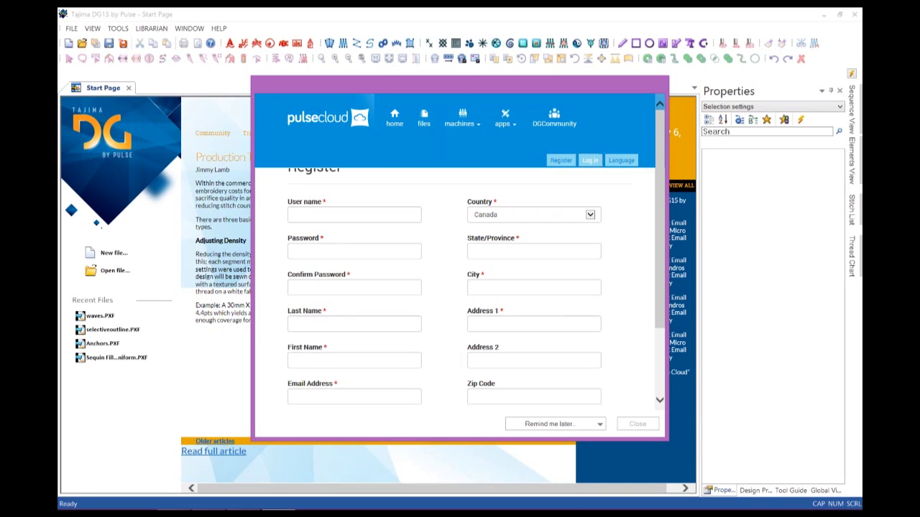
Sign in to pulsecloud with the account e-mail and password, ticking Remember Me, and approve write permission.
click(354, 220)
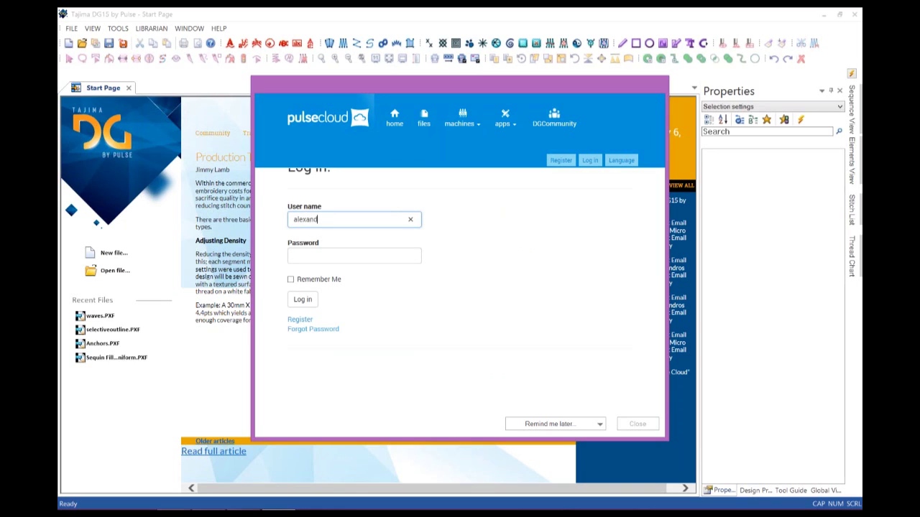
key(Tab)
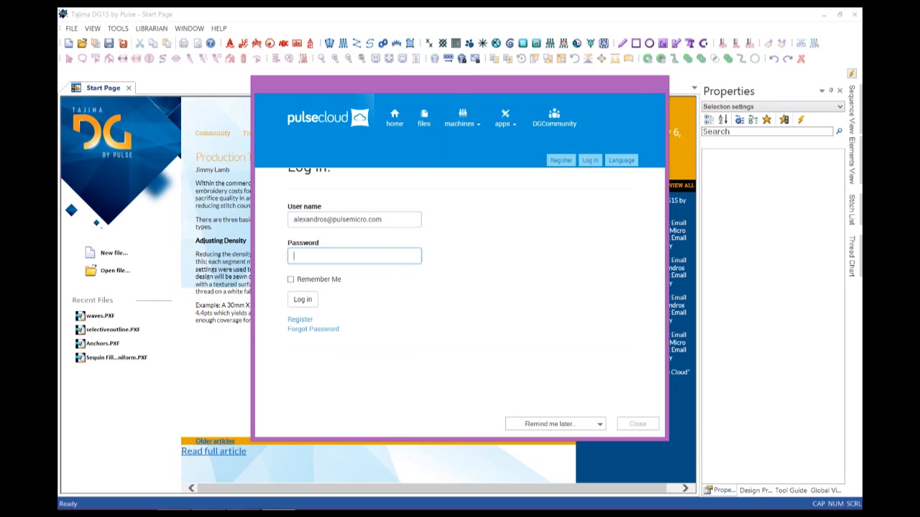
text(********)
key(Tab)
key(space)
key(Tab)
key(Return)
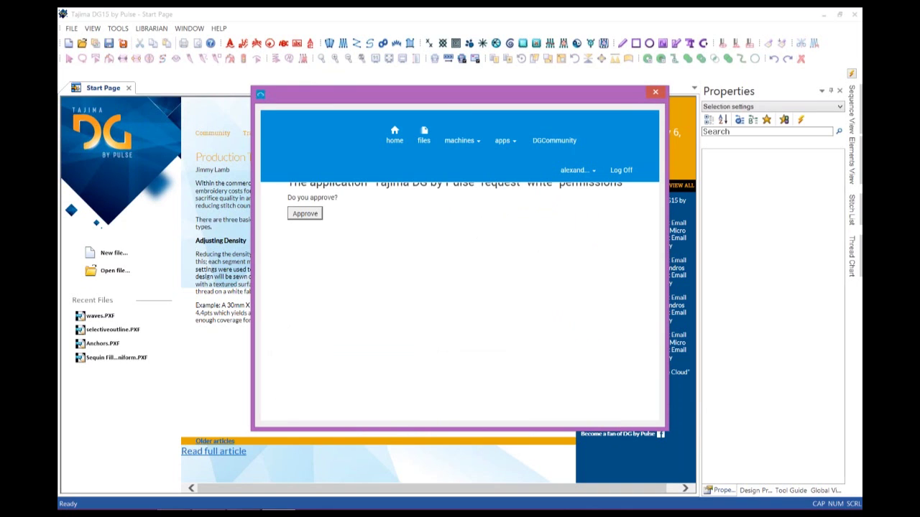
click(305, 213)
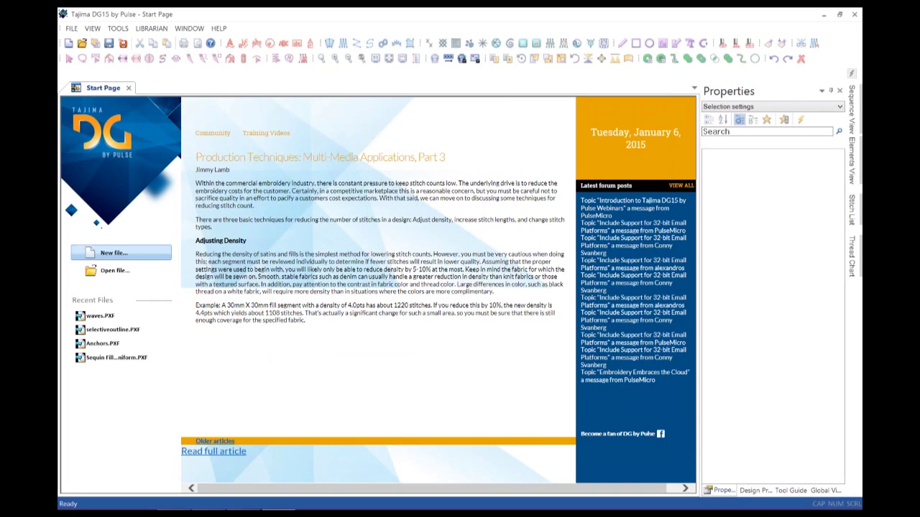
Start a new Monogram design from Specialty Projects in the New Document dialog.
click(115, 253)
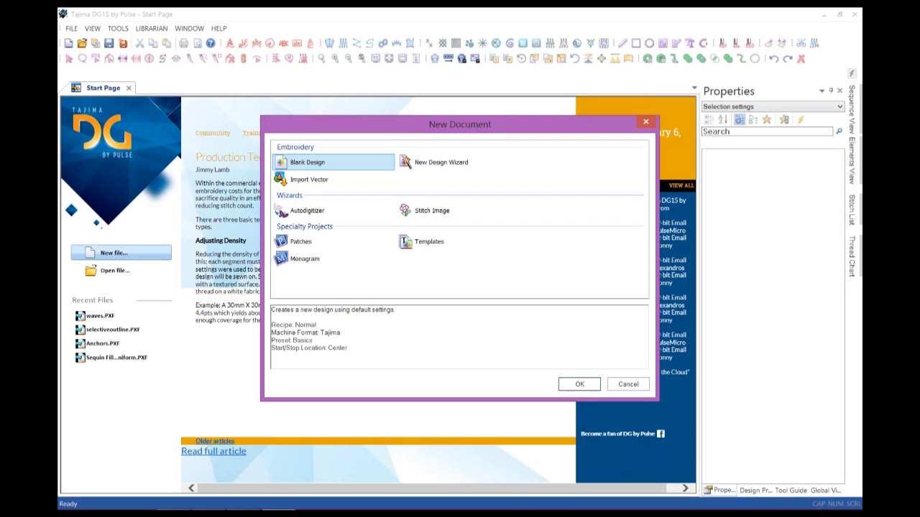
click(305, 258)
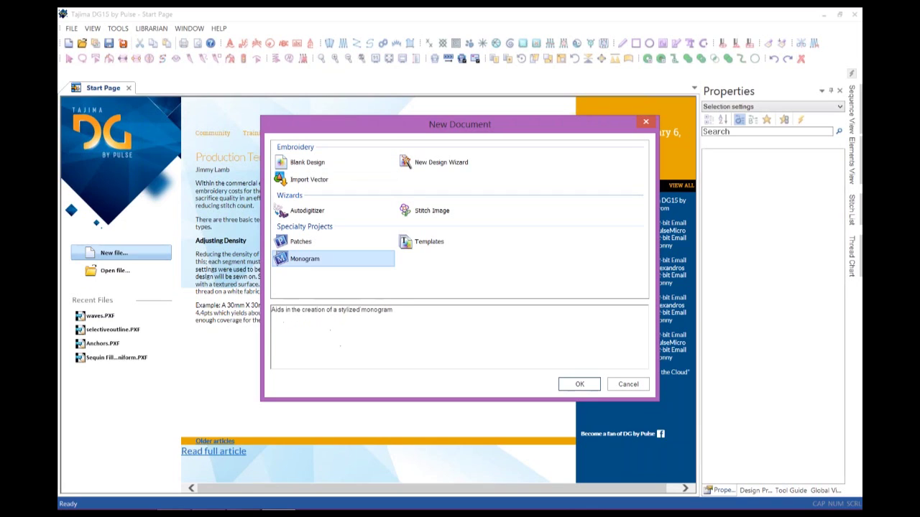
key(Tab)
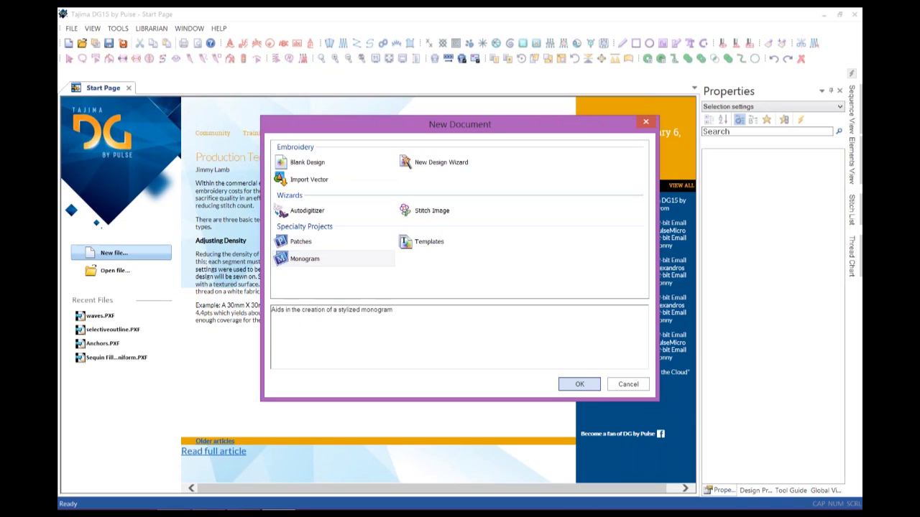
key(Return)
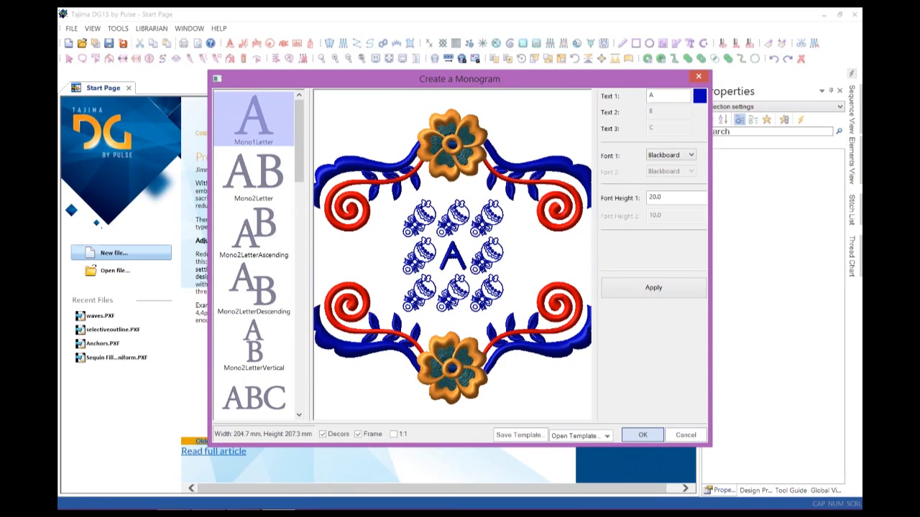
Choose the SpecialtyBottom layout from the bottom of the monogram style list.
scroll(256, 254, down, 3)
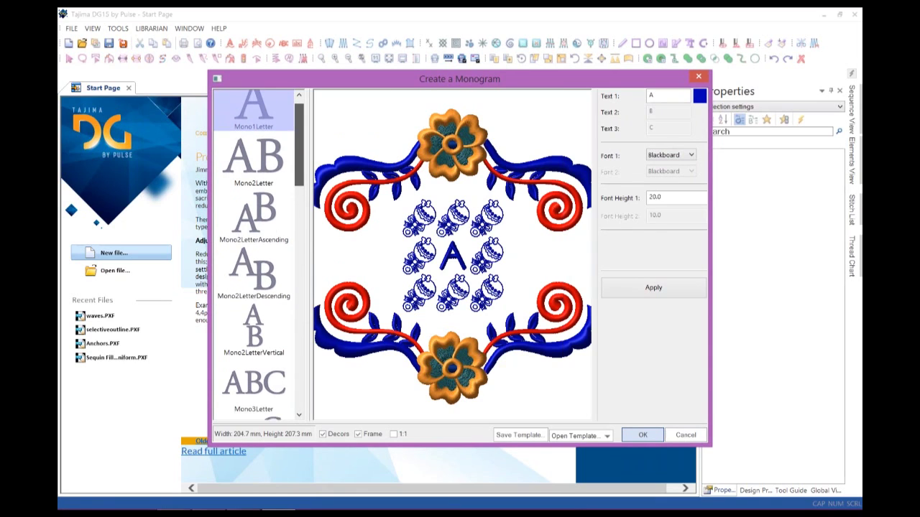
scroll(256, 255, down, 10)
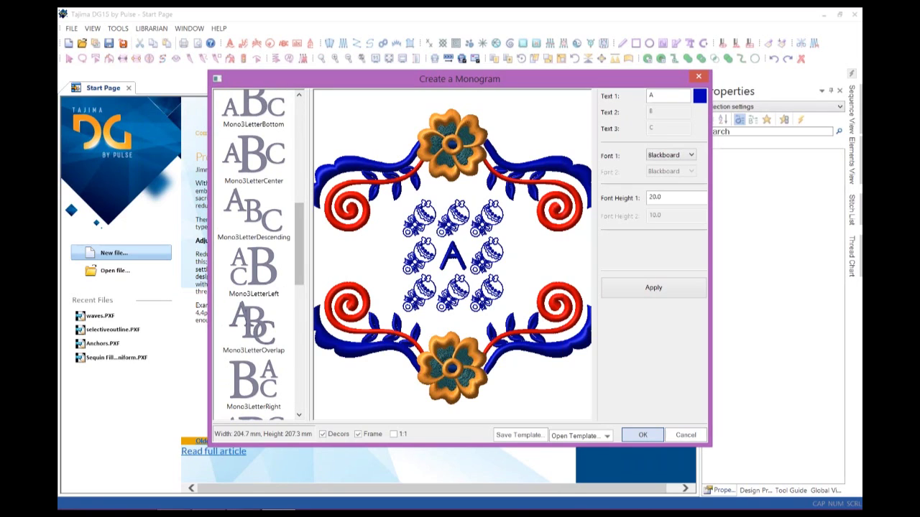
scroll(255, 254, down, 10)
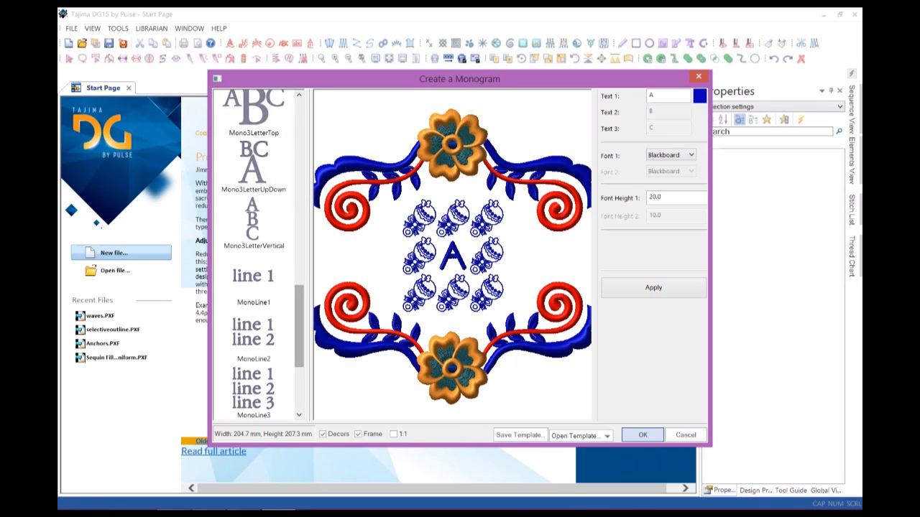
scroll(256, 255, down, 5)
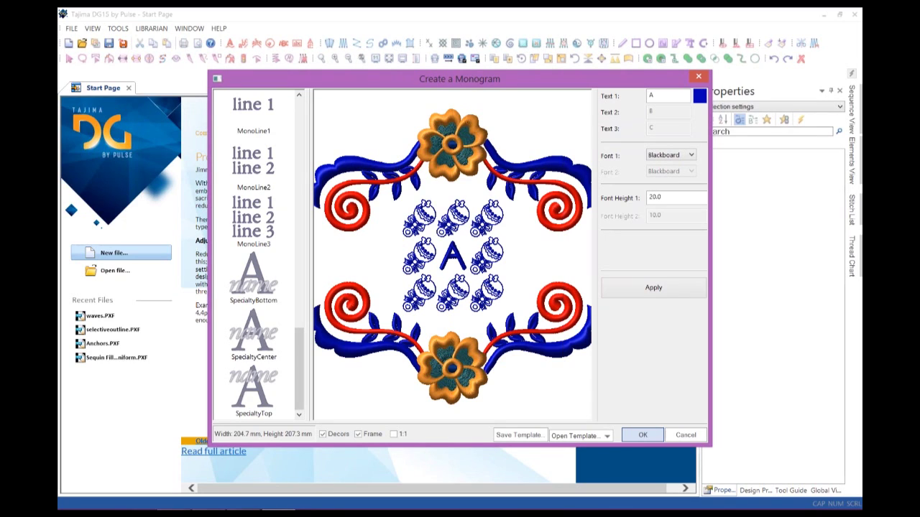
click(253, 277)
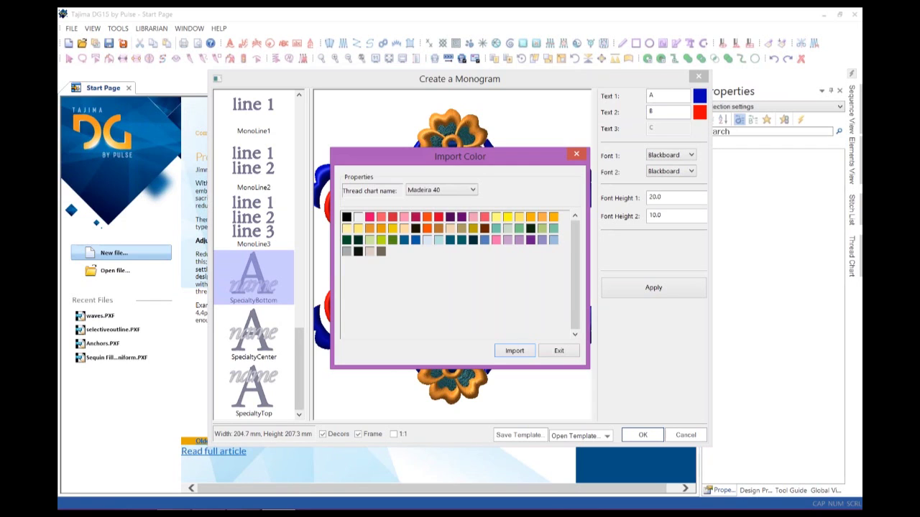
Give Text 1 a dark blue thread, then change the texts to 'P' and 'ulse'.
click(415, 240)
key(Return)
double_click(651, 95)
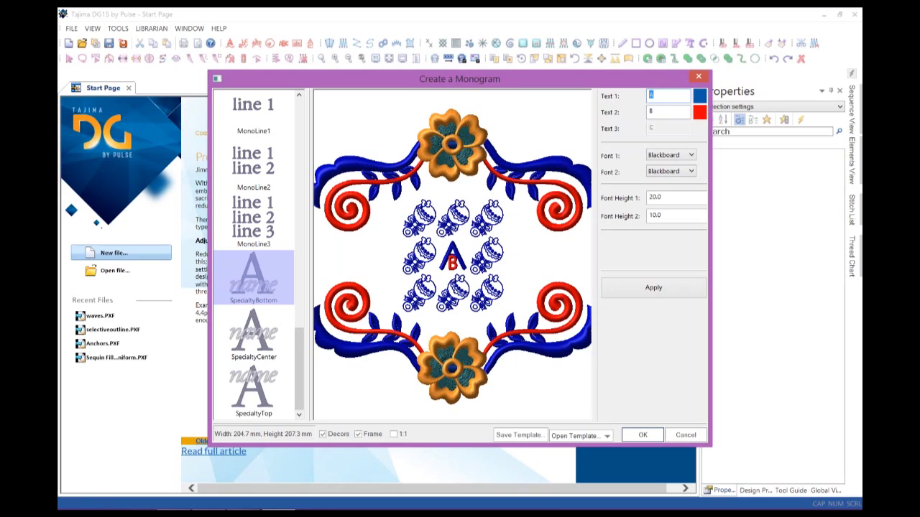
text(P)
double_click(651, 112)
text(ulse)
Set both Text 1 and Text 2 fonts to Diana Script.
click(669, 155)
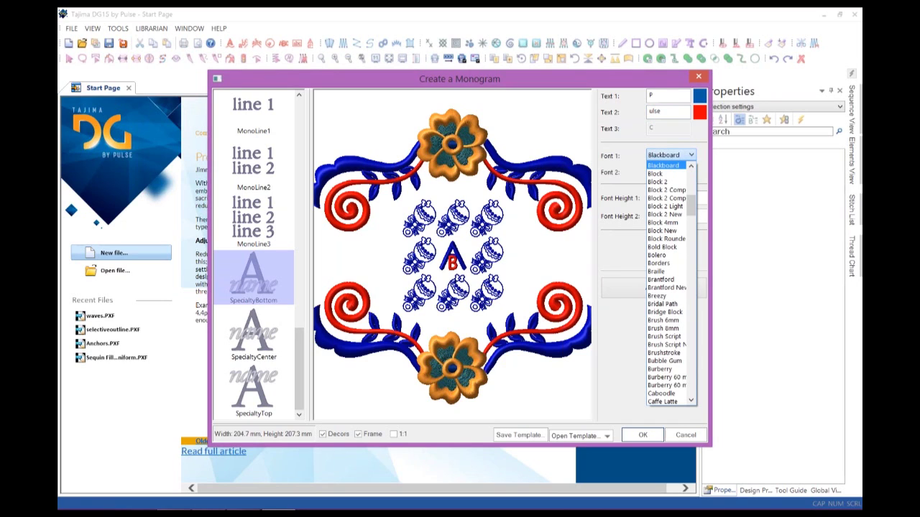
scroll(670, 280, down, 8)
scroll(669, 280, down, 5)
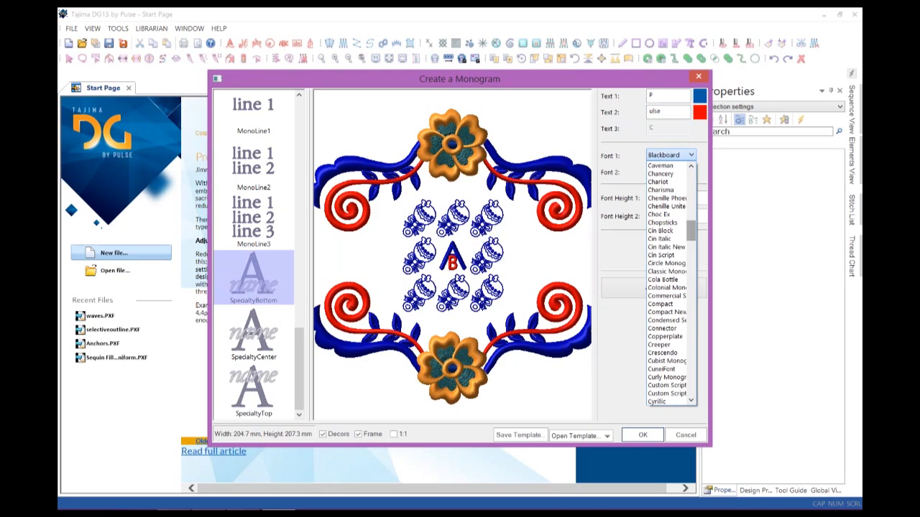
scroll(669, 284, down, 10)
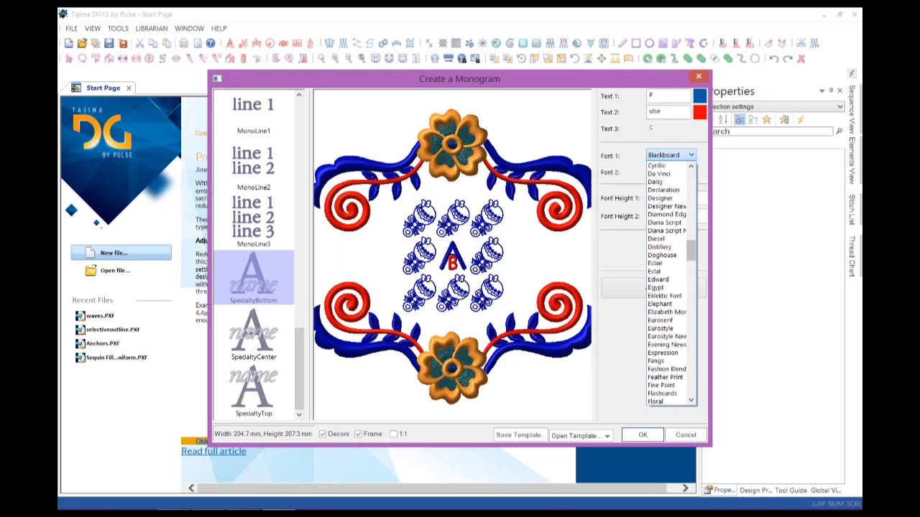
click(666, 230)
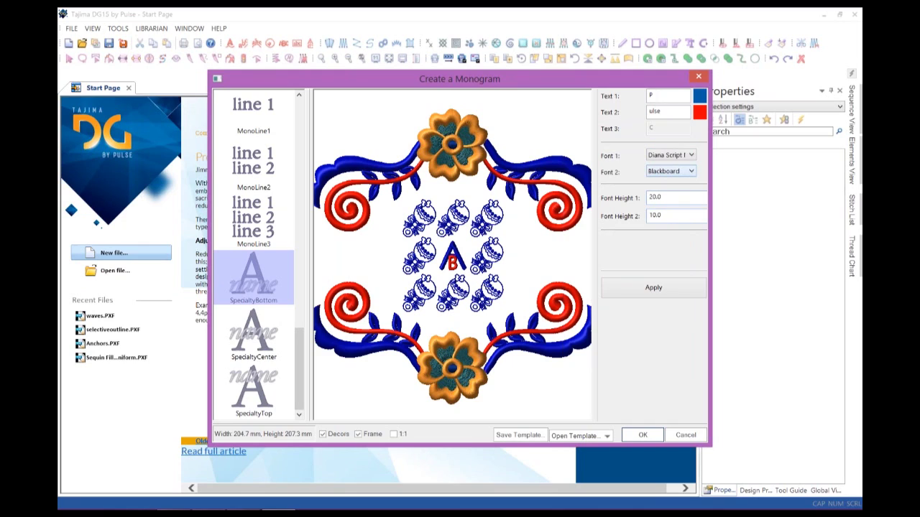
click(668, 171)
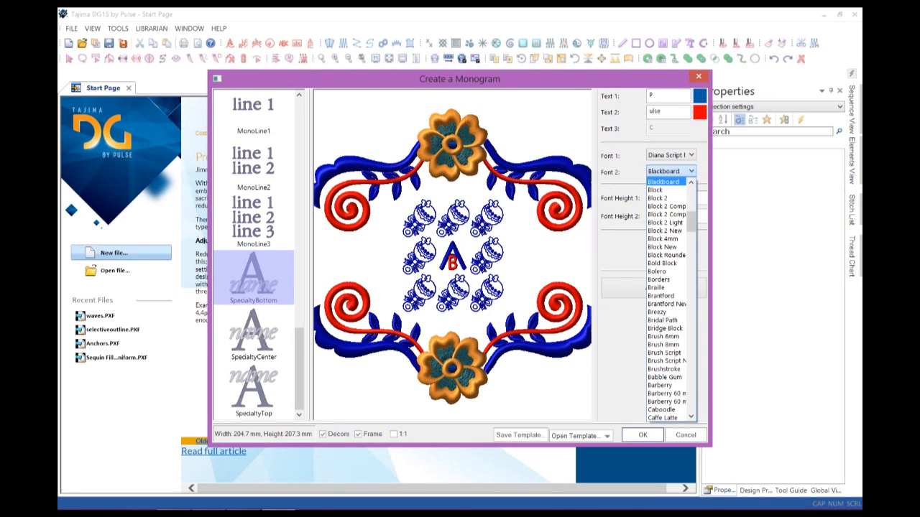
scroll(668, 329, down, 10)
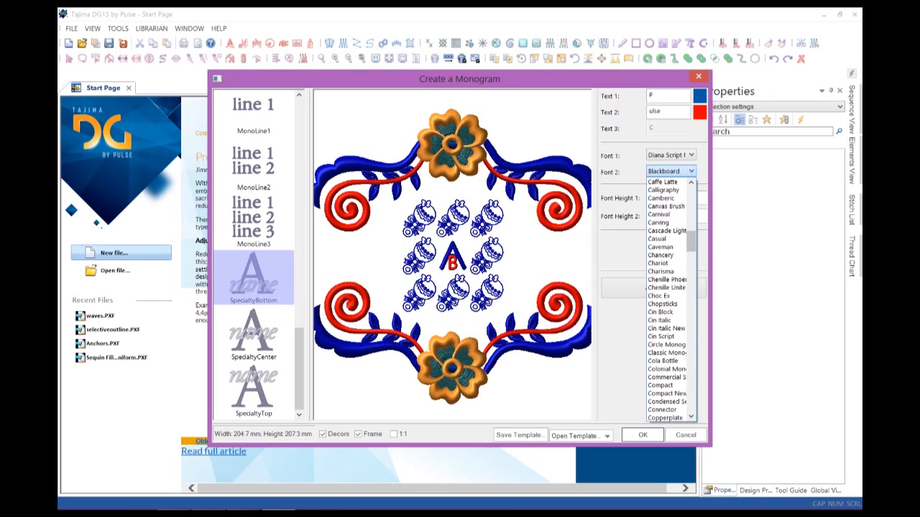
scroll(668, 300, down, 10)
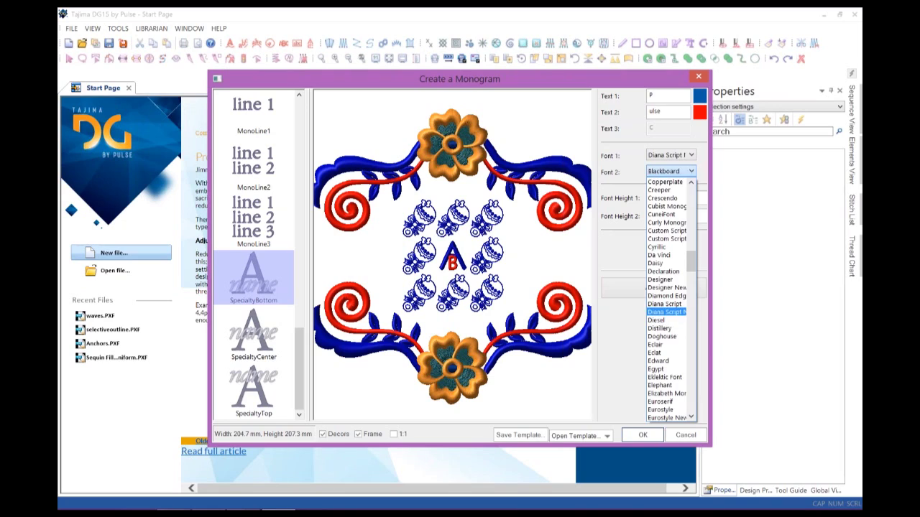
click(664, 304)
Set the text heights to 30 for Text 1 and 20 for Text 2.
drag(662, 196, 648, 197)
text(30)
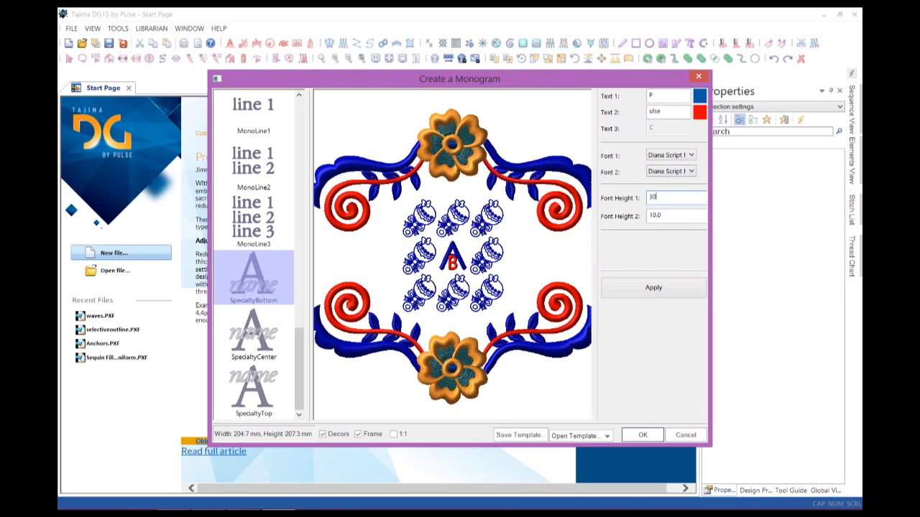
key(Tab)
text(20)
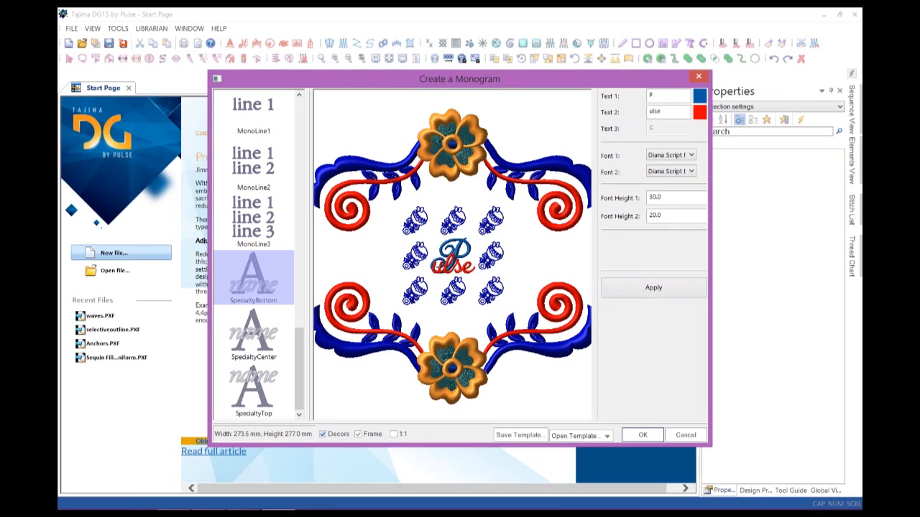
Toggle the decor motifs off and back on, then show the Decors design list.
click(323, 433)
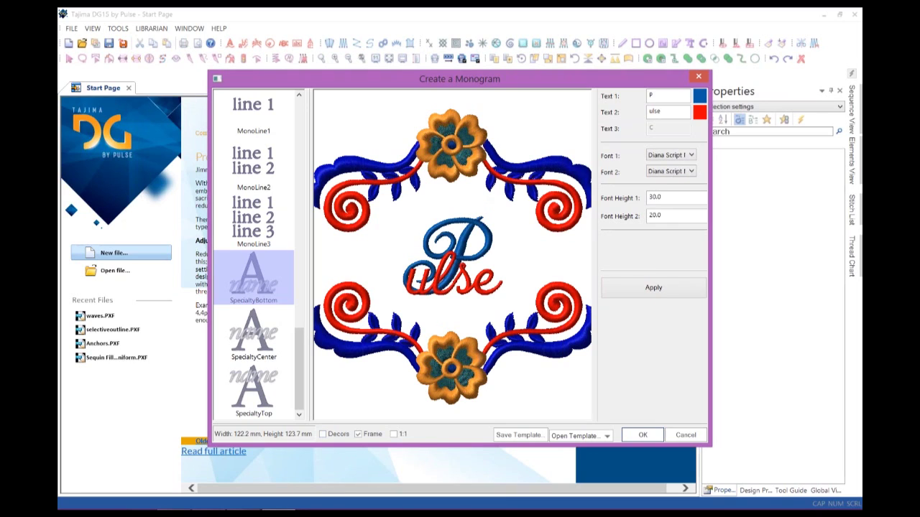
click(322, 434)
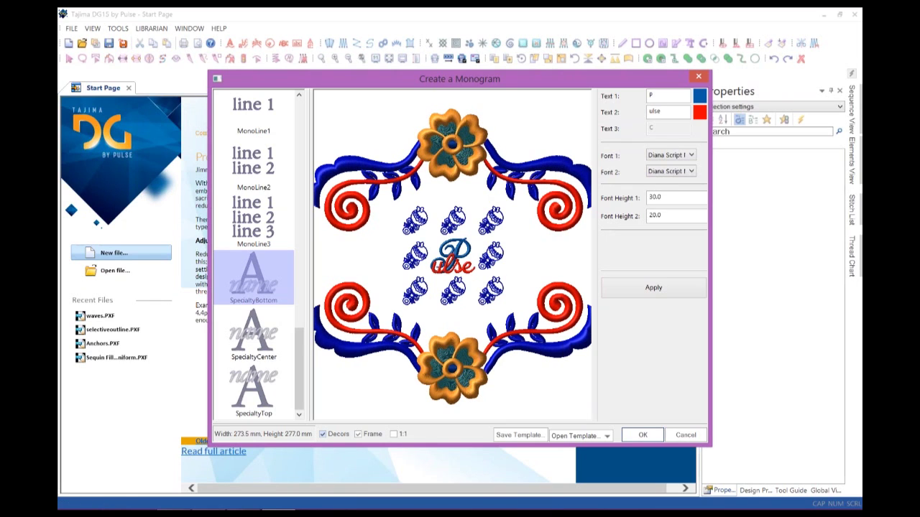
click(415, 256)
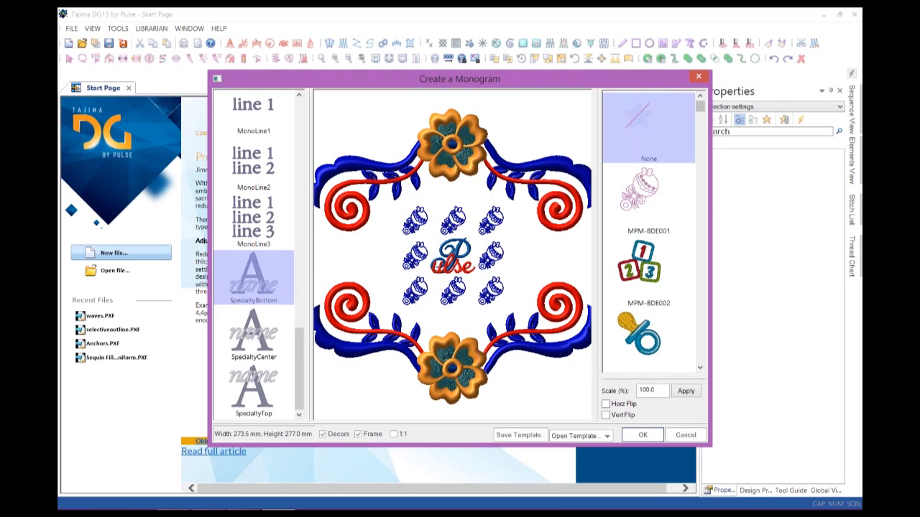
Replace the top-left decor with the MPM-FX012 leaf, applying Vert Flip, then clearing it.
scroll(649, 230, down, 3)
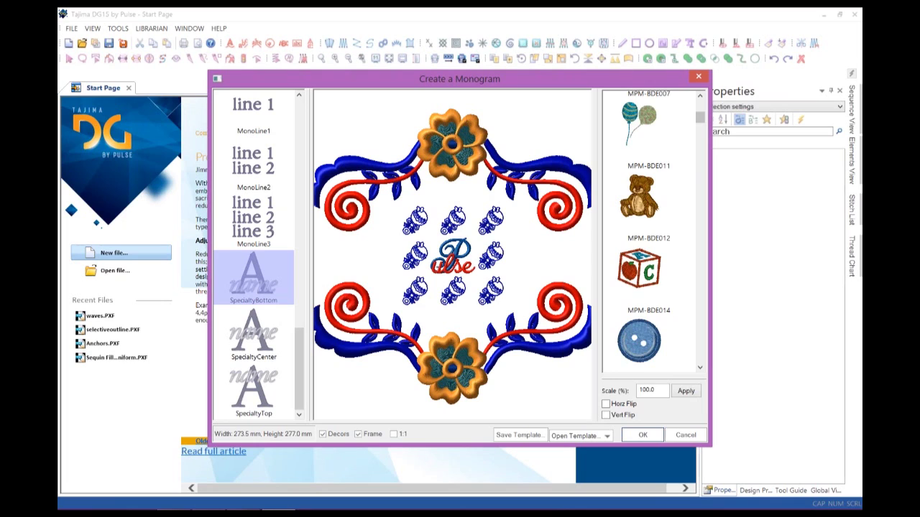
scroll(648, 230, down, 3)
scroll(649, 230, down, 3)
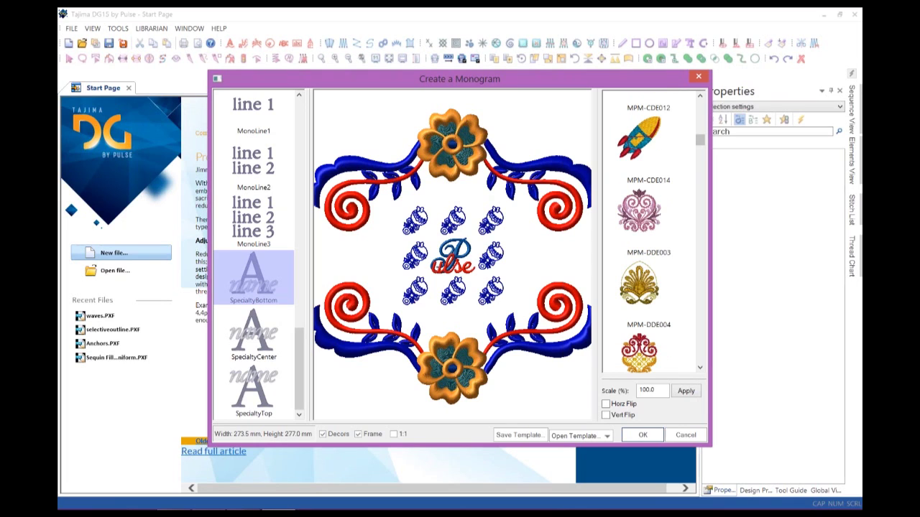
scroll(649, 230, down, 3)
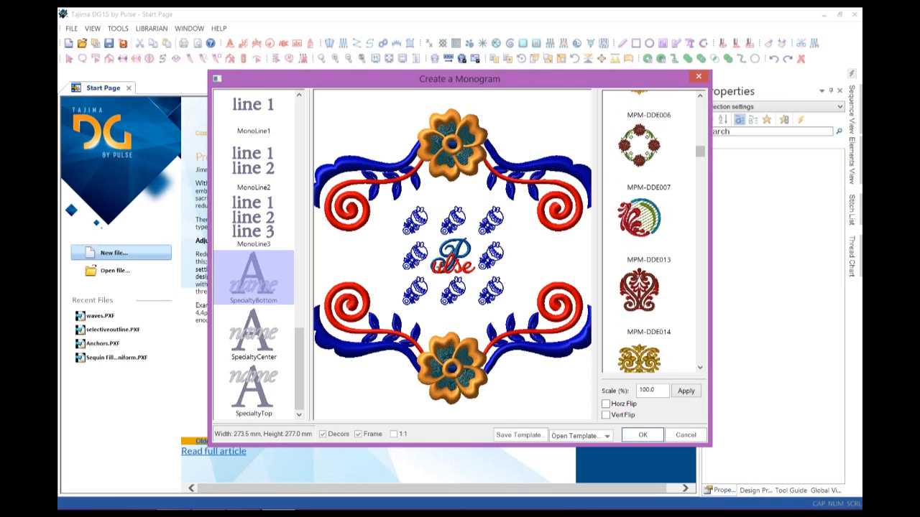
scroll(649, 230, down, 3)
scroll(649, 230, down, 3)
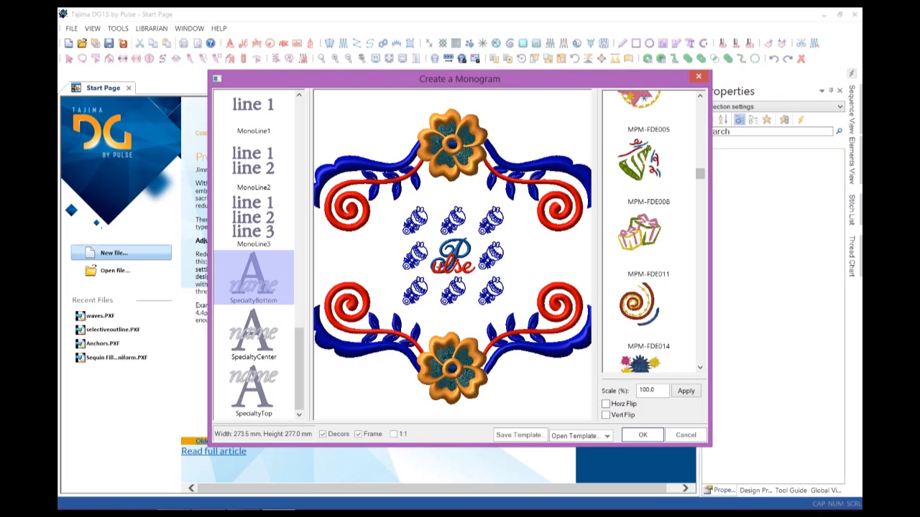
scroll(649, 230, down, 3)
scroll(648, 230, down, 3)
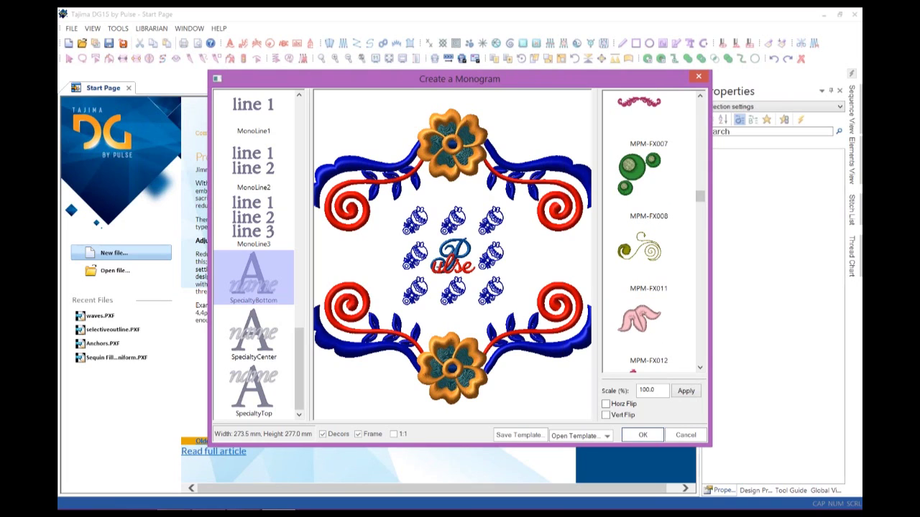
click(648, 327)
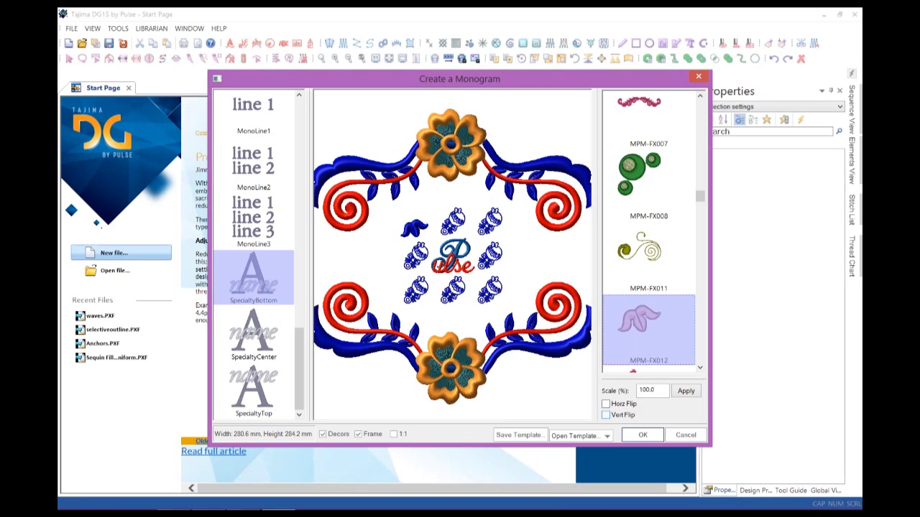
click(606, 415)
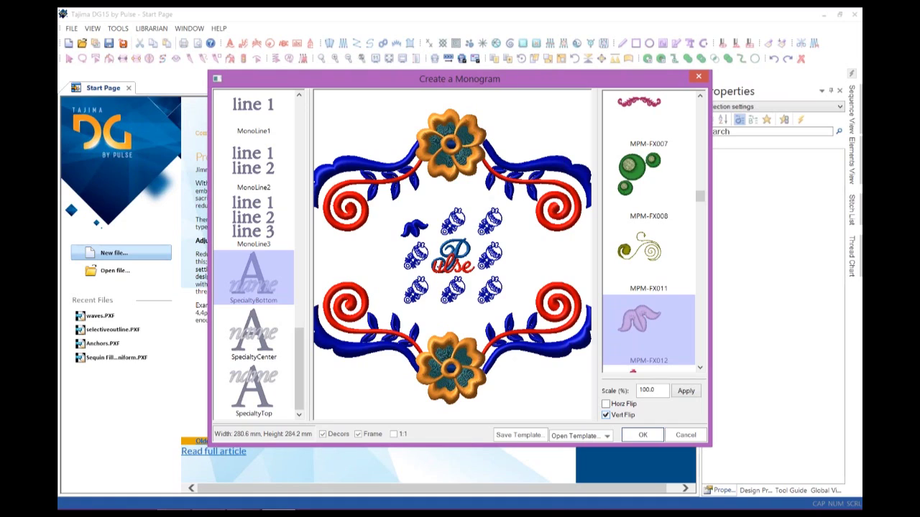
click(686, 390)
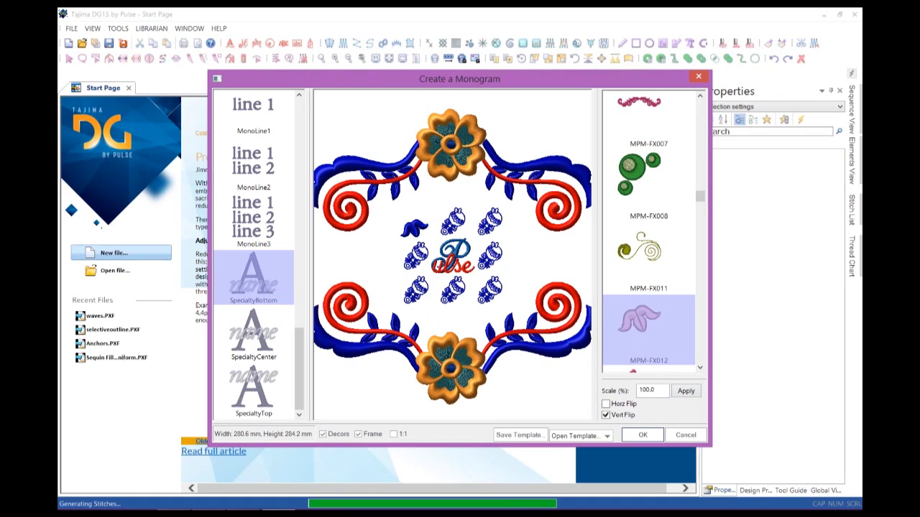
click(606, 415)
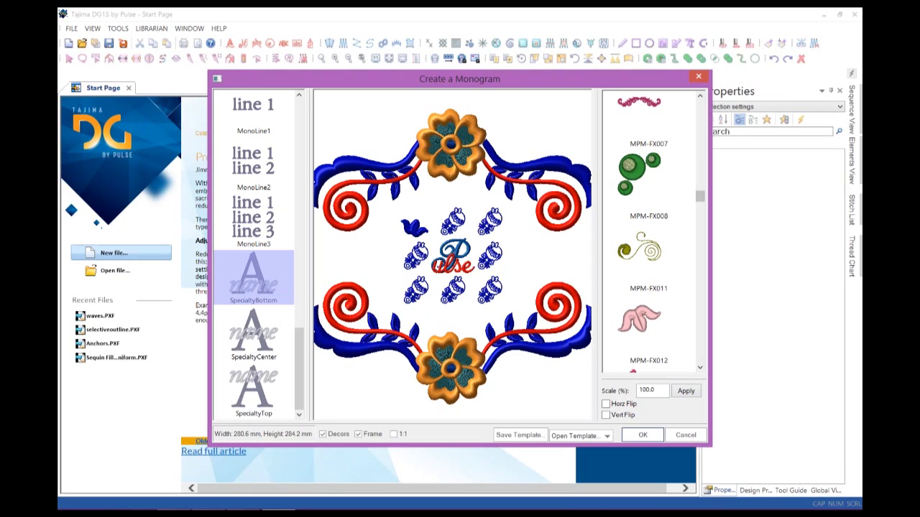
Swap the bottom-right decor for the MPM-DDE014 ornament and hide the frame.
drag(700, 196, 700, 153)
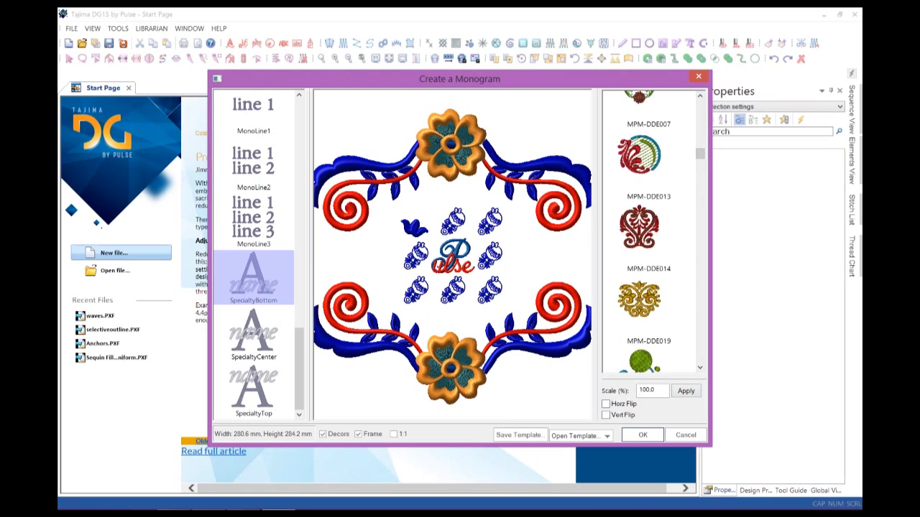
click(639, 230)
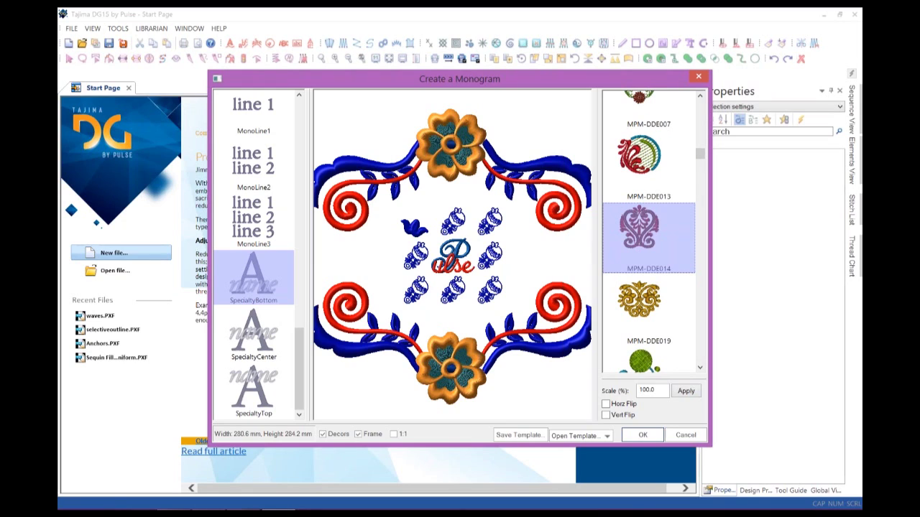
click(489, 289)
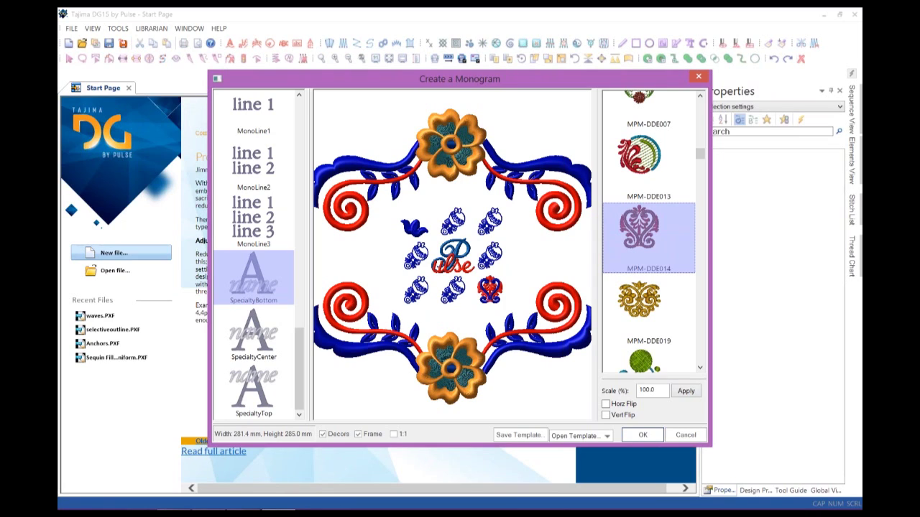
click(358, 434)
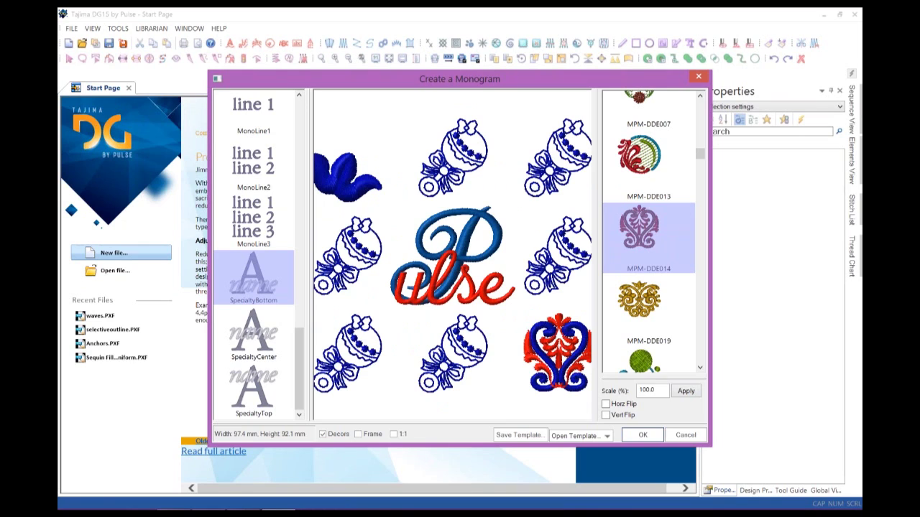
Turn the decors off and on again, then re-enable the floral frame.
click(322, 434)
click(323, 434)
click(358, 434)
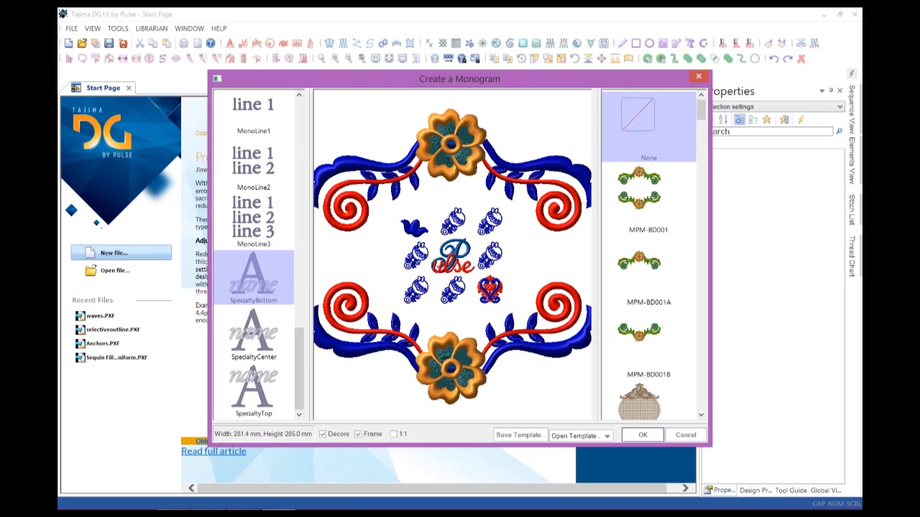
Choose the butterfly oval frame MPM-HO010 and accept the monogram into Monogram1.
scroll(648, 252, down, 3)
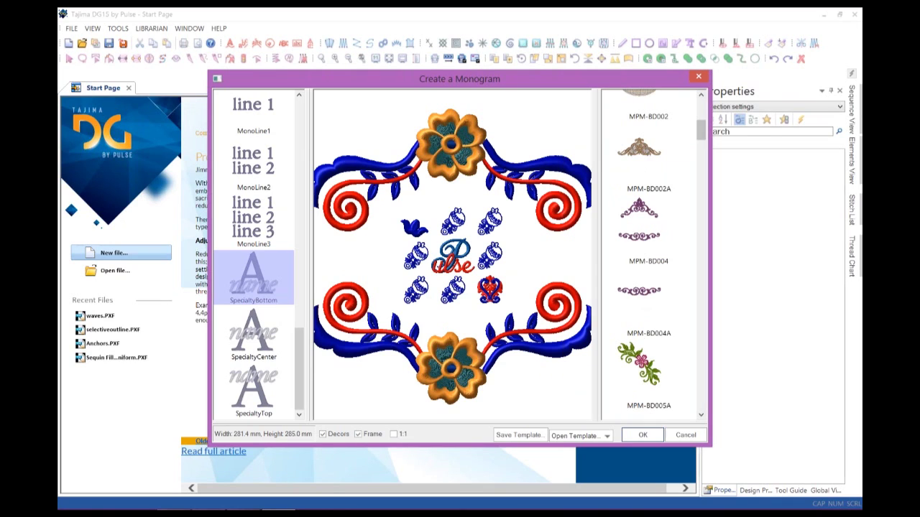
scroll(648, 252, down, 3)
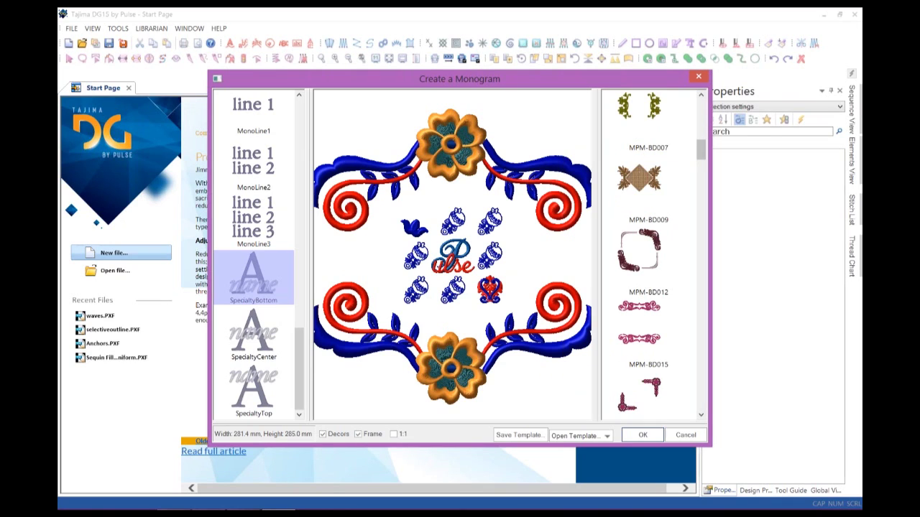
scroll(648, 252, down, 5)
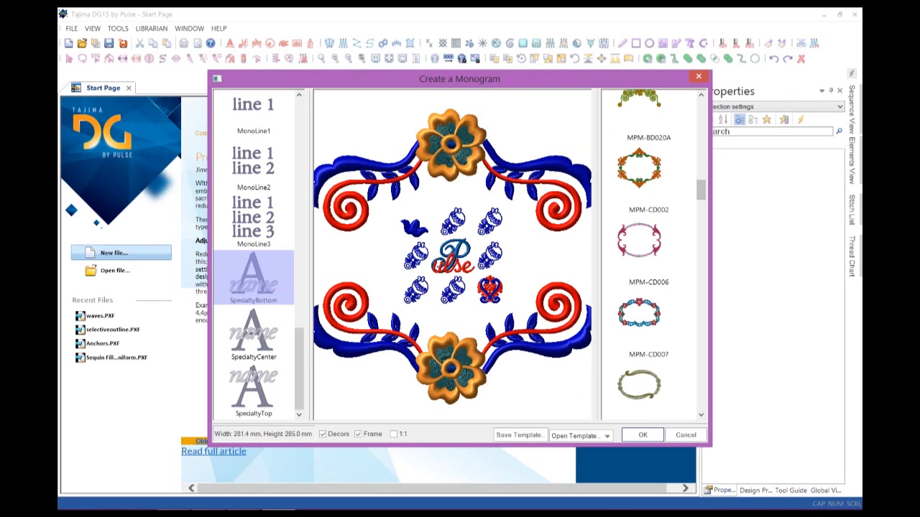
scroll(648, 252, down, 3)
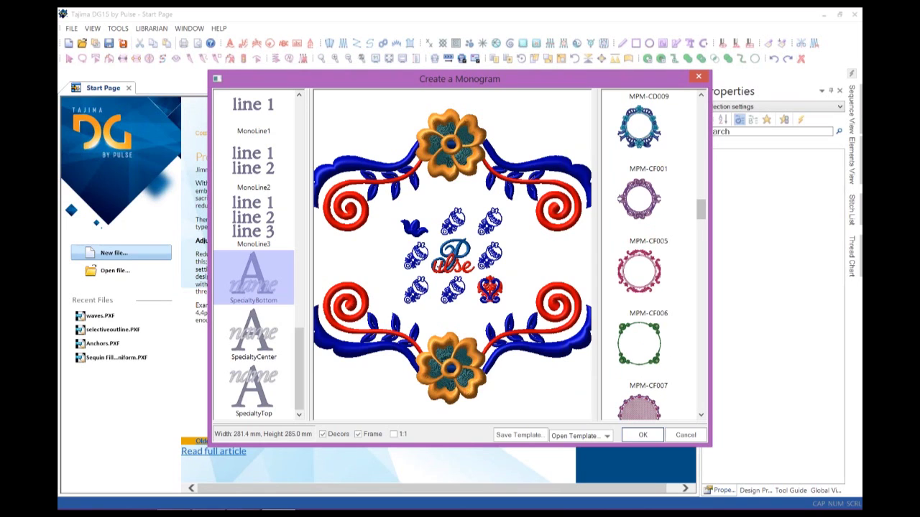
scroll(648, 251, down, 3)
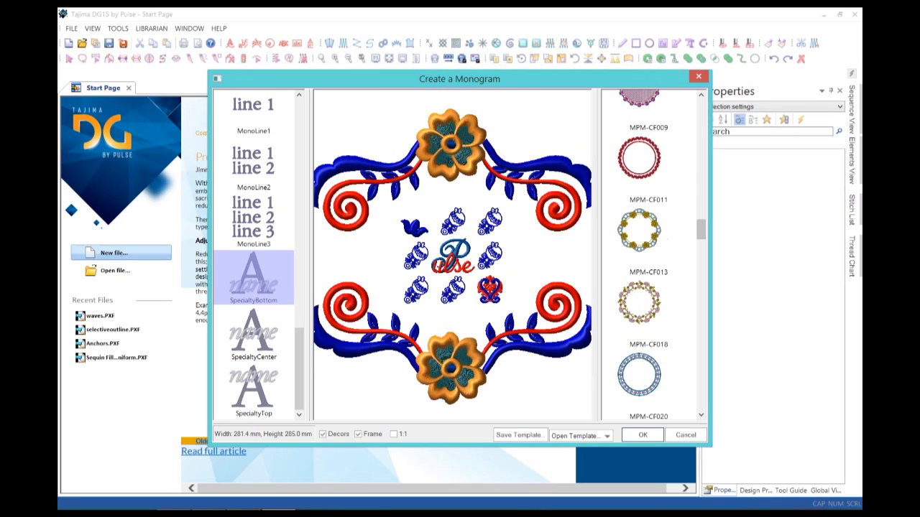
scroll(648, 252, down, 3)
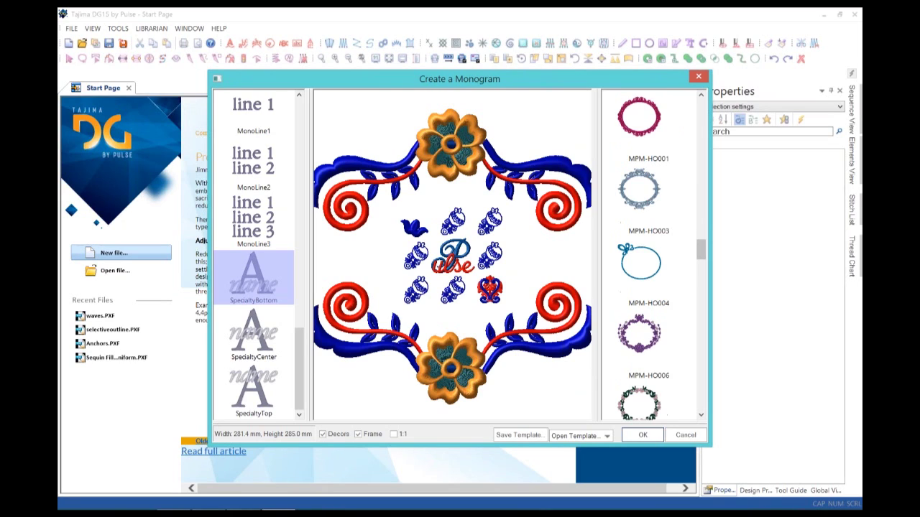
scroll(648, 251, down, 3)
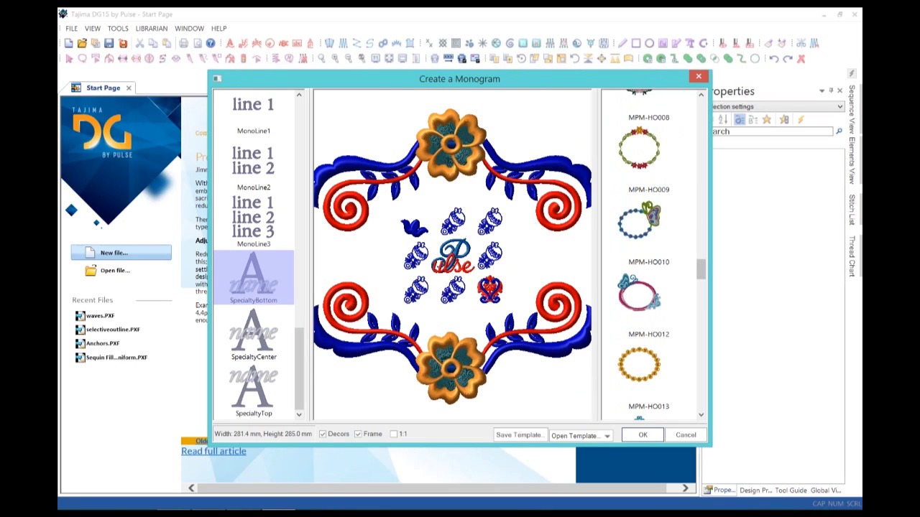
scroll(648, 252, down, 3)
scroll(648, 252, up, 3)
click(648, 230)
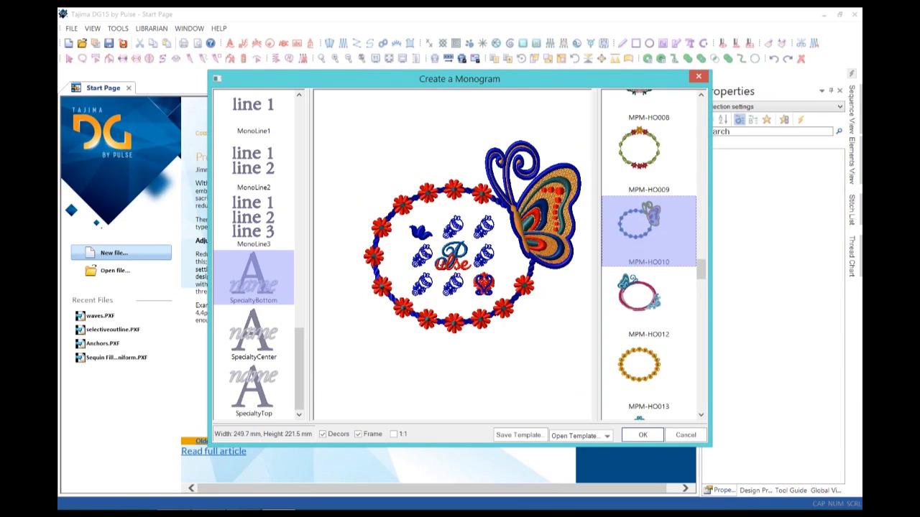
key(Return)
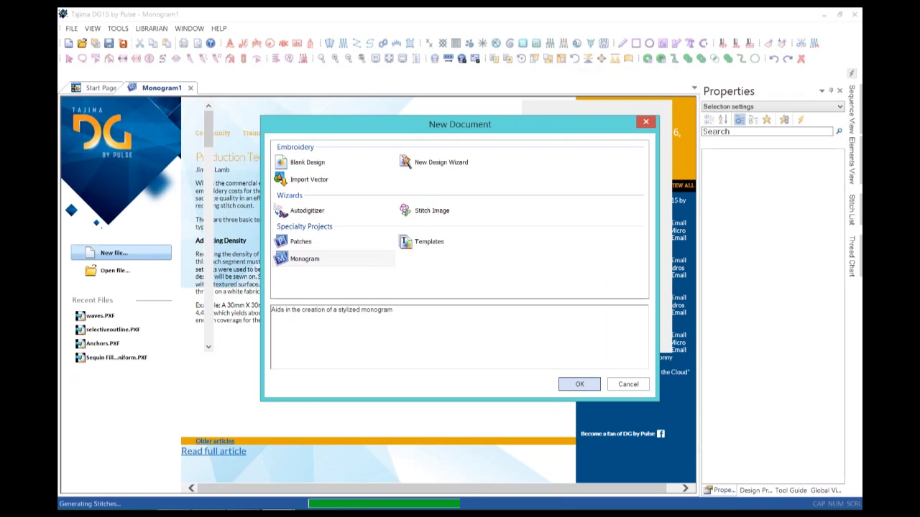
Dismiss the new monogram window with Esc to get back to the Start Page.
key(Return)
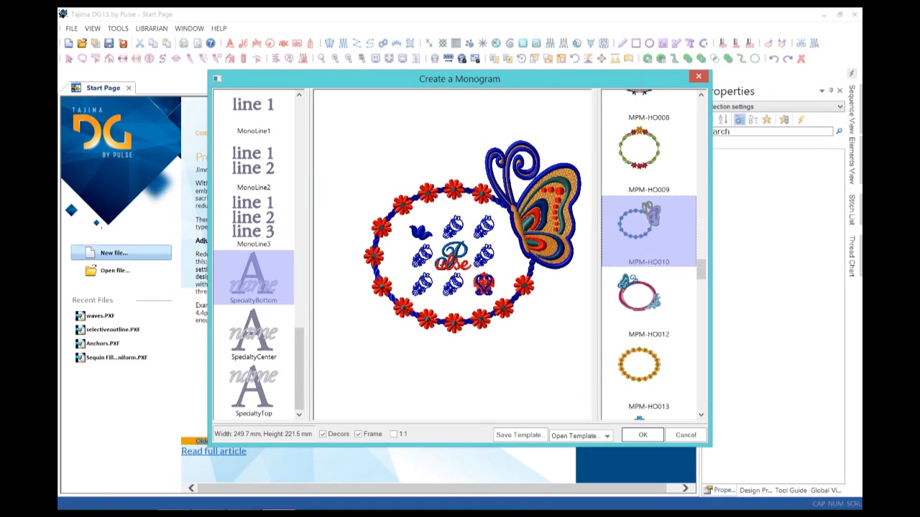
key(Escape)
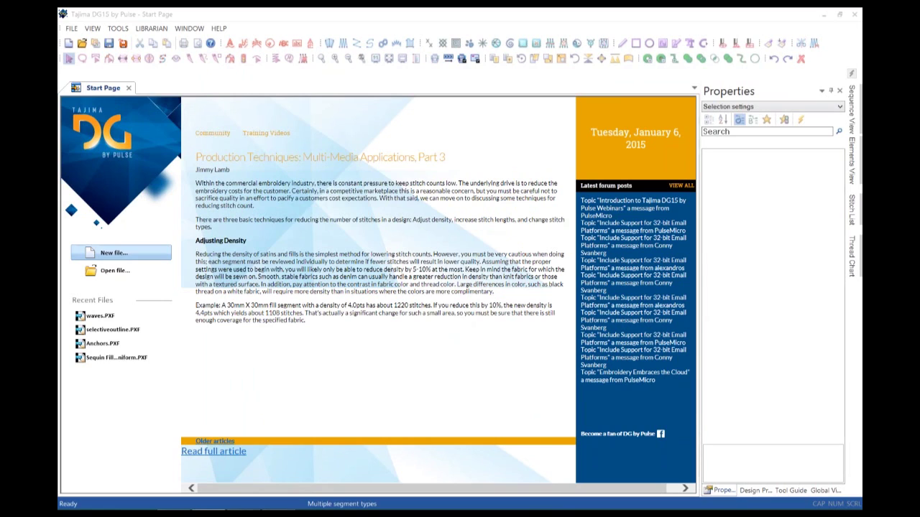
Create blank Design2 and drag vertical guides to 50 mm and 150 mm.
click(121, 253)
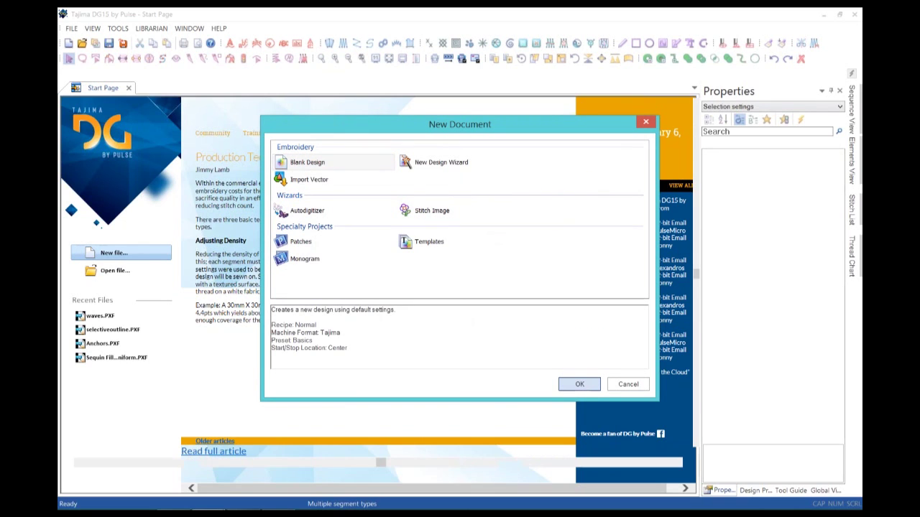
click(579, 384)
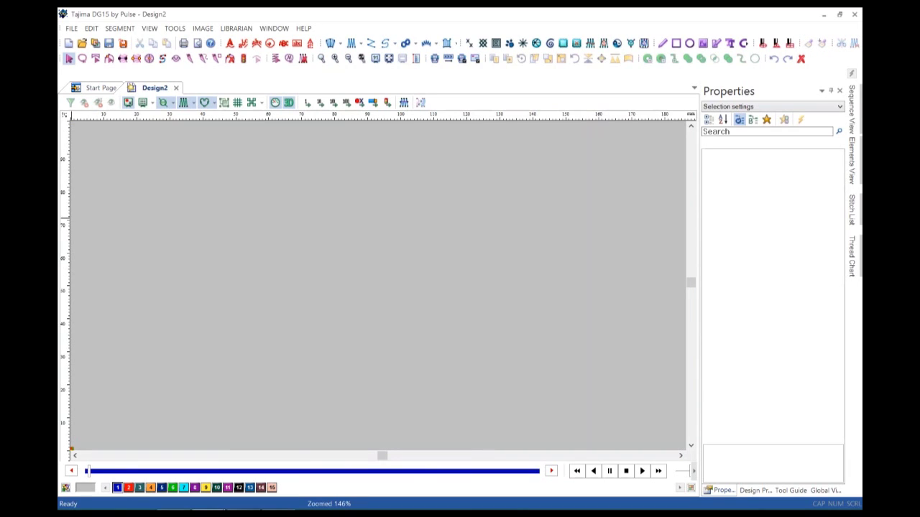
drag(63, 212, 237, 212)
drag(63, 199, 566, 199)
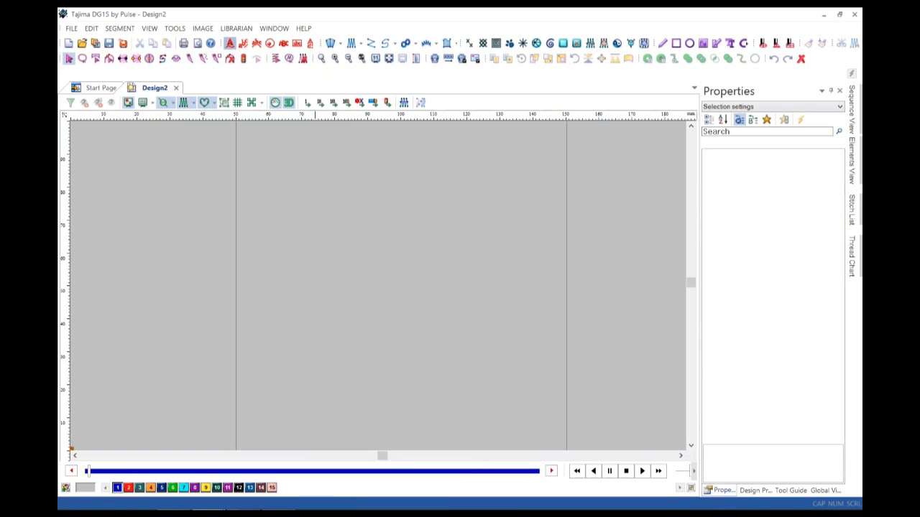
Create 'Pulse Microsystems' lettering in 10 mm Brush Script on the baseline between the guides.
click(230, 44)
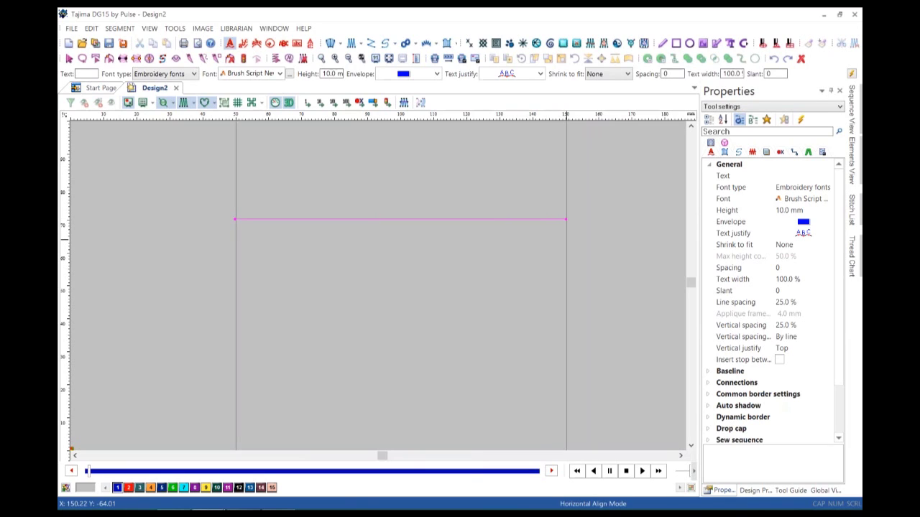
key(Return)
text(Pulse)
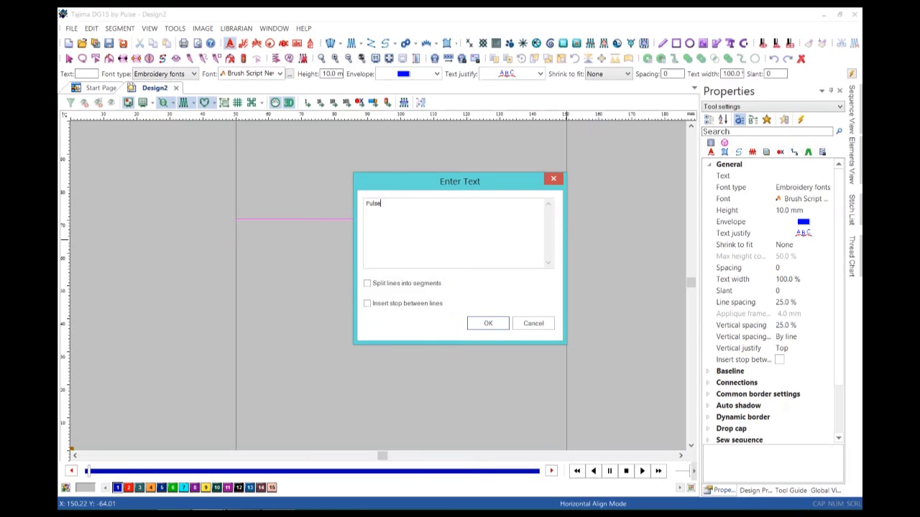
text( Microsystems)
key(Return)
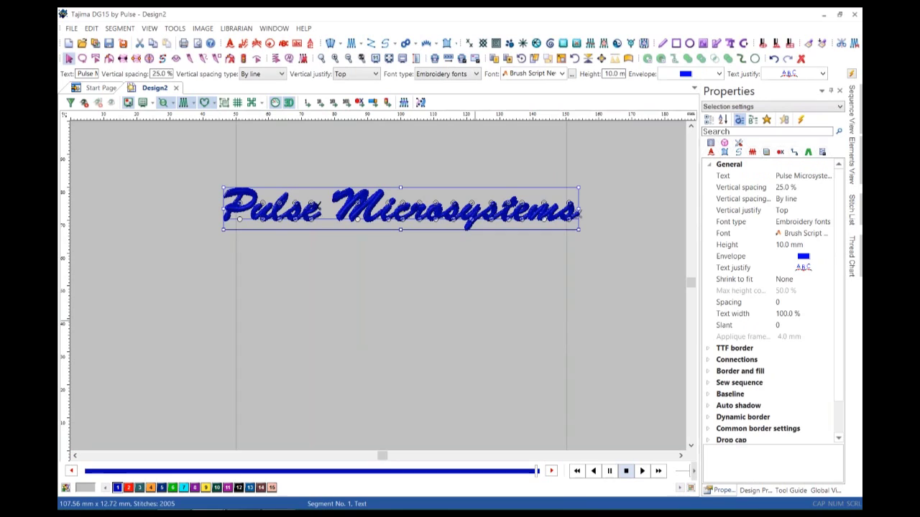
Raise the Pulse Microsystems letter height to 15 mm and select the shrink-to-fit property.
drag(604, 74, 627, 74)
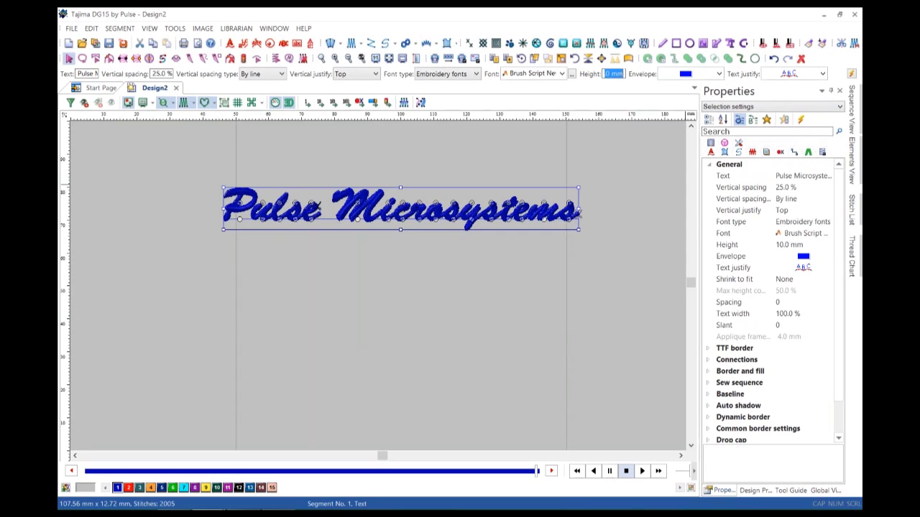
text(15)
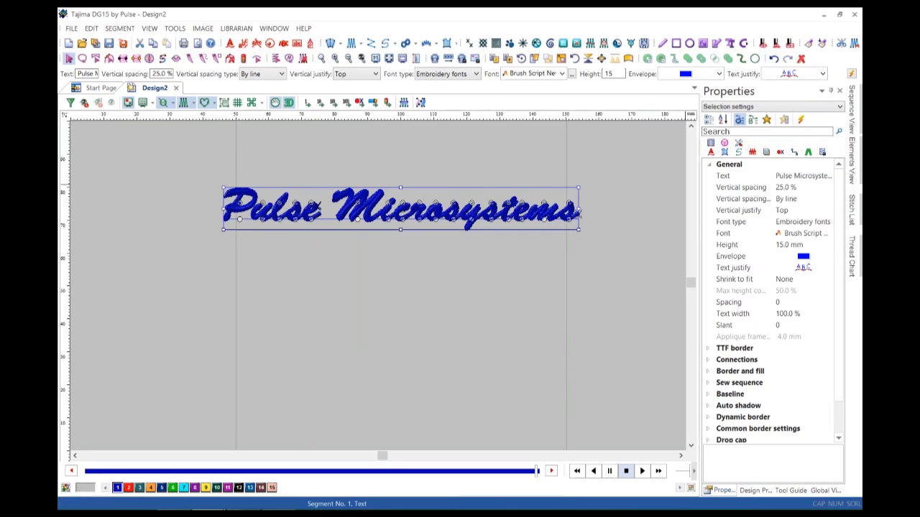
key(Return)
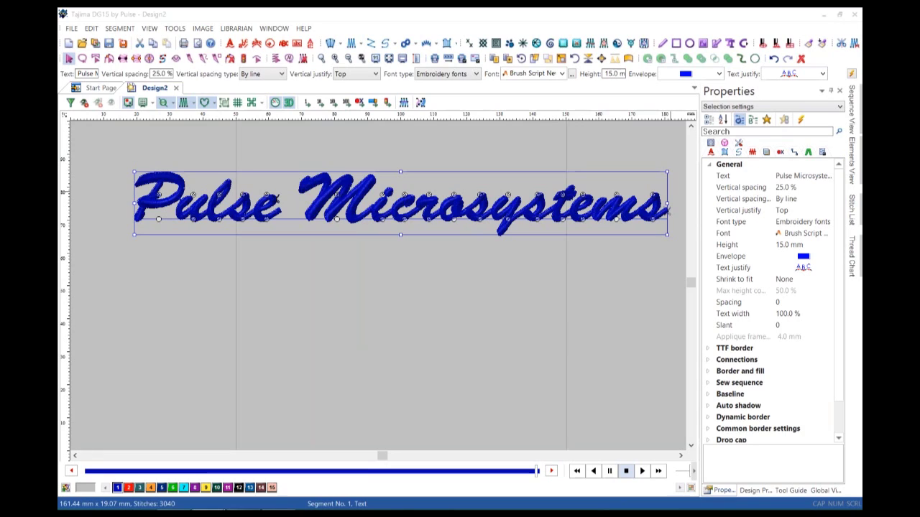
click(734, 279)
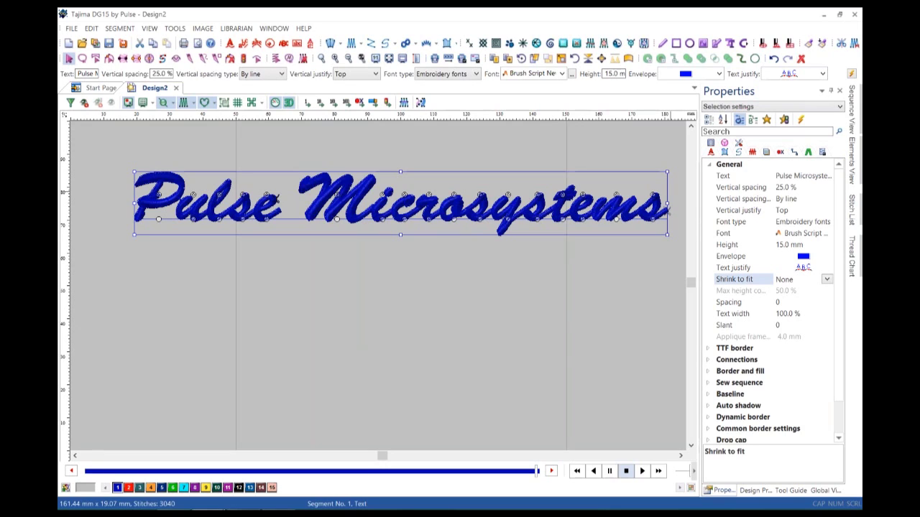
click(827, 279)
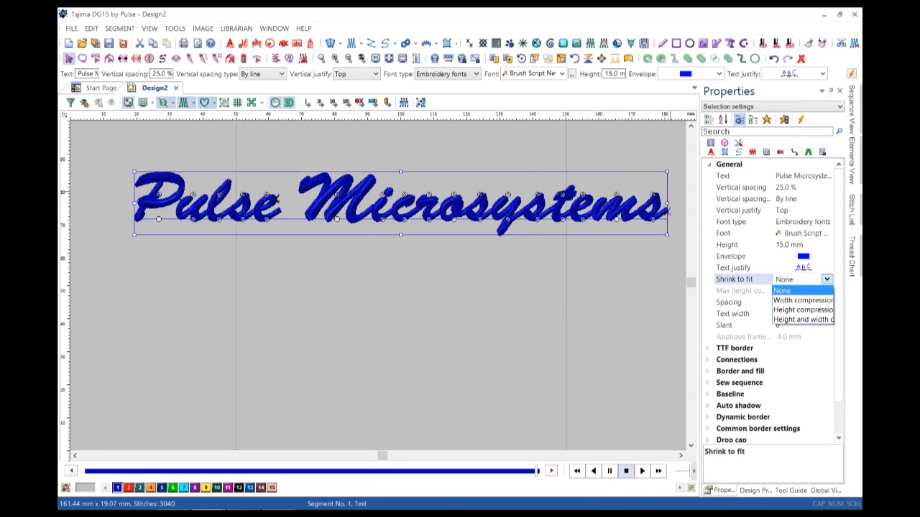
key(Down)
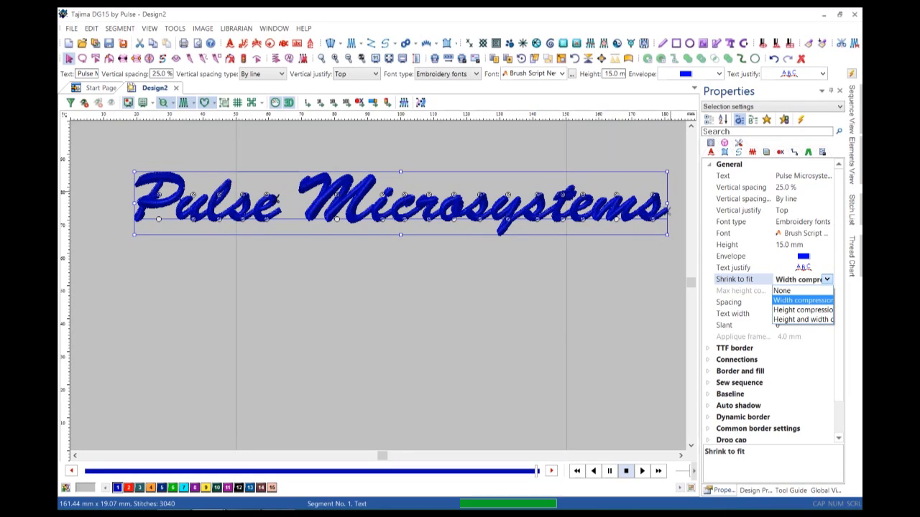
key(Return)
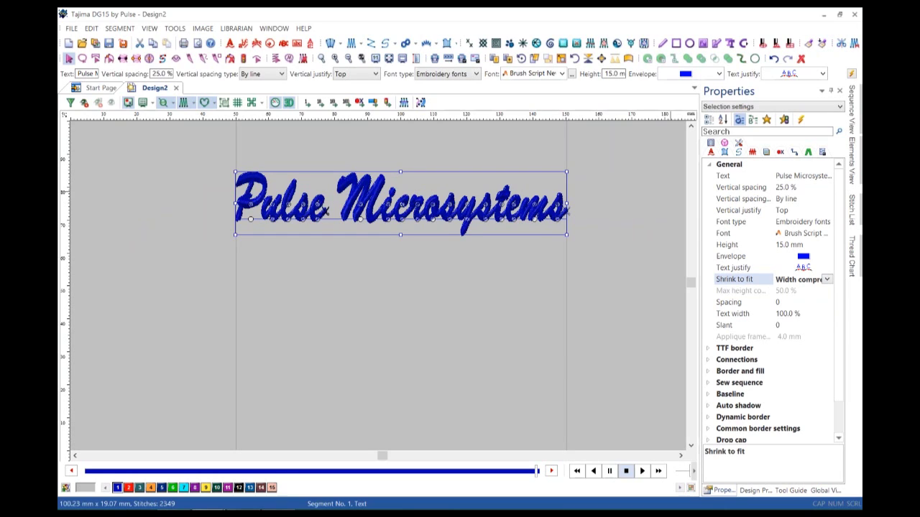
key(alt+Down)
key(Down)
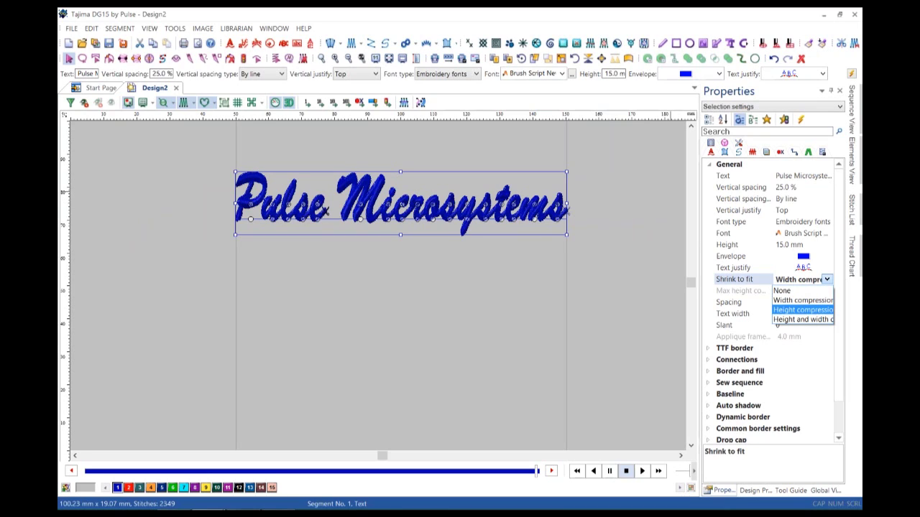
key(Return)
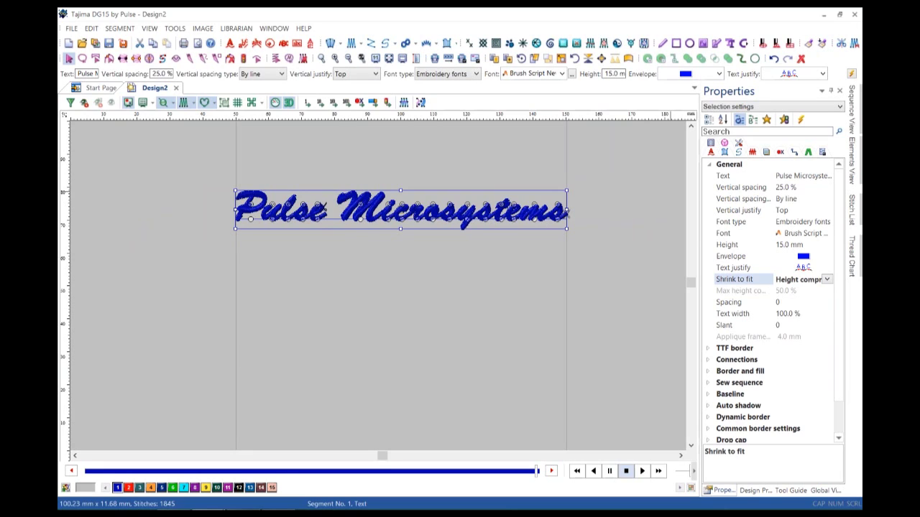
key(alt+Down)
key(Down)
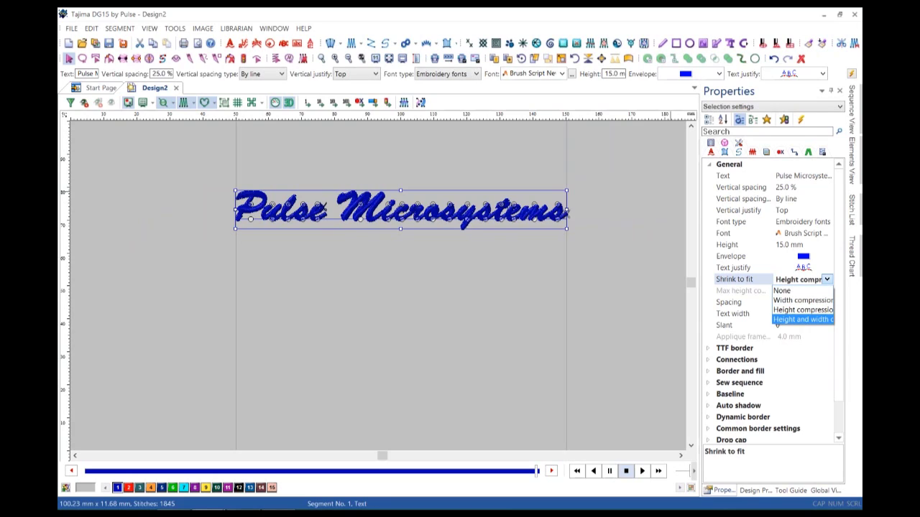
key(Return)
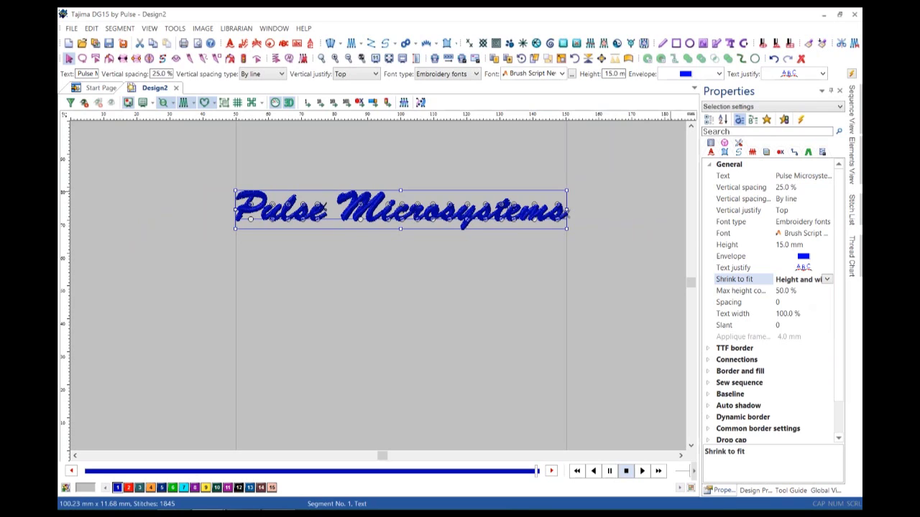
key(alt+Down)
key(Up)
key(Up)
key(Up)
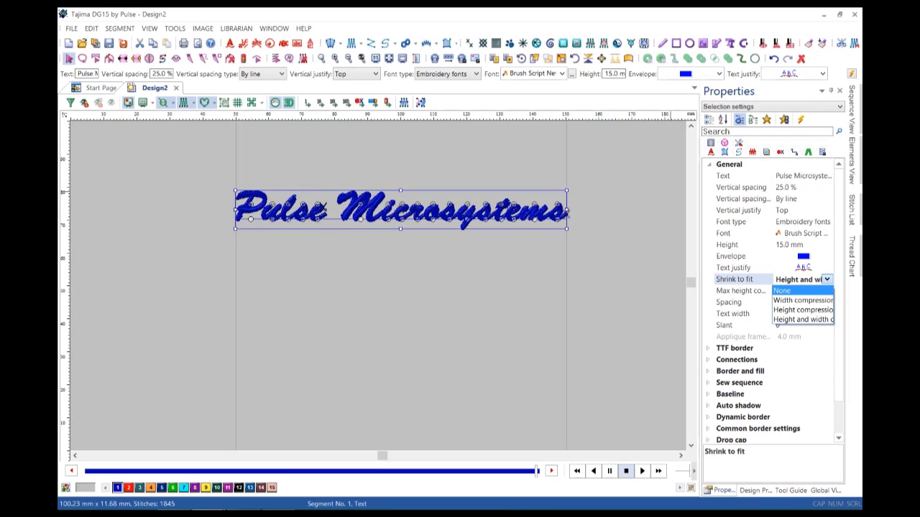
key(Return)
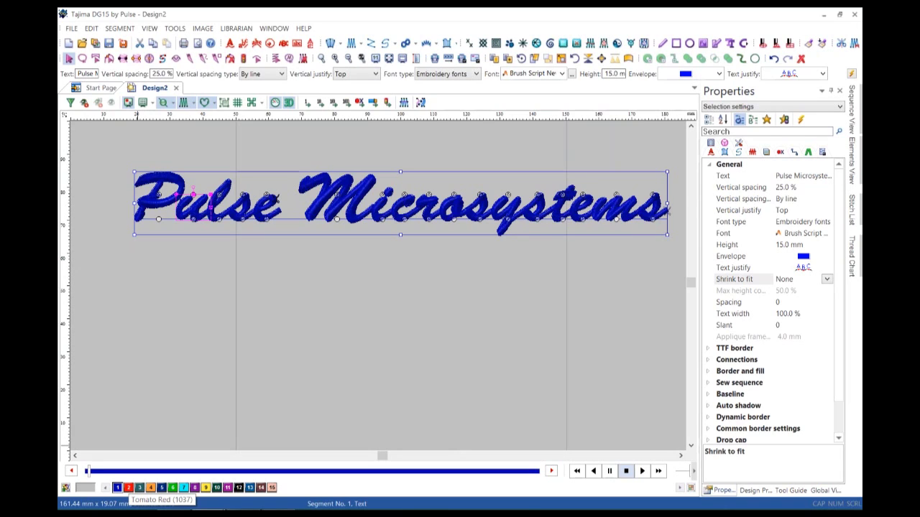
Colour the letter u tomato red, the e Aztec Gold and the i cyan.
click(128, 488)
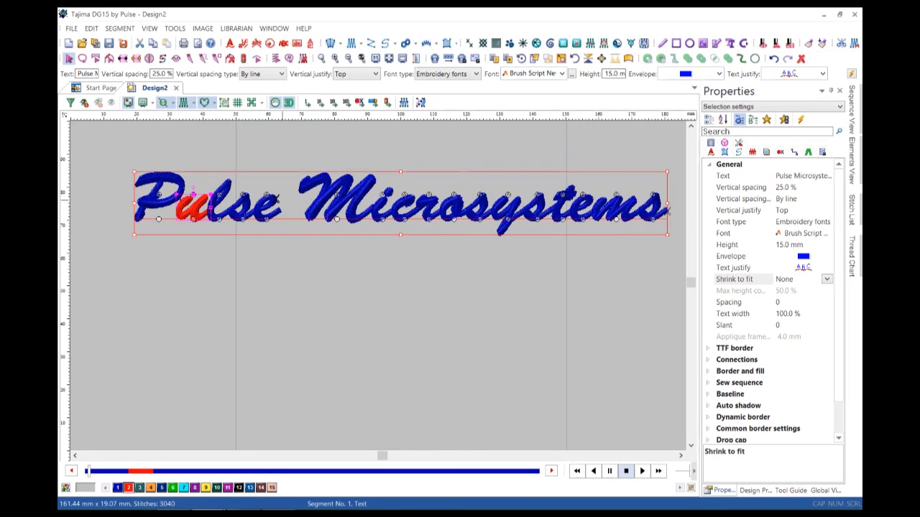
click(275, 197)
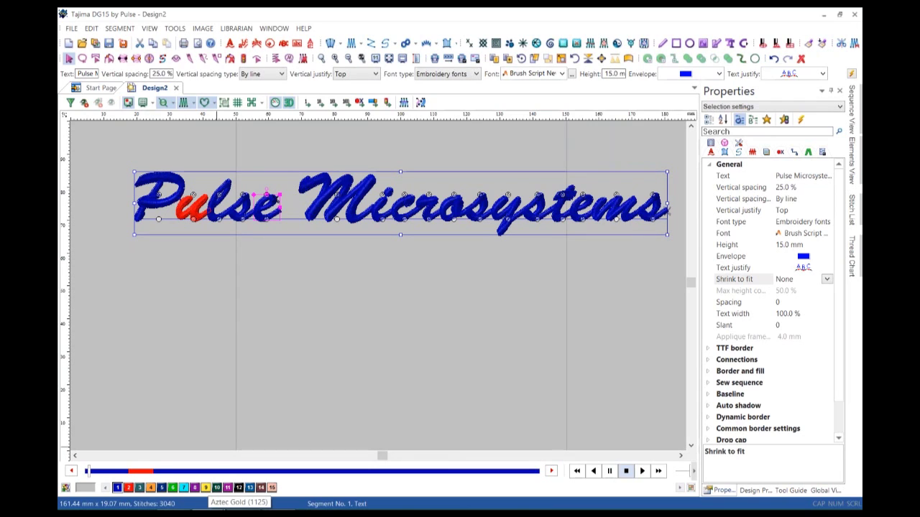
click(205, 488)
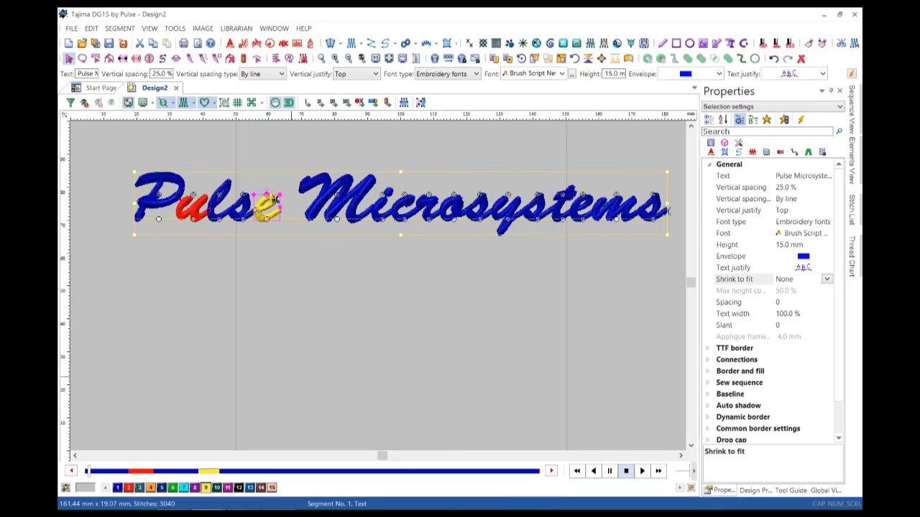
click(383, 195)
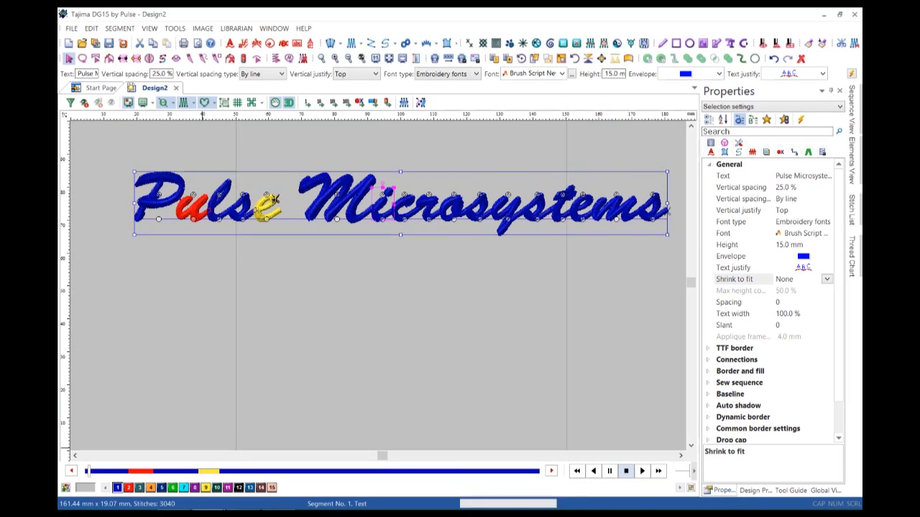
click(183, 488)
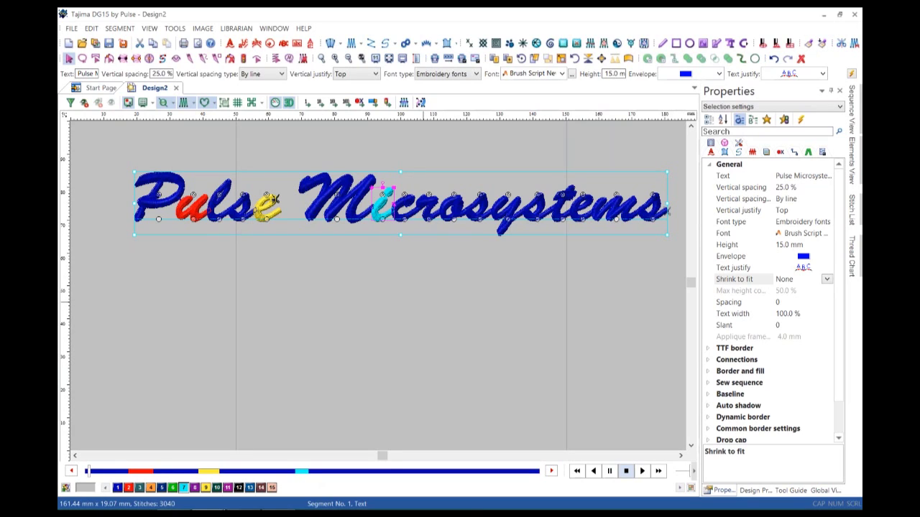
Recolour the t in Microsystems dark teal, deselect the lettering and view at 100%.
click(562, 195)
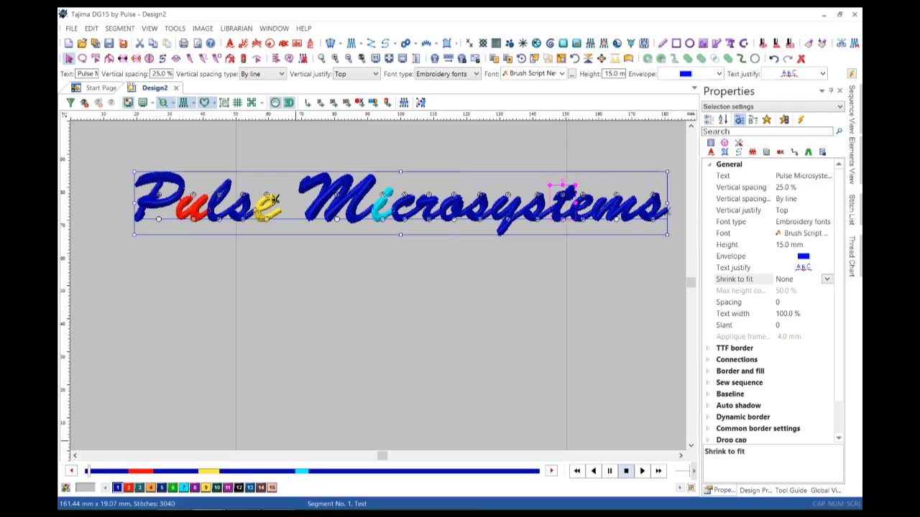
click(250, 488)
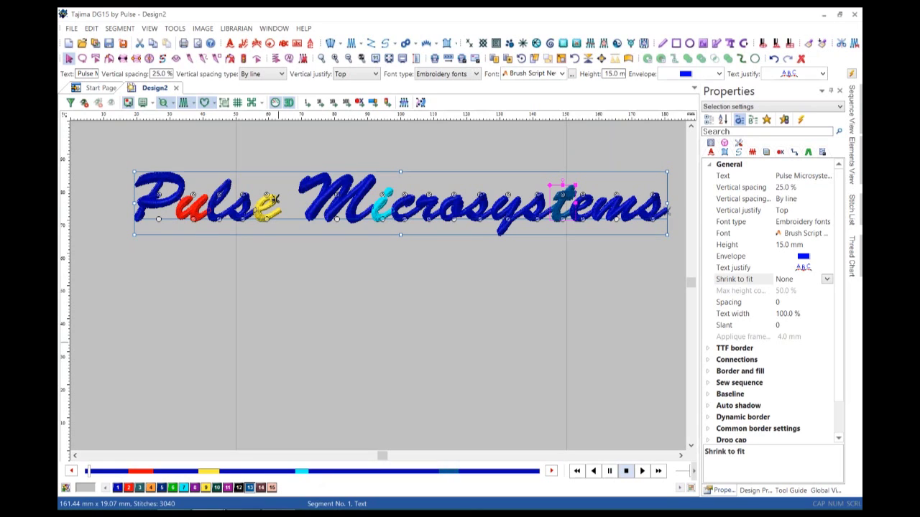
key(Escape)
key(1)
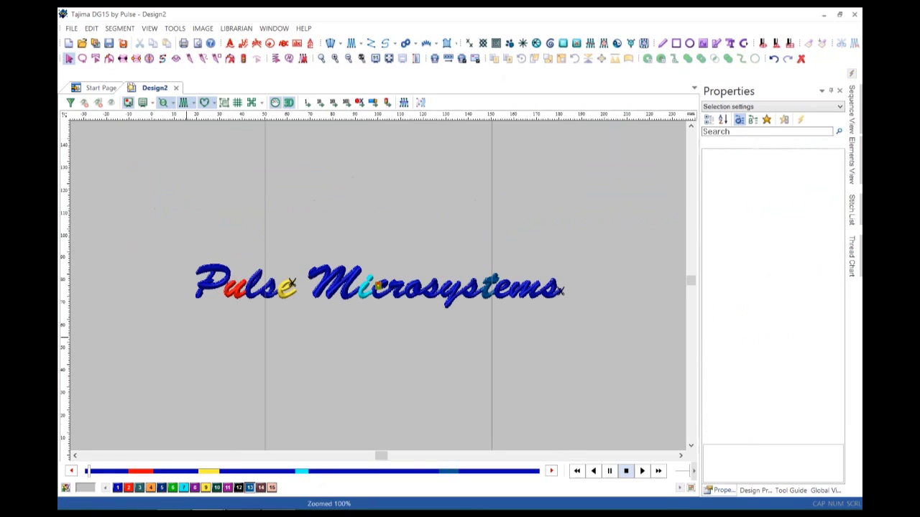
Select the whole Pulse Microsystems lettering object and delete it.
key(Tab)
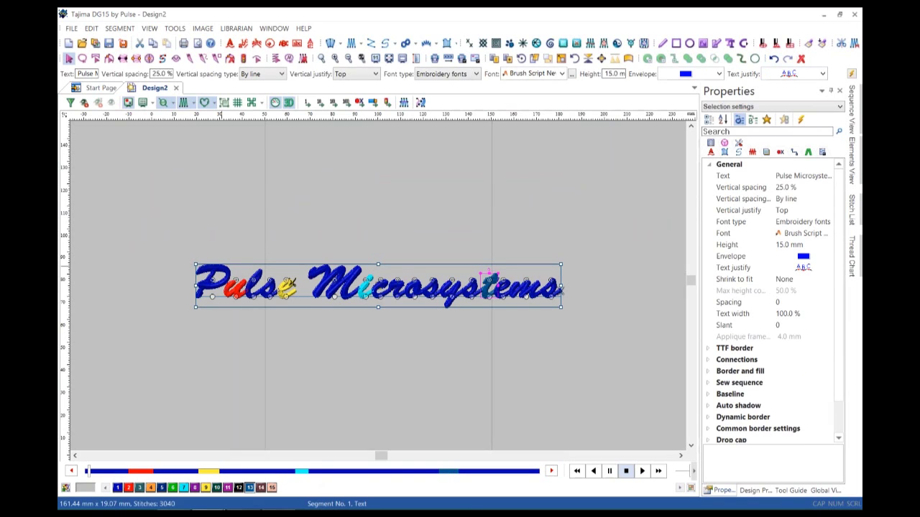
key(Delete)
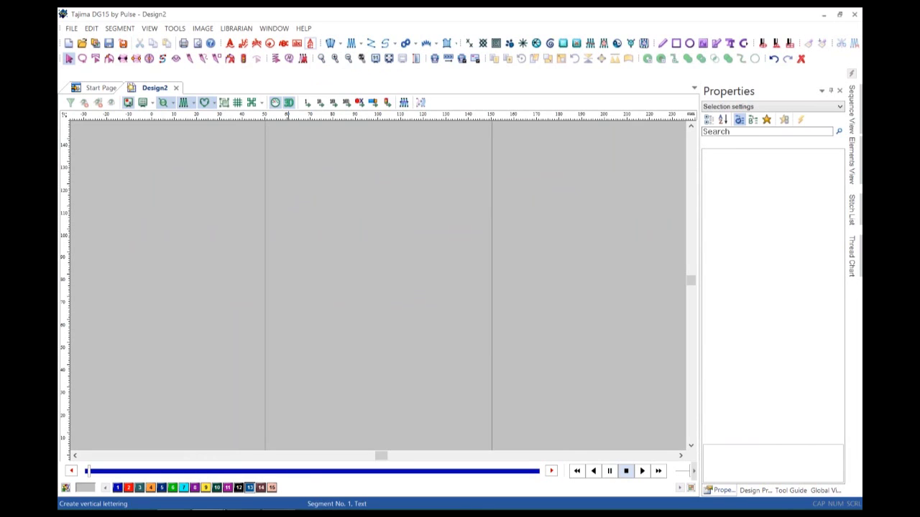
Draw a three-point S-curve baseline and letter 'Pulse' along it in 25.4 mm Block.
click(311, 43)
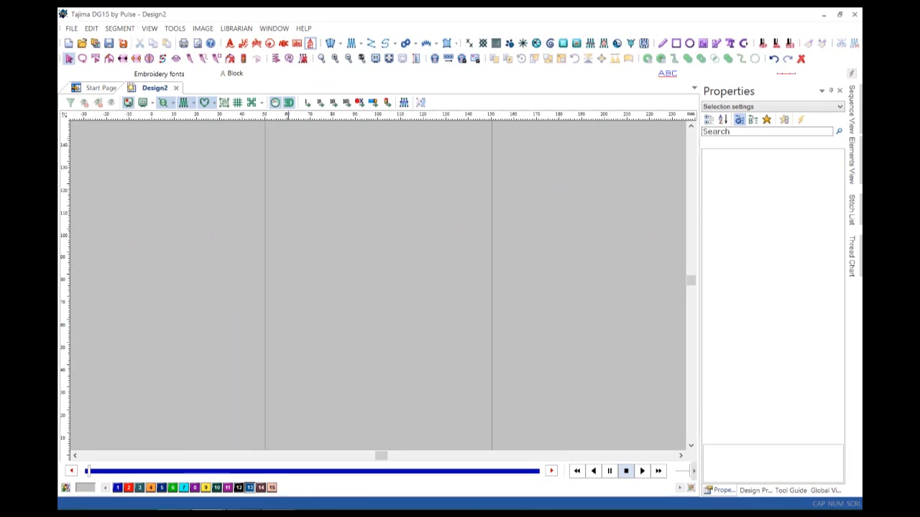
click(377, 124)
click(338, 223)
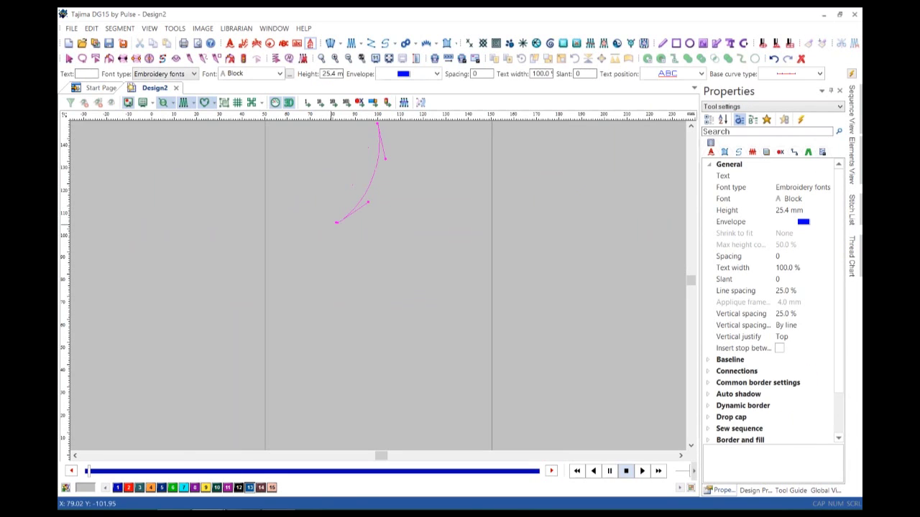
click(389, 352)
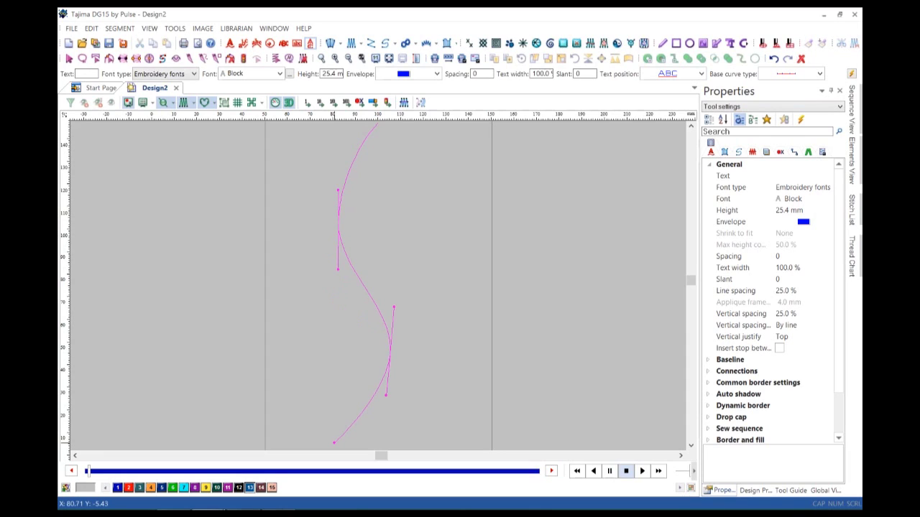
key(Return)
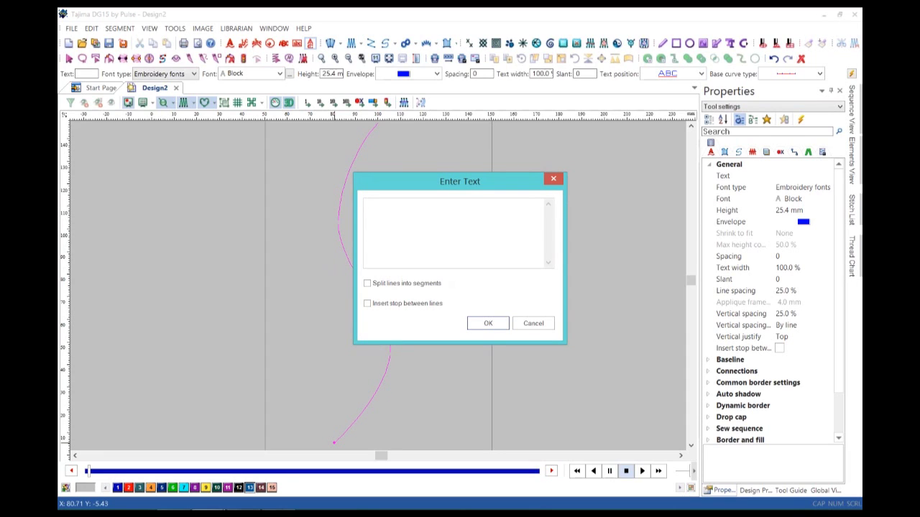
text(Pulse)
click(488, 323)
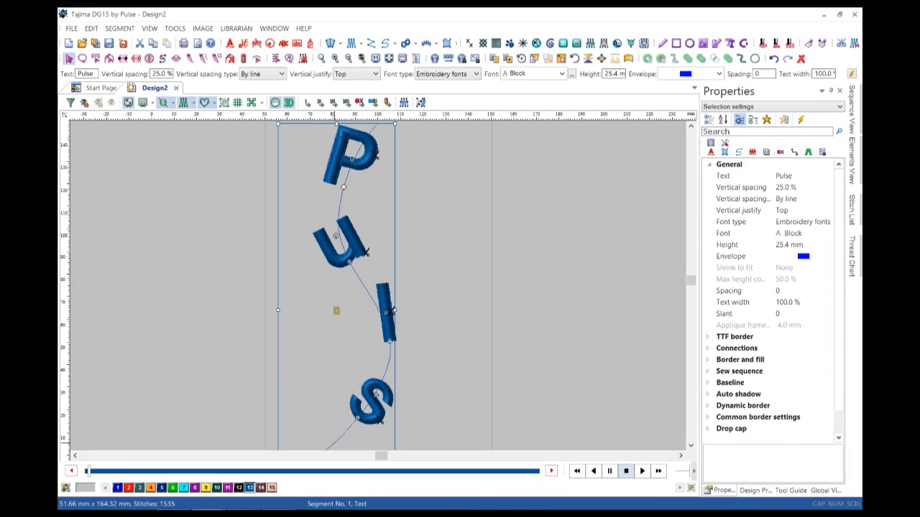
Set the curved Pulse lettering height to 10 mm.
drag(604, 73, 623, 73)
text(10)
key(Return)
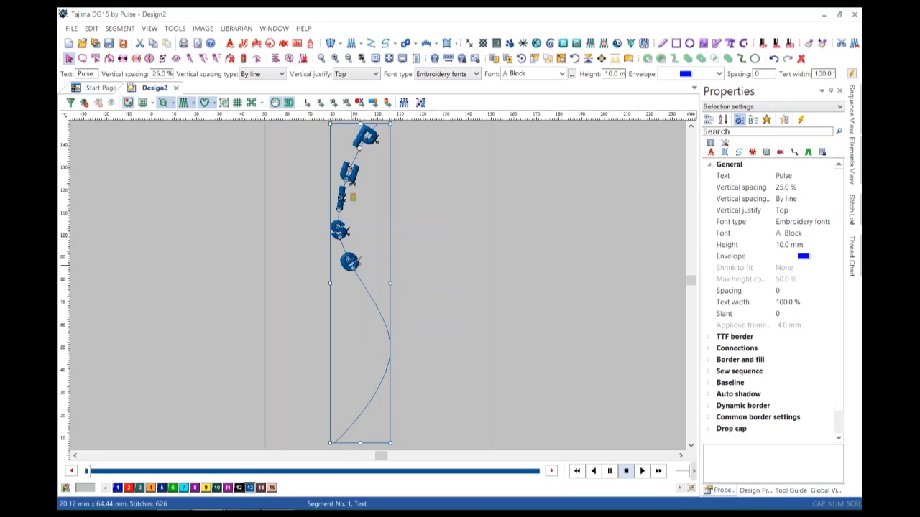
Slide the e, s, l, u and P down the curve to spread them along it.
drag(350, 263, 366, 408)
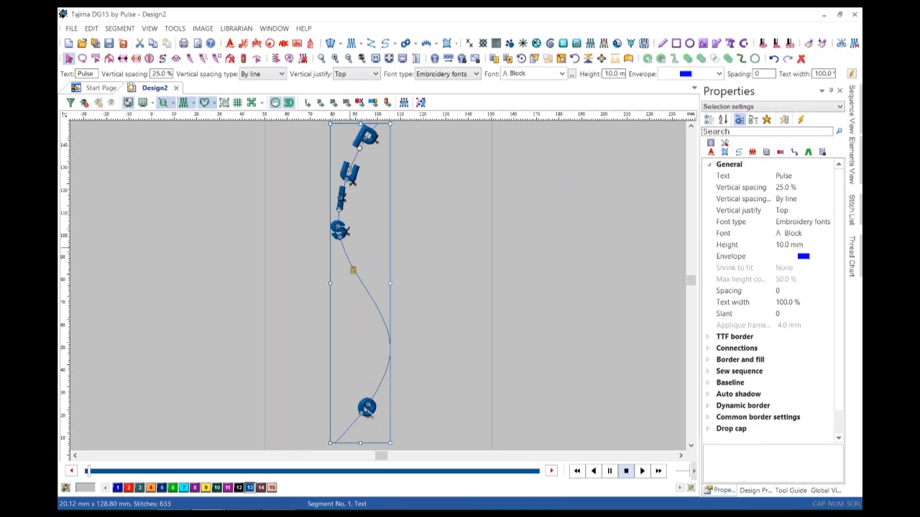
drag(342, 249, 389, 355)
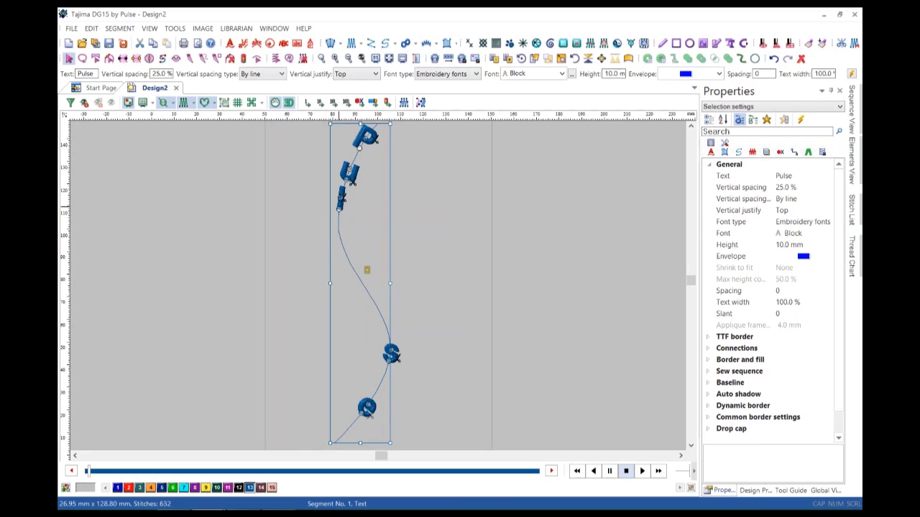
drag(338, 208, 370, 296)
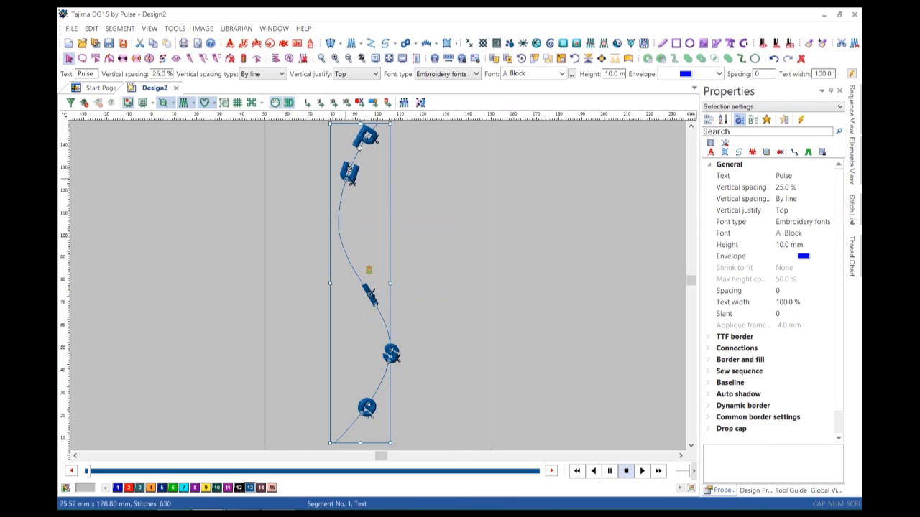
drag(338, 212, 343, 247)
drag(362, 135, 345, 177)
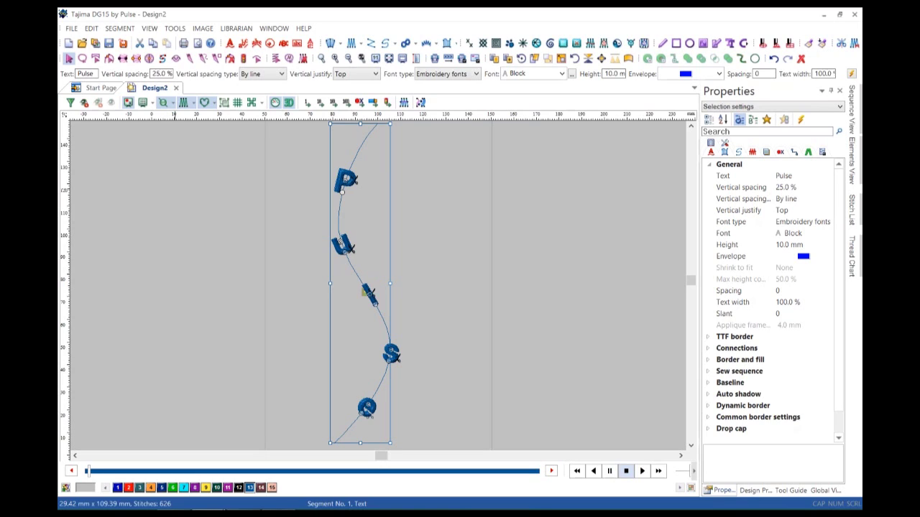
Remove all guidelines from the canvas and delete the curved Pulse lettering.
click(150, 28)
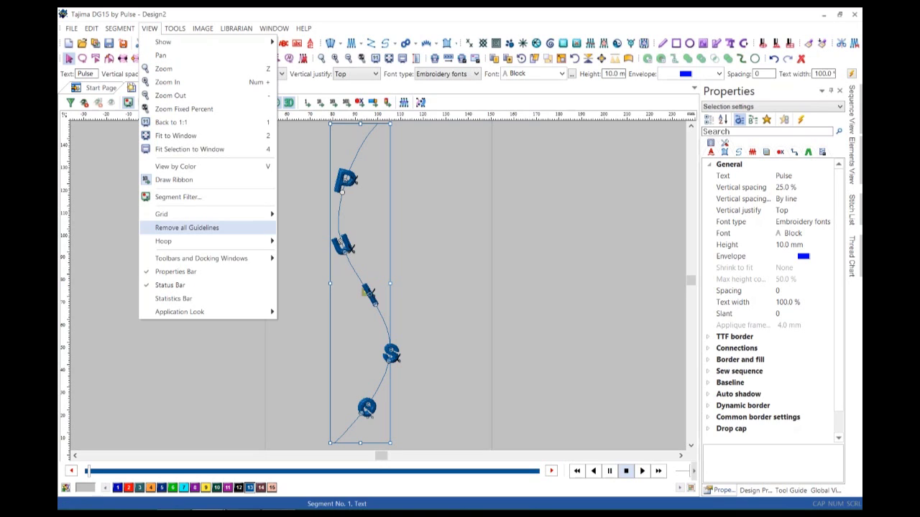
click(187, 227)
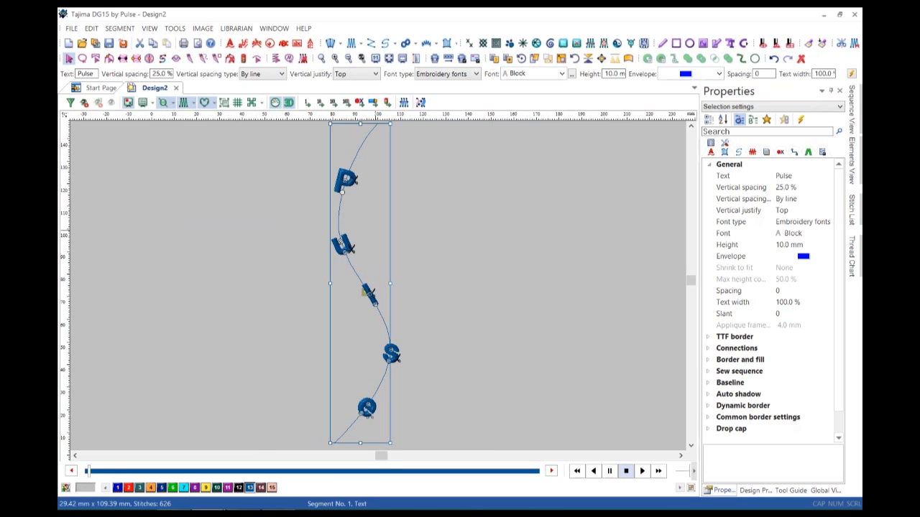
key(Delete)
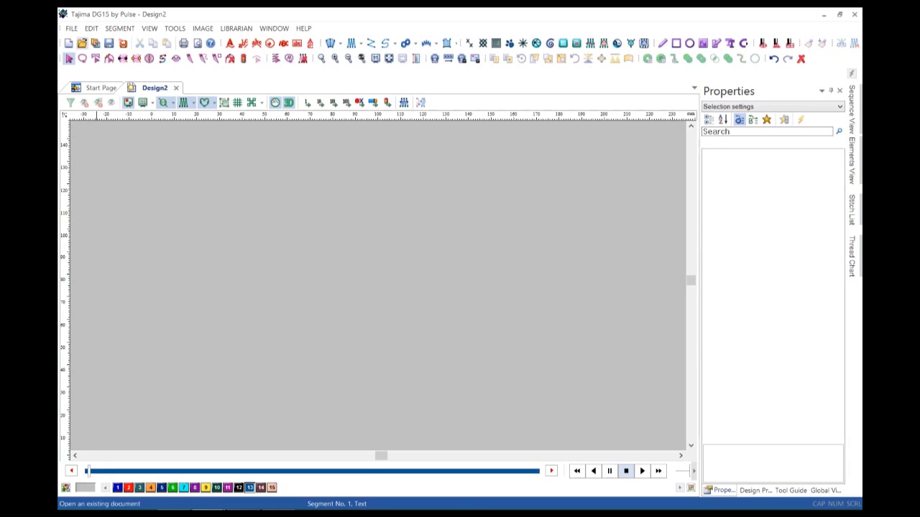
Open the Anchors design from the Files folder on the Desktop.
click(82, 44)
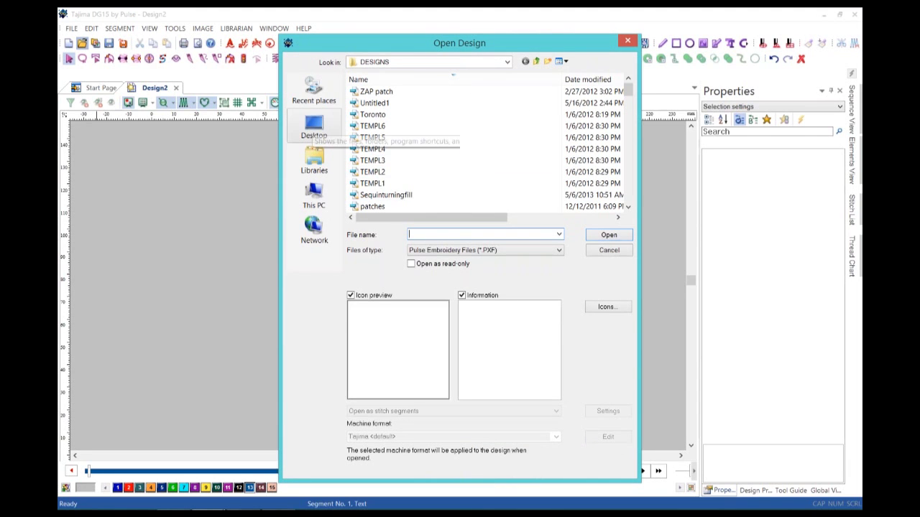
click(314, 128)
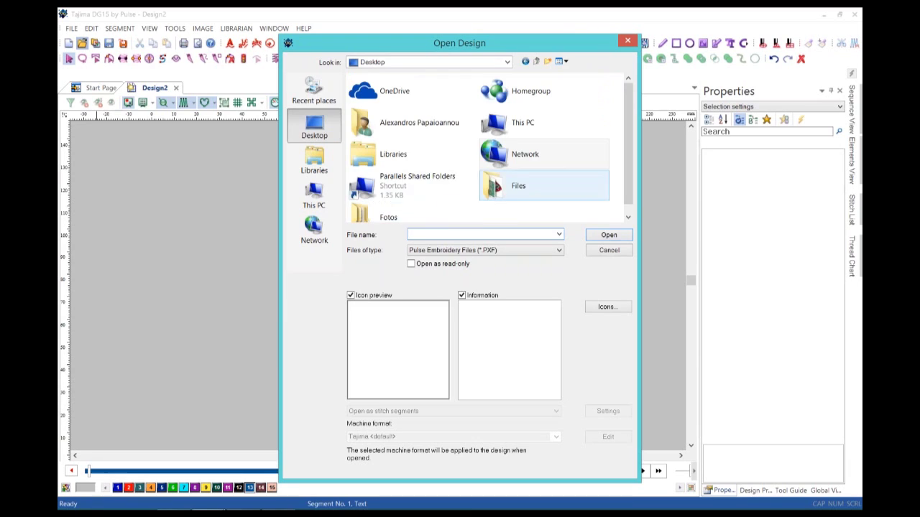
double_click(512, 186)
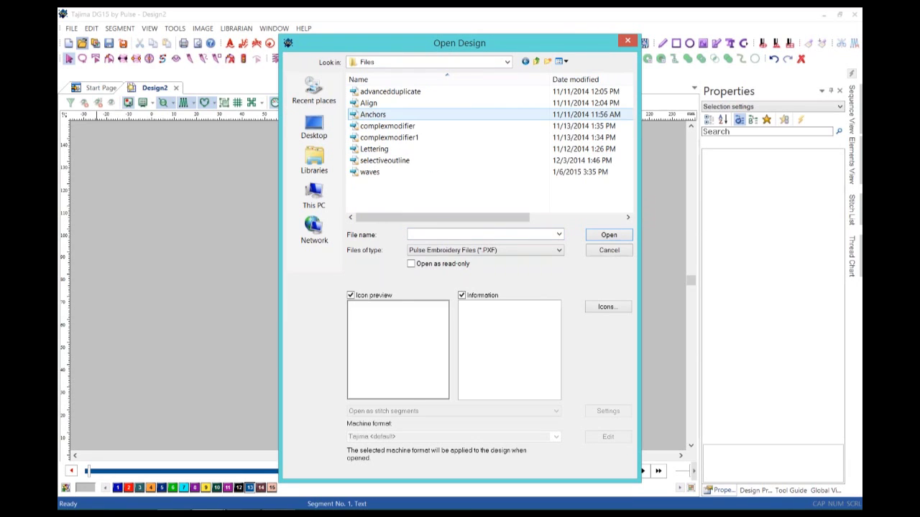
click(373, 115)
key(Return)
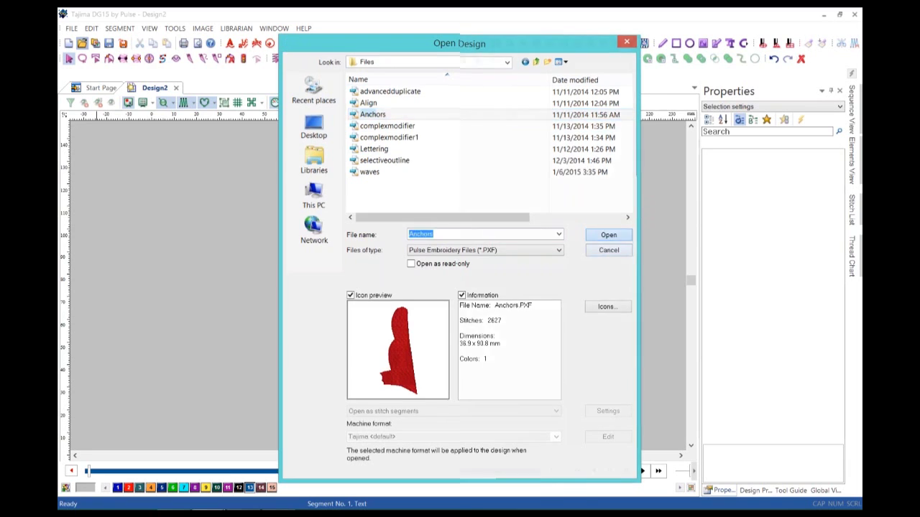
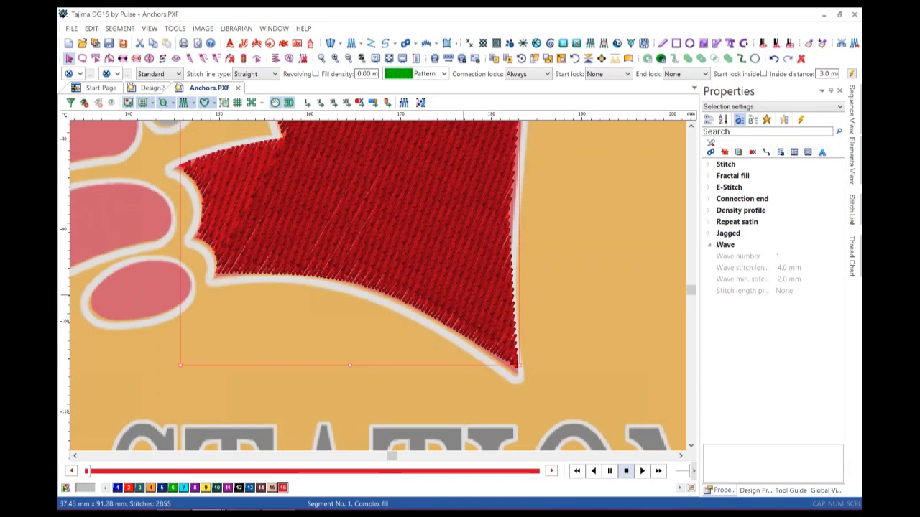
Edit the red fill's bottom nodes so the lower-left node is smooth and the edge curves to the tip.
key(r)
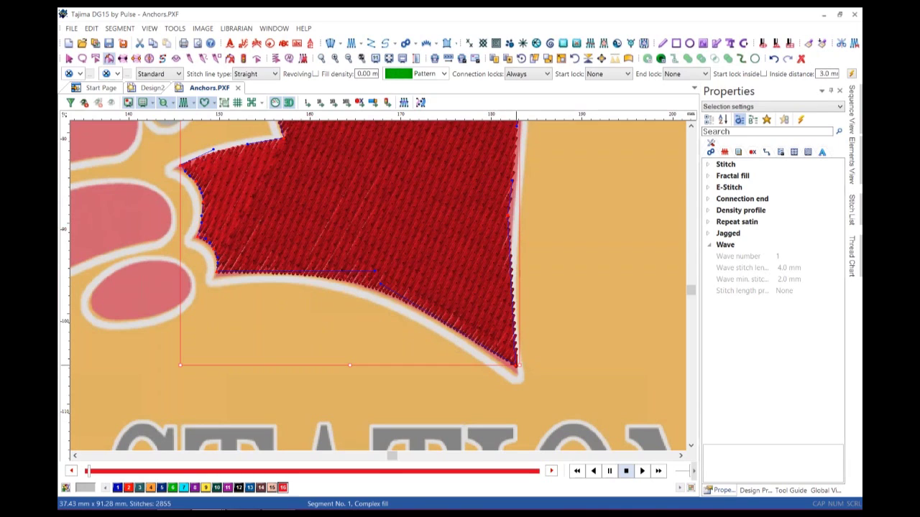
drag(515, 365, 377, 438)
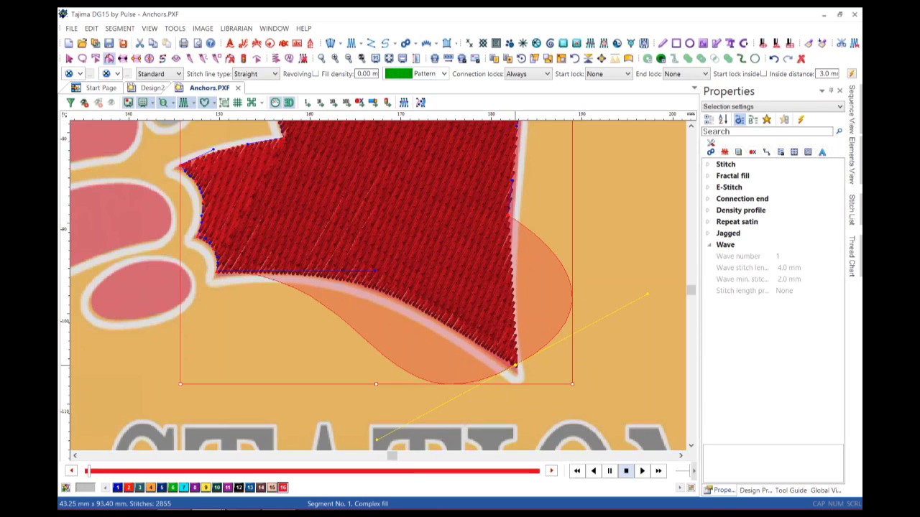
key(ctrl+z)
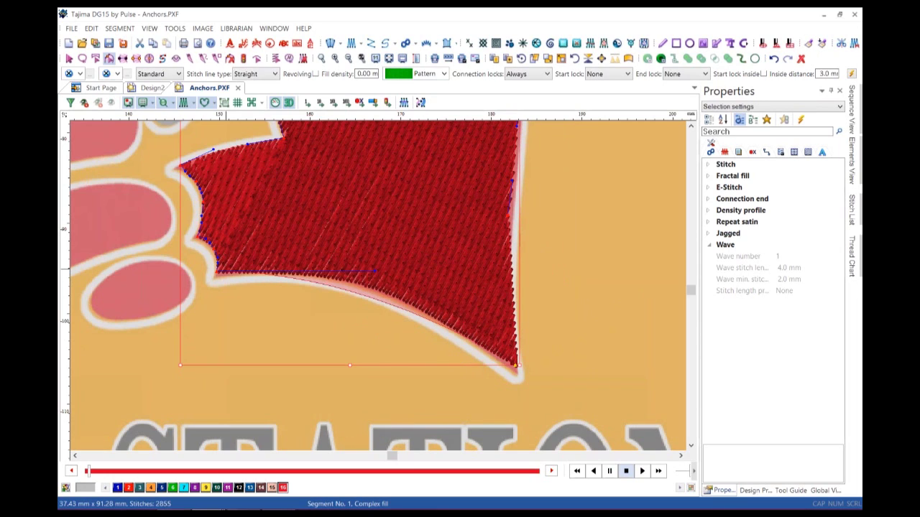
drag(375, 271, 374, 279)
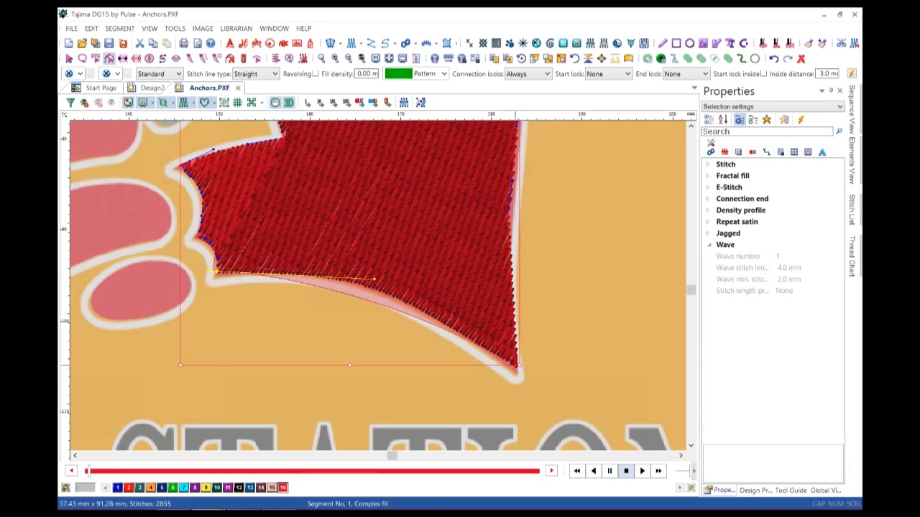
click(515, 365)
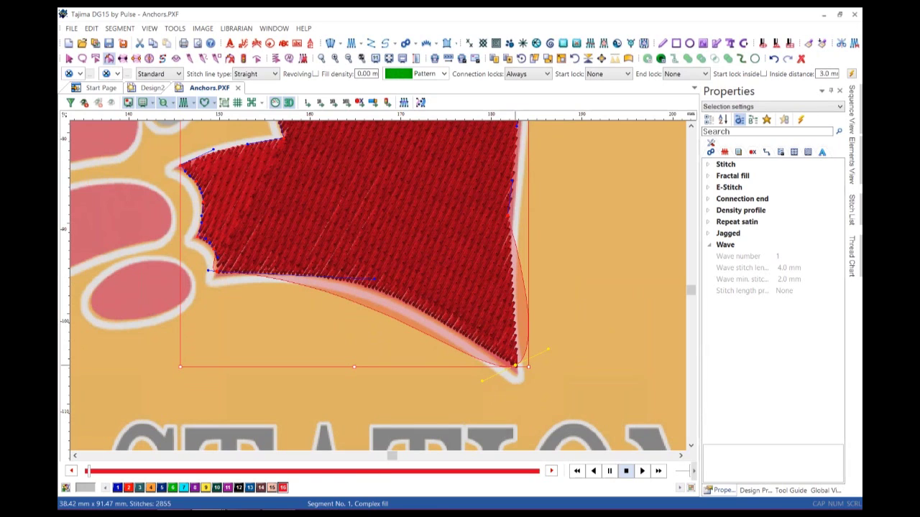
double_click(515, 365)
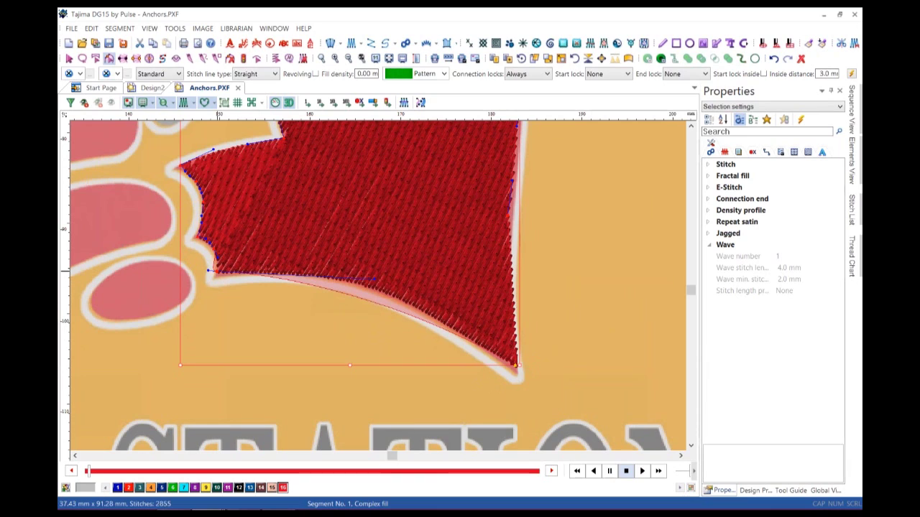
double_click(215, 272)
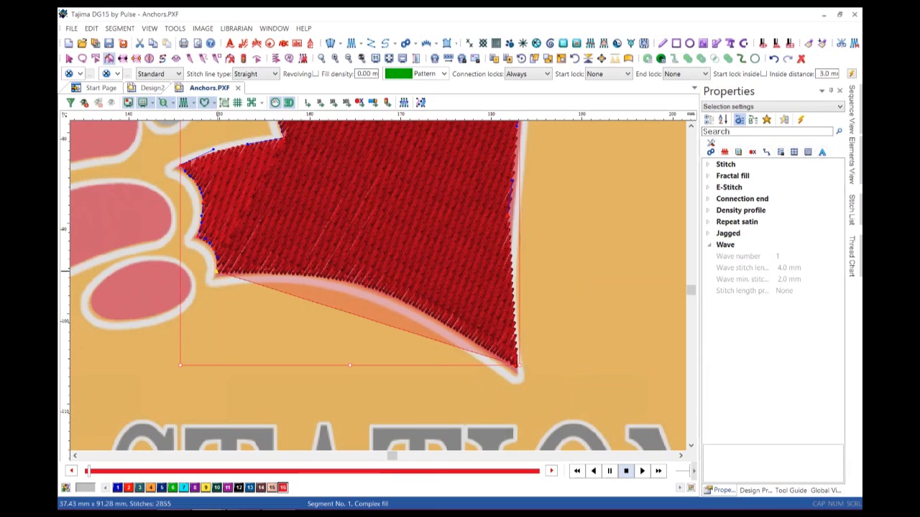
double_click(216, 272)
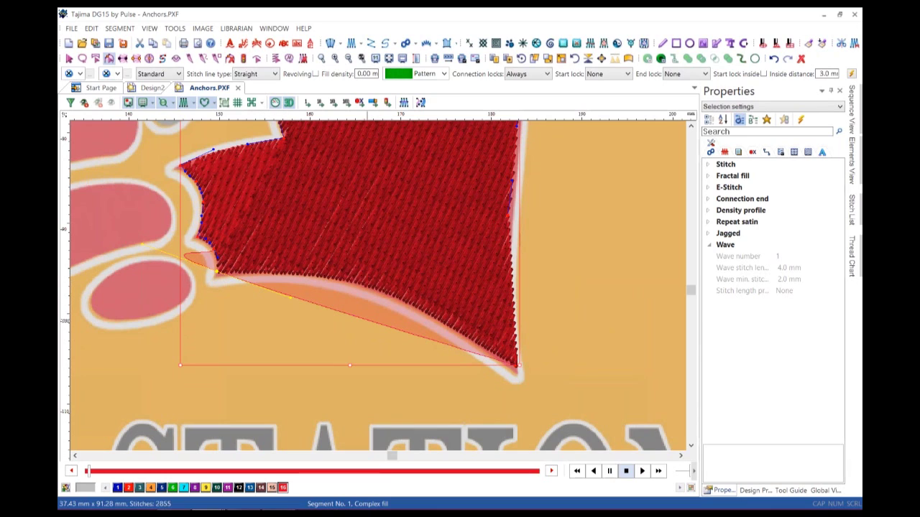
key(ctrl+z)
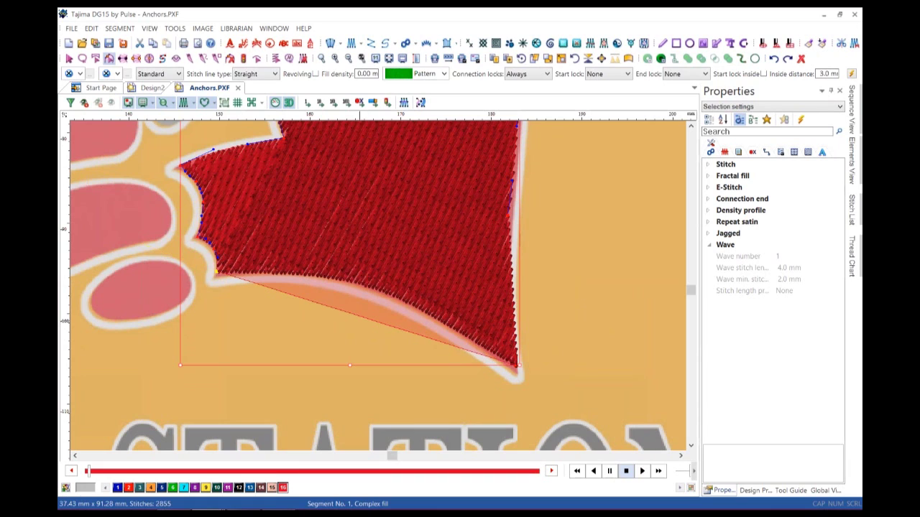
key(ctrl+y)
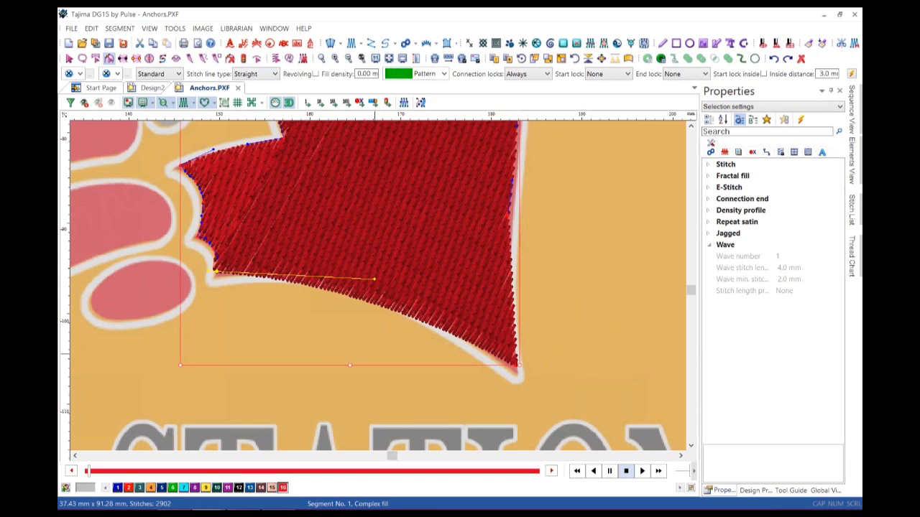
key(Escape)
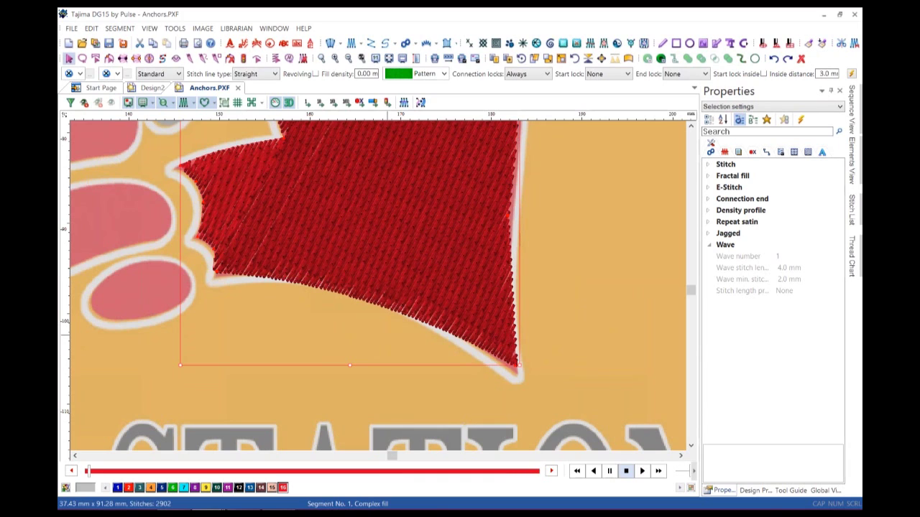
scroll(388, 397, down, 2)
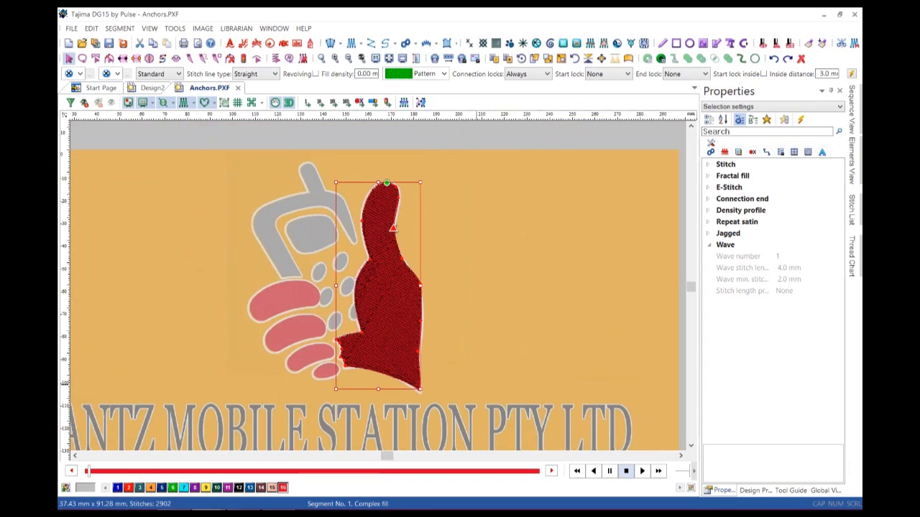
Draw a wavy artwork curve with the Pen tool beneath the red fill, left of MOBILE to the right.
scroll(374, 288, down, 2)
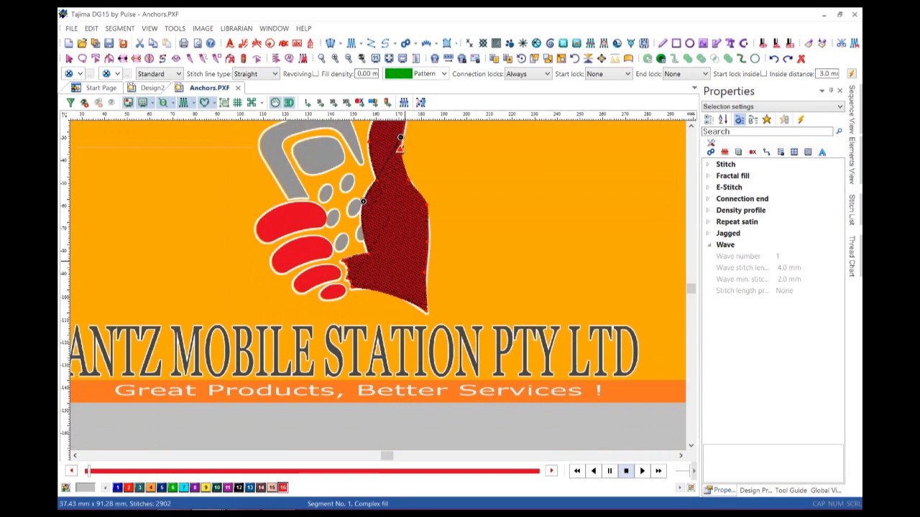
key(Escape)
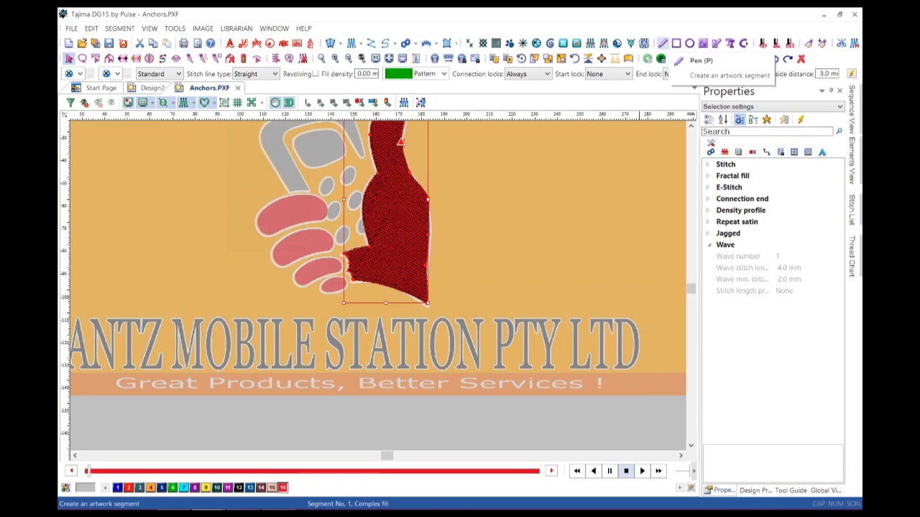
click(662, 44)
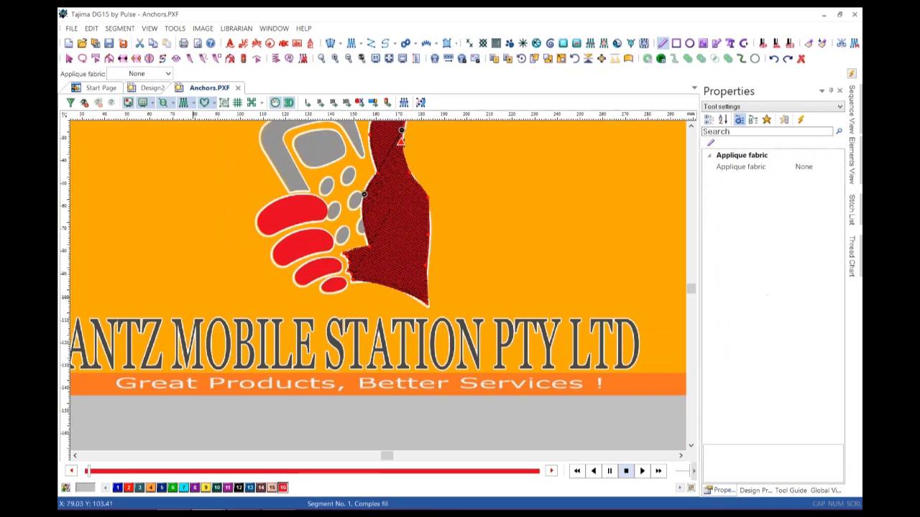
click(187, 295)
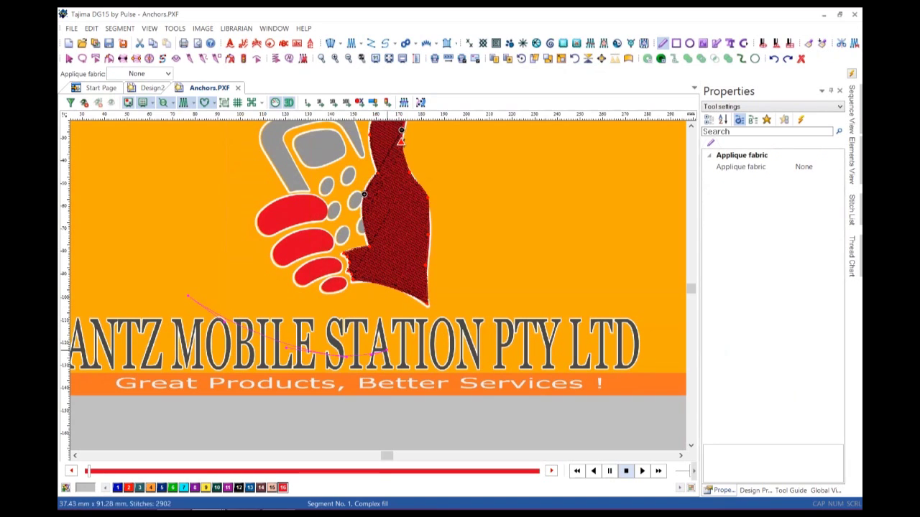
drag(481, 310, 537, 311)
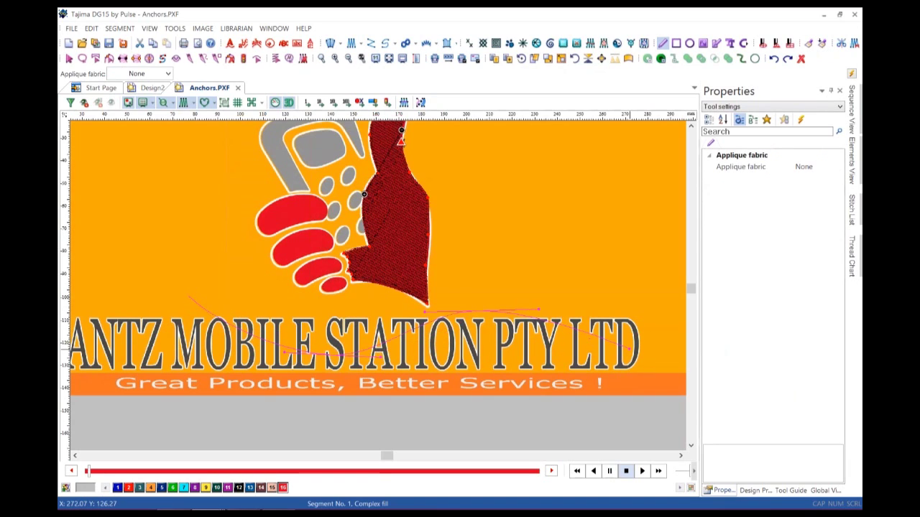
key(Return)
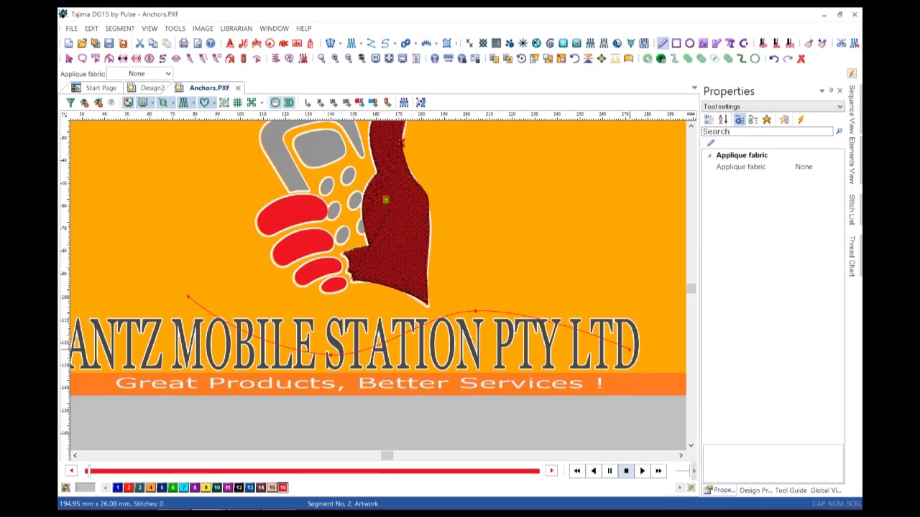
Hide the orange background logo image and reselect the red fill.
key(Escape)
key(ctrl+shift+i)
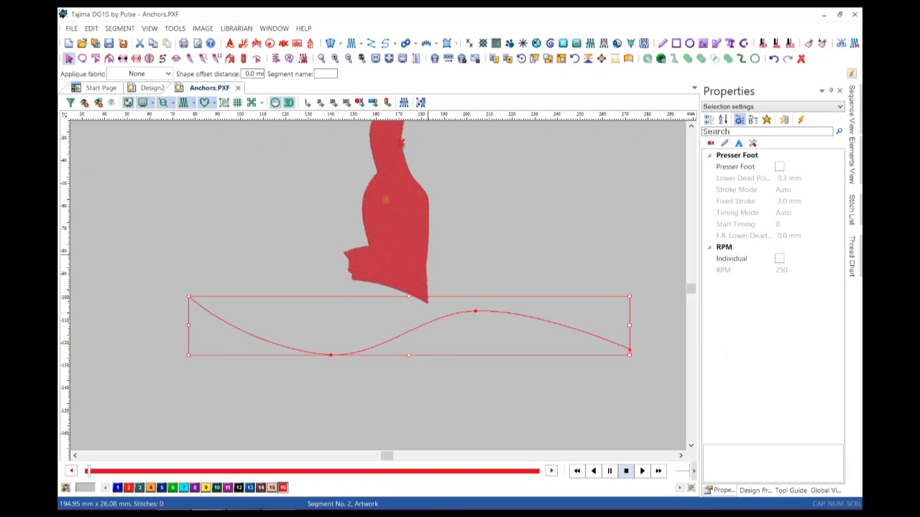
click(427, 255)
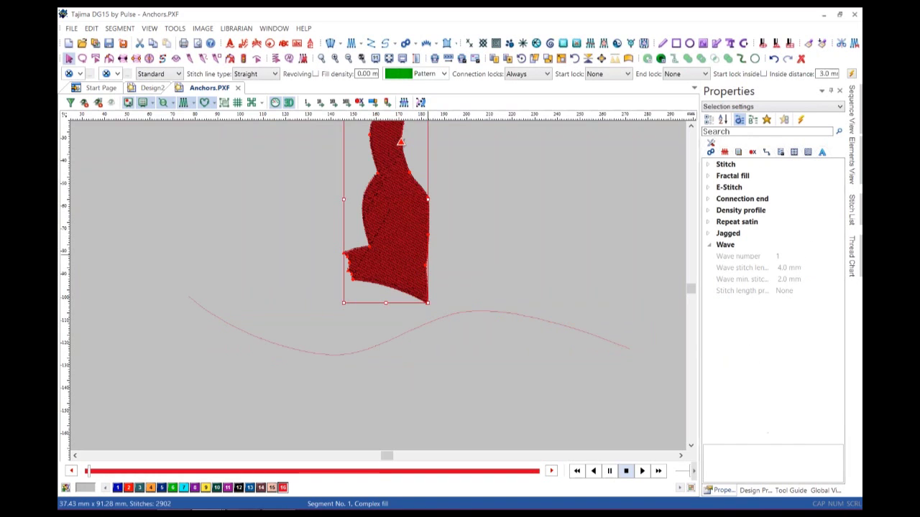
Undo a trial stretch of the fill's lower nodes, then delete the wavy artwork curve.
key(r)
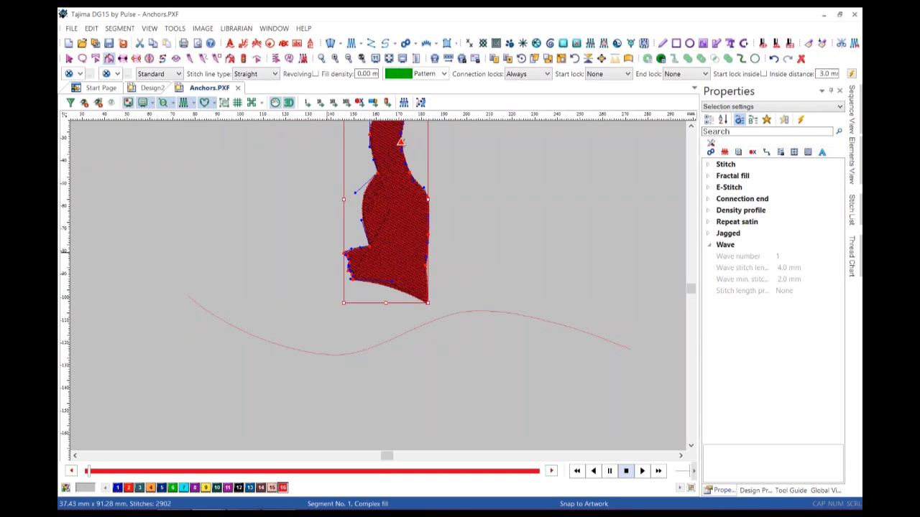
drag(319, 244, 510, 313)
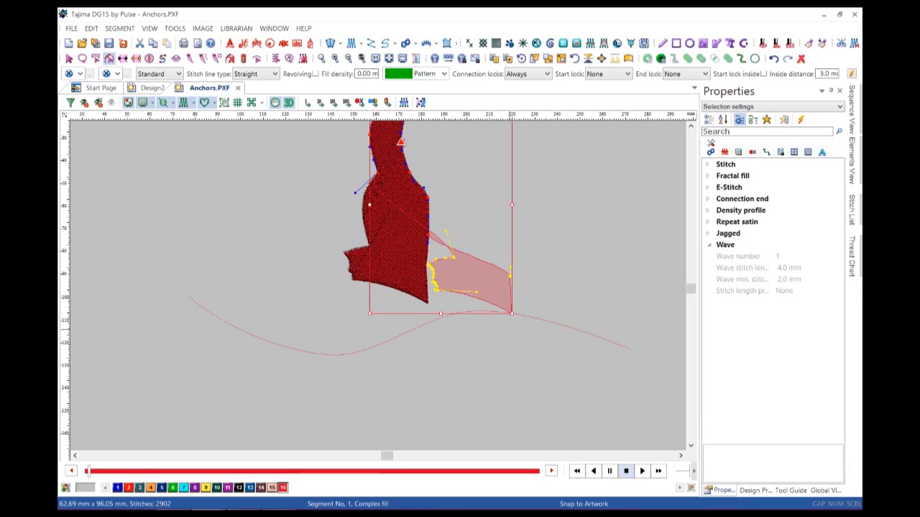
key(ctrl+z)
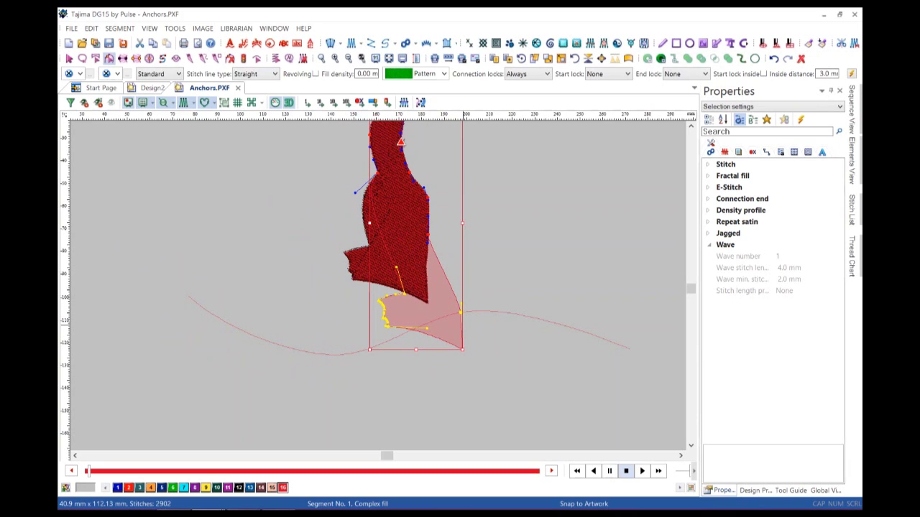
key(Escape)
click(474, 311)
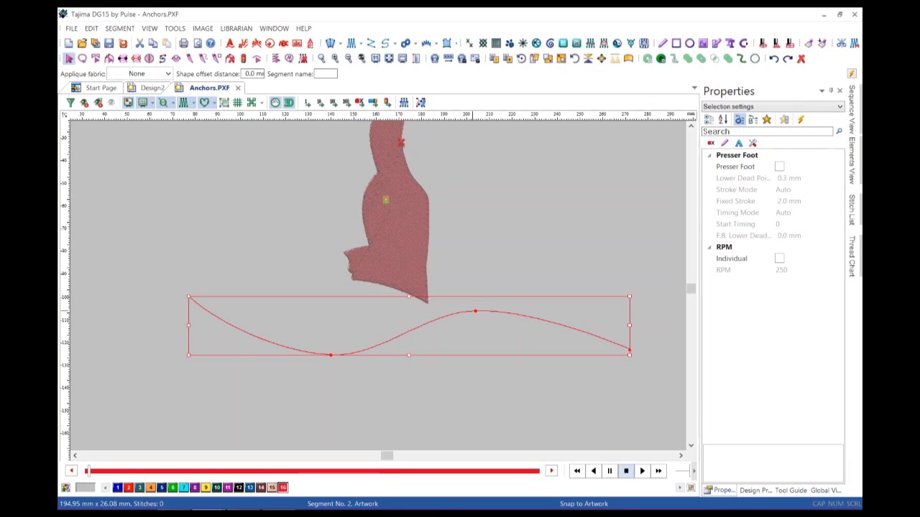
key(Delete)
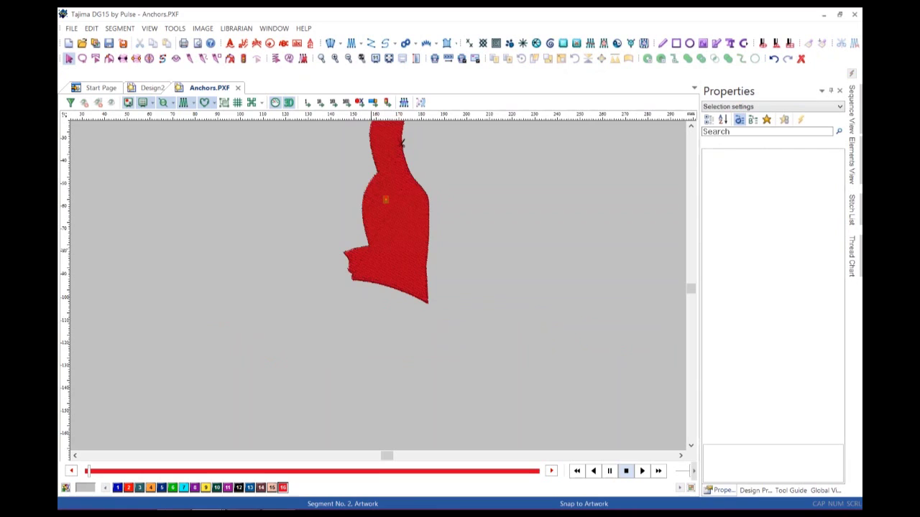
Move the red fill slightly down and left, and zoom in on its lower part.
click(369, 244)
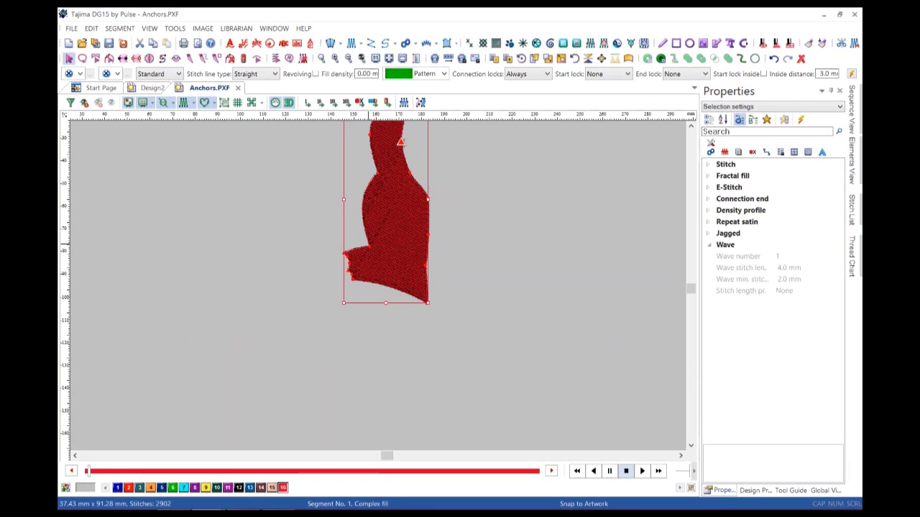
drag(398, 206, 389, 285)
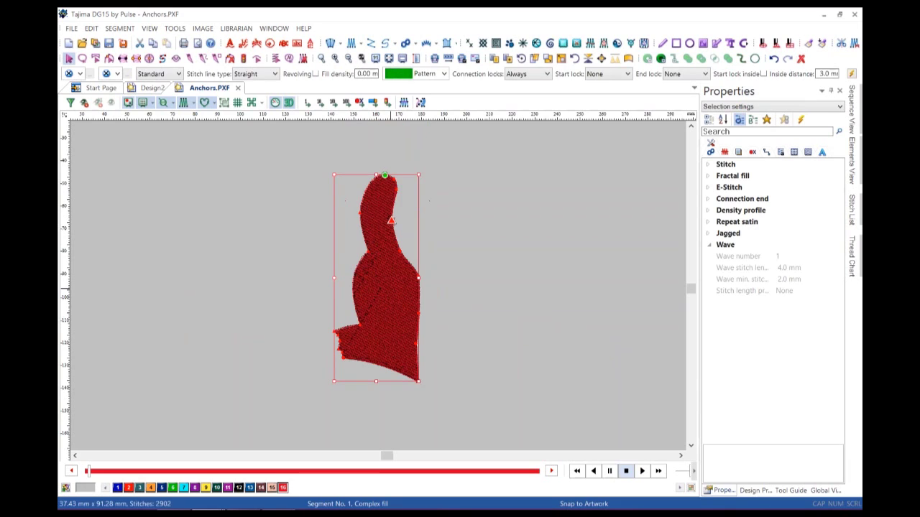
key(z)
drag(297, 316, 475, 407)
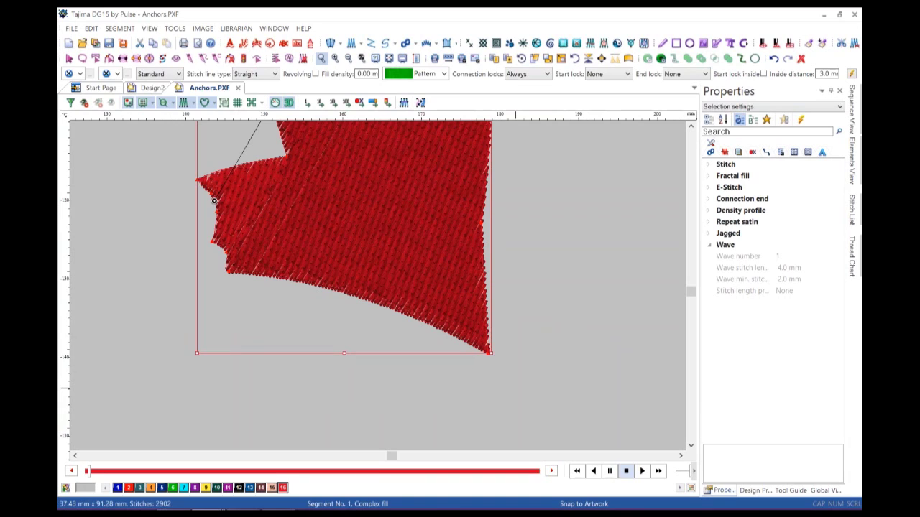
In Reshape mode, select the anchors along the fill's slanted bottom edge and call up their options.
key(Escape)
key(r)
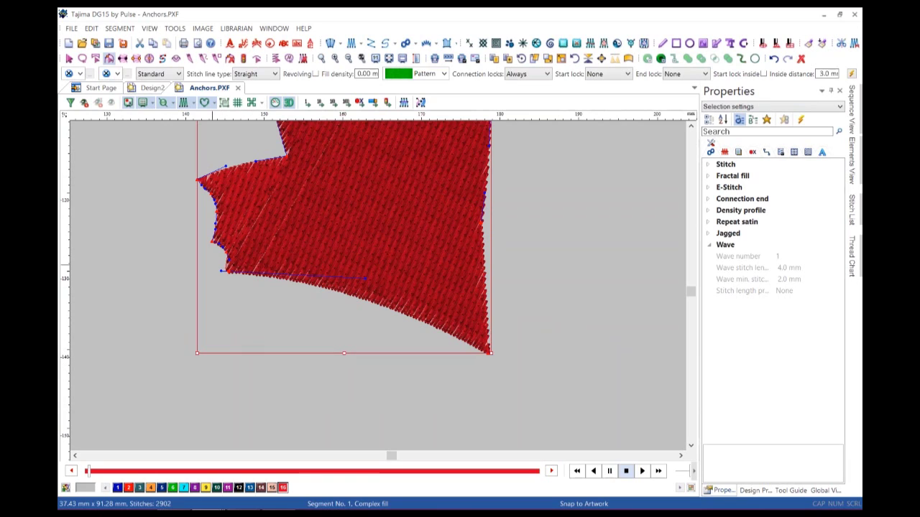
drag(211, 264, 536, 386)
right_click(228, 272)
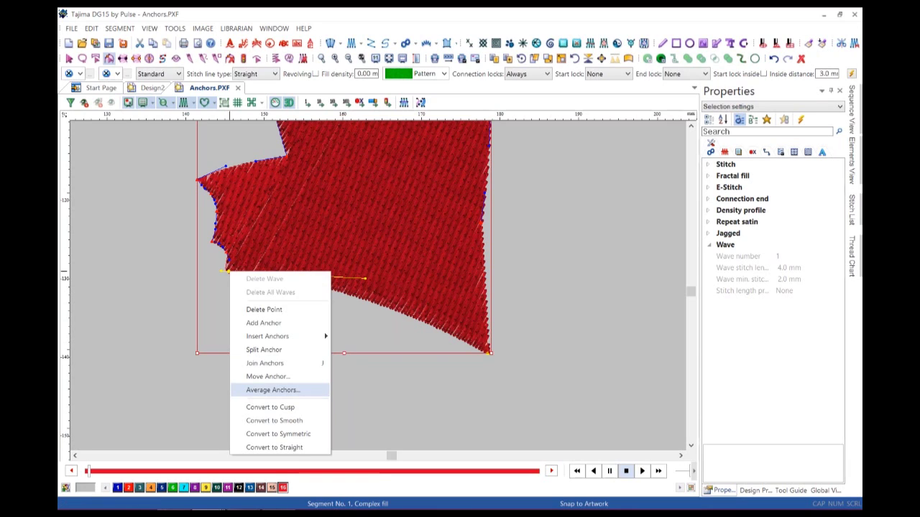
Average the selected anchors with Vertical Average set to Bottom, flattening the edge to 3178 stitches.
click(273, 389)
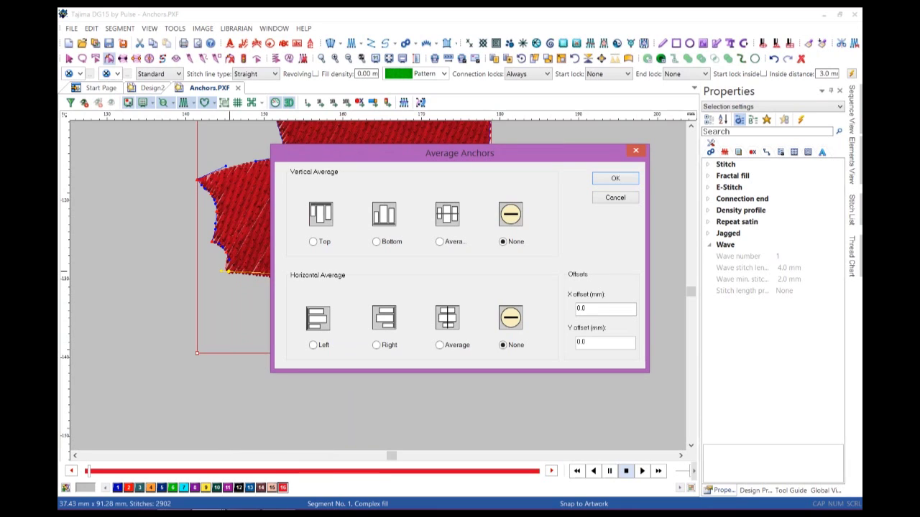
drag(431, 153, 422, 129)
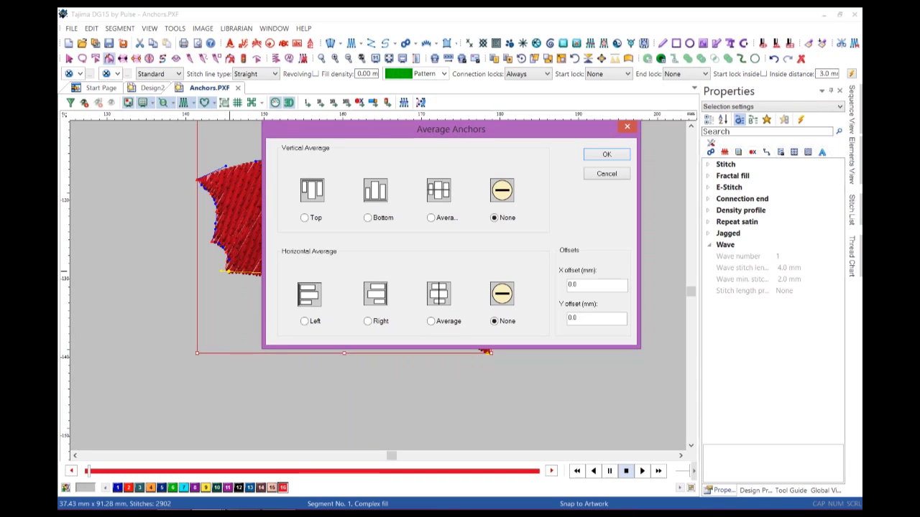
click(368, 218)
key(Return)
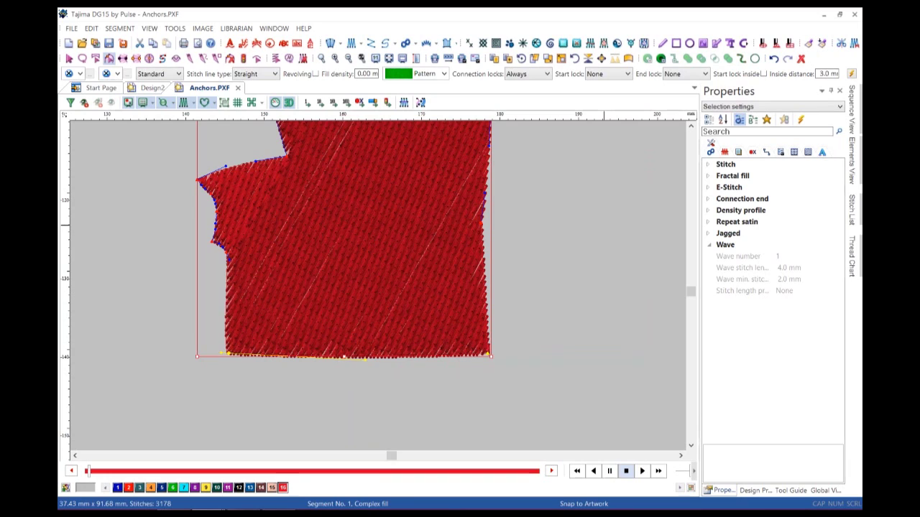
Close Anchors.PXF without saving its changes.
key(Escape)
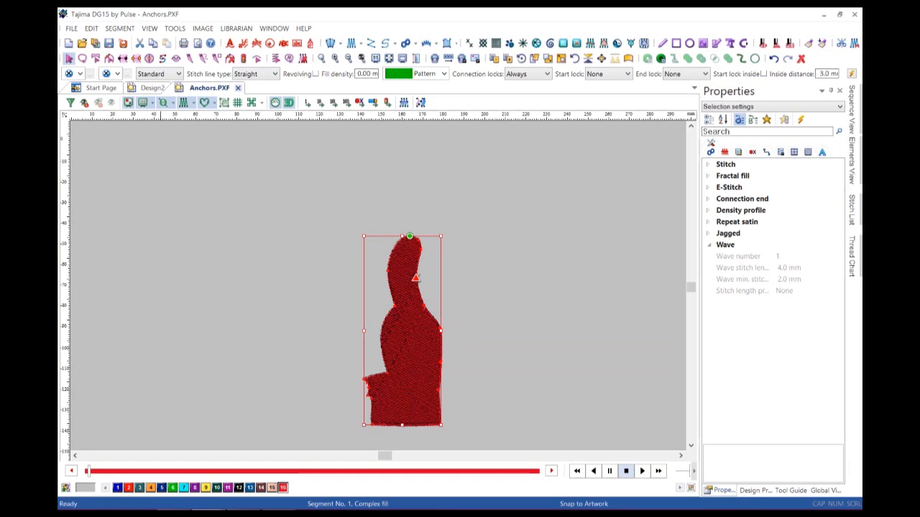
key(alt+F4)
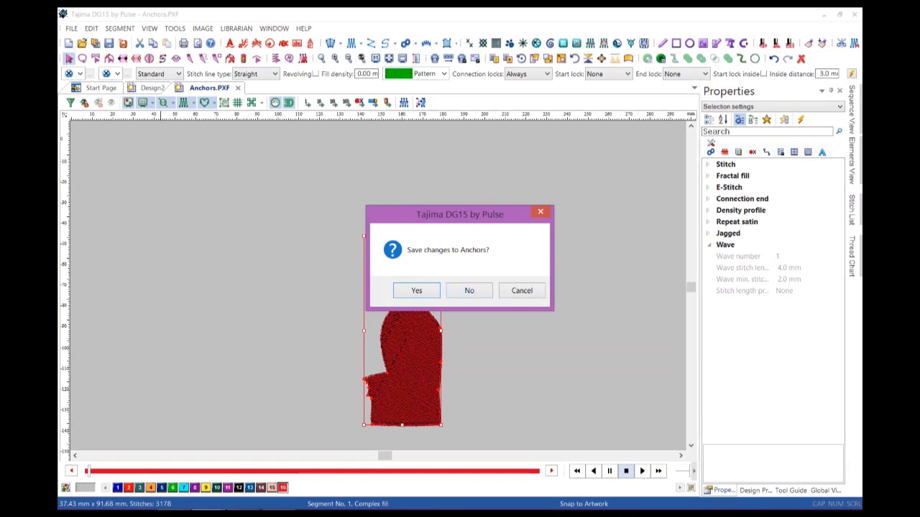
key(n)
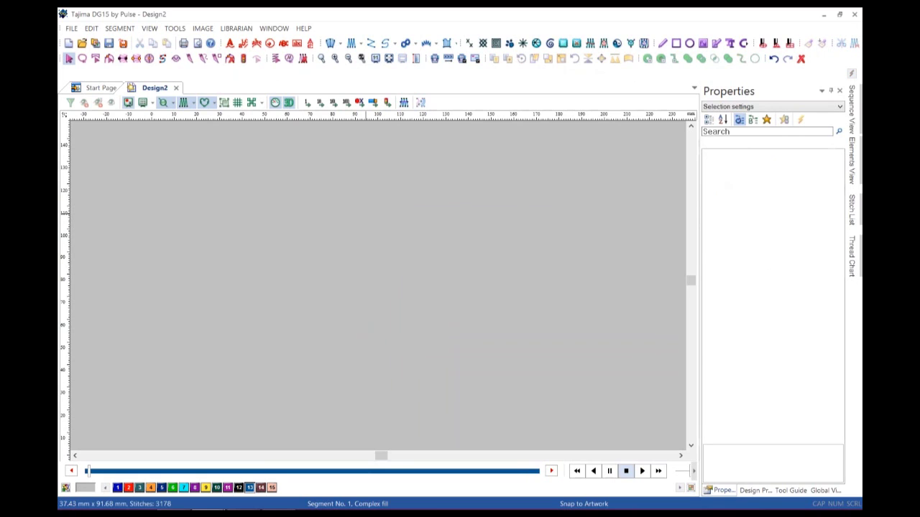
scroll(365, 213, down, 1)
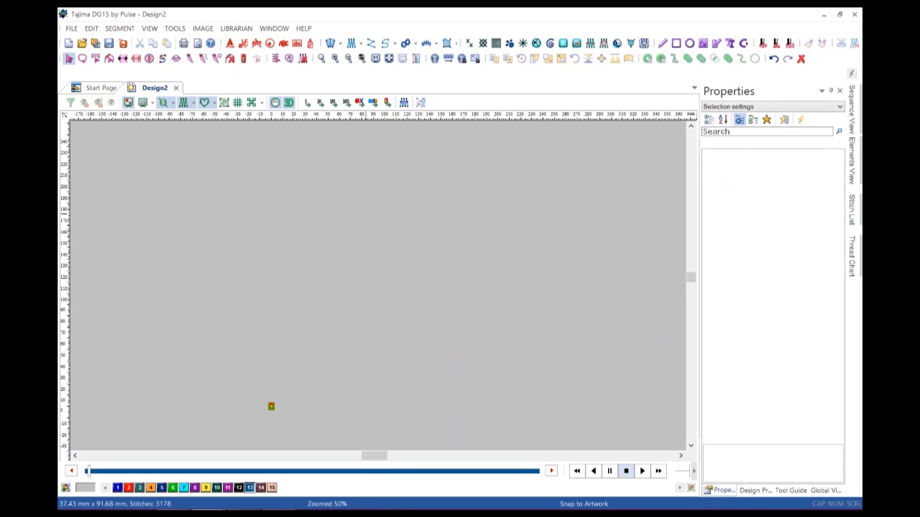
scroll(366, 213, down, 1)
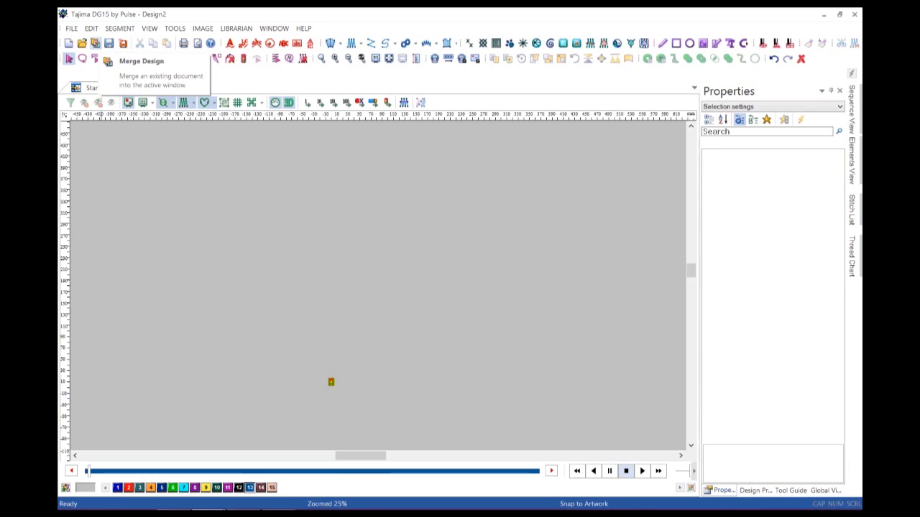
Start Merge Design and open the 50FreeDesigns folder.
click(94, 43)
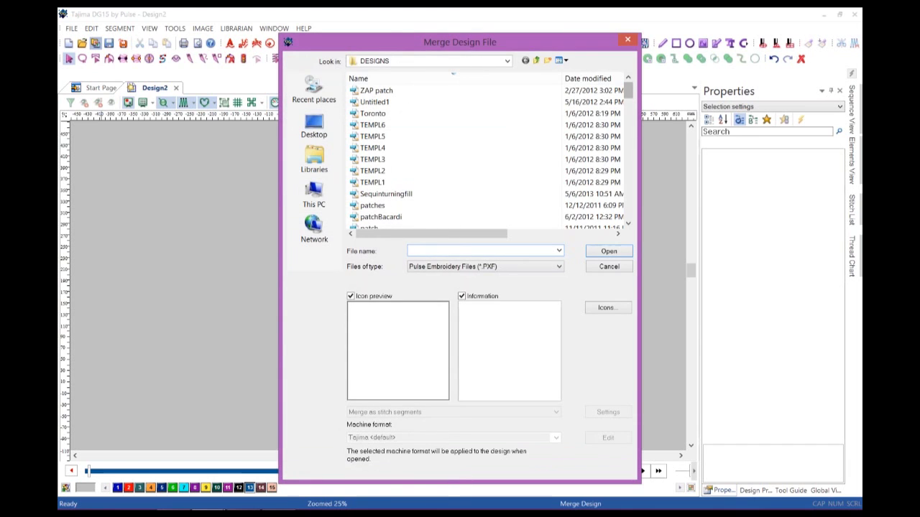
scroll(453, 155, down, 10)
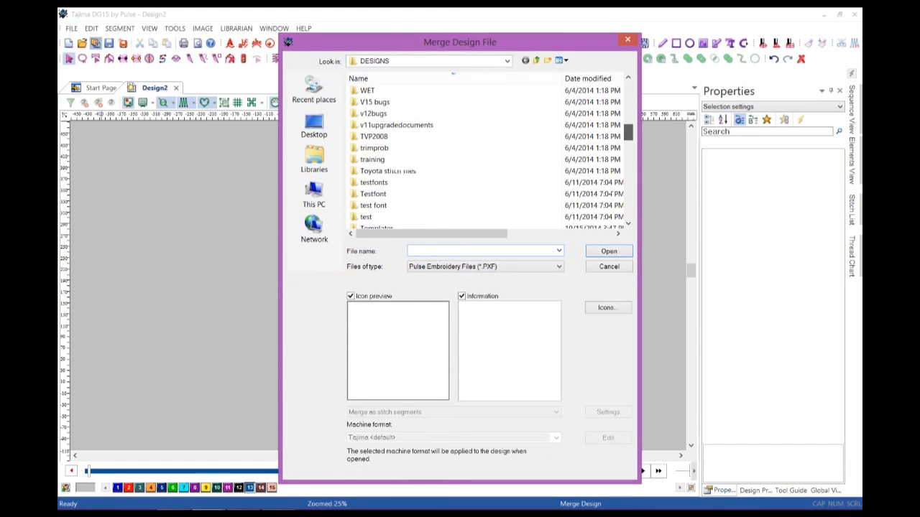
scroll(453, 154, down, 8)
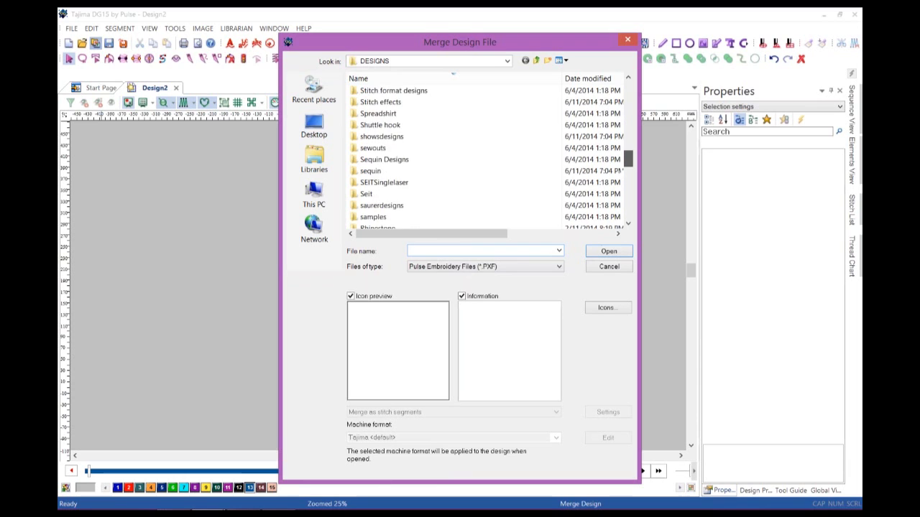
scroll(453, 155, down, 12)
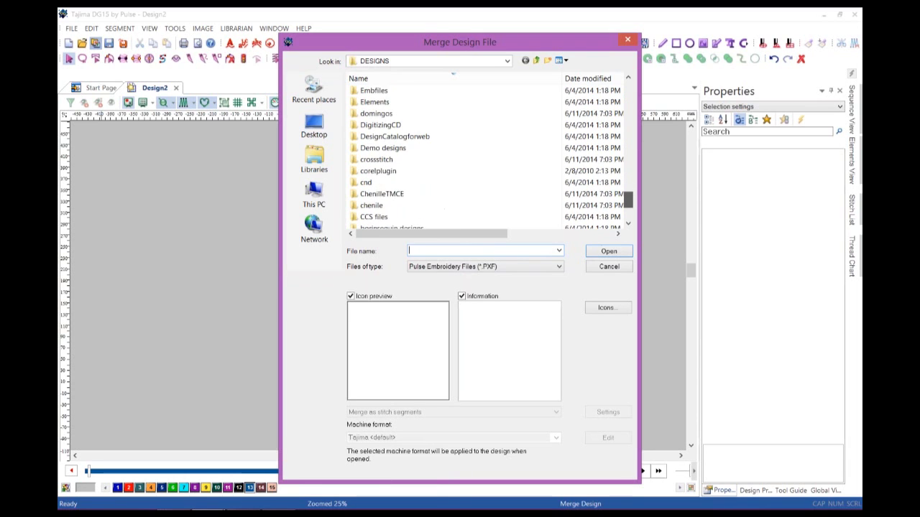
scroll(453, 154, down, 2)
click(383, 216)
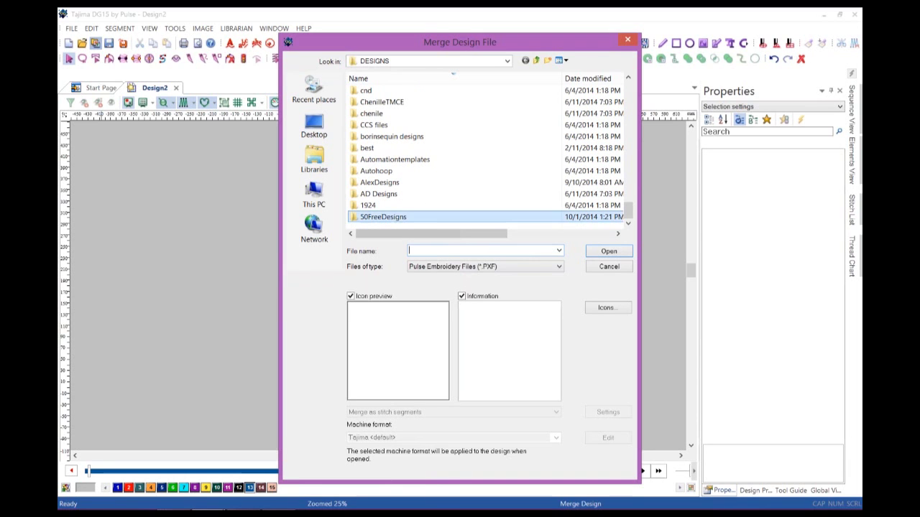
double_click(383, 217)
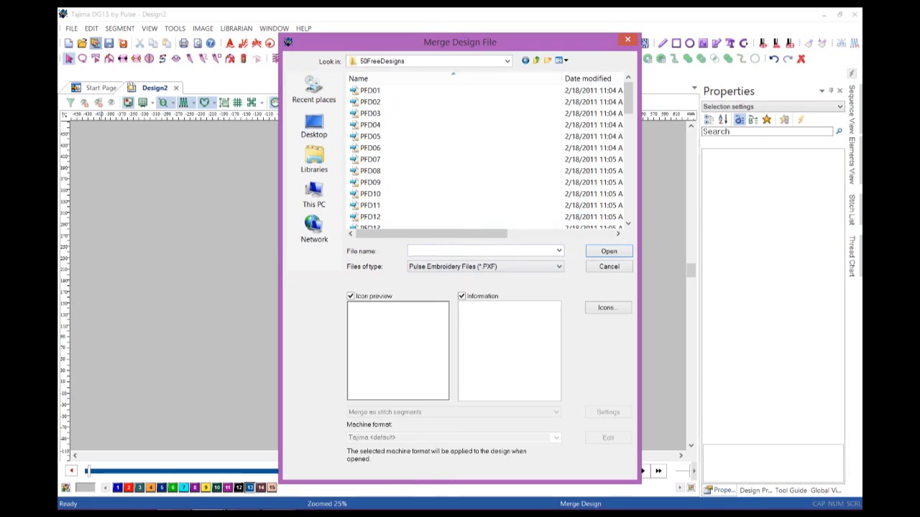
Show thumbnail icons and merge the apple, cherries, pumpkin and berries designs together.
click(608, 308)
drag(460, 84, 401, 56)
drag(581, 282, 842, 342)
drag(250, 343, 99, 461)
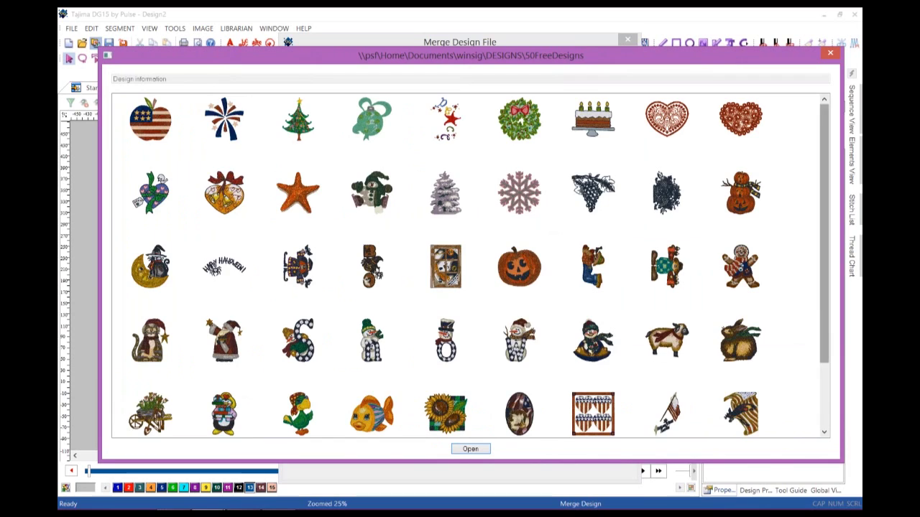
scroll(668, 273, down, 1)
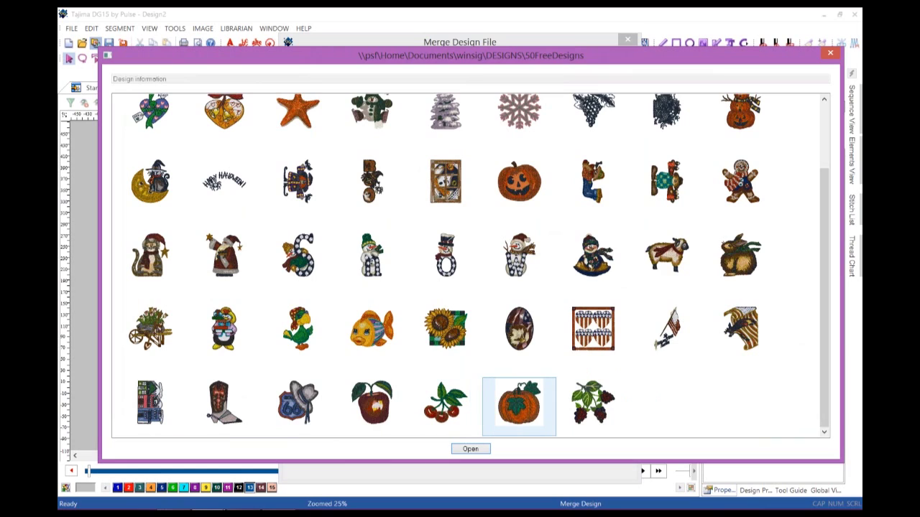
click(371, 406)
ctrl+click(445, 406)
ctrl+click(518, 406)
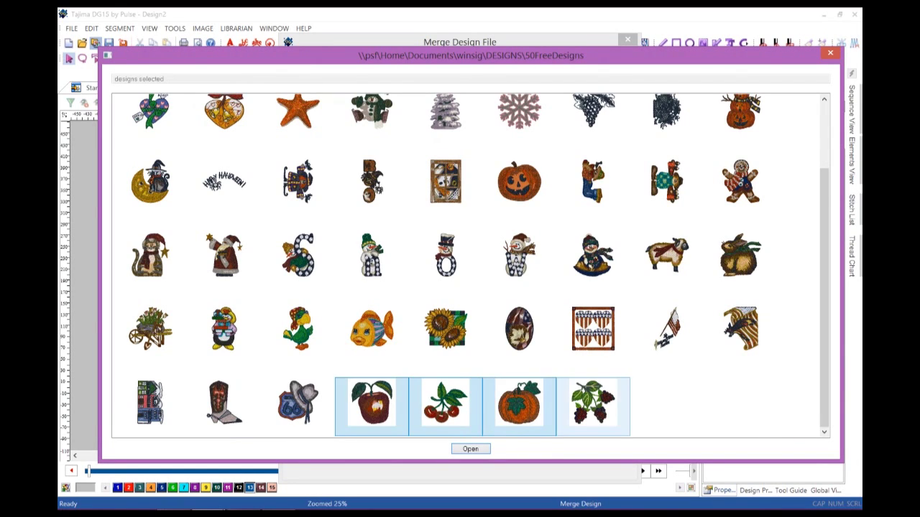
ctrl+click(593, 406)
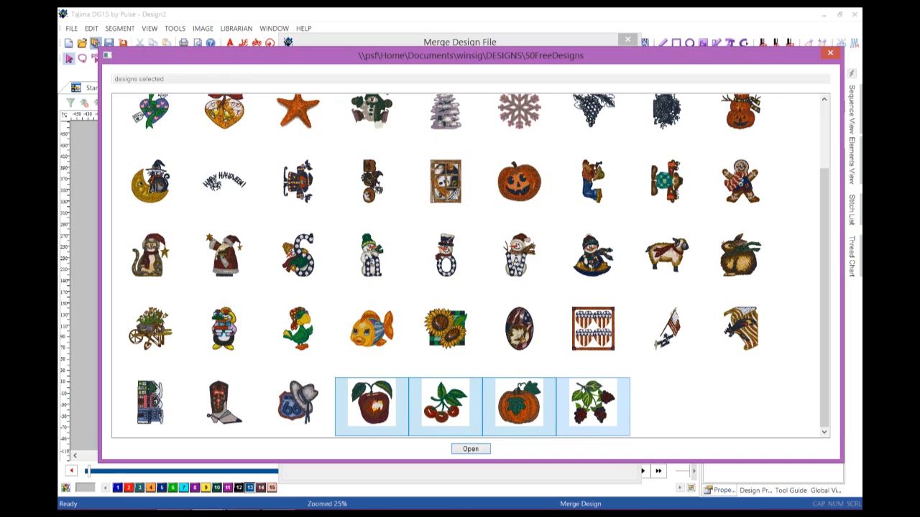
key(Return)
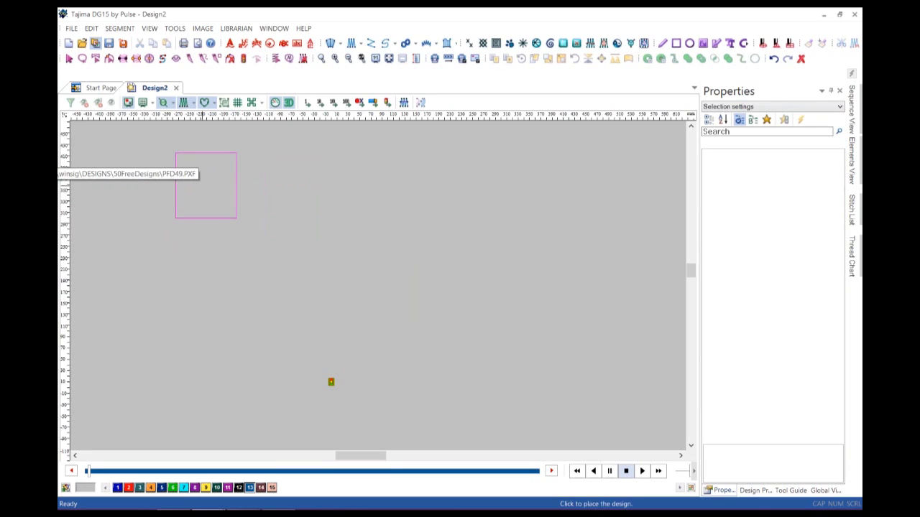
Place the apple at top, cherries at right, pumpkin at bottom and blackberries at left.
click(198, 184)
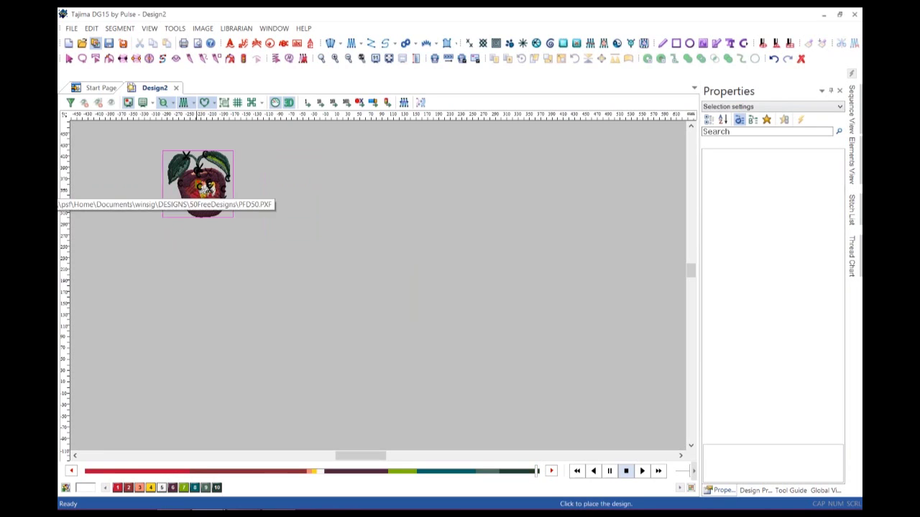
click(354, 236)
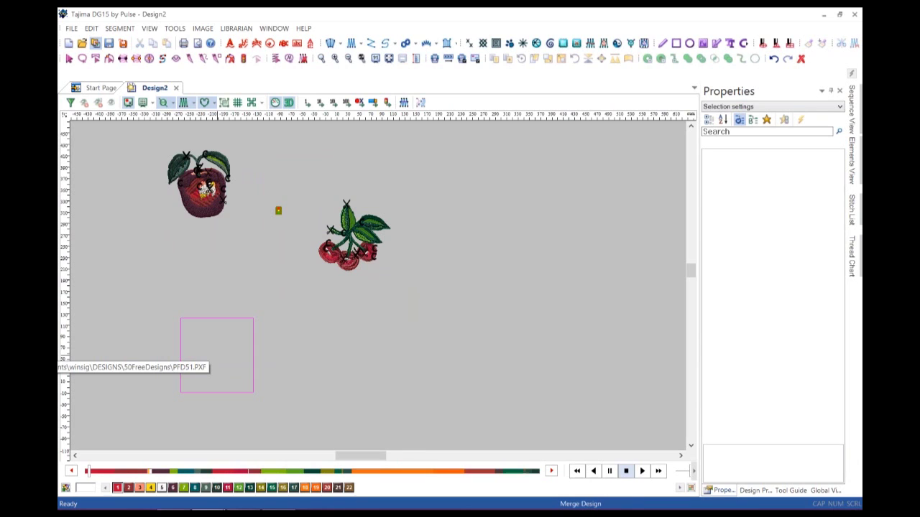
click(217, 355)
click(113, 259)
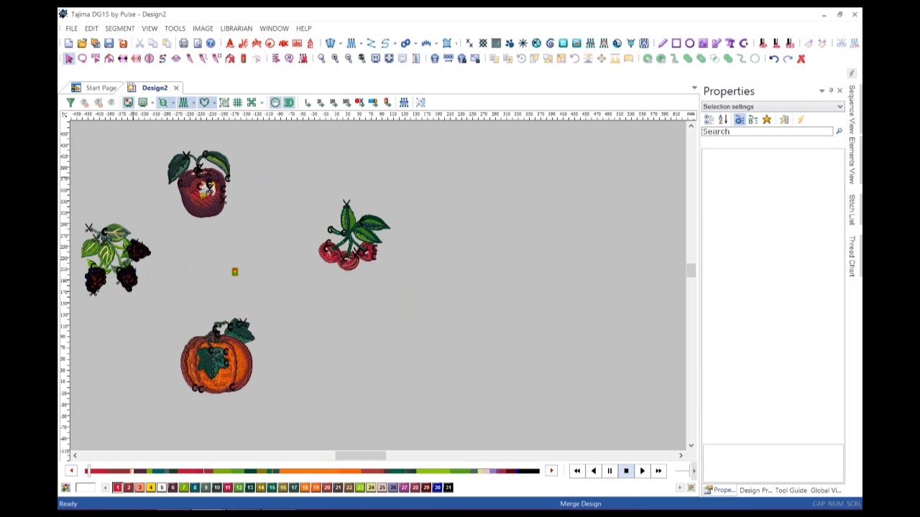
scroll(234, 272, down, 1)
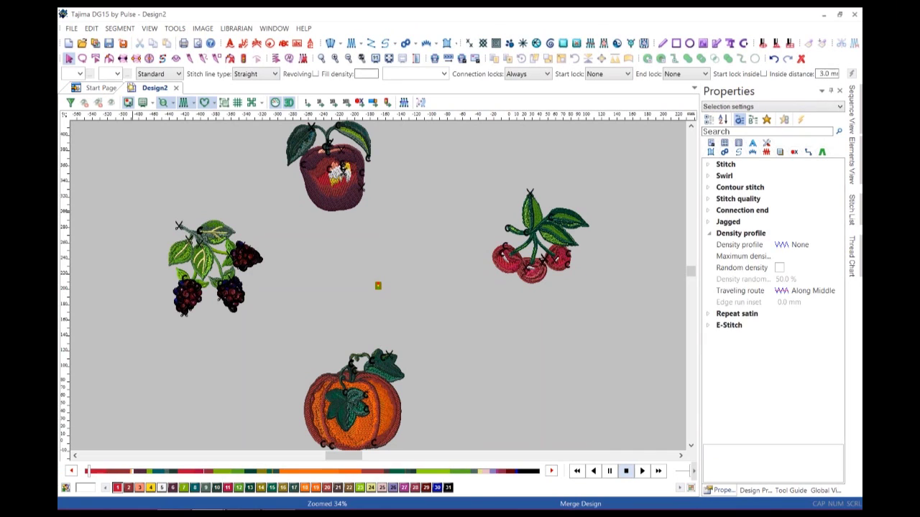
Delete all four merged fruit designs from Design2.
key(ctrl+a)
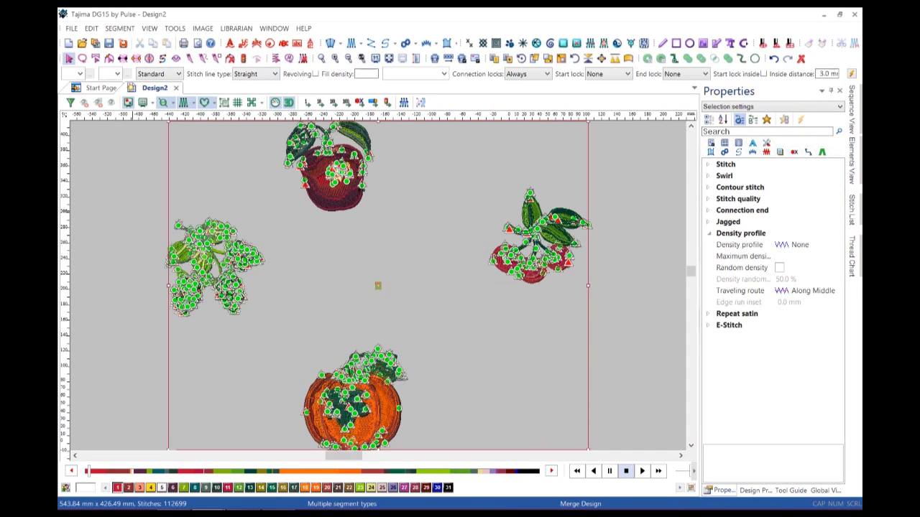
key(Delete)
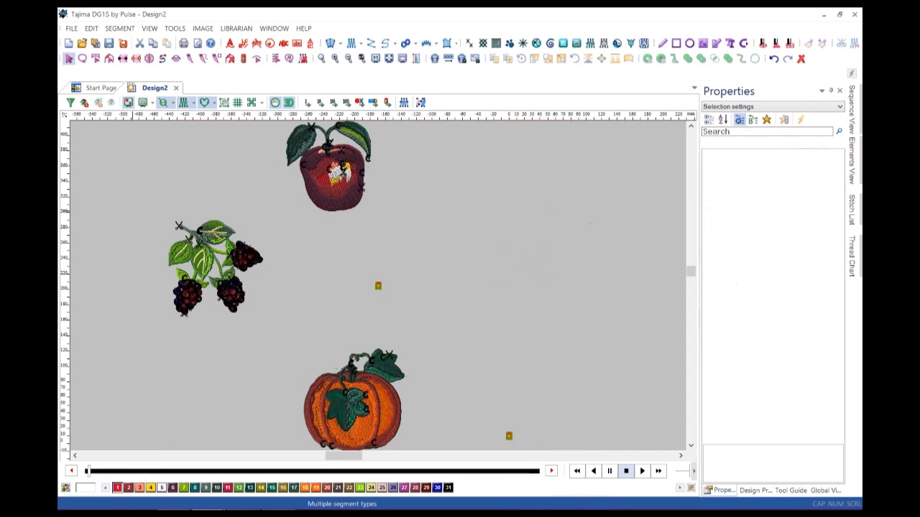
scroll(377, 284, down, 6)
scroll(377, 284, right, 4)
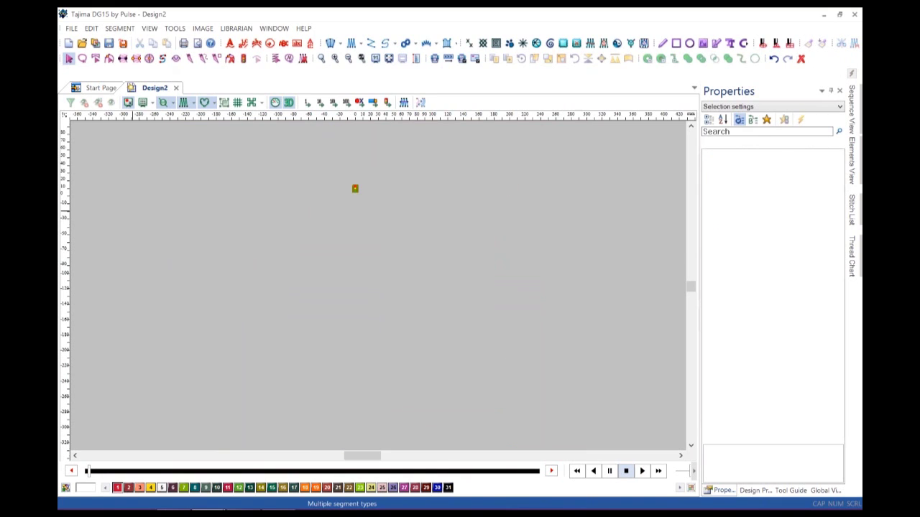
scroll(378, 284, up, 2)
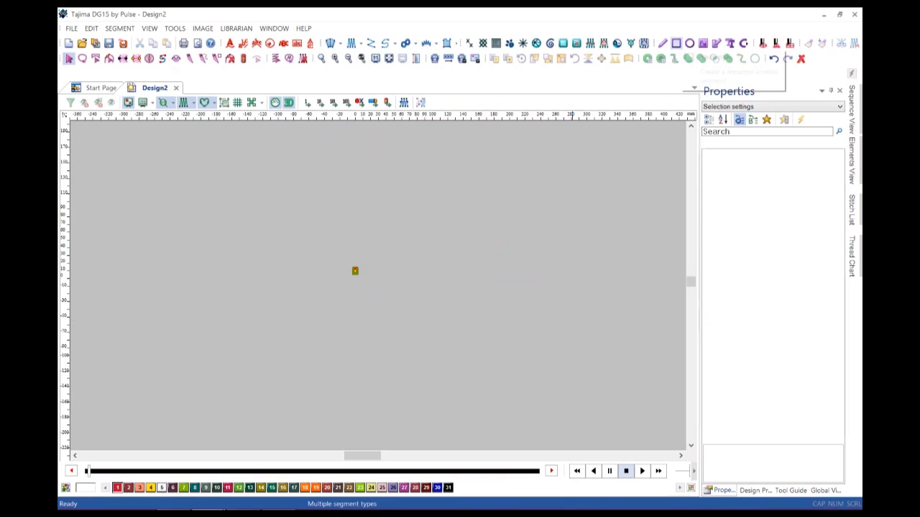
Draw a wide 186.89 x 58.98 mm rectangle near the canvas centre and select it.
click(676, 43)
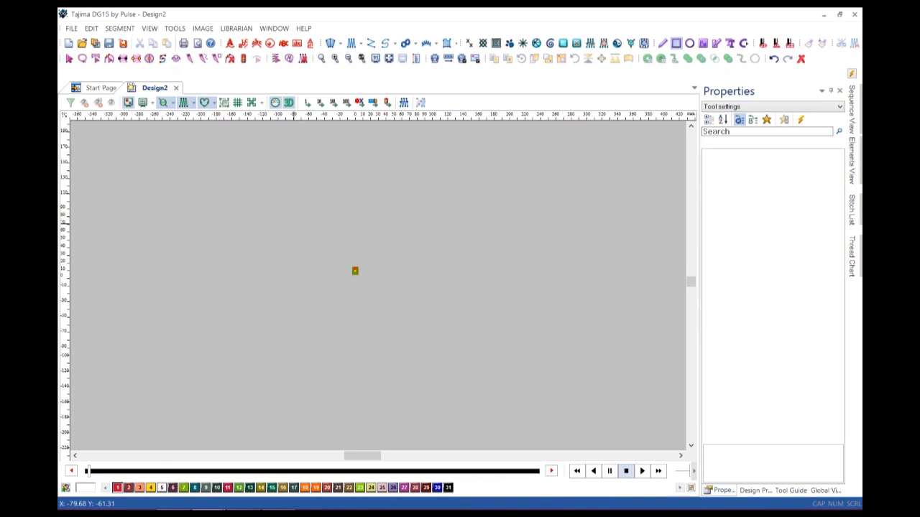
drag(288, 227, 432, 272)
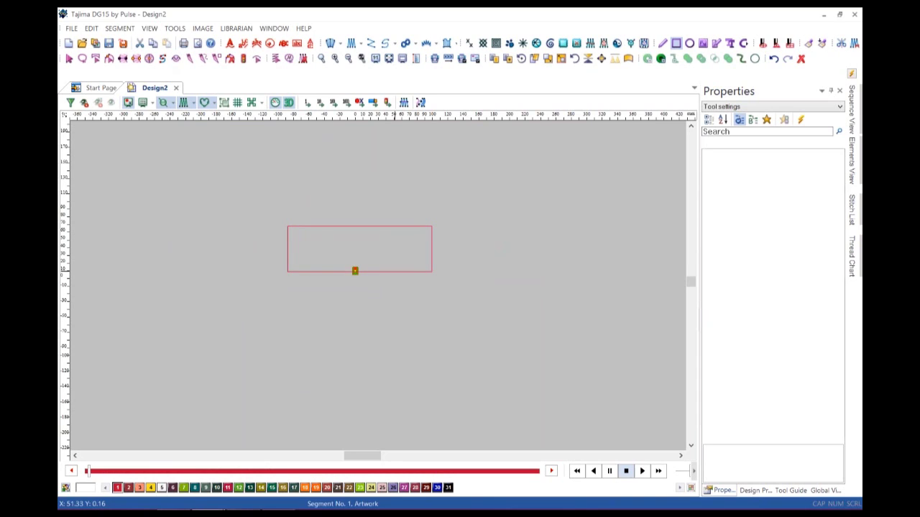
key(Escape)
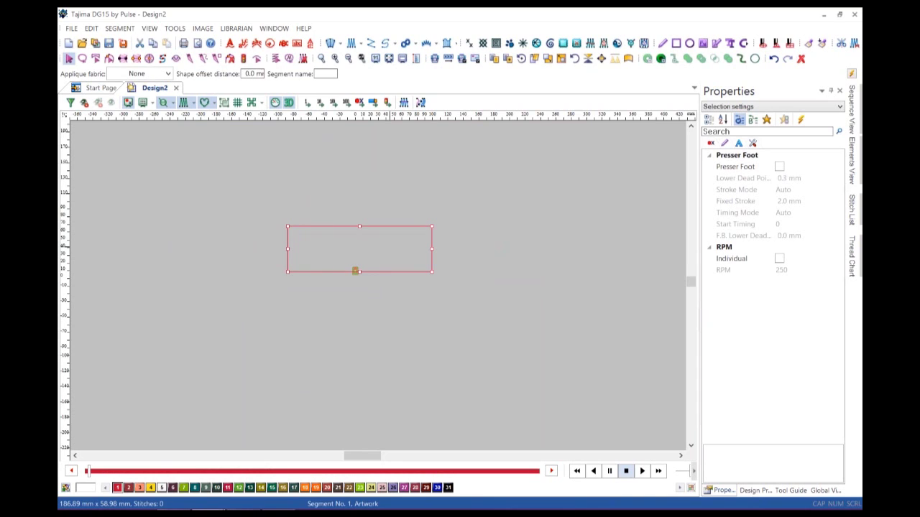
click(420, 102)
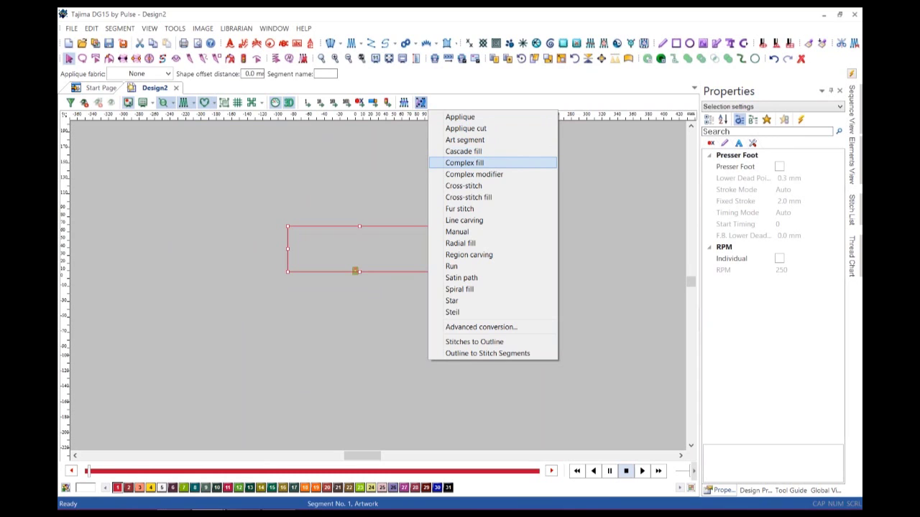
Convert the rectangle to a Complex fill with a diagonal stitch angle, giving 14513 stitches.
click(464, 162)
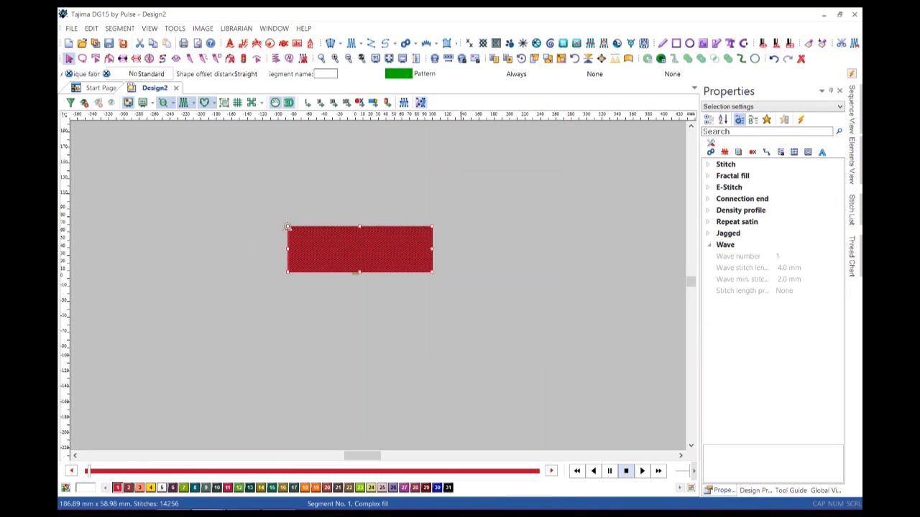
click(430, 270)
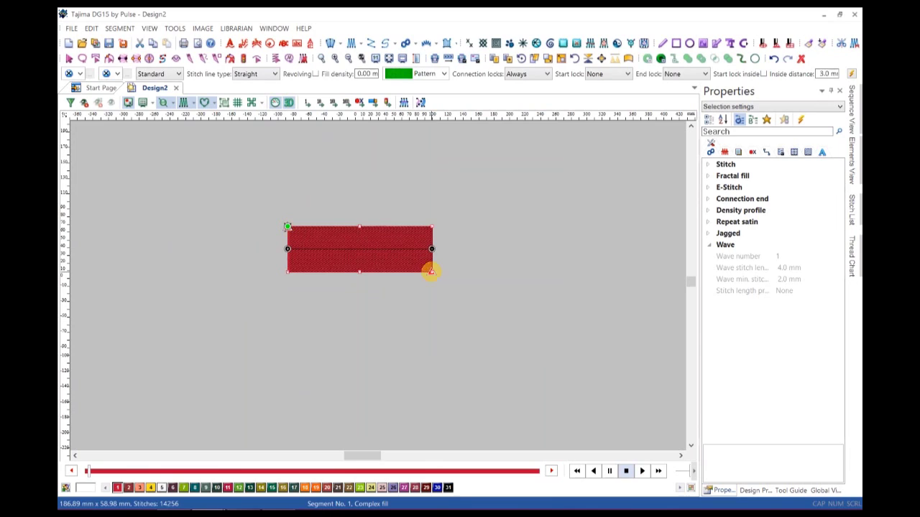
click(338, 271)
click(414, 227)
key(Return)
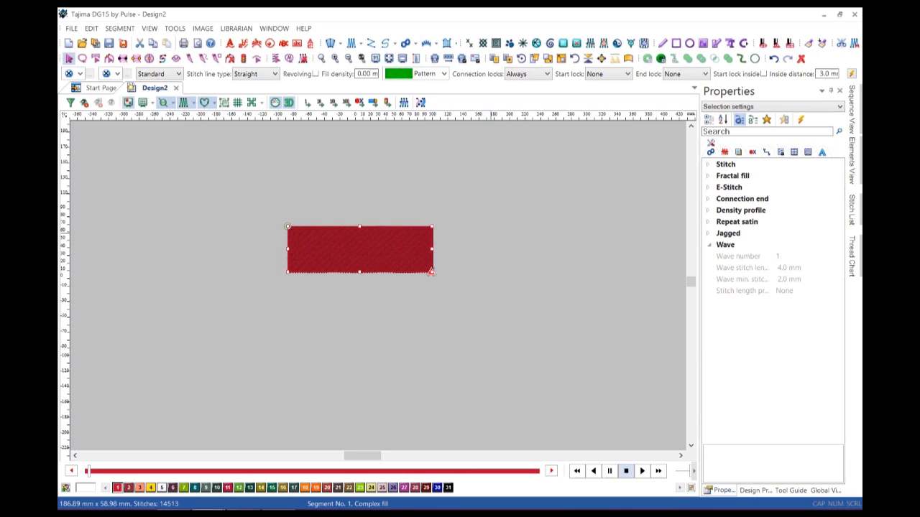
key(Escape)
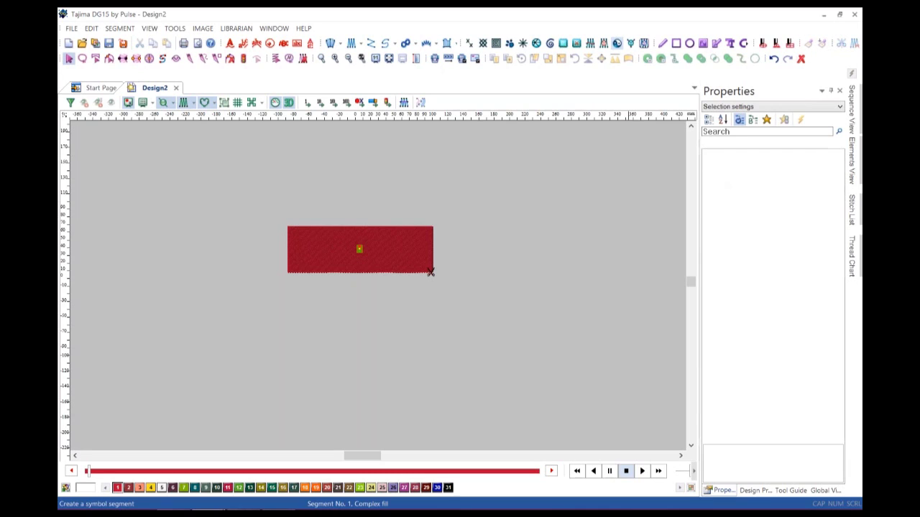
Start a symbol run and pick Star 01 from the symbol list.
key(shift+F9)
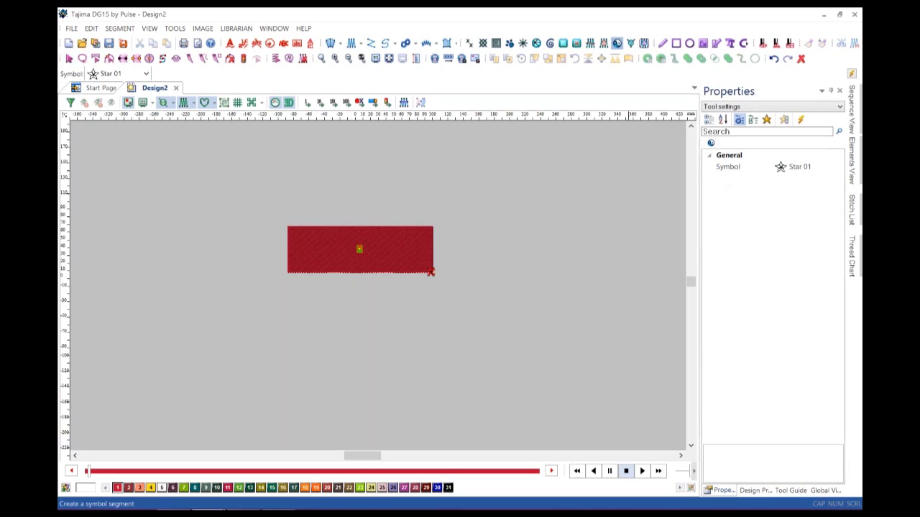
click(146, 74)
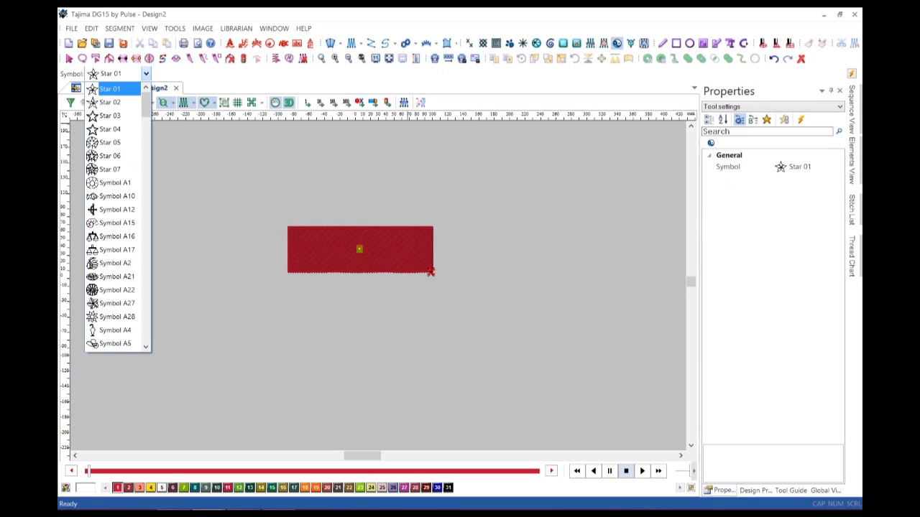
scroll(115, 183, down, 6)
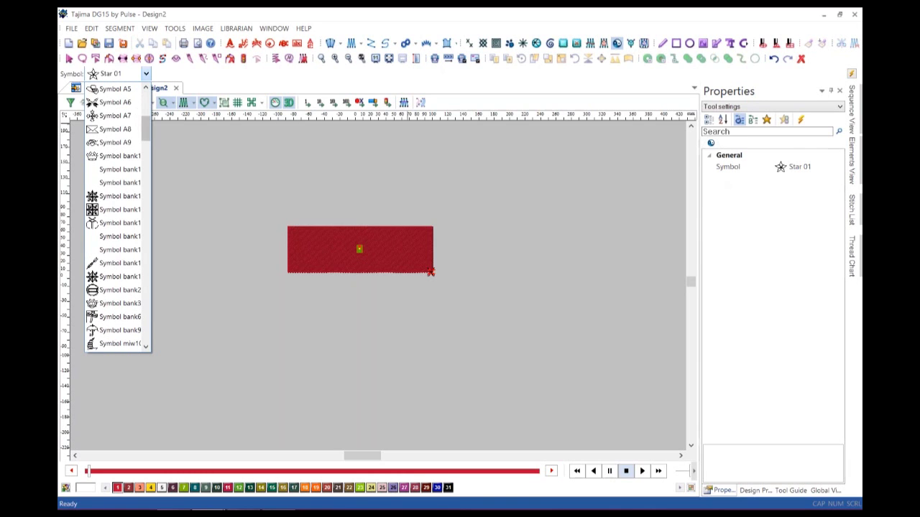
scroll(115, 216, down, 6)
scroll(115, 216, down, 6)
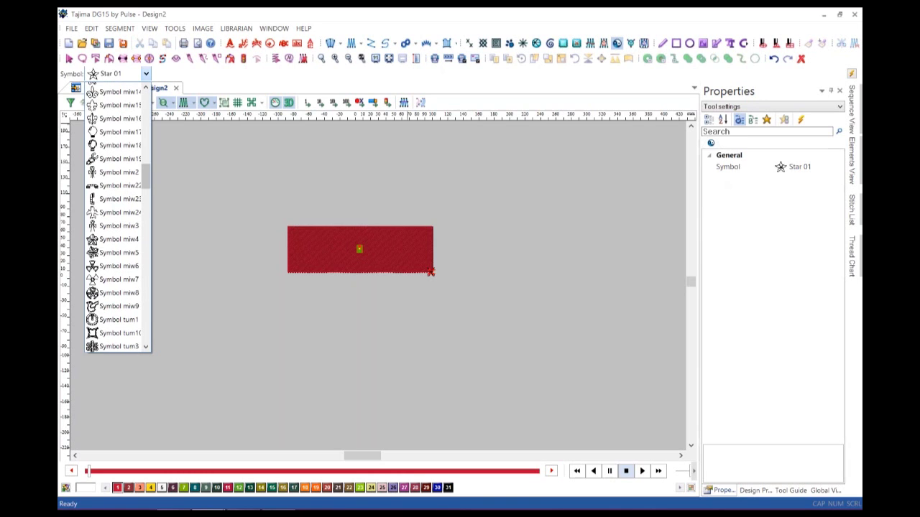
scroll(115, 215, down, 3)
scroll(115, 202, down, 9)
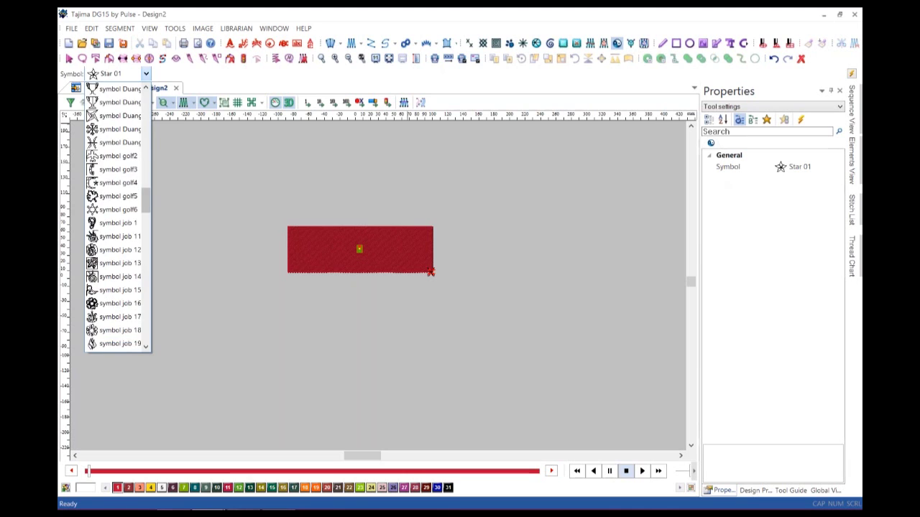
scroll(115, 215, down, 10)
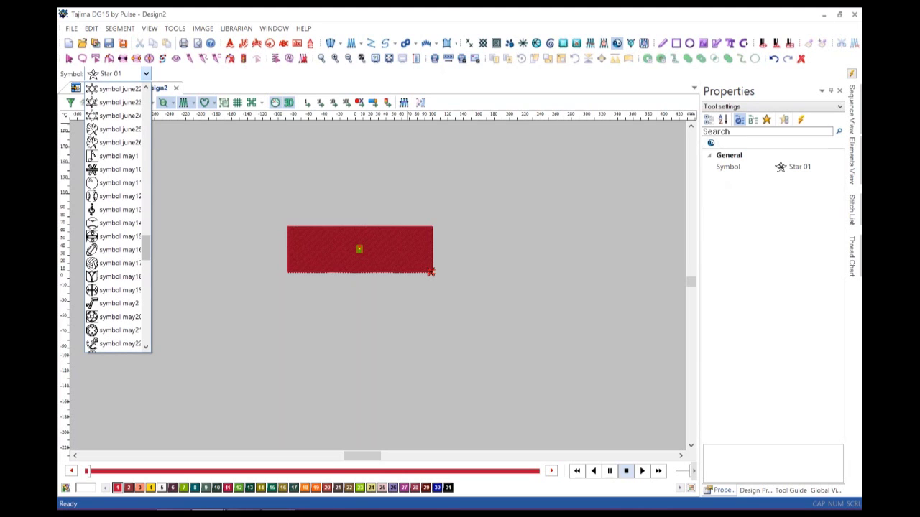
scroll(114, 216, down, 5)
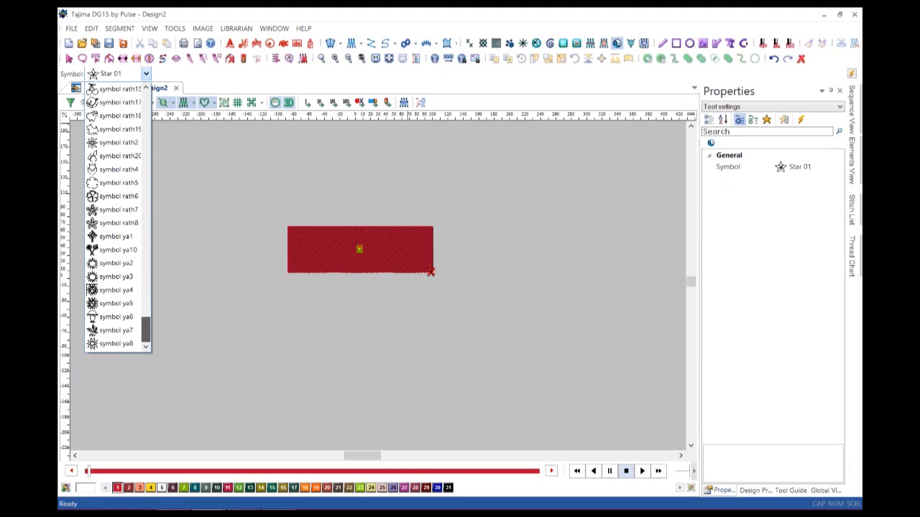
scroll(115, 215, up, 20)
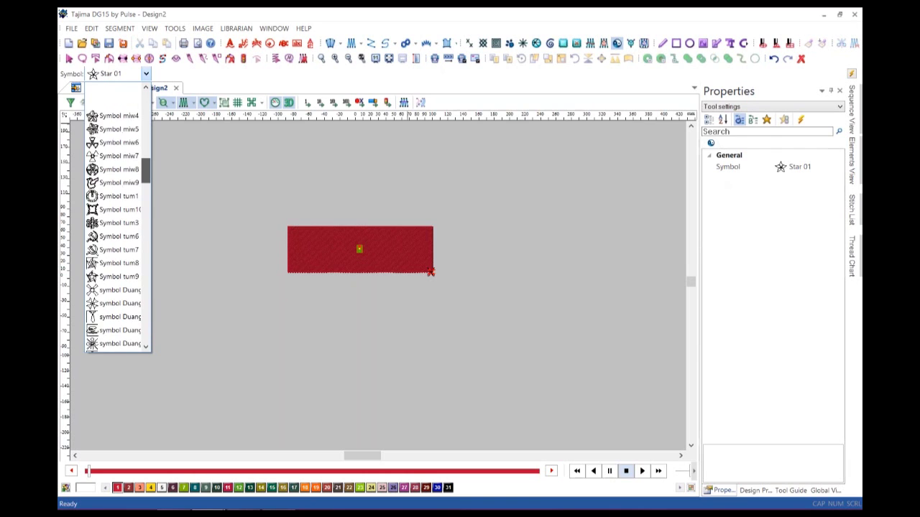
scroll(115, 216, up, 5)
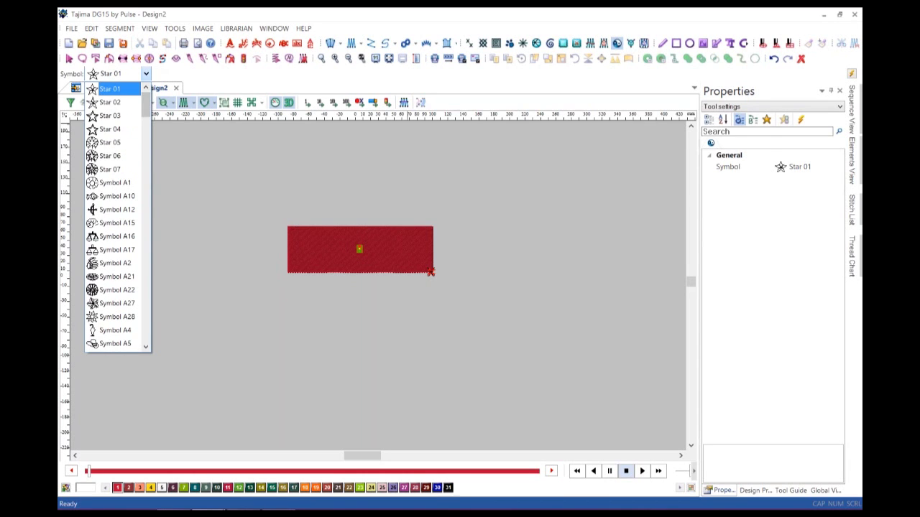
click(115, 90)
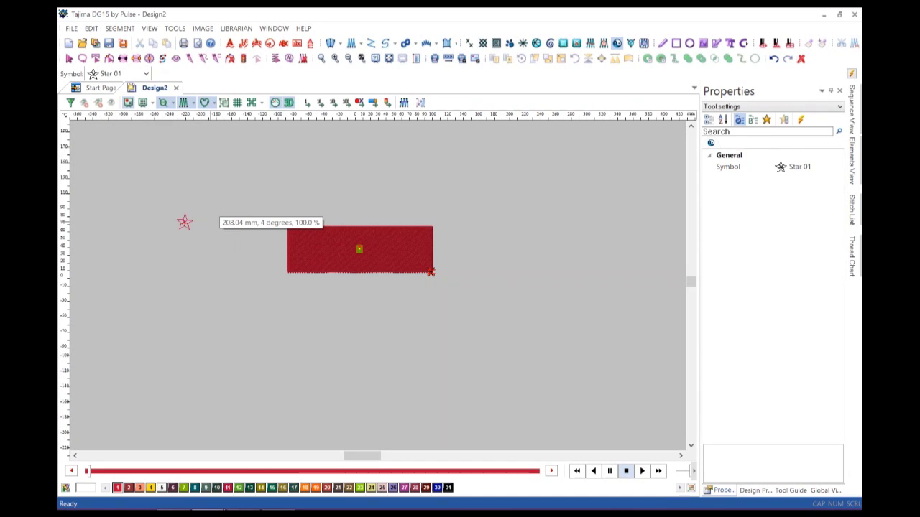
Place one star left of the rectangle and another to its right, then select the rectangle.
click(184, 222)
click(496, 276)
key(Return)
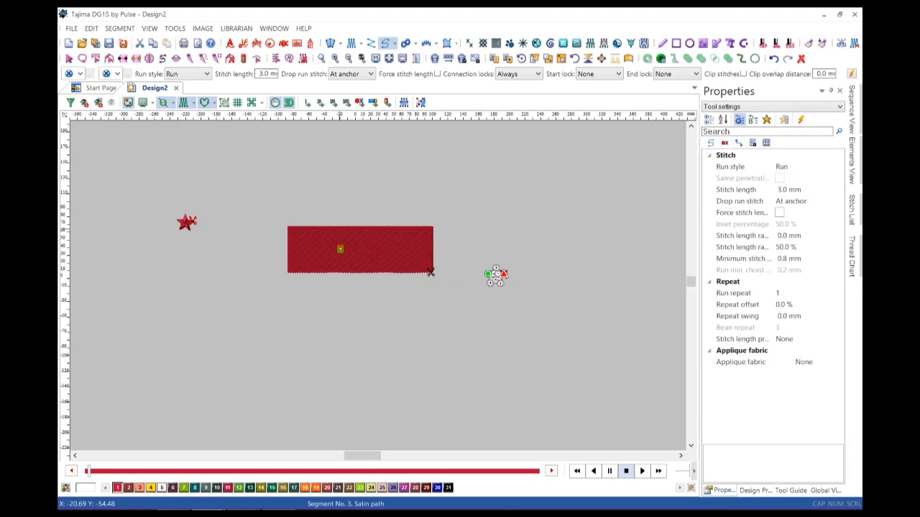
click(430, 271)
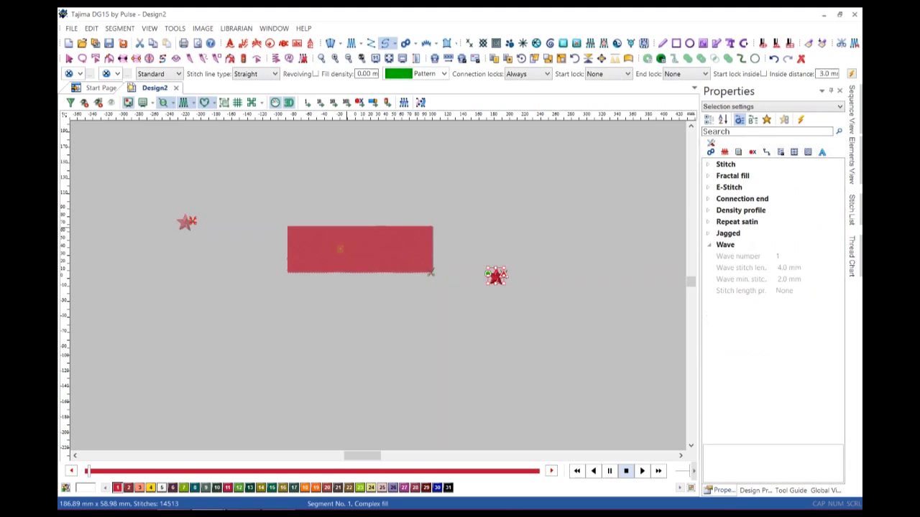
Resize the red rectangle fill to 87.55 × 27.63 mm, then select the left star.
key(Escape)
drag(358, 249, 355, 250)
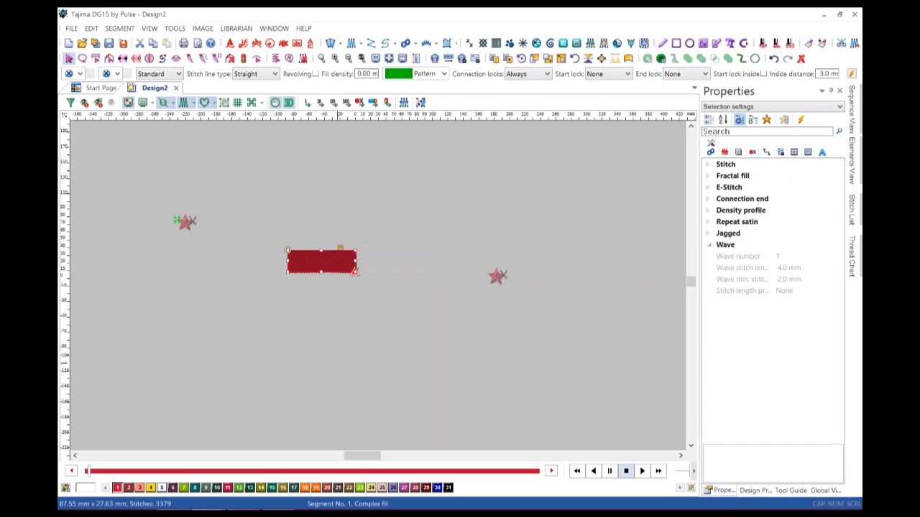
key(Escape)
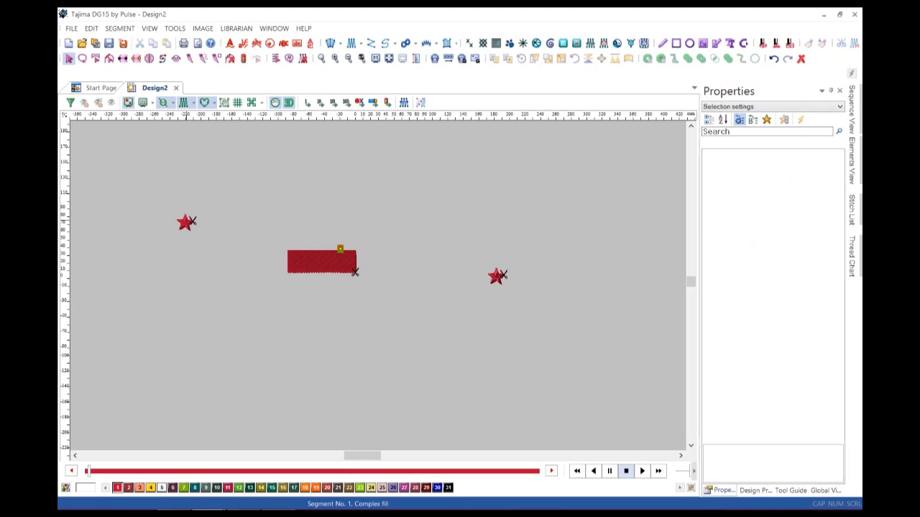
click(185, 221)
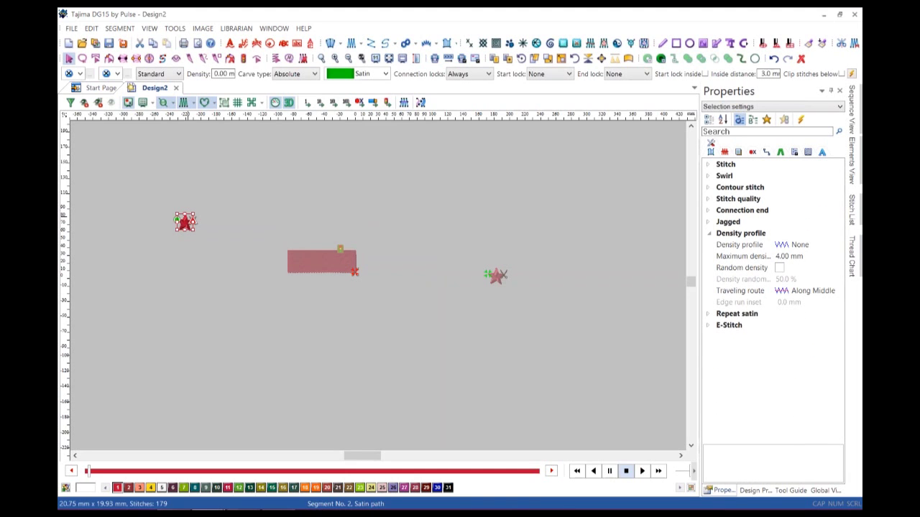
Align the left star to the red rectangle via Align to Segment with offsets X 25, Y 0.
right_click(183, 222)
mouse_move(237, 224)
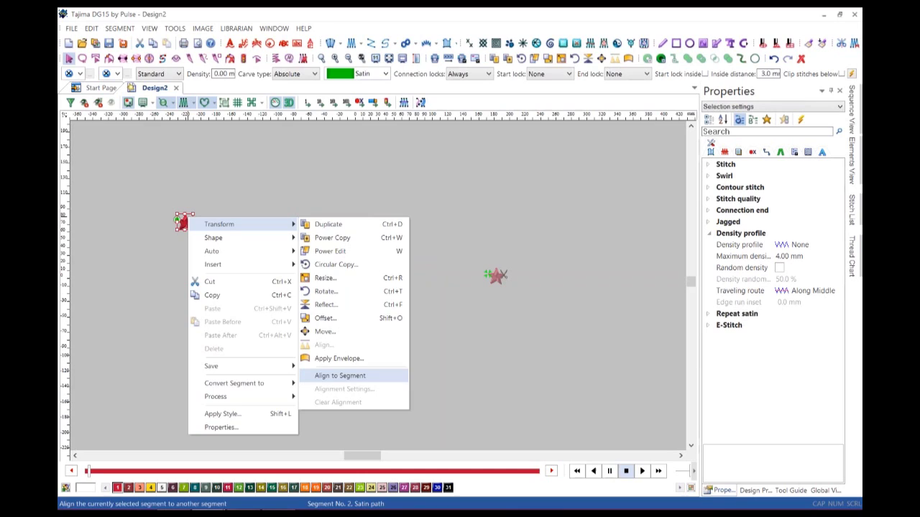
click(339, 375)
click(339, 260)
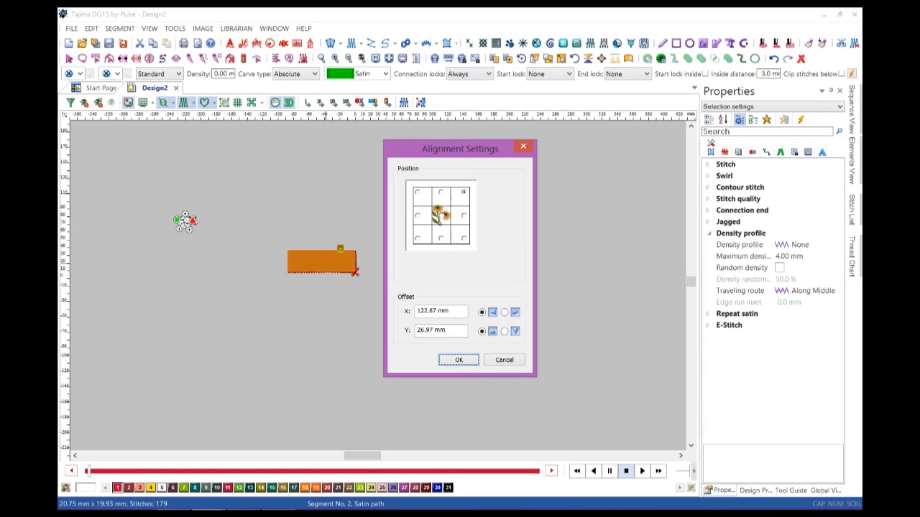
click(441, 310)
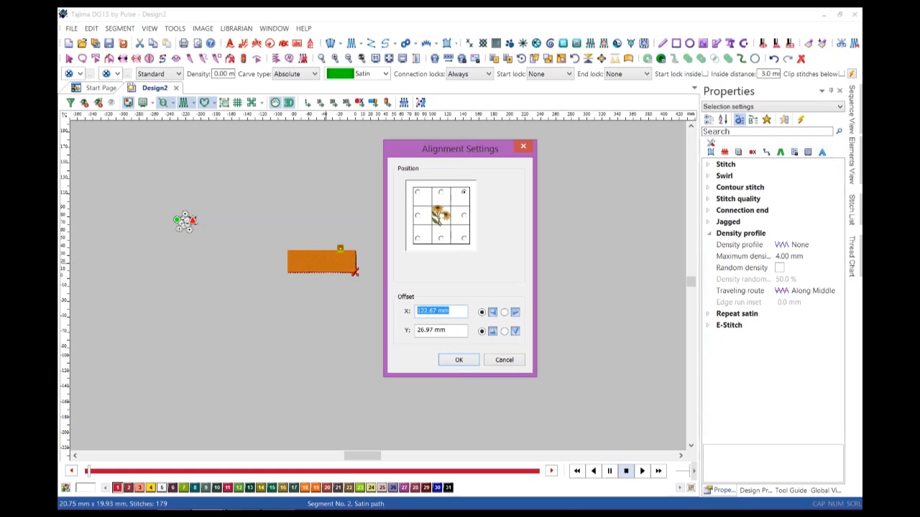
text(25)
key(Tab)
text(0)
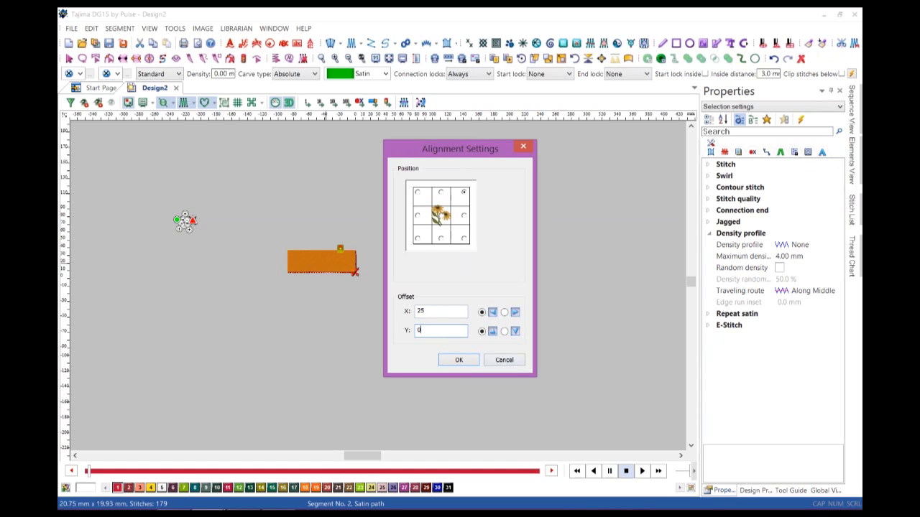
key(Return)
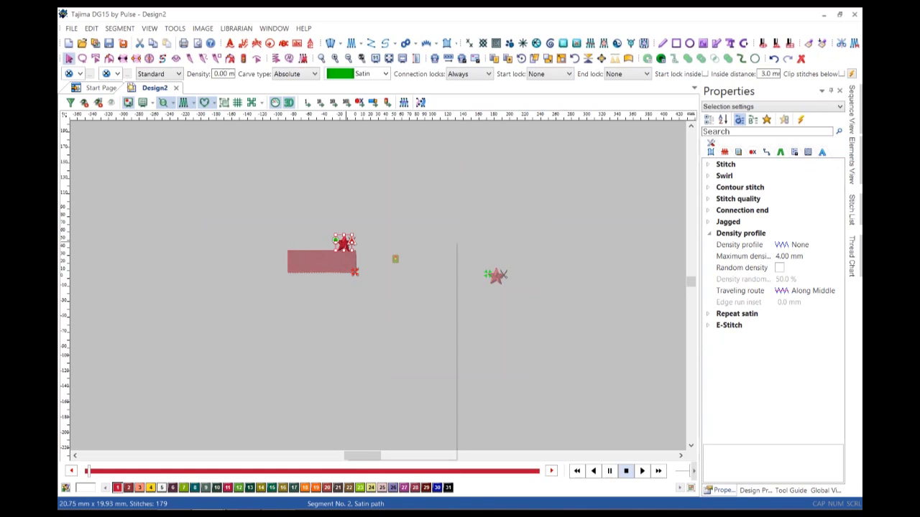
Reopen the star's alignment settings, confirm the 25 mm top-right offset, and move to the next star.
right_click(345, 244)
mouse_move(403, 249)
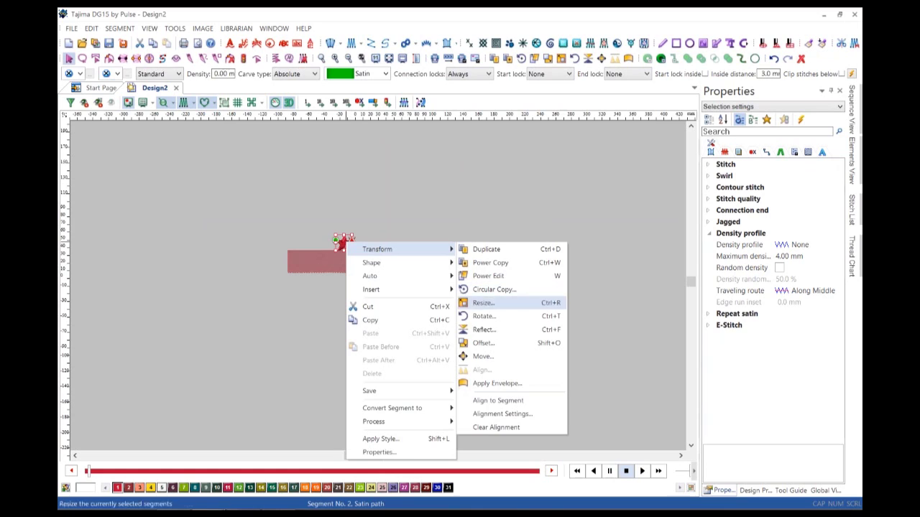
click(502, 414)
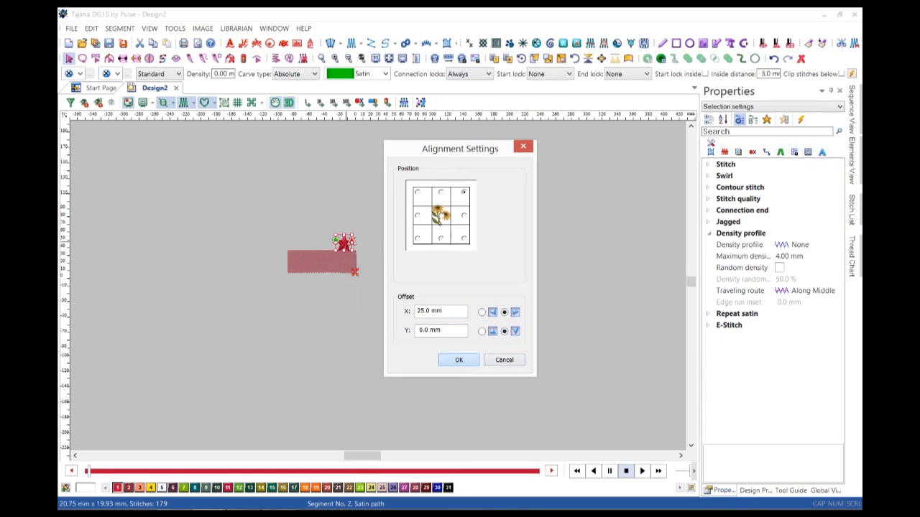
key(Return)
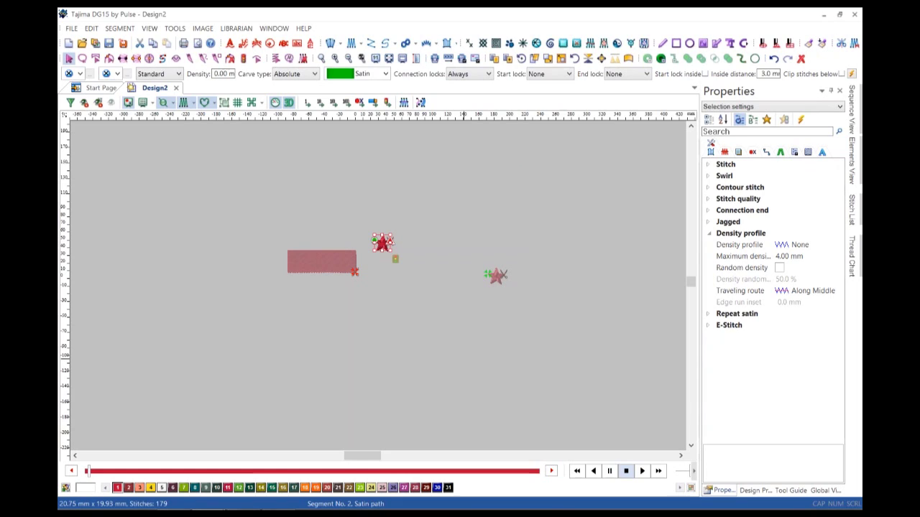
key(Tab)
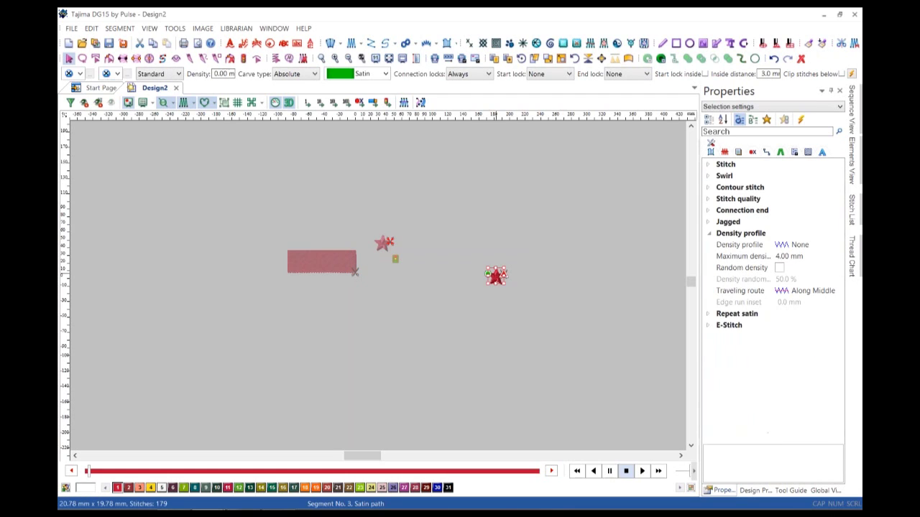
Align the right star to the red rectangle using Align to Segment.
right_click(489, 272)
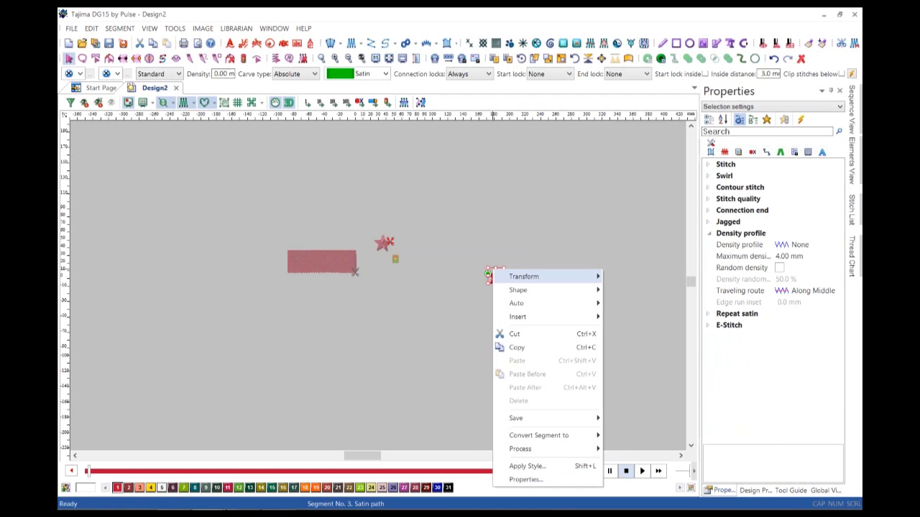
mouse_move(532, 277)
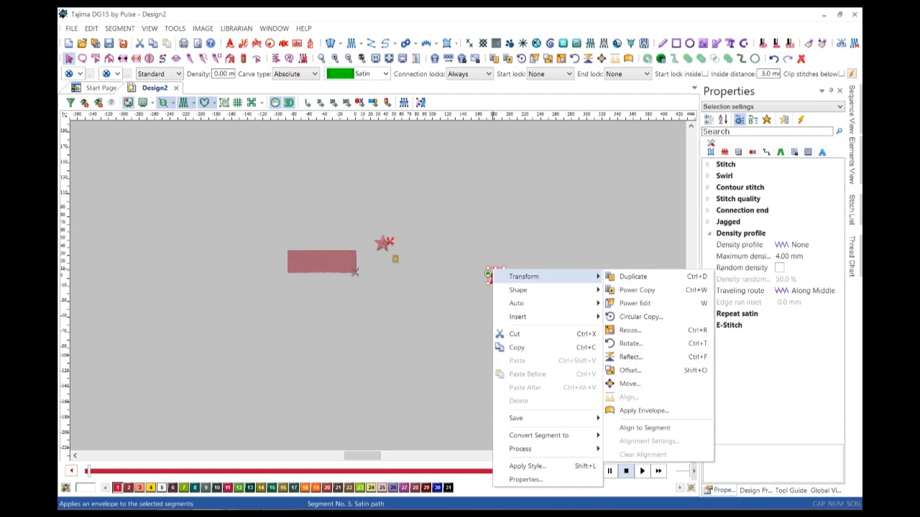
click(644, 427)
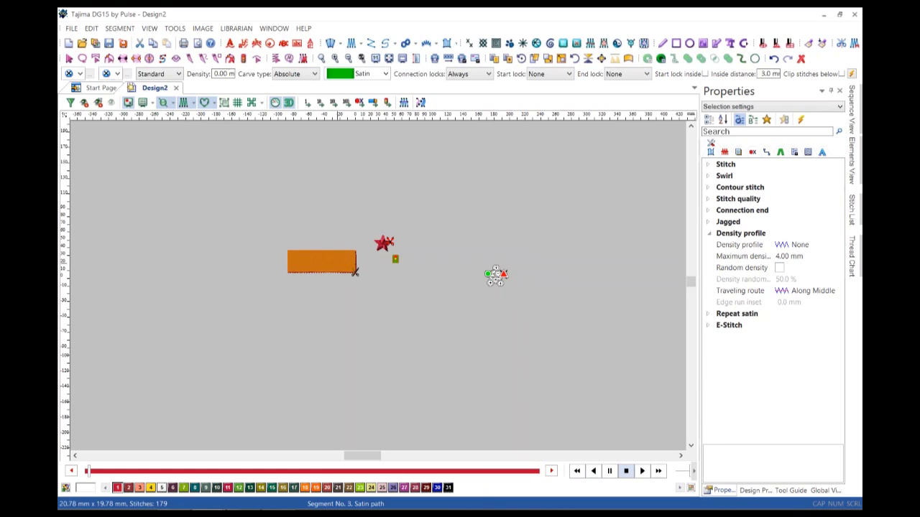
click(354, 271)
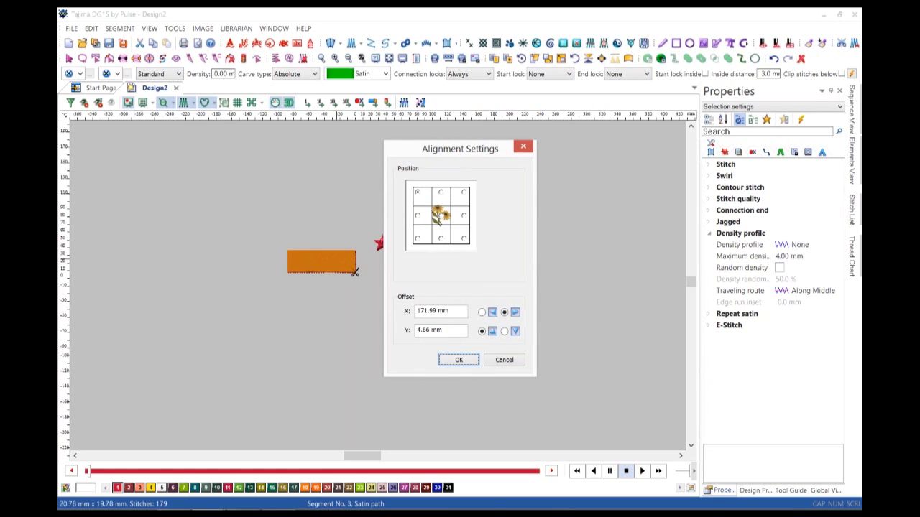
Set a 25 mm leftward X offset and 0 Y offset, apply it, then deselect.
key(Tab)
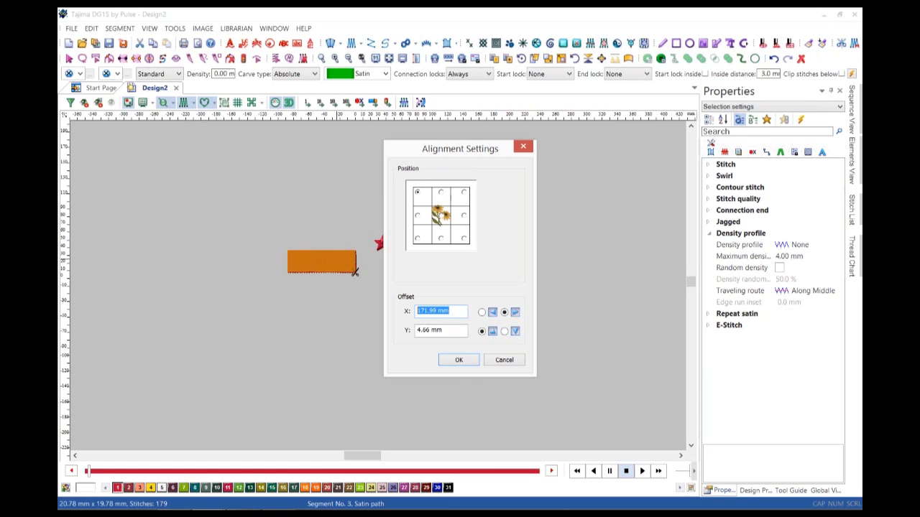
text(25)
key(Tab)
key(Left)
key(Tab)
text(0)
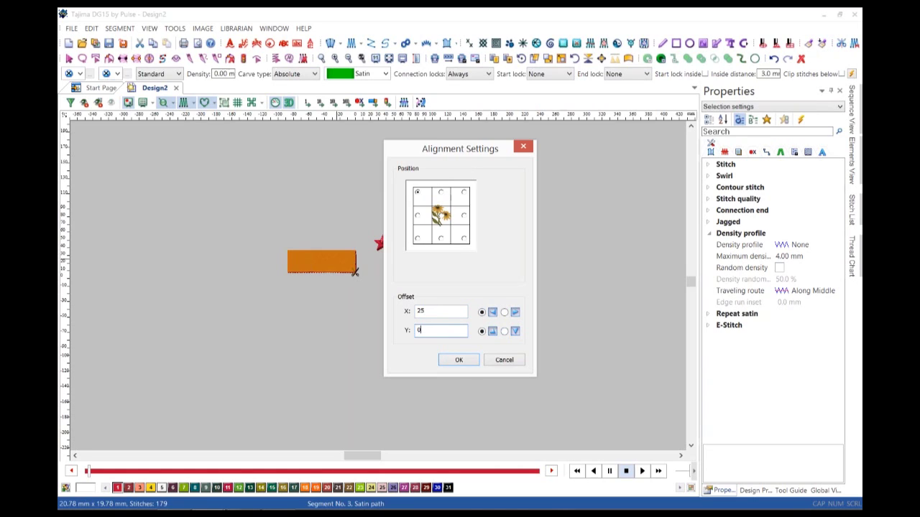
key(Return)
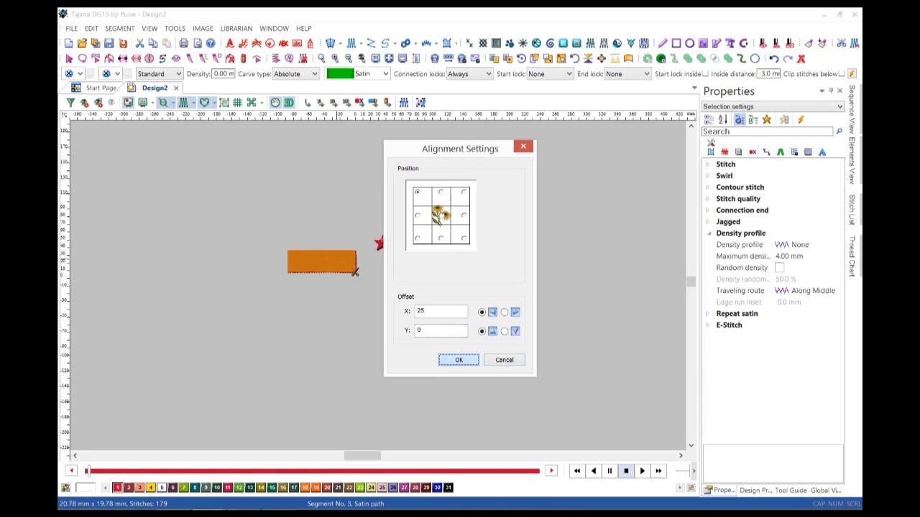
key(Return)
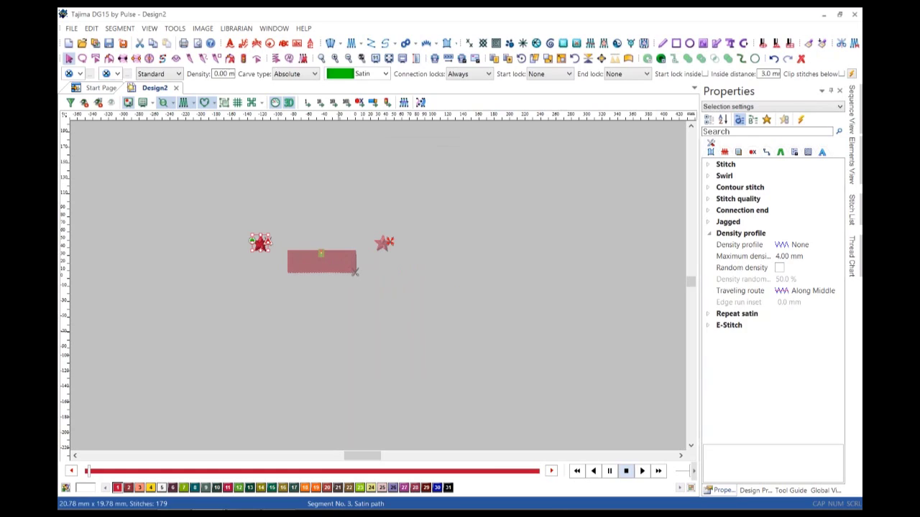
key(Escape)
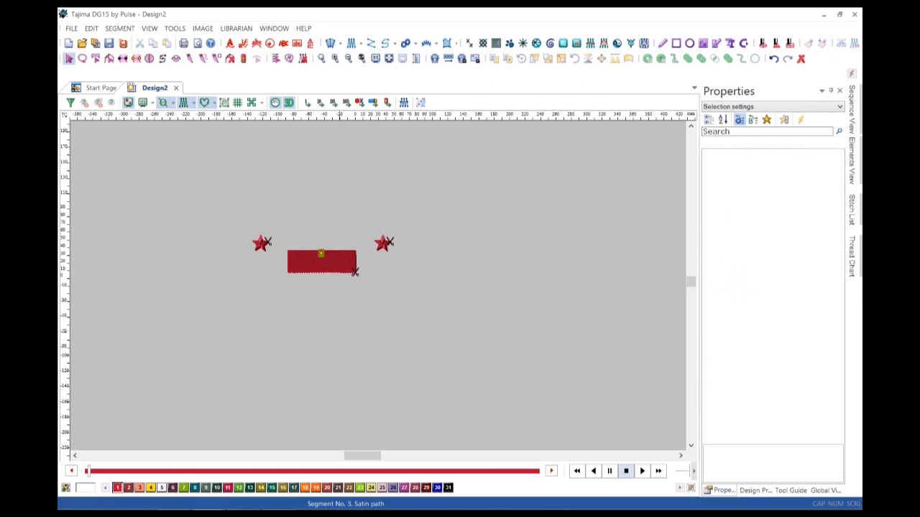
Zoom in and drag the rectangle around to check both stars follow, then select the right star.
key(z)
drag(212, 172, 476, 351)
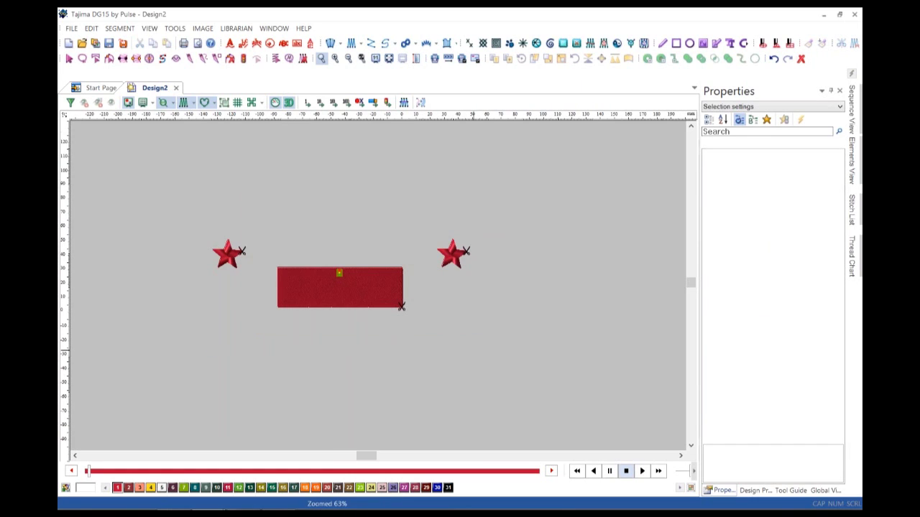
key(Escape)
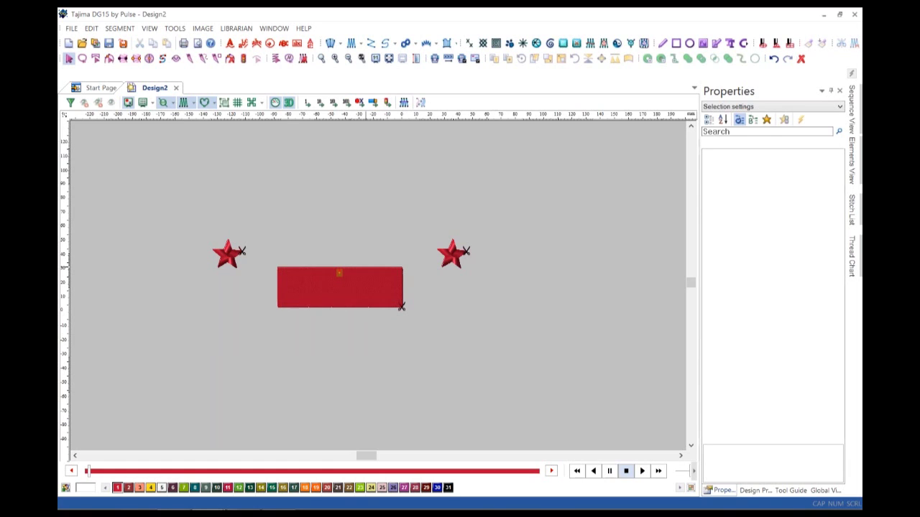
click(400, 306)
drag(400, 306, 548, 384)
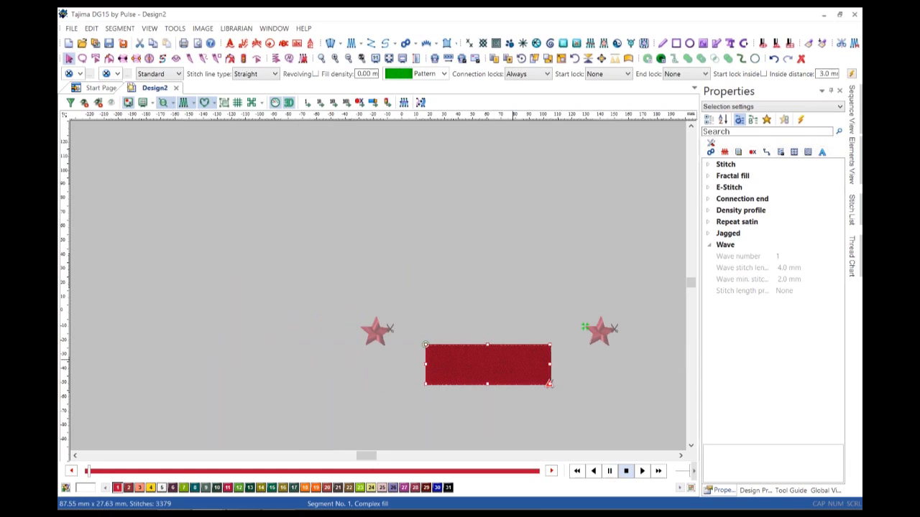
drag(485, 367, 294, 302)
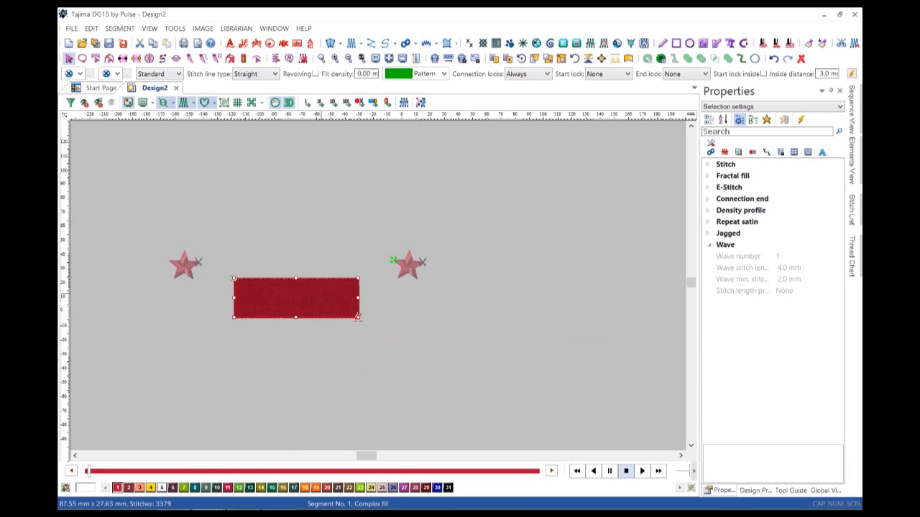
drag(296, 301, 426, 246)
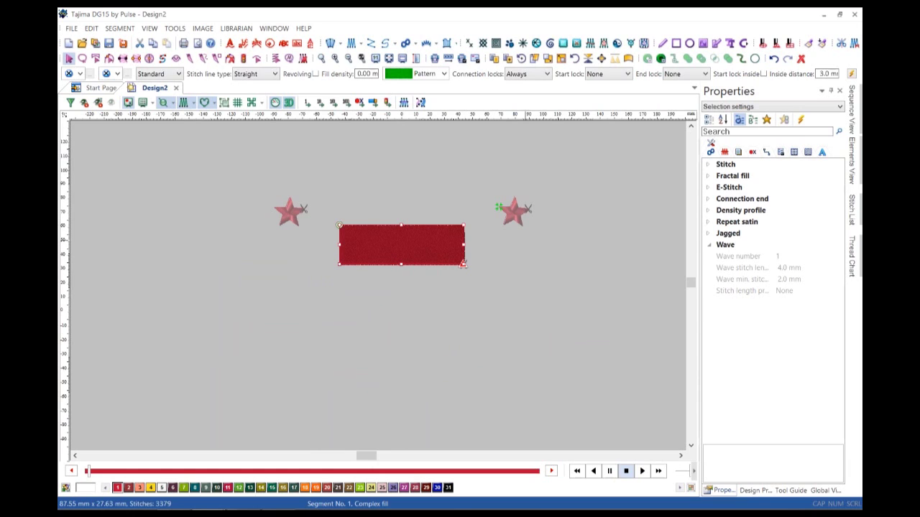
click(524, 208)
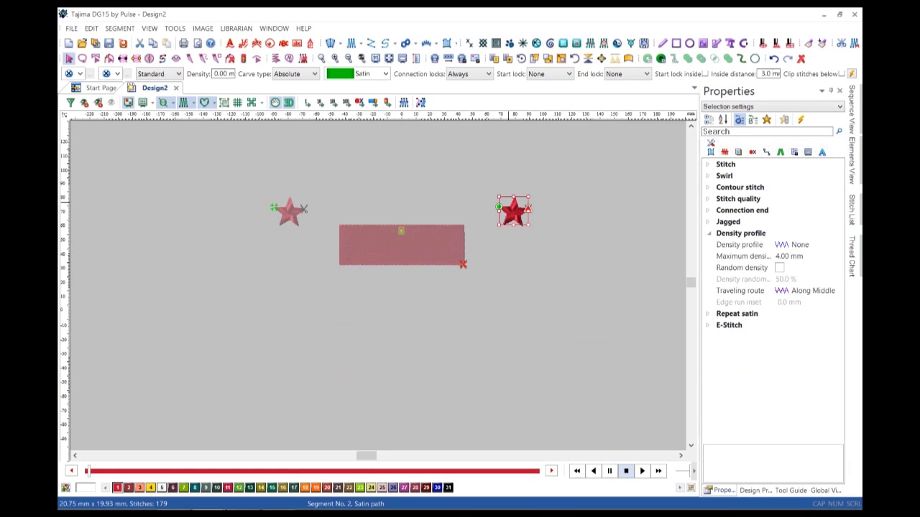
Change the right star's alignment to the rectangle's bottom-left, then drag the rectangle to test it.
right_click(508, 202)
mouse_move(535, 210)
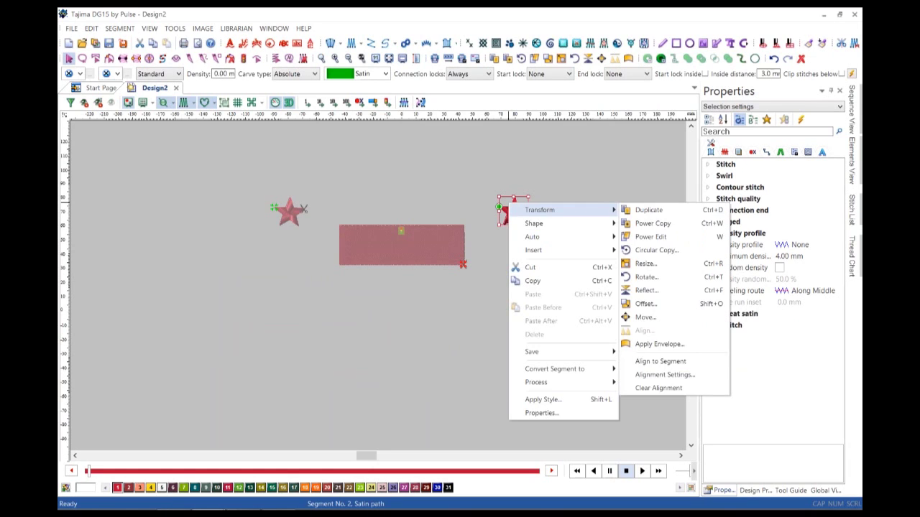
click(665, 375)
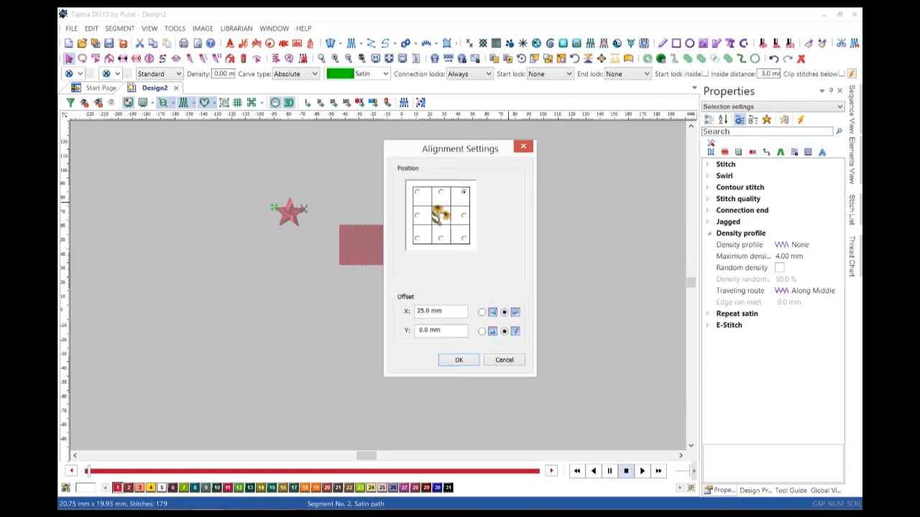
click(418, 239)
click(459, 360)
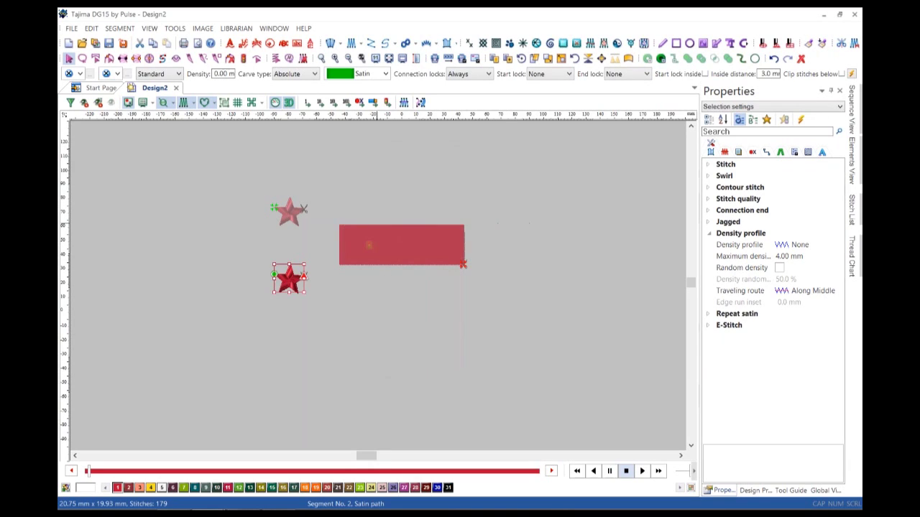
drag(409, 243, 540, 253)
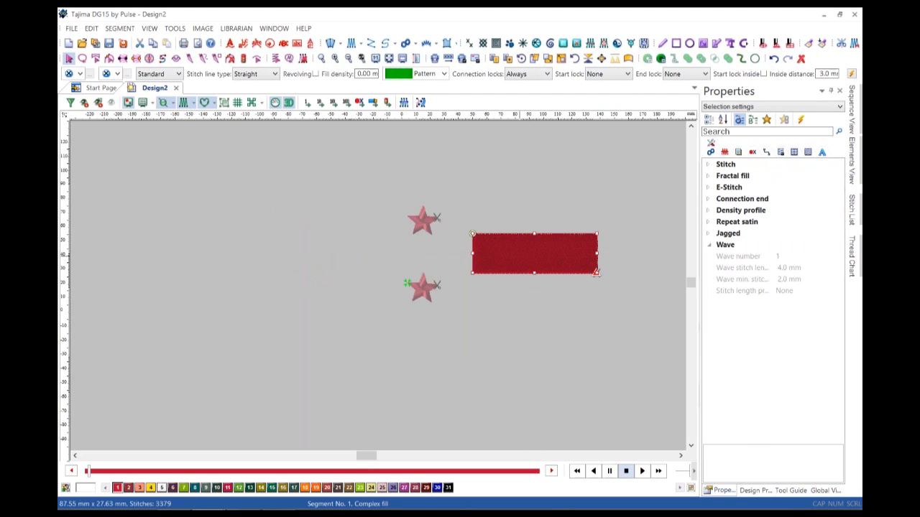
drag(519, 255, 386, 247)
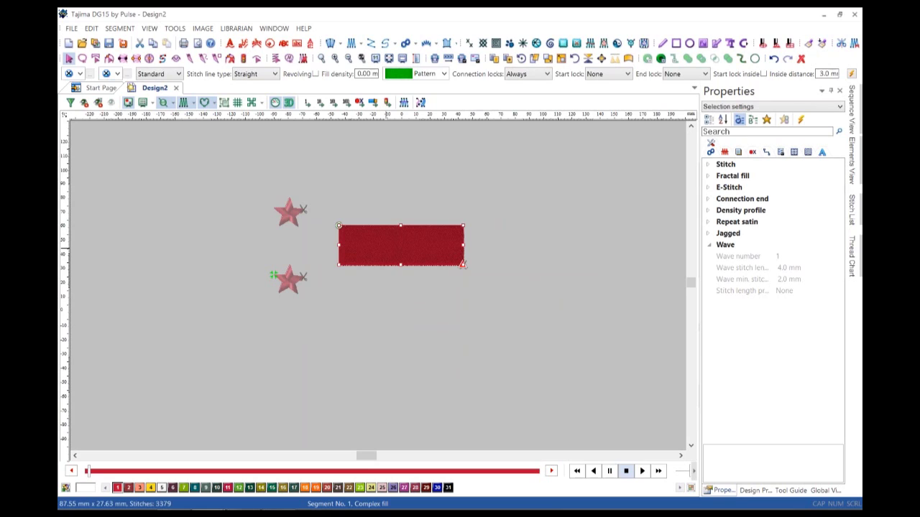
Delete the red rectangle and the top star, then select the remaining star.
key(Delete)
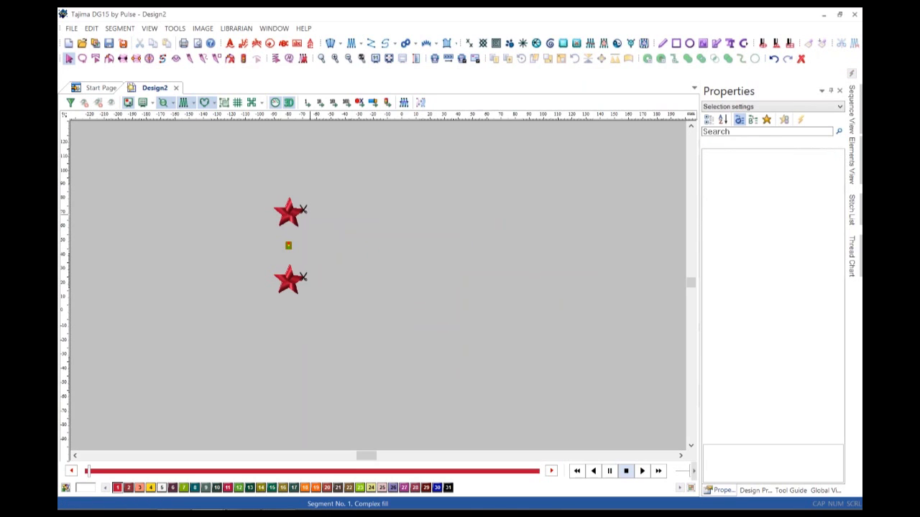
click(289, 212)
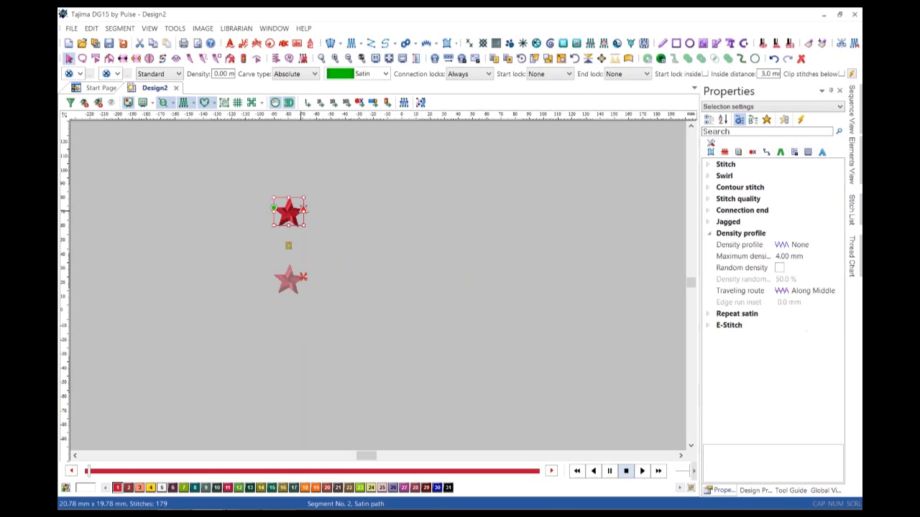
key(Delete)
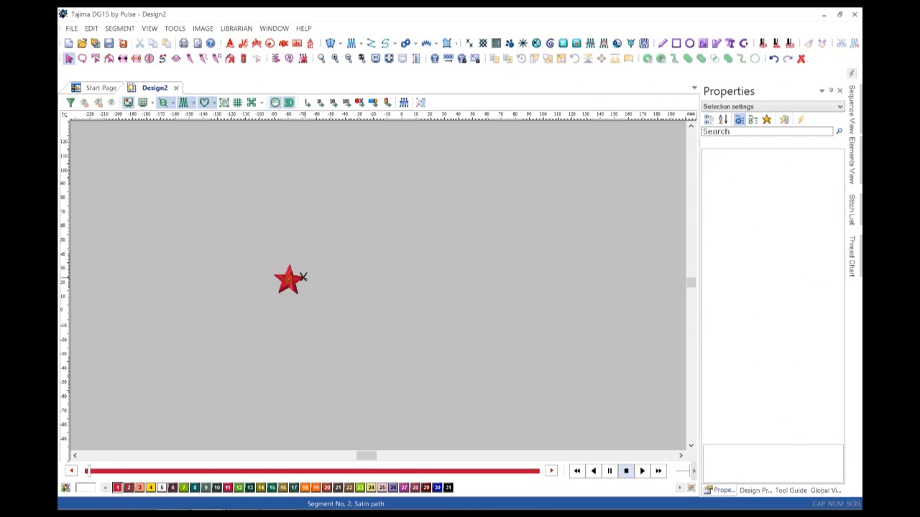
click(288, 279)
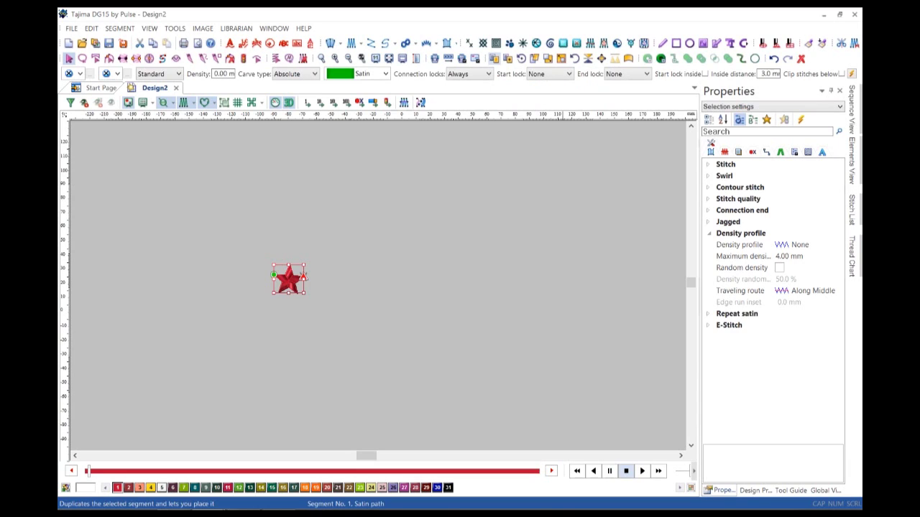
click(494, 58)
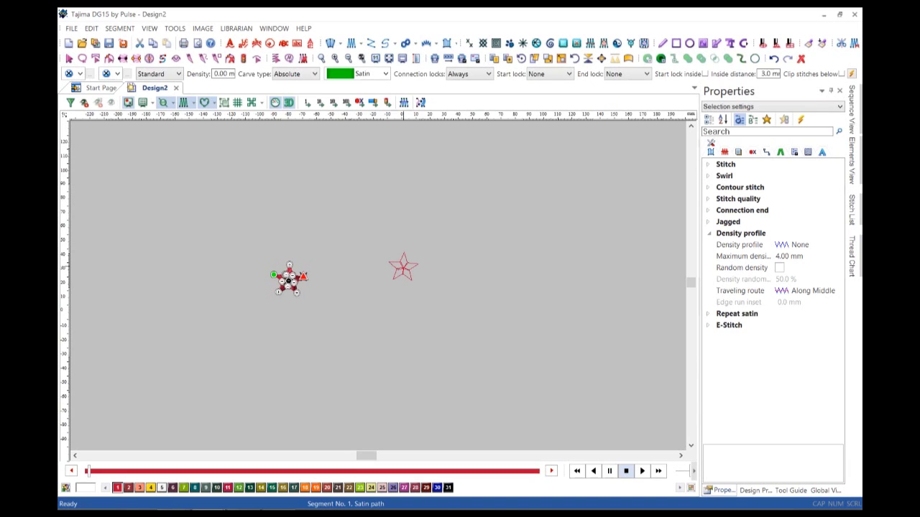
right_click(403, 268)
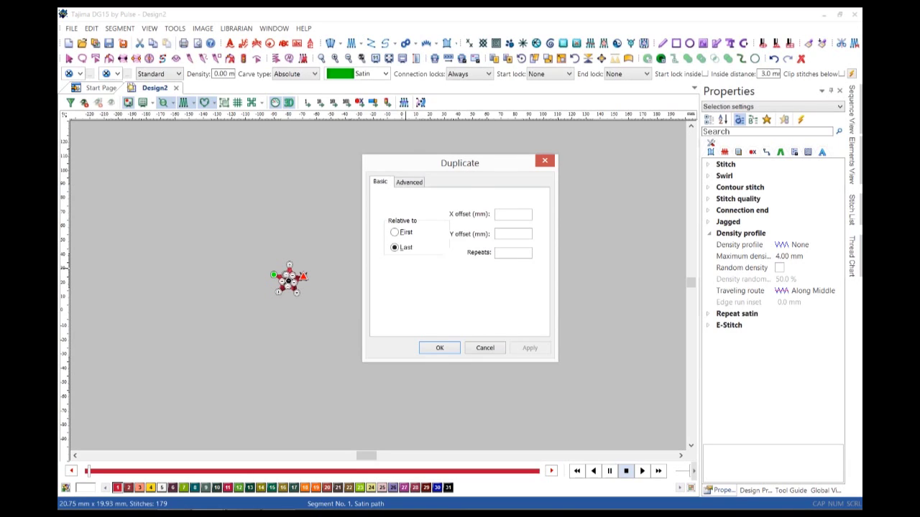
key(ctrl+Tab)
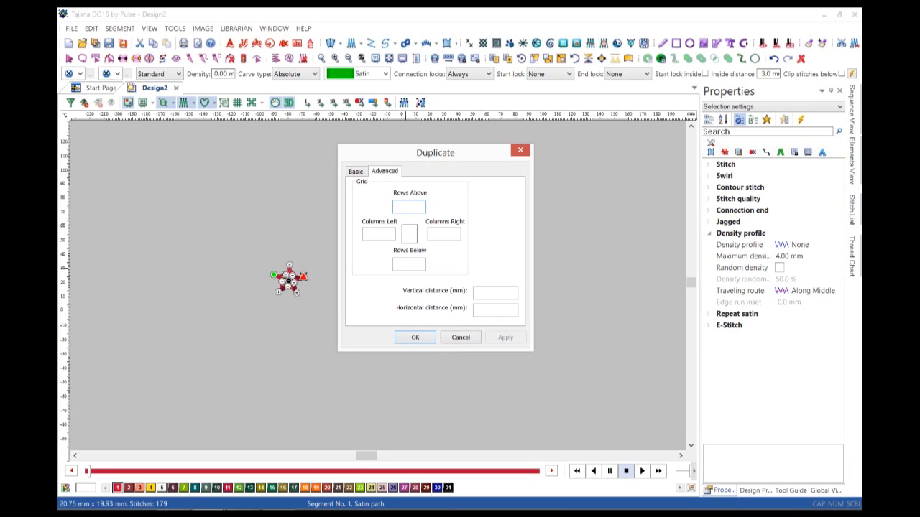
click(444, 234)
text(10)
click(423, 264)
text(5)
click(490, 293)
text(2020)
key(Return)
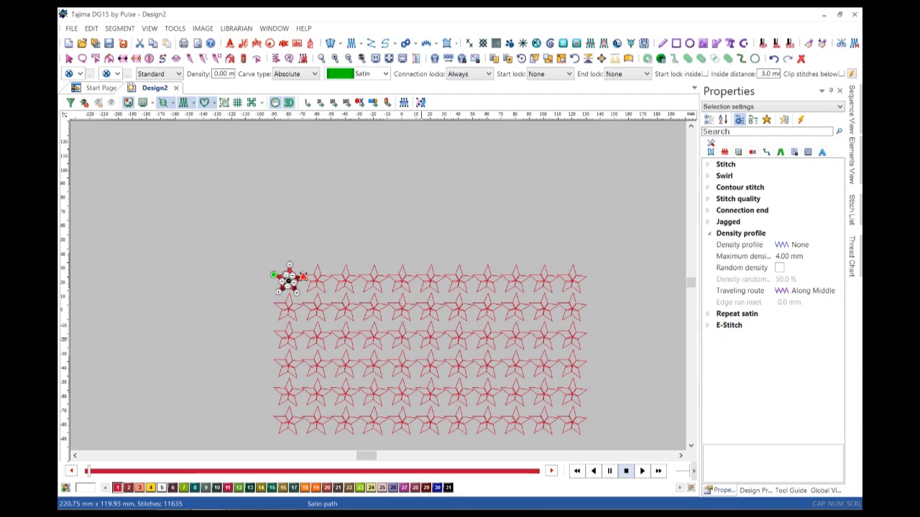
key(ctrl+a)
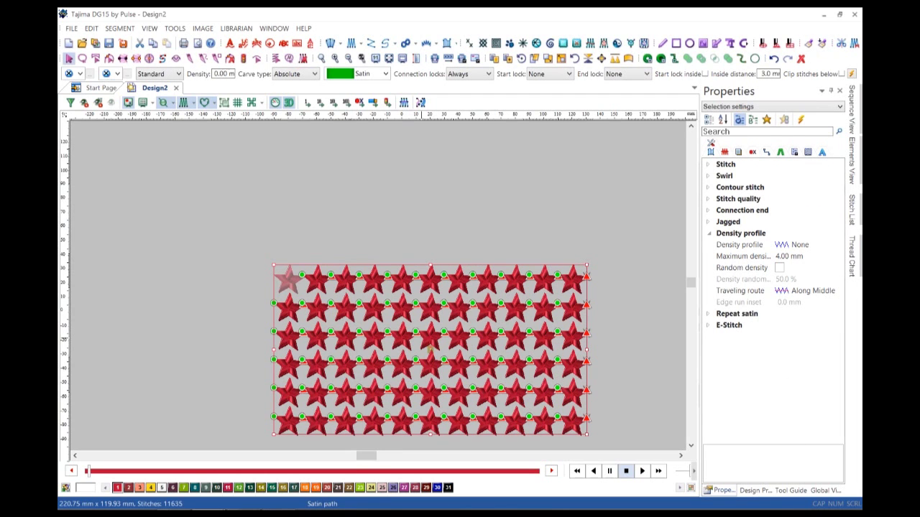
key(ctrl+0)
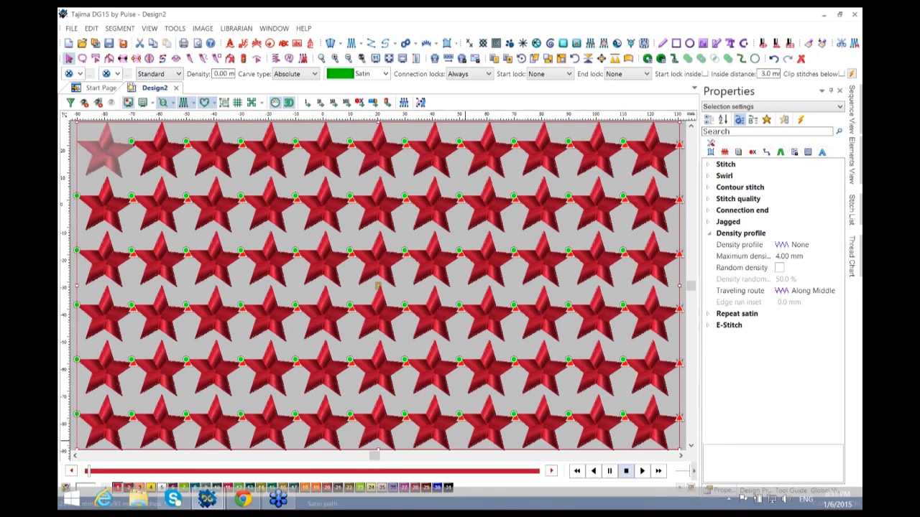
click(437, 487)
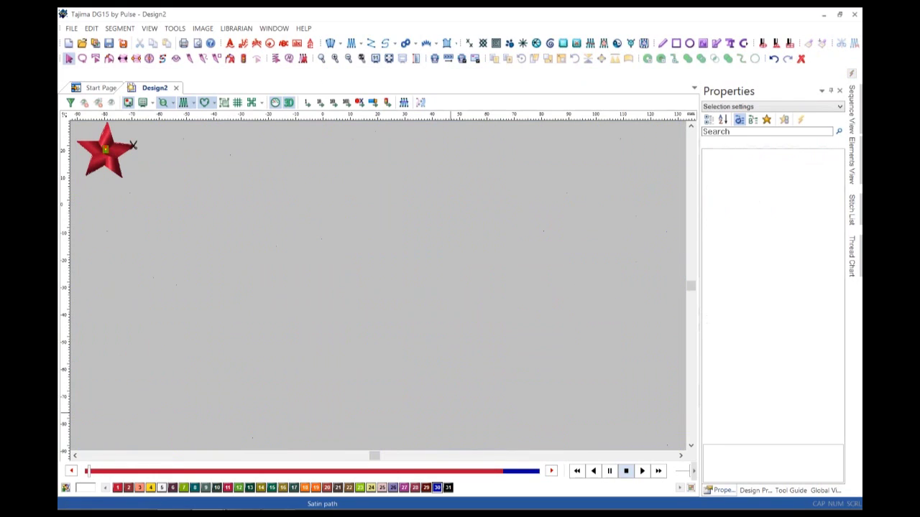
Delete the red star and close Design2, discarding the changes.
click(132, 145)
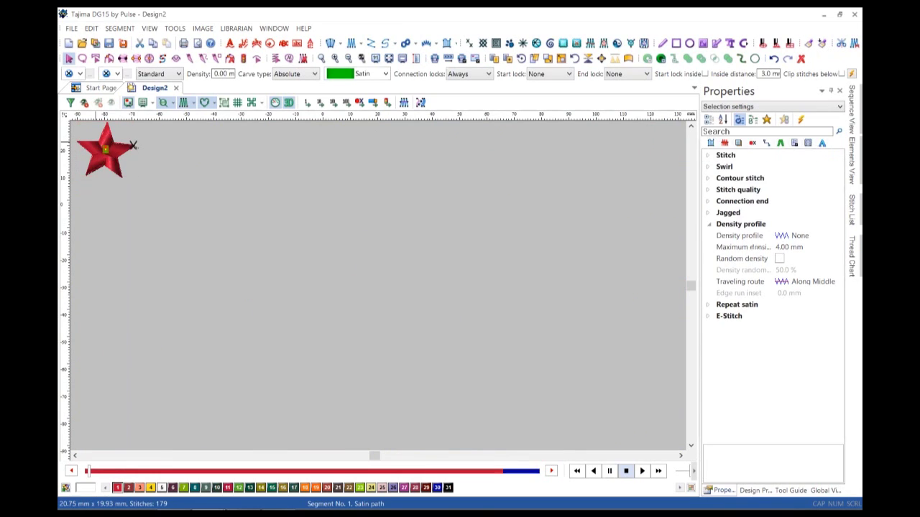
key(Delete)
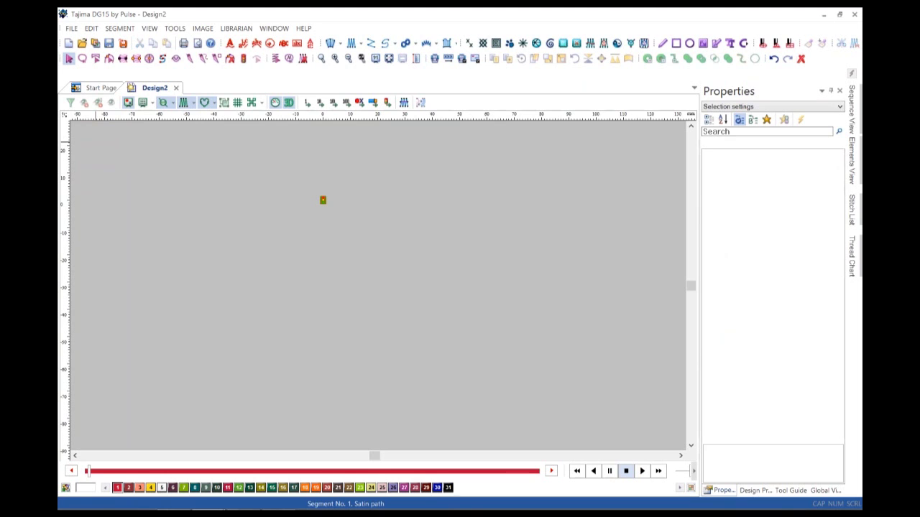
click(175, 87)
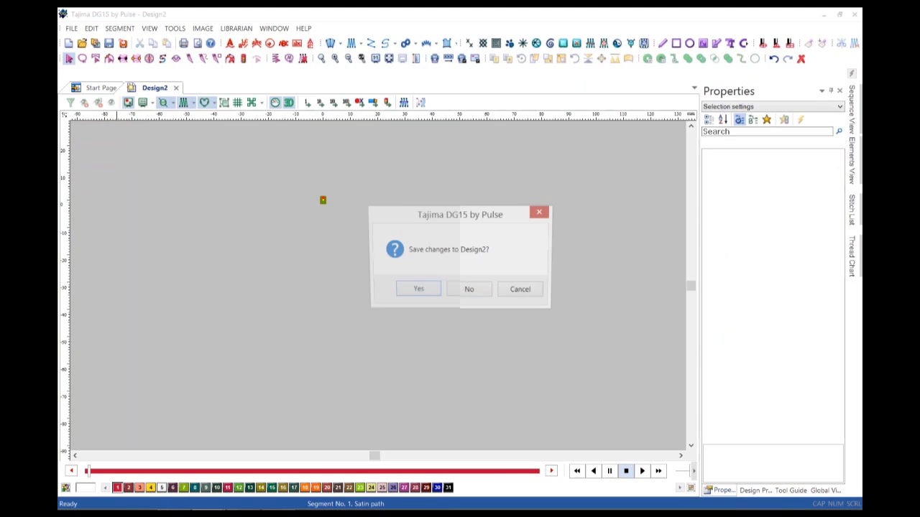
click(468, 291)
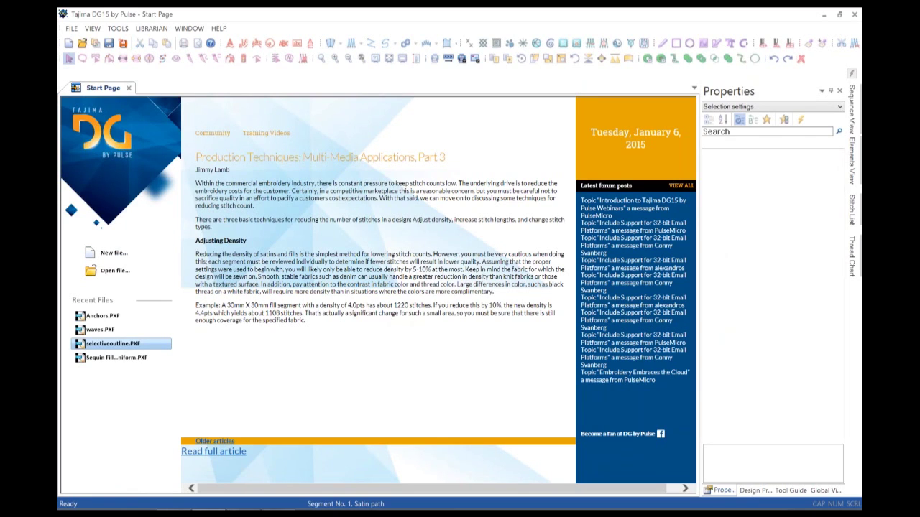
Open selectiveoutline.PXF from Recent Files and select its red fill segment.
click(113, 344)
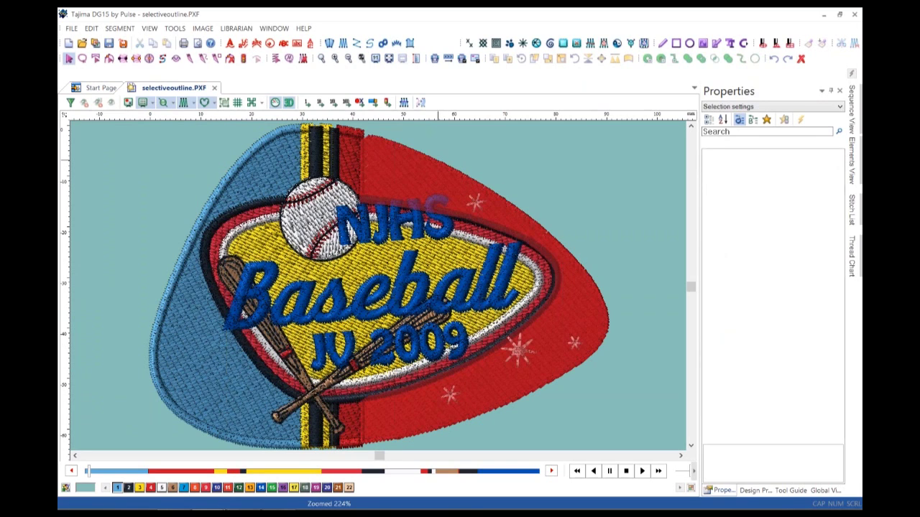
click(438, 160)
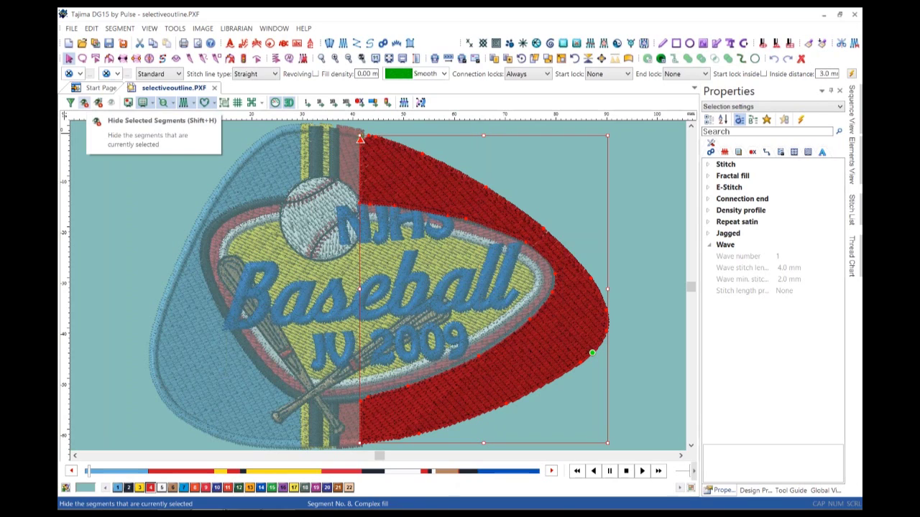
click(98, 102)
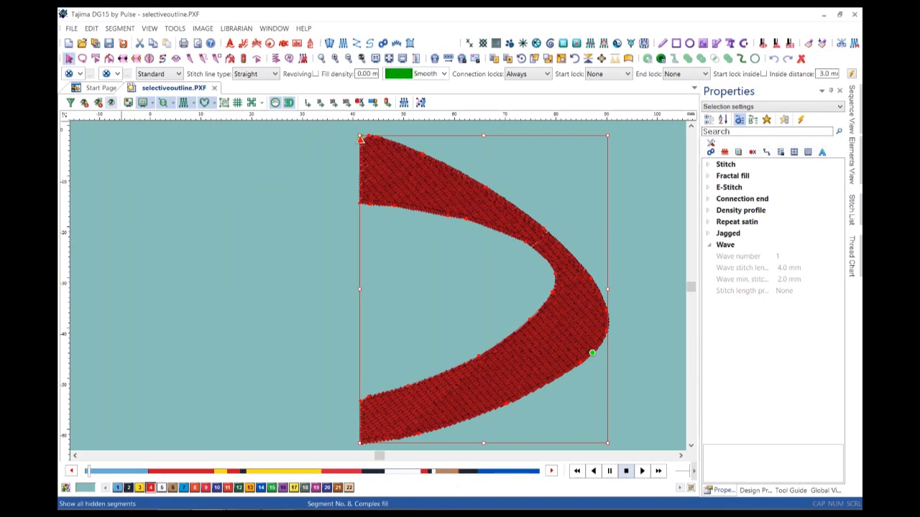
click(111, 103)
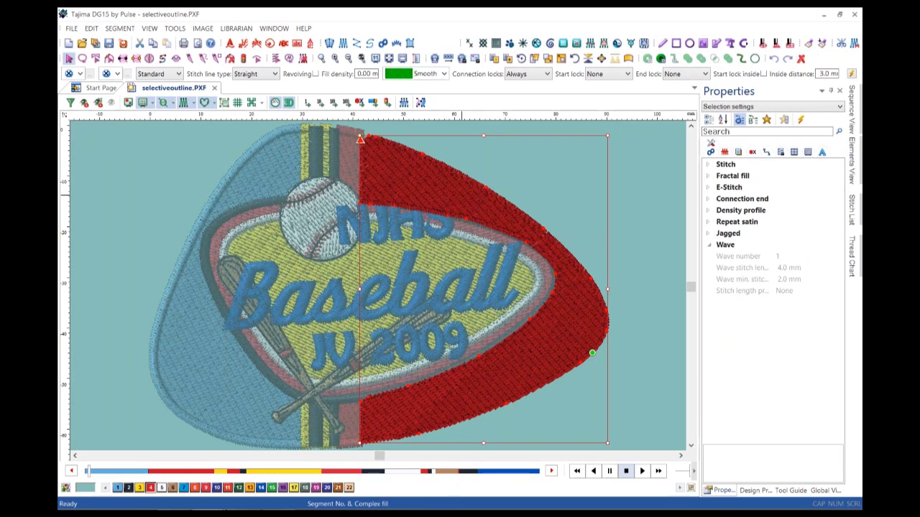
scroll(295, 377, down, 2)
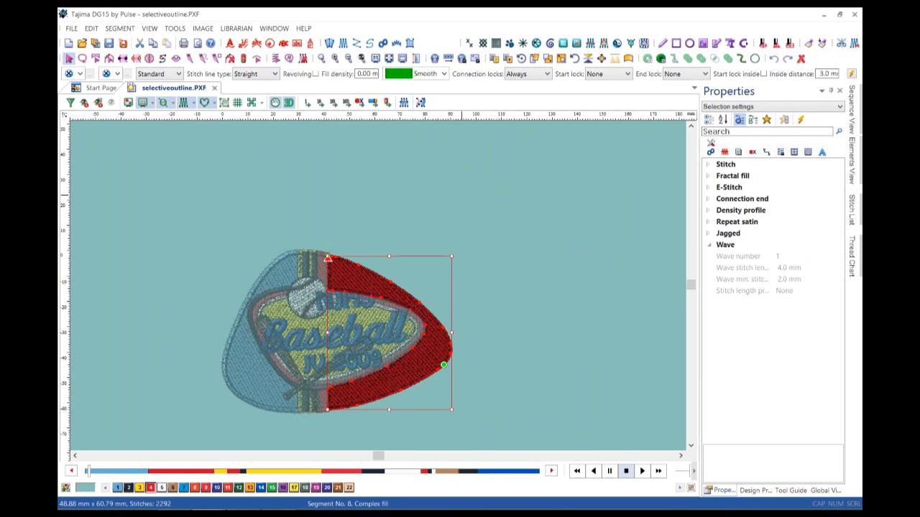
key(z)
drag(186, 200, 475, 446)
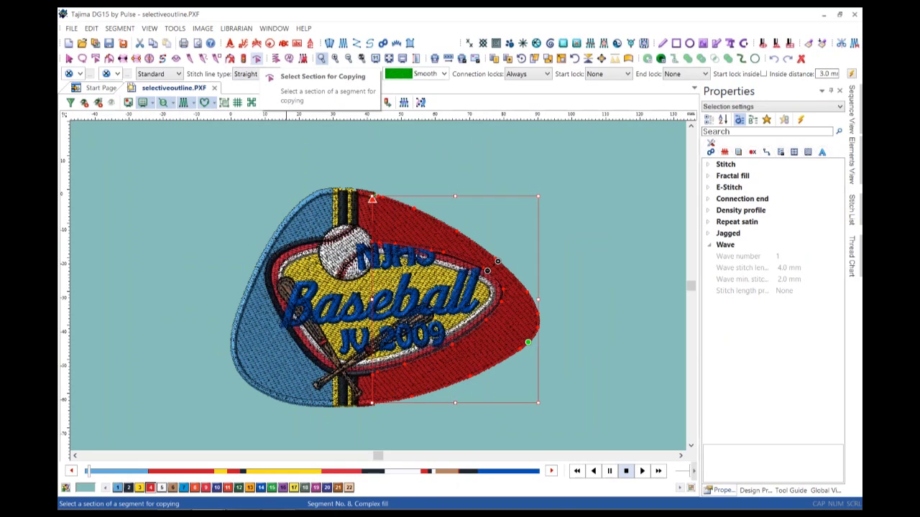
Copy the red section's curved outline into a 594-stitch red Steil border, 47.15 × 60.54 mm.
click(256, 58)
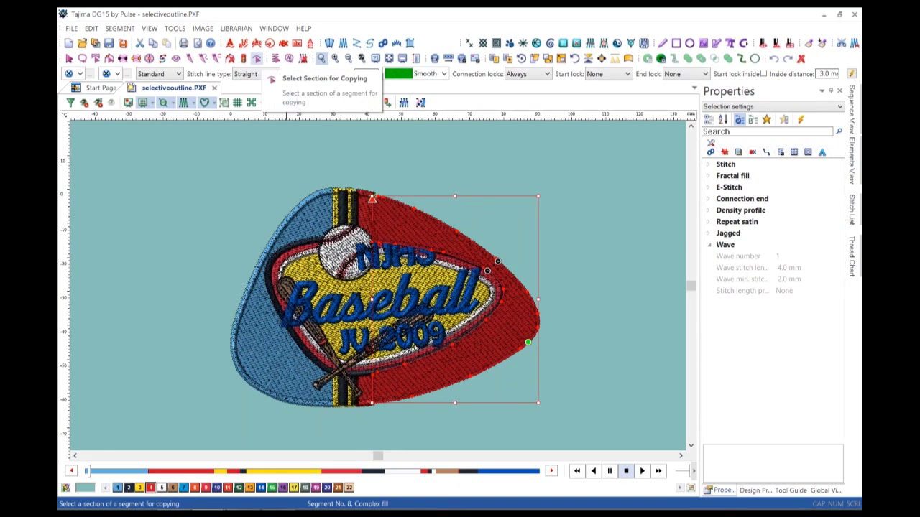
click(256, 59)
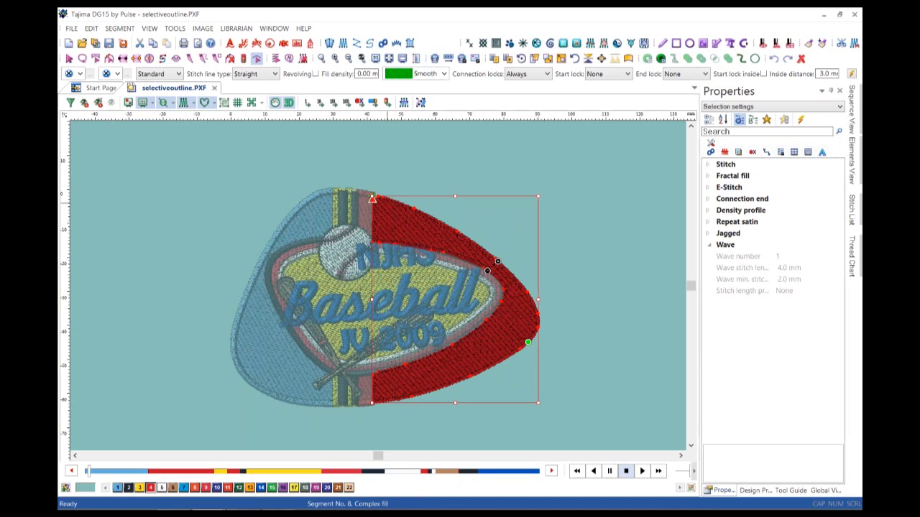
click(379, 196)
key(Return)
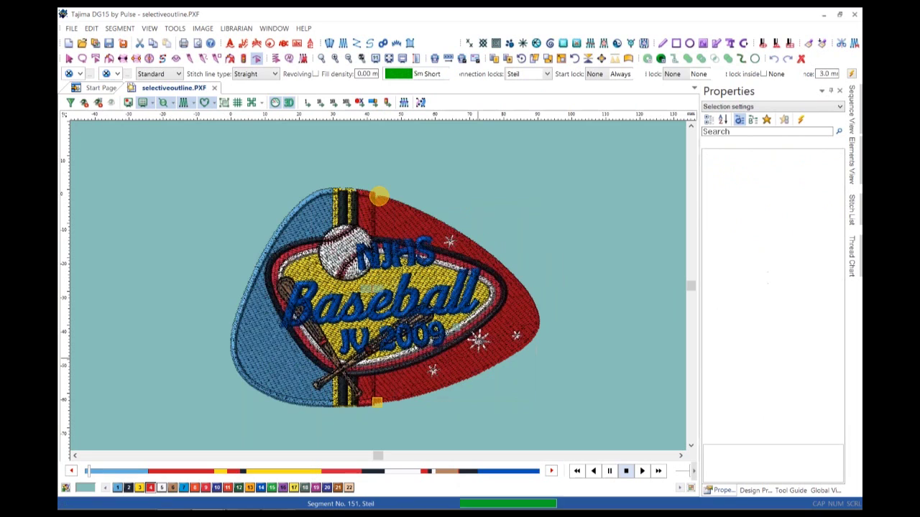
key(Escape)
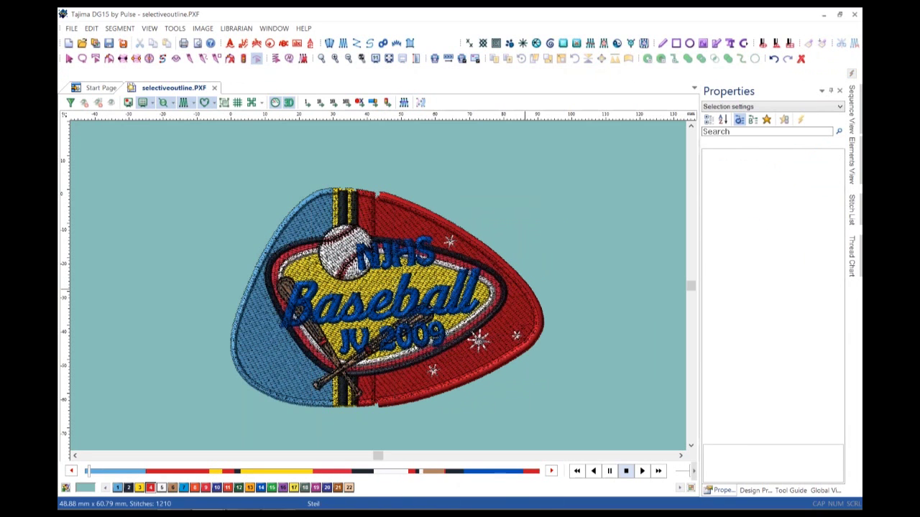
click(519, 280)
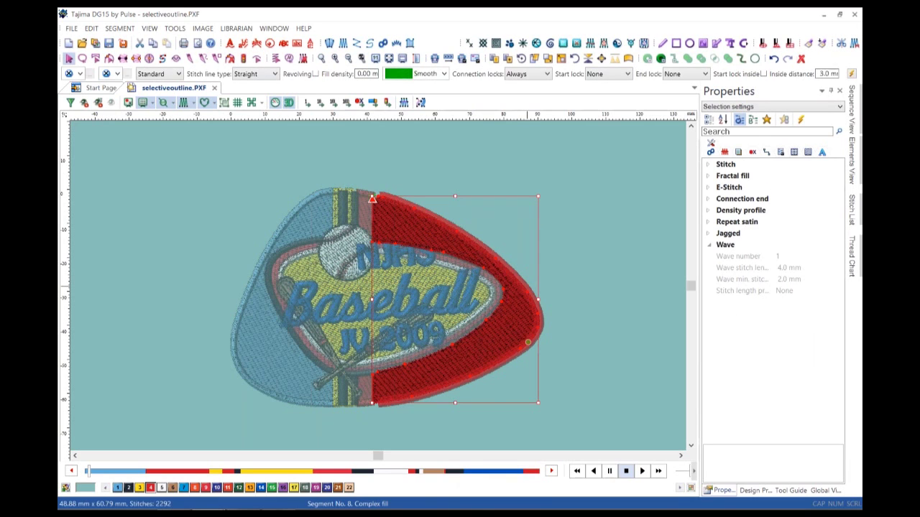
click(525, 285)
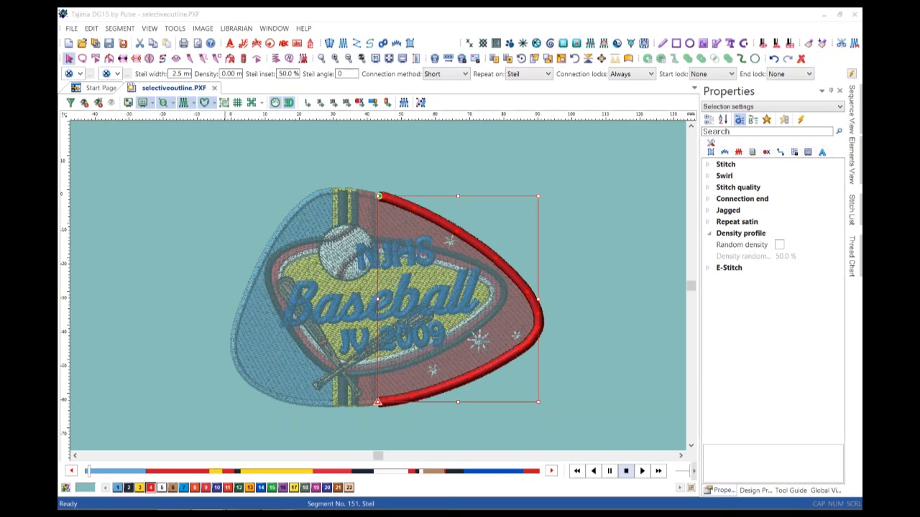
Discard changes to selectiveoutline.PXF and open waves.PXF from Recent Files.
click(468, 290)
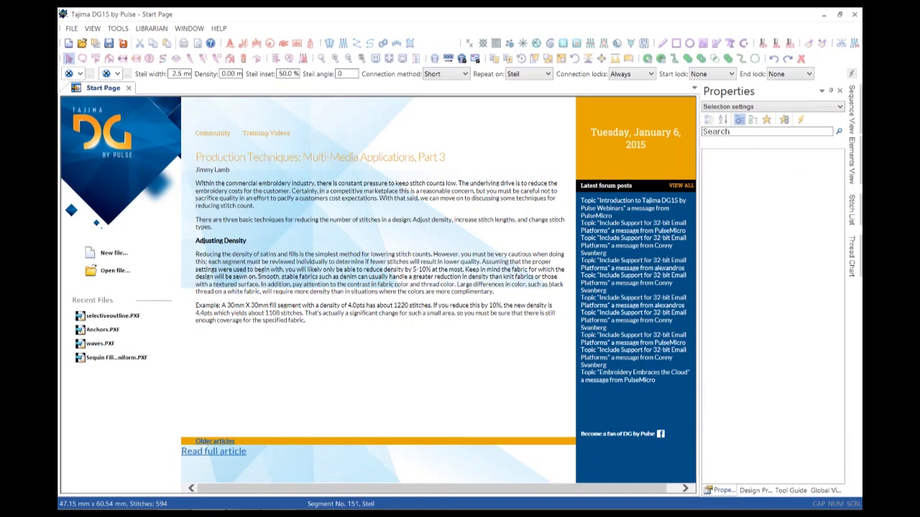
click(101, 343)
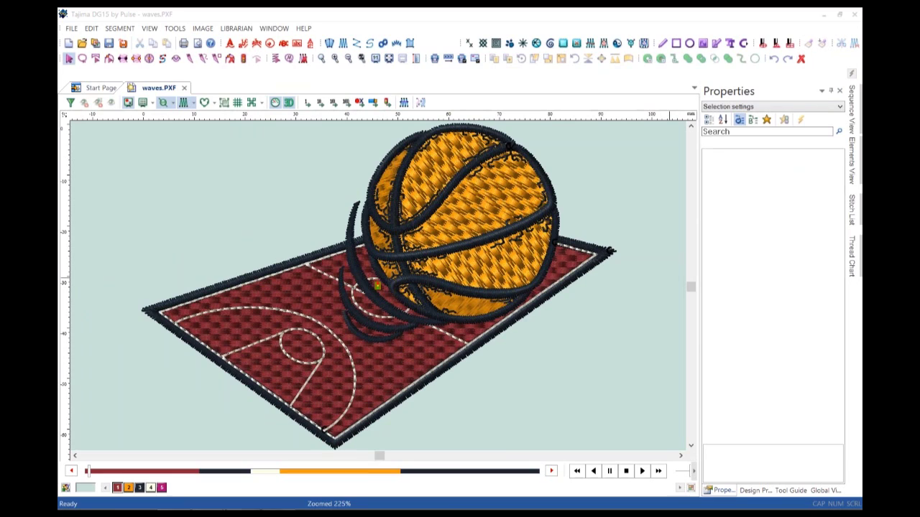
Show the Sequence View's five segments and select the burgundy court's 2133-stitch complex fill.
click(851, 110)
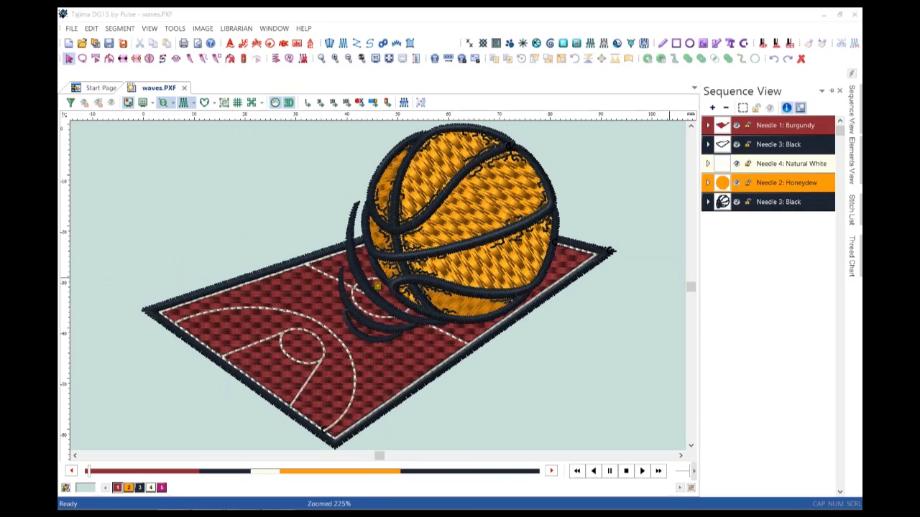
click(786, 125)
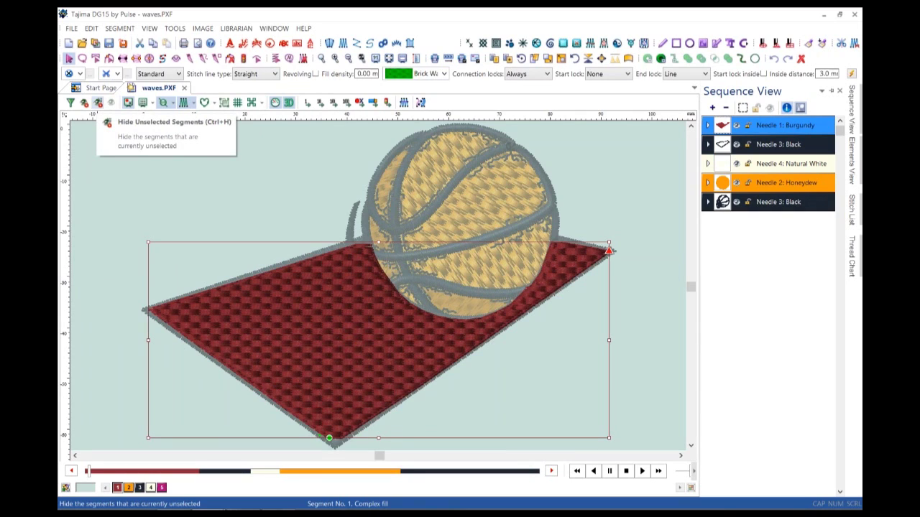
Isolate the burgundy court fill and play back its 2133-stitch stitch-out.
click(98, 102)
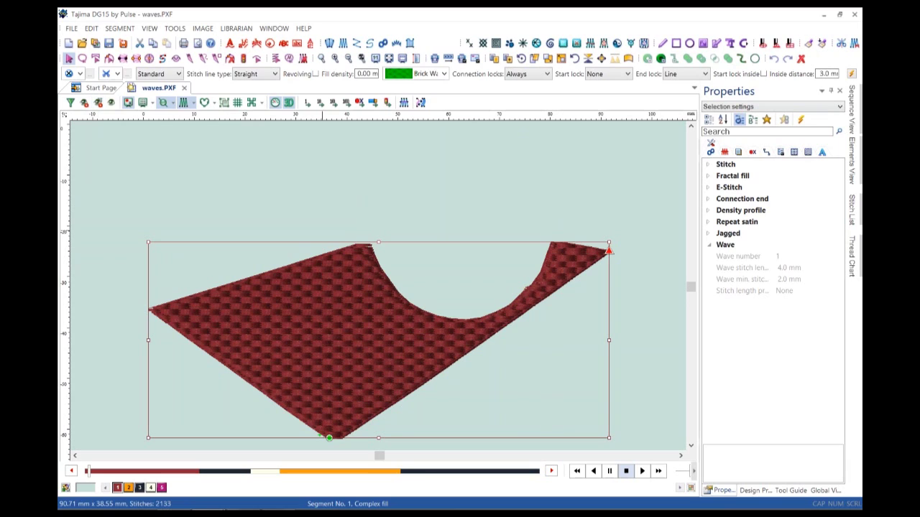
click(641, 471)
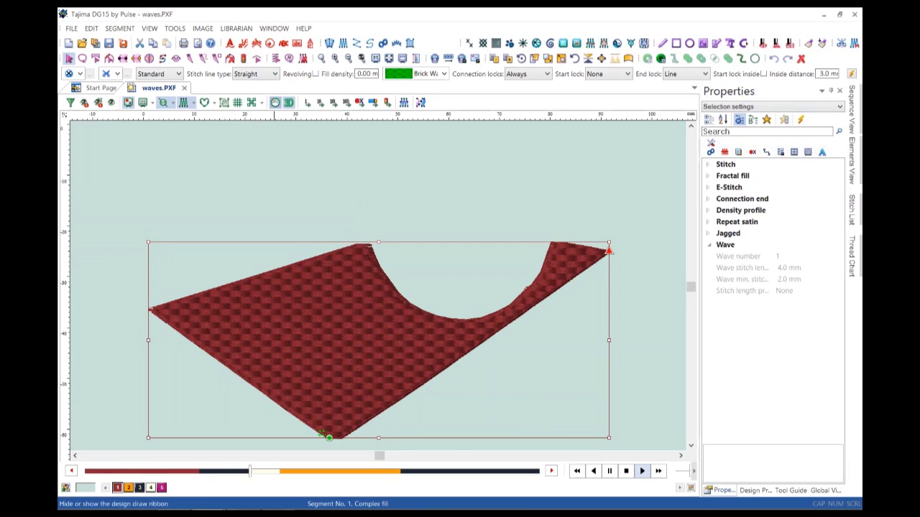
click(276, 102)
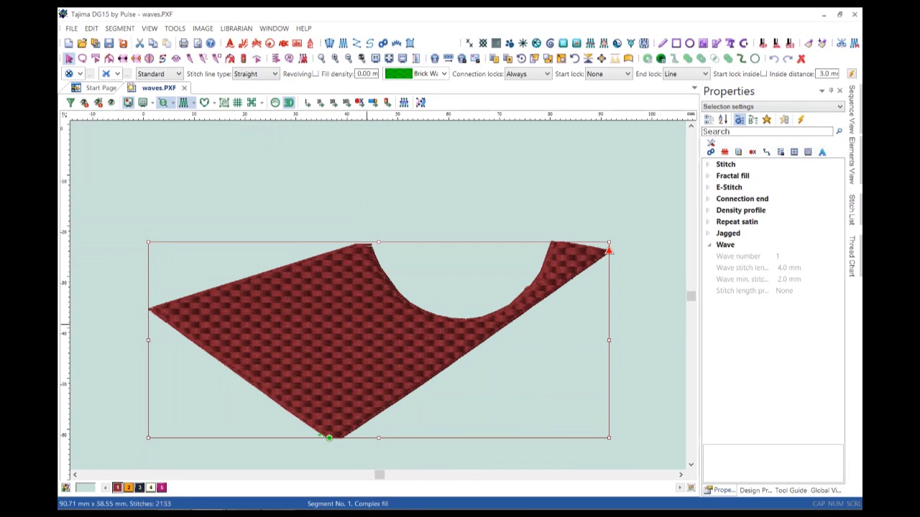
click(255, 73)
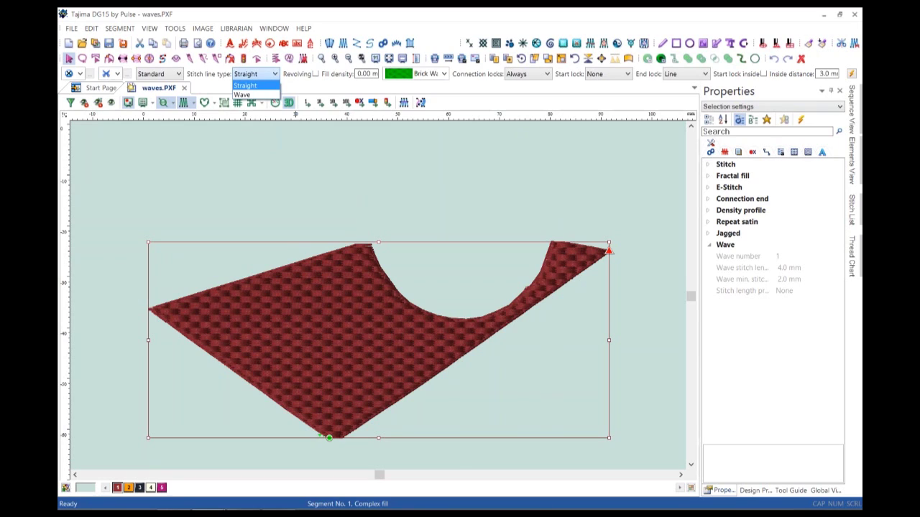
Switch the court fill to the Wave stitch line type (2376 stitches) and replay its stitching.
click(242, 94)
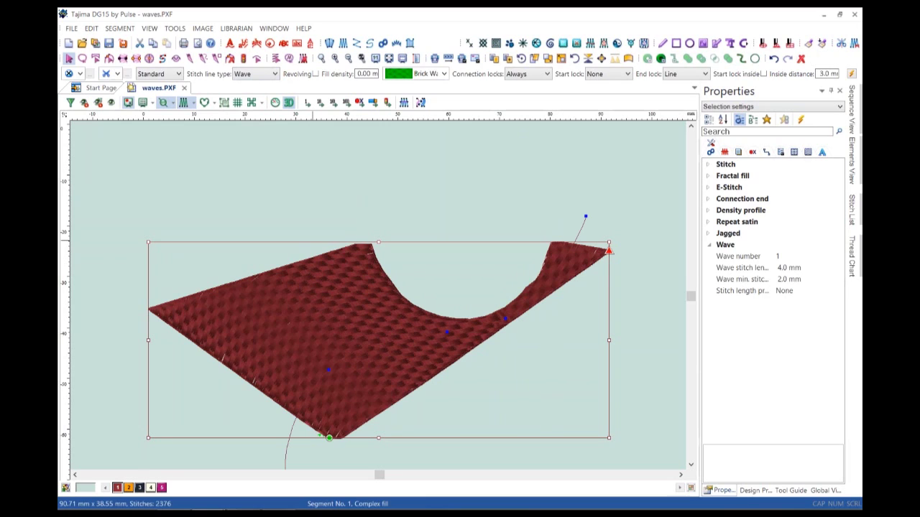
click(275, 102)
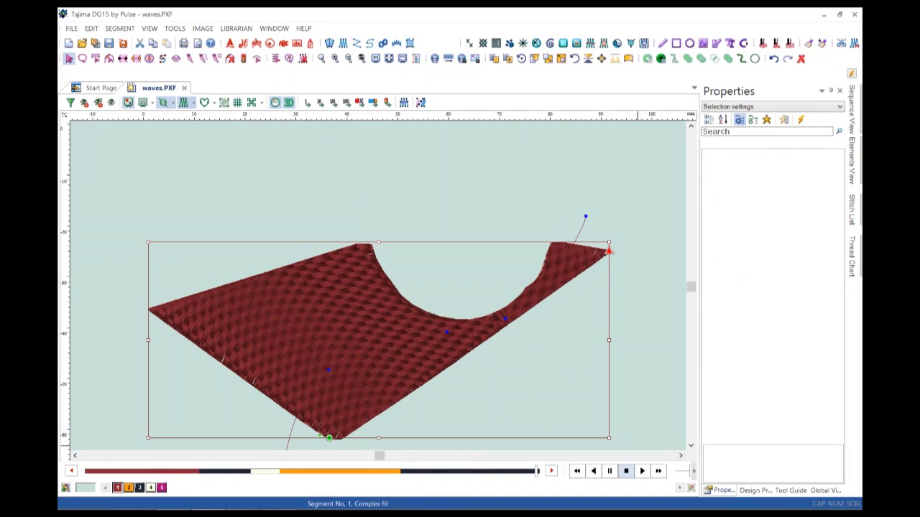
click(641, 471)
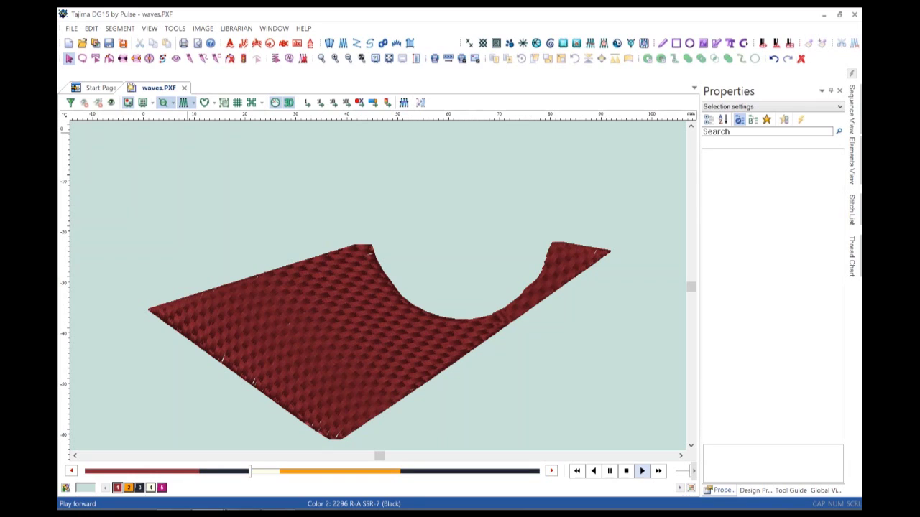
click(275, 103)
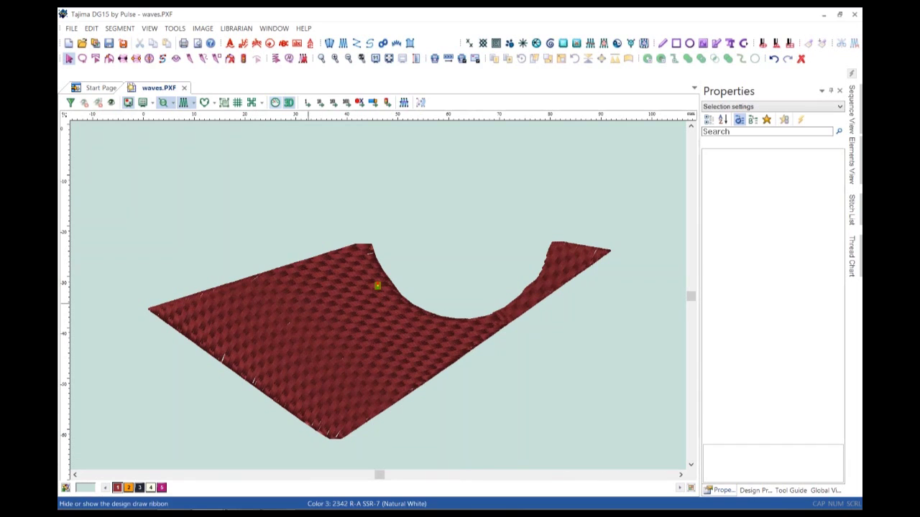
click(377, 286)
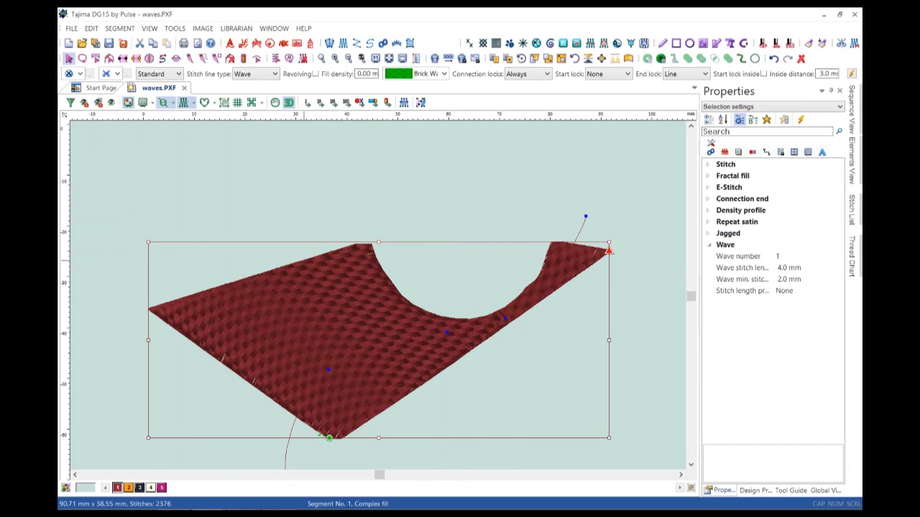
click(176, 58)
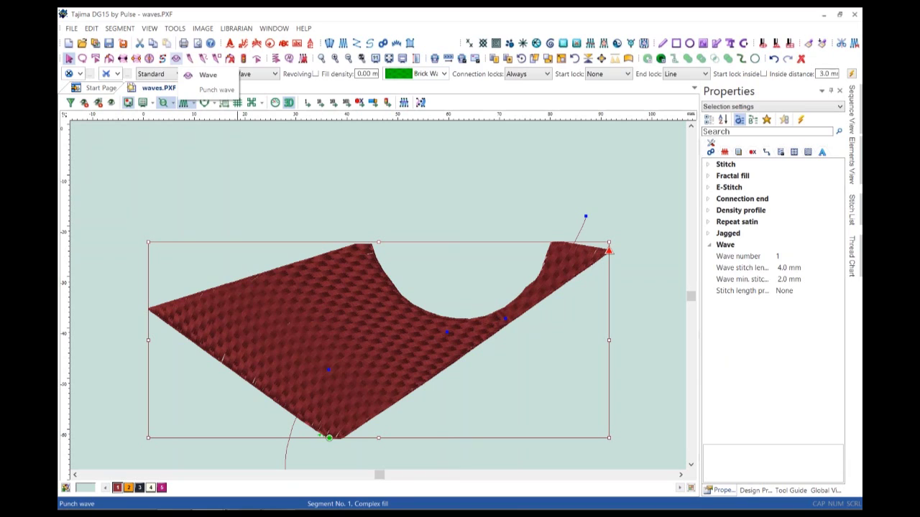
Draw a three-point punch-wave guide across the fill and replay the 2392-stitch result.
click(216, 89)
click(190, 431)
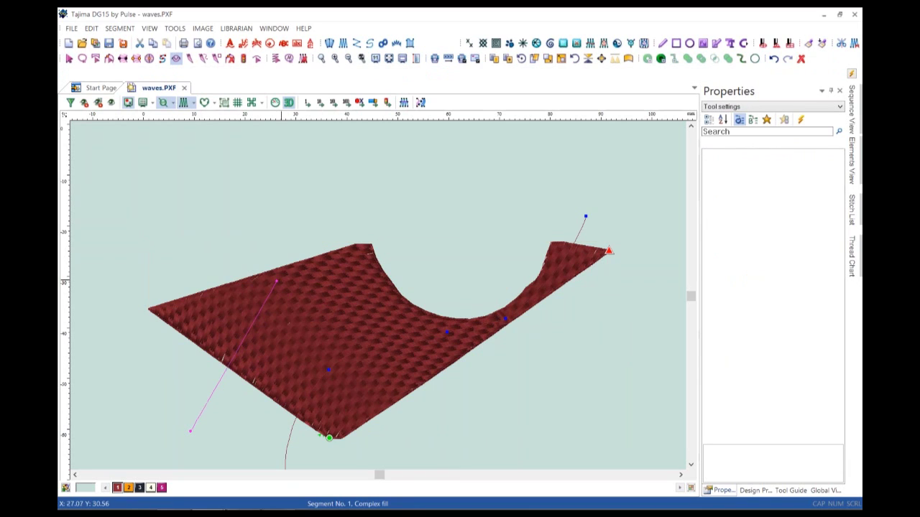
click(334, 250)
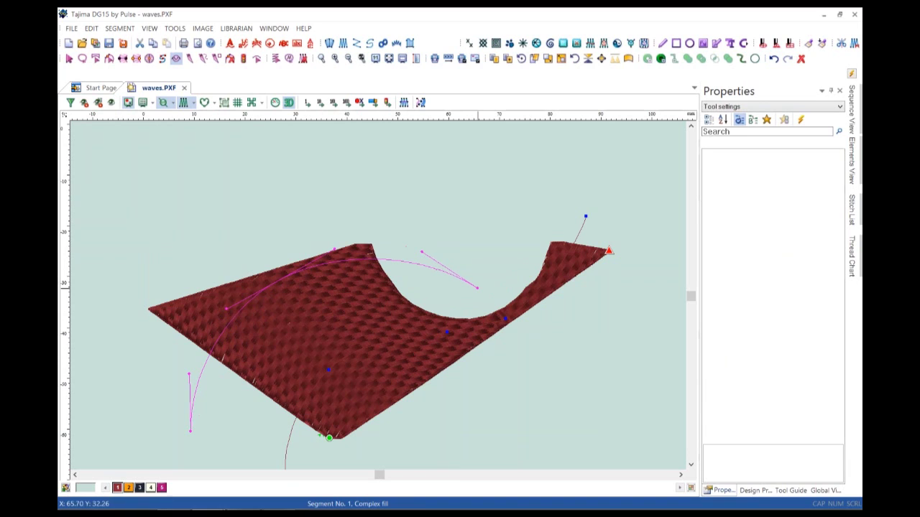
click(477, 288)
key(Return)
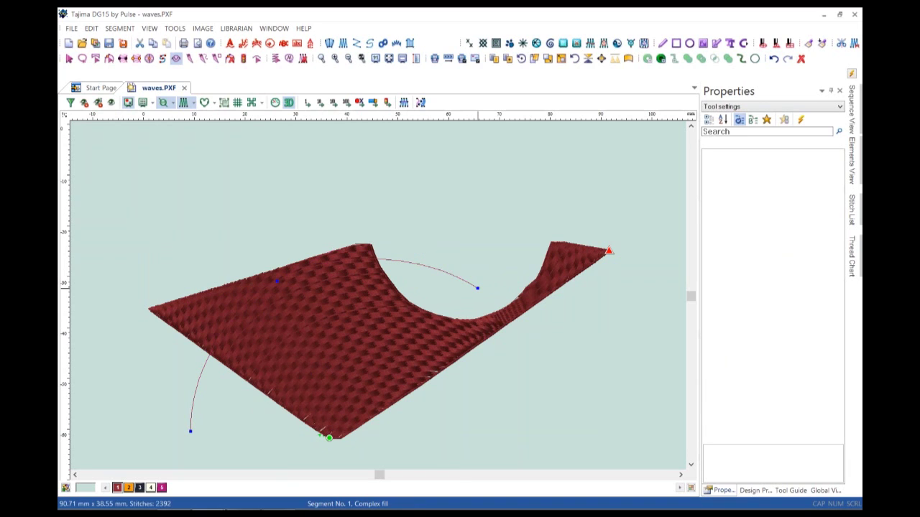
key(Escape)
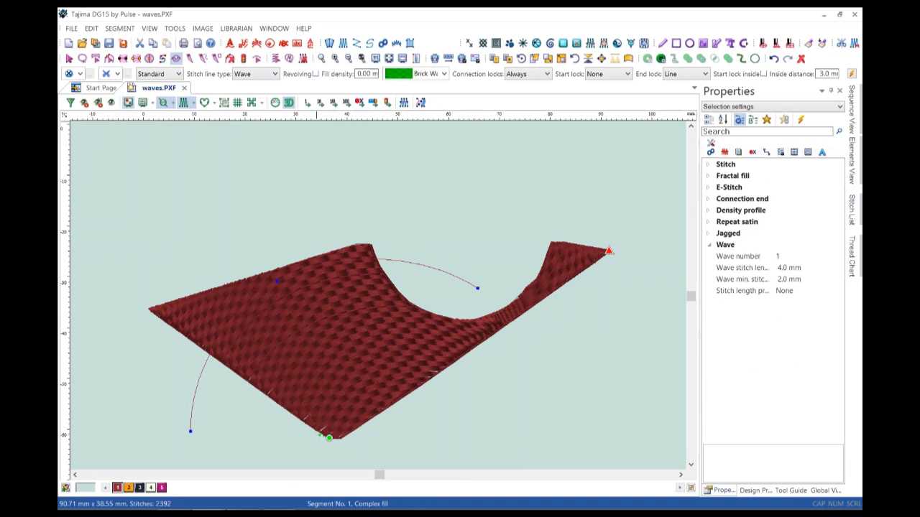
click(642, 470)
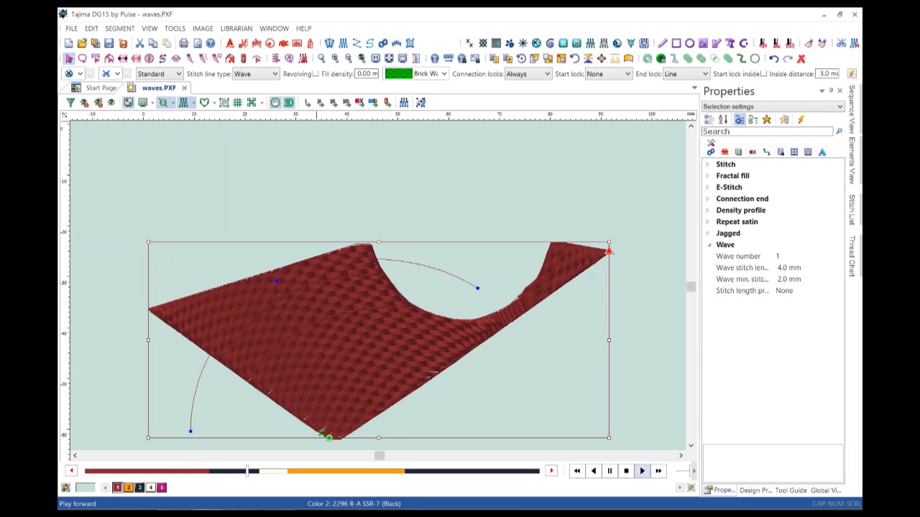
Set the fill's Wave number to 2 in Properties.
click(778, 255)
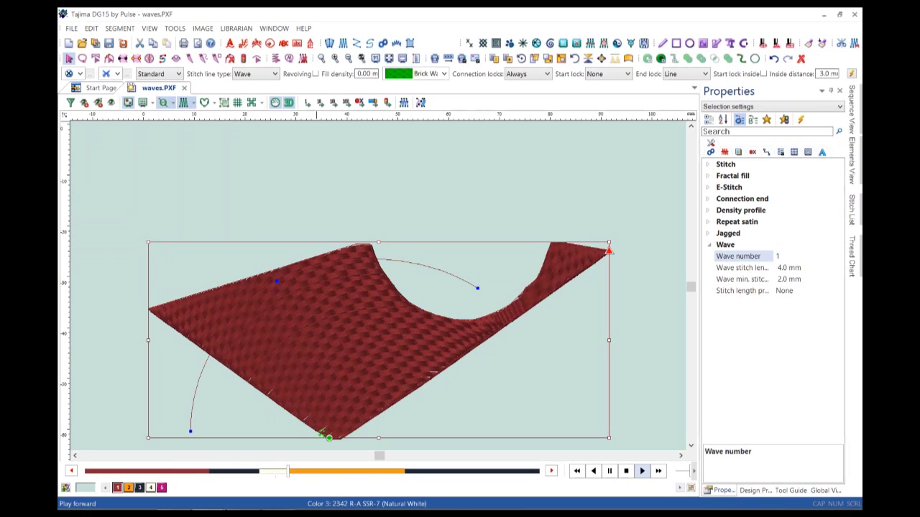
text(2)
key(BackSpace)
key(BackSpace)
text(2)
key(Return)
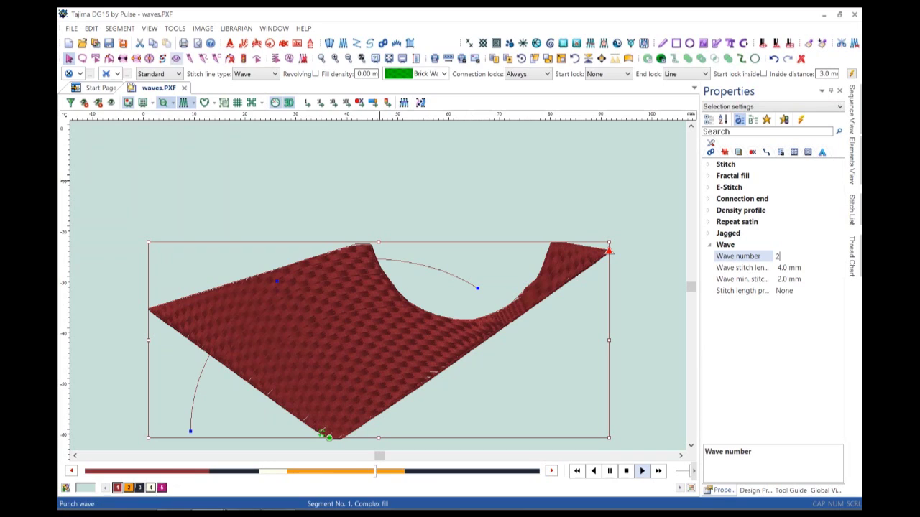
Draw two new punch-wave guides across the fill, restitching it to 2319 stitches.
click(176, 59)
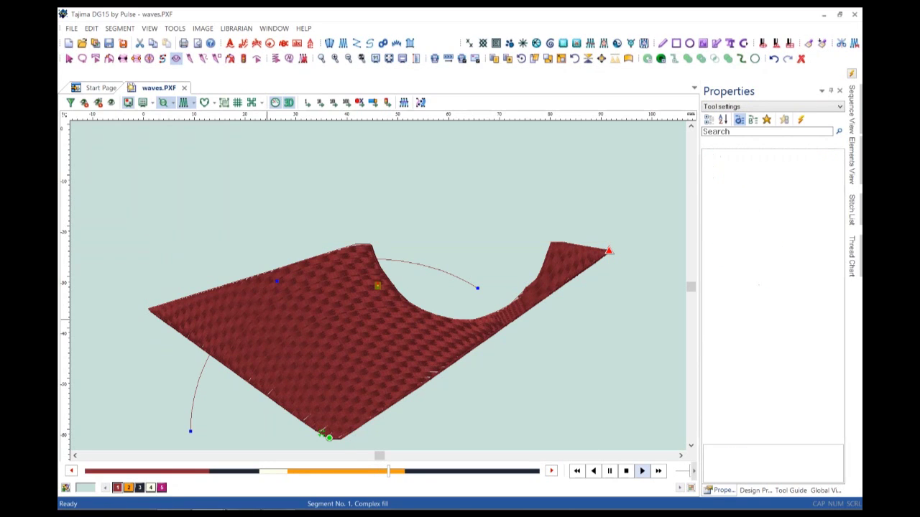
click(146, 425)
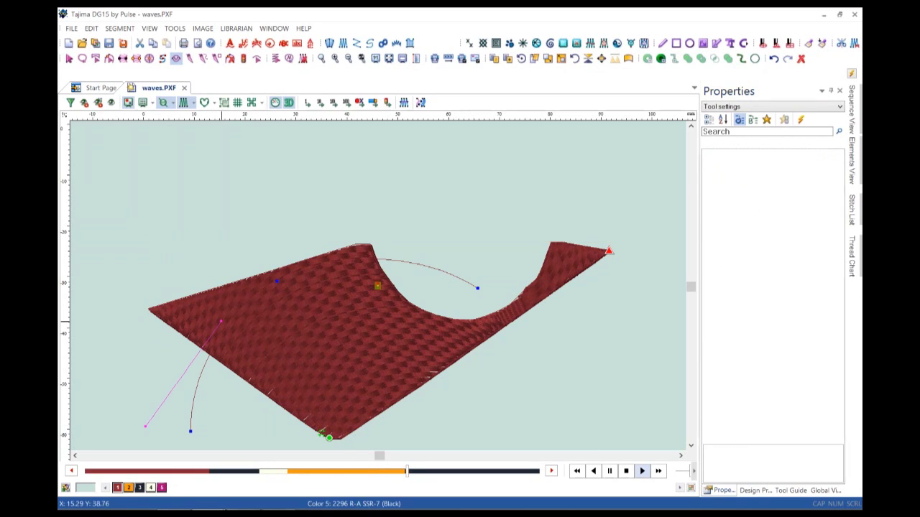
click(392, 293)
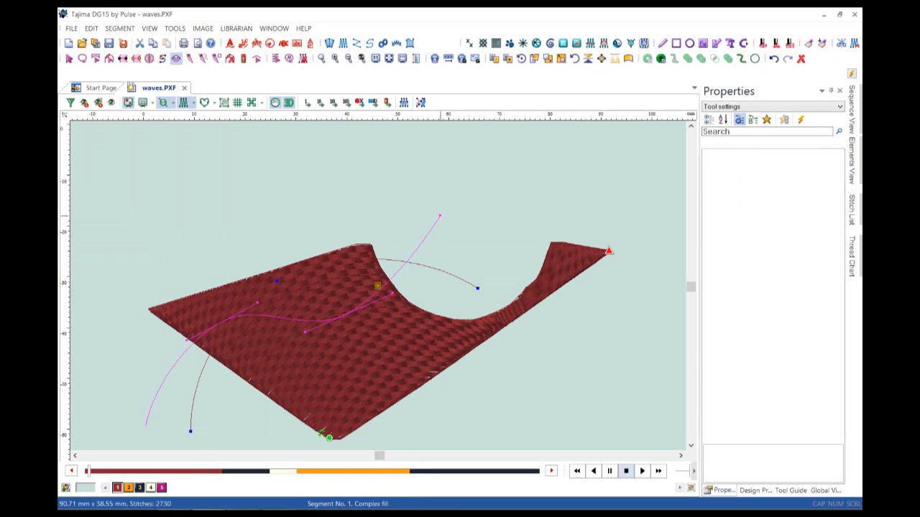
click(440, 215)
key(Return)
click(369, 391)
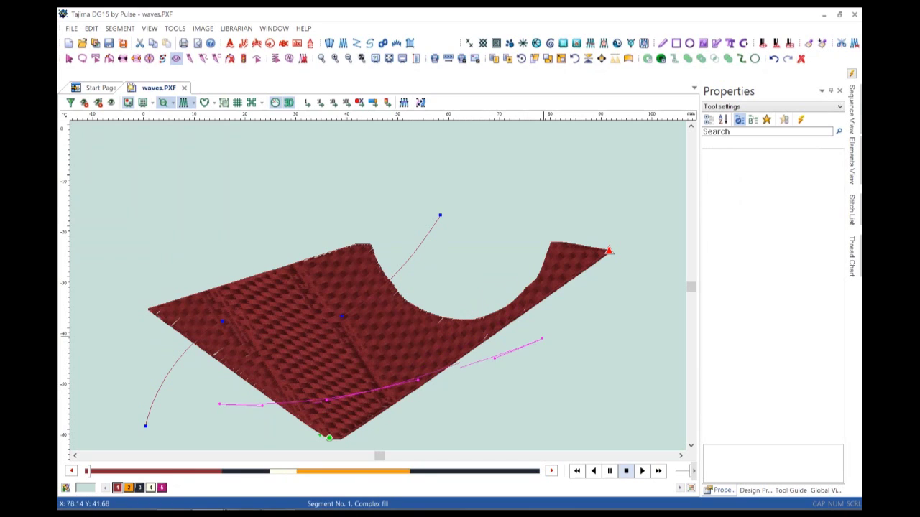
click(480, 276)
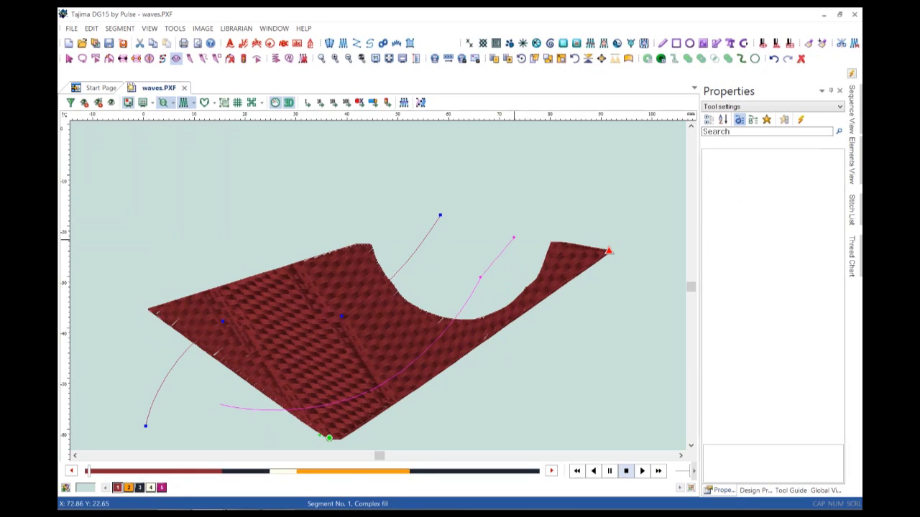
key(Return)
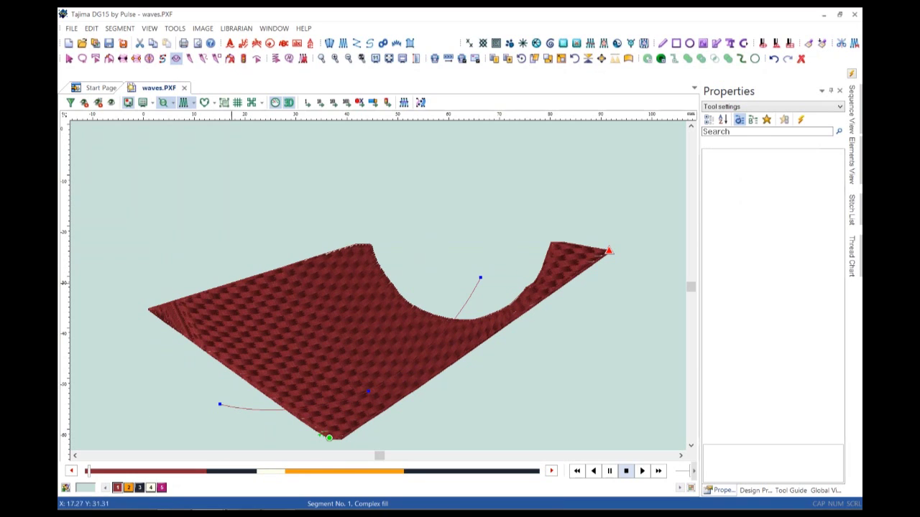
Sketch a multi-point wave guide curving up to the right, then discard it.
click(185, 403)
click(192, 364)
click(225, 316)
click(286, 280)
click(329, 275)
click(390, 274)
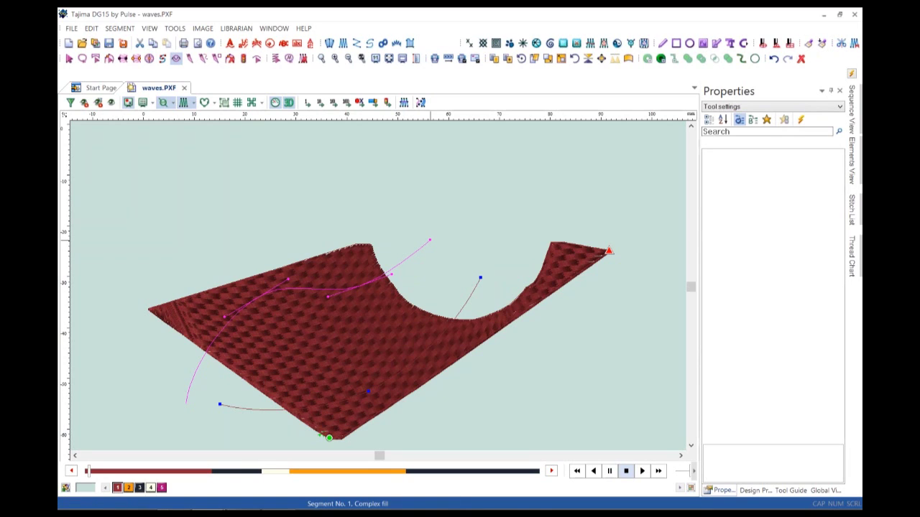
key(Escape)
Draw a guide along the bottom edge rising to the right tip, then replay the 2459-stitch fill.
click(223, 390)
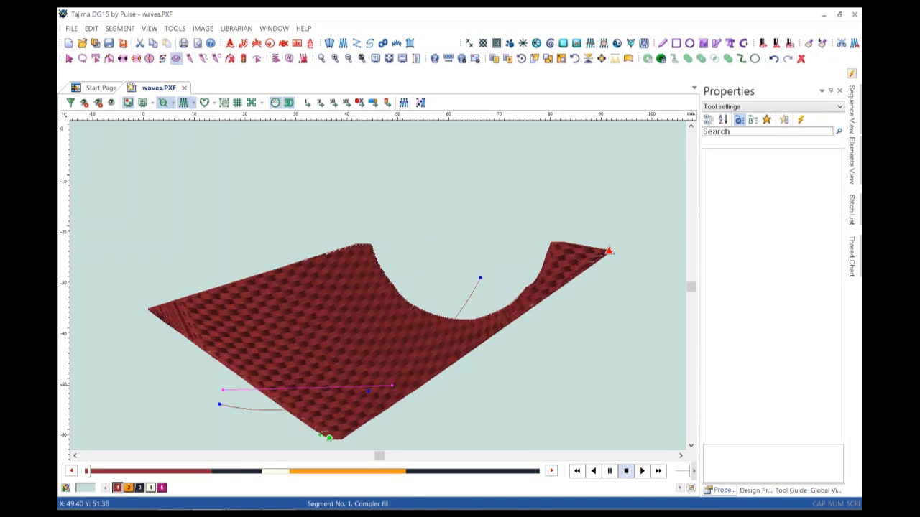
click(457, 387)
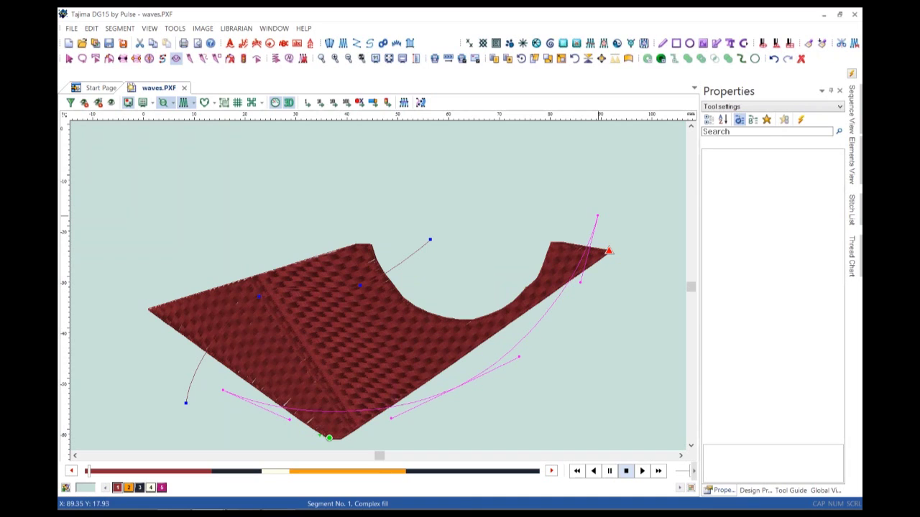
key(Return)
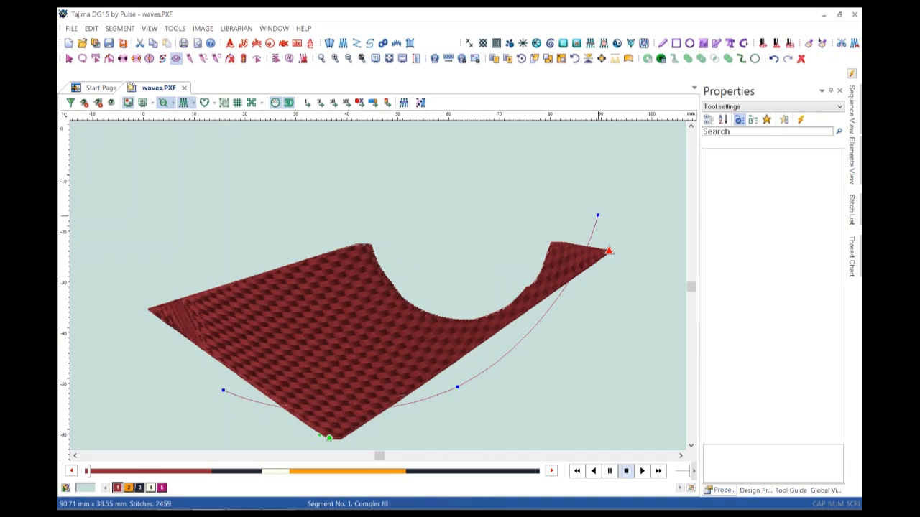
key(Escape)
click(641, 470)
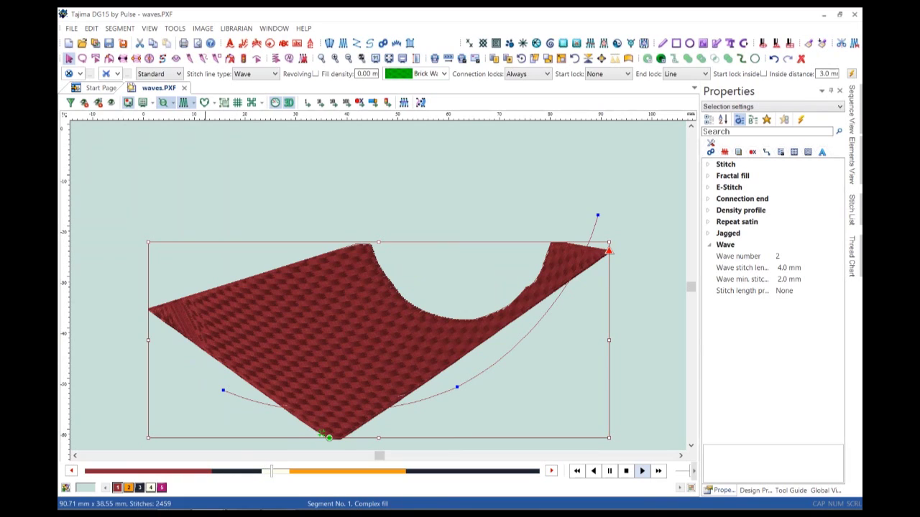
Discard the waves design's changes and create a new blank Design3.
click(184, 88)
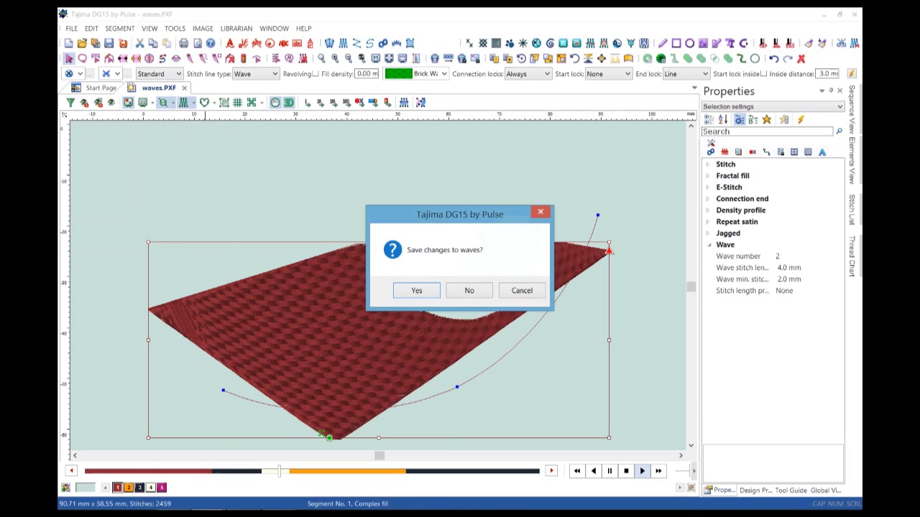
click(469, 291)
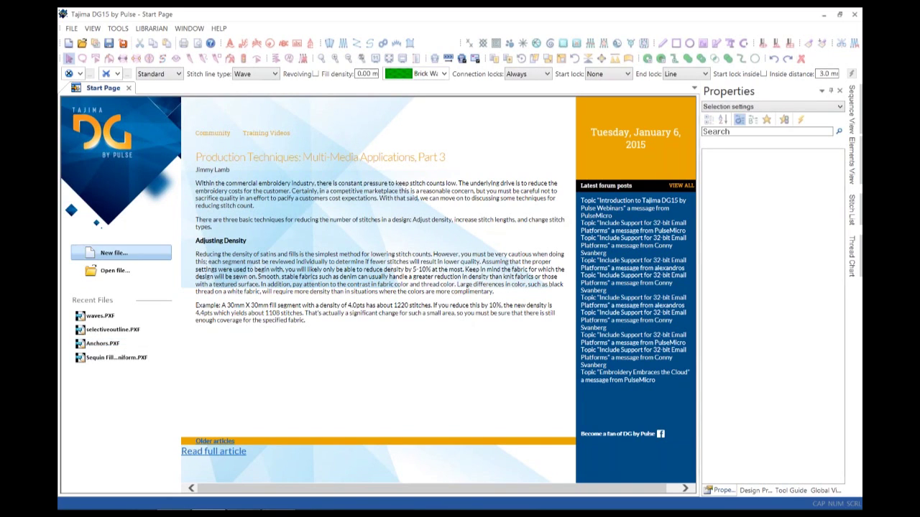
click(113, 253)
key(Return)
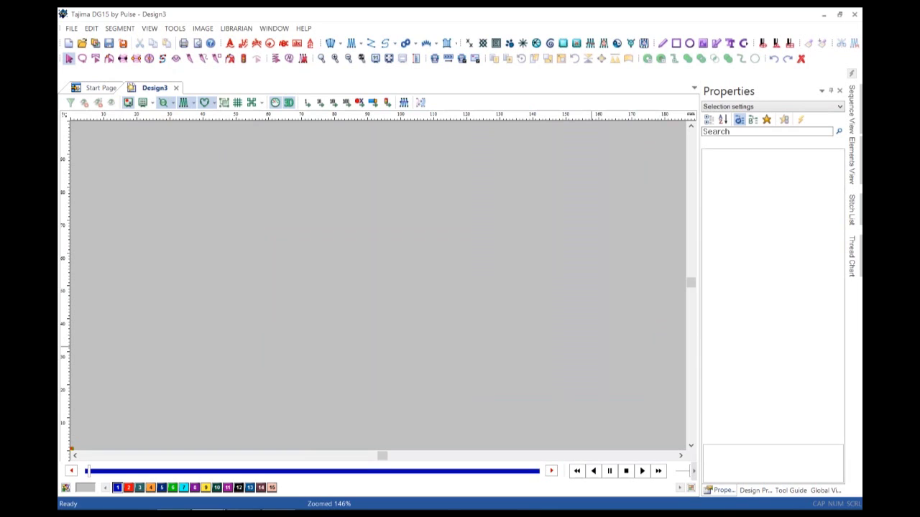
Draw a large red ellipse on the blank canvas, nudging it slightly up.
click(689, 43)
drag(230, 161, 530, 436)
drag(460, 308, 468, 276)
click(128, 487)
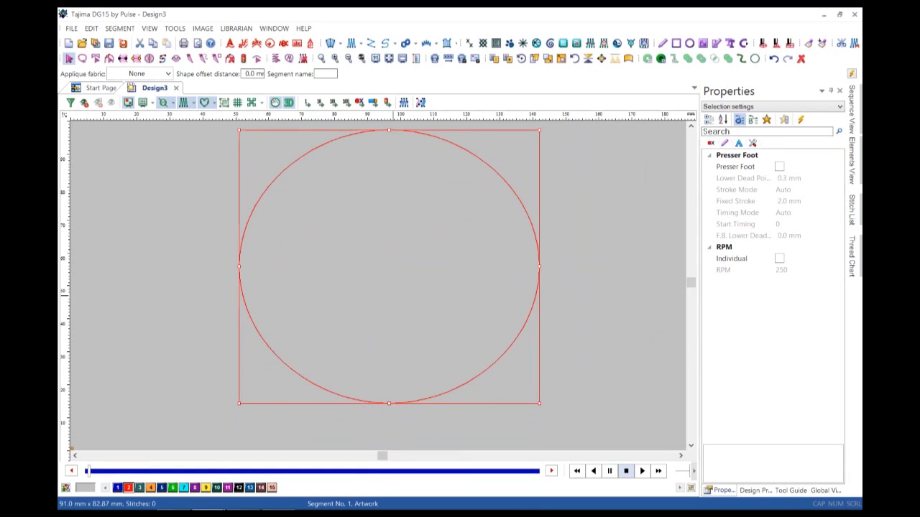
Convert the ellipse to a 7805-stitch Complex fill, 91.0 × 82.87 mm, and hide stitches.
key(shift+F10)
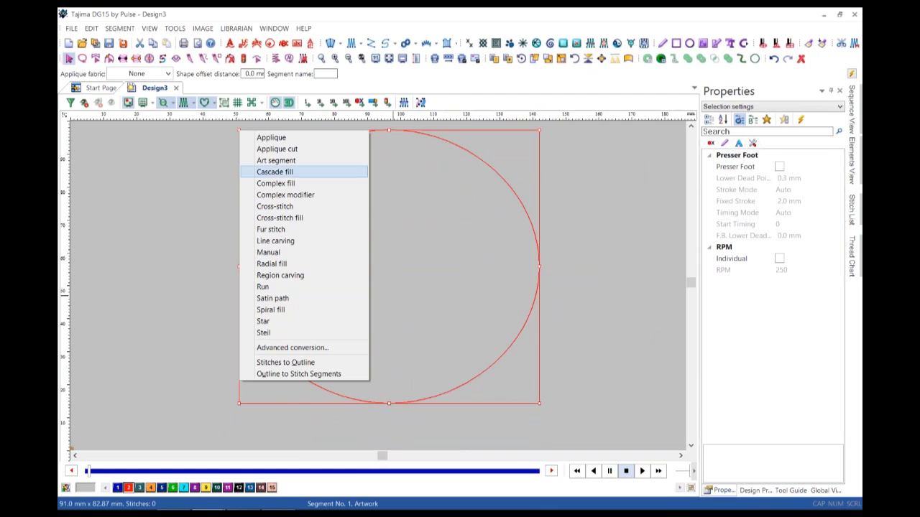
key(Escape)
key(Escape)
key(Tab)
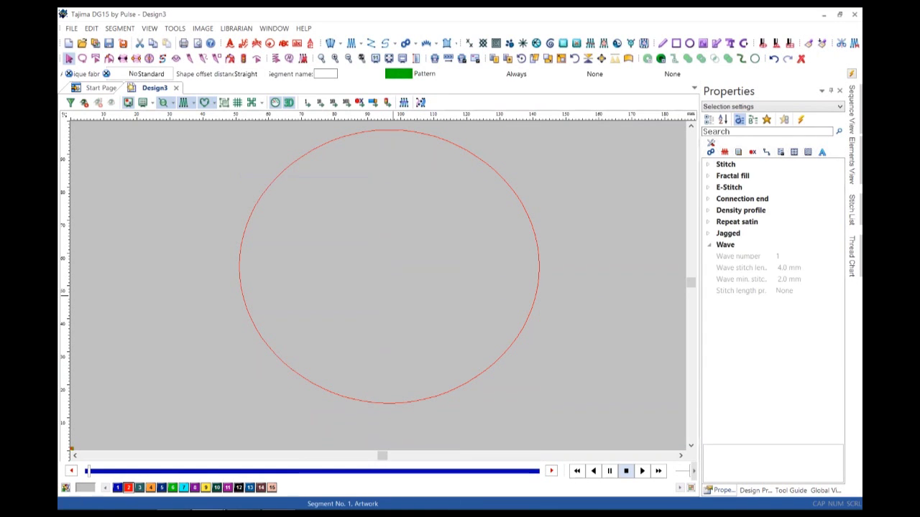
key(Return)
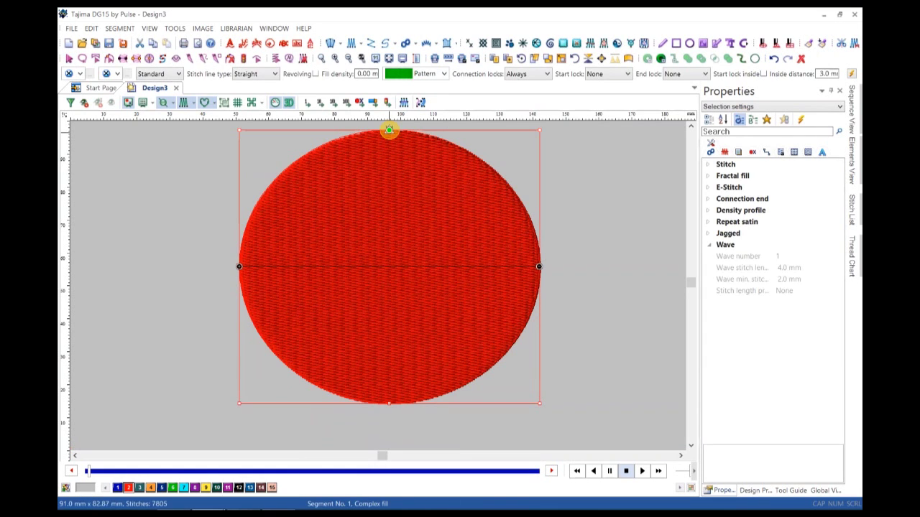
key(z)
key(s)
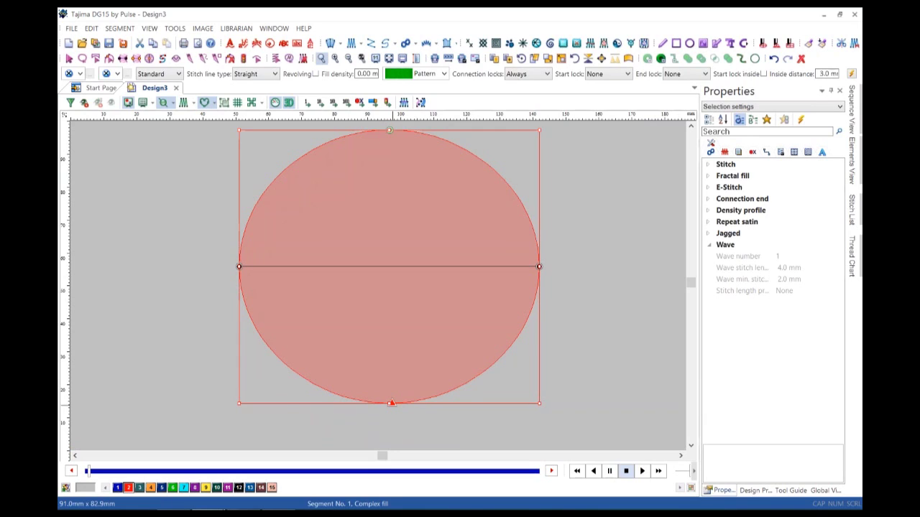
click(69, 58)
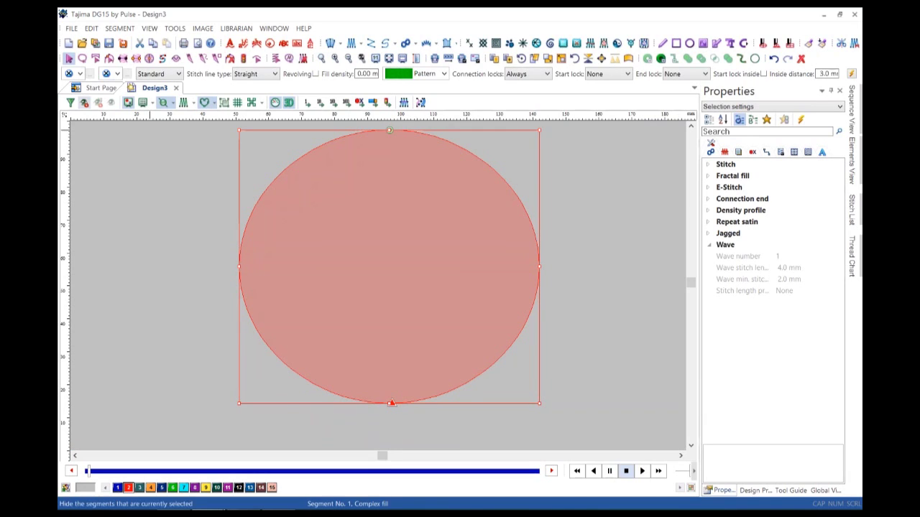
Draw a tall oval in the big oval's left half and duplicate it into the right half.
click(689, 43)
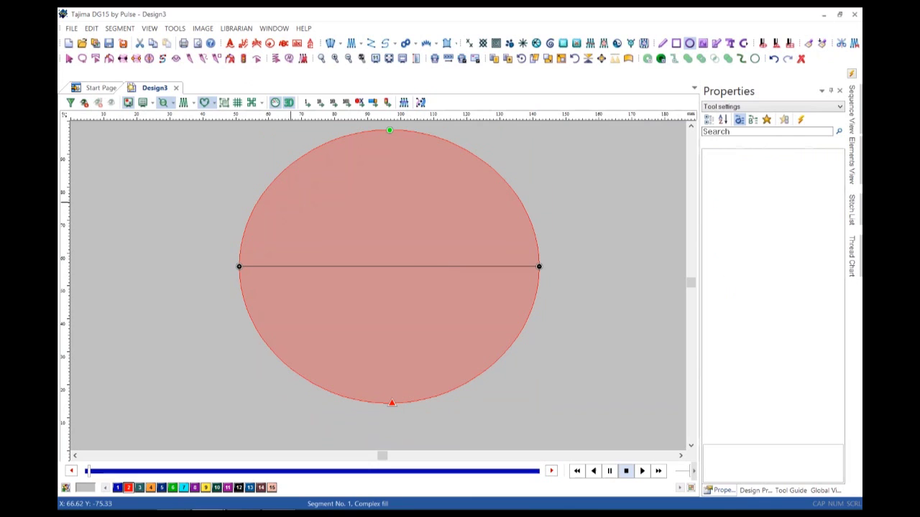
drag(321, 326, 370, 359)
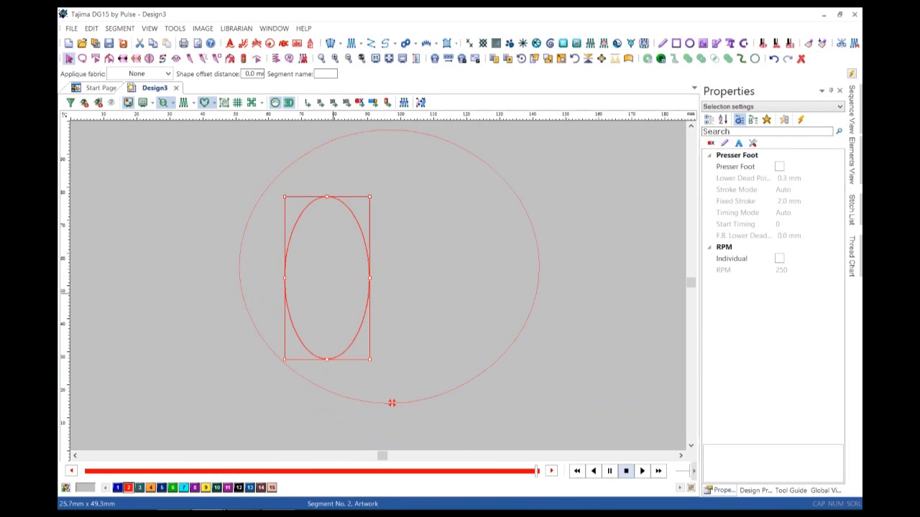
key(ctrl+d)
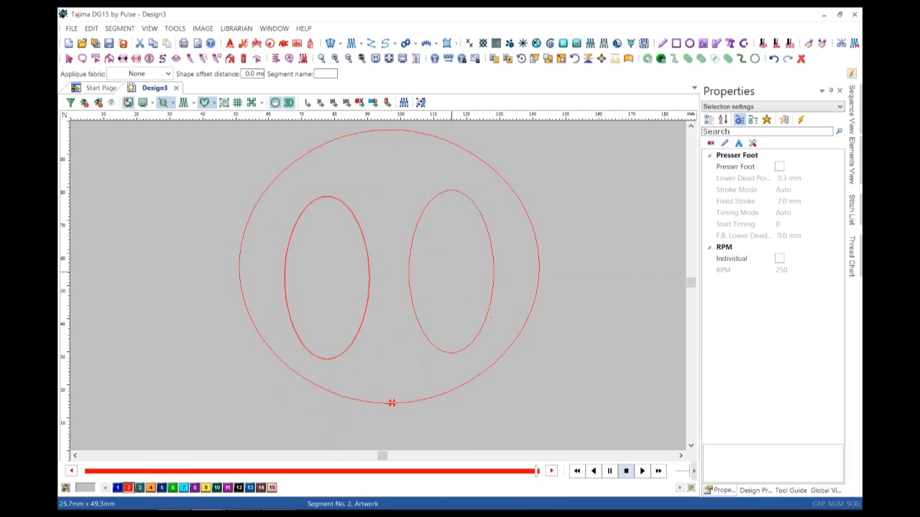
click(392, 403)
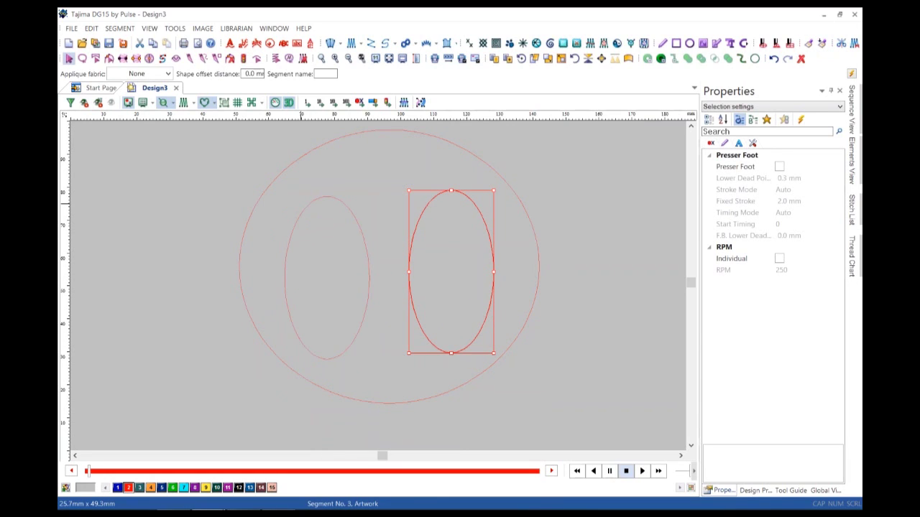
Convert the left inner oval into a 25.7 × 49.3 mm Complex modifier.
click(327, 197)
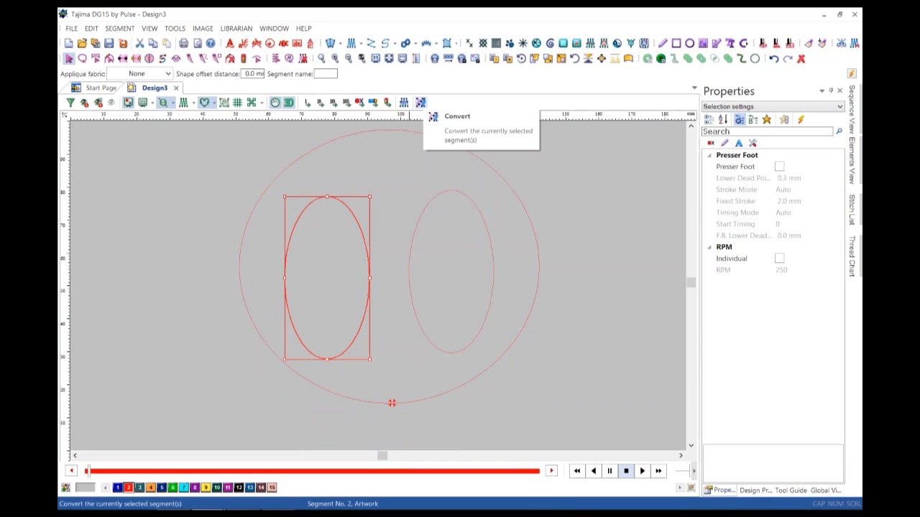
click(421, 102)
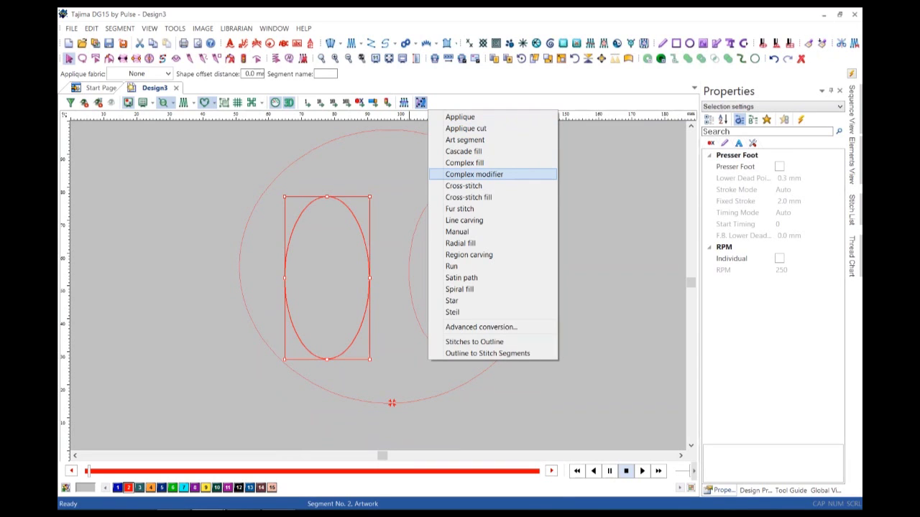
click(475, 174)
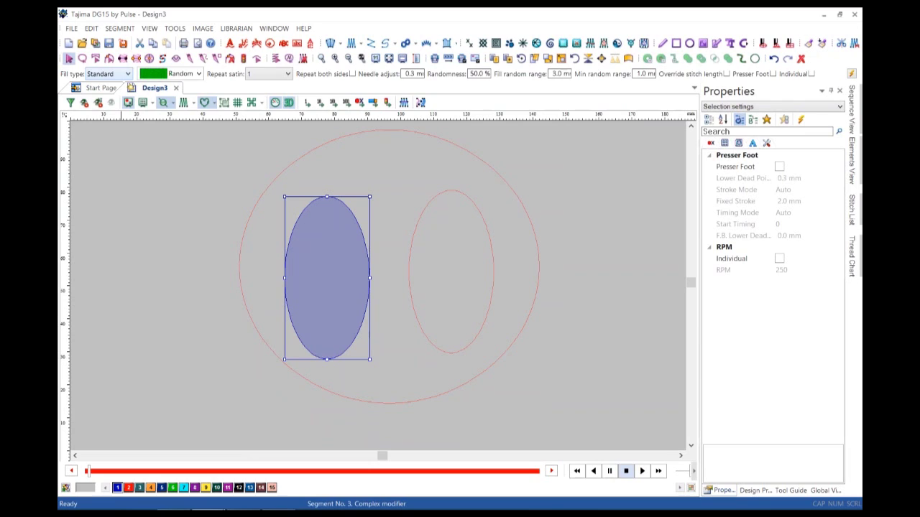
Switch the left oval's fill from Random to a numbered Pattern 2x style.
click(198, 73)
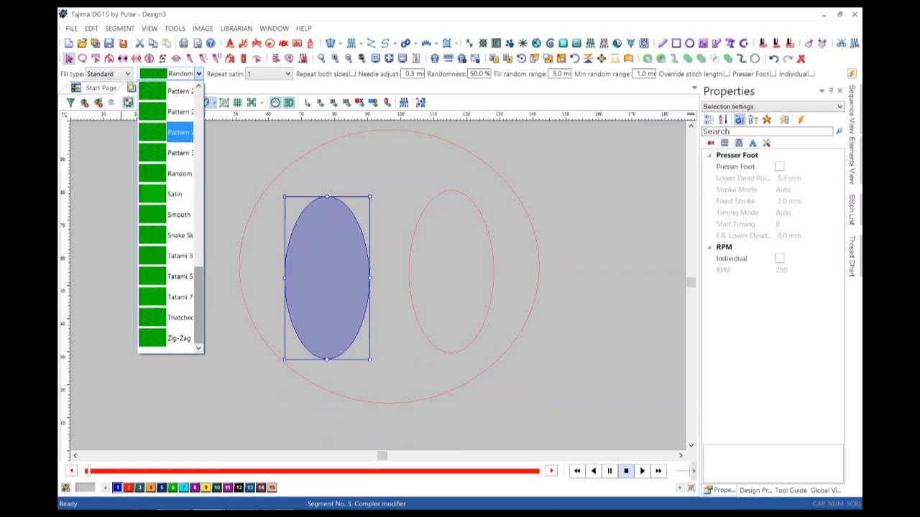
scroll(171, 216, up, 3)
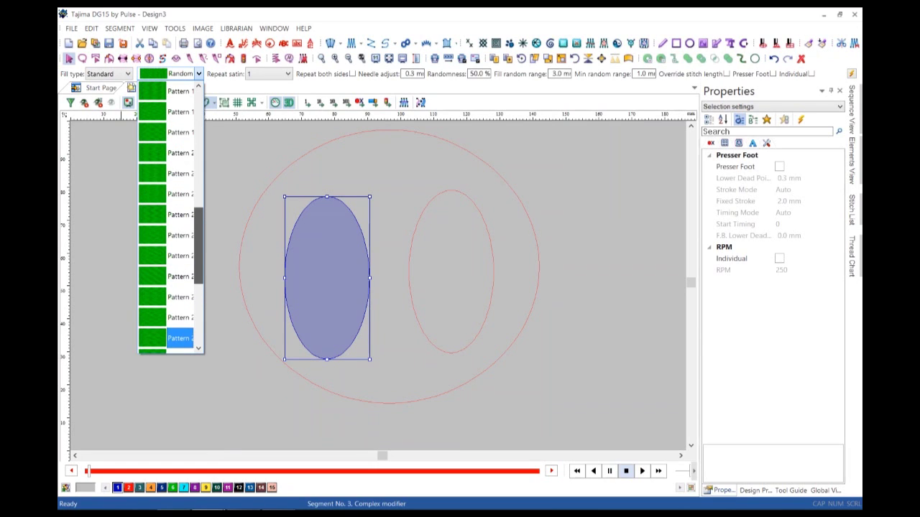
scroll(180, 216, up, 1)
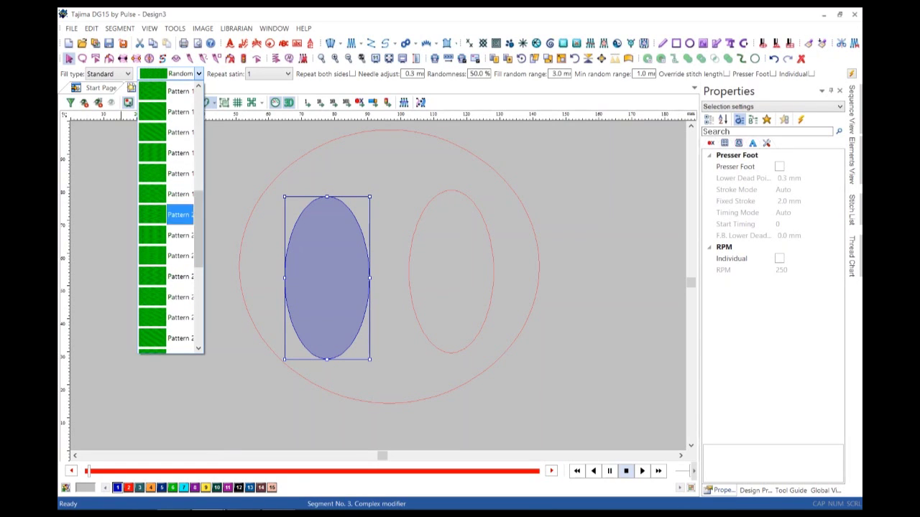
click(179, 215)
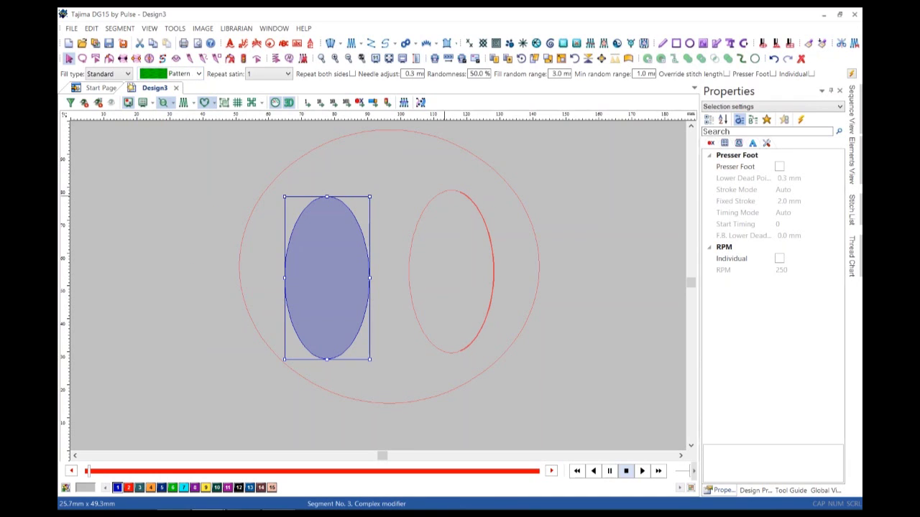
key(shift+Tab)
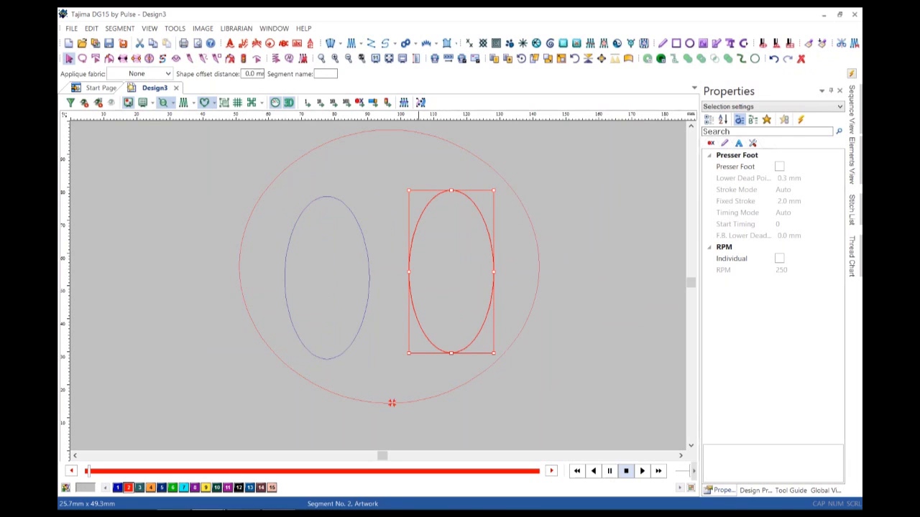
Convert the right inner oval to a Carved tile complex modifier with a Pattern tile.
click(421, 102)
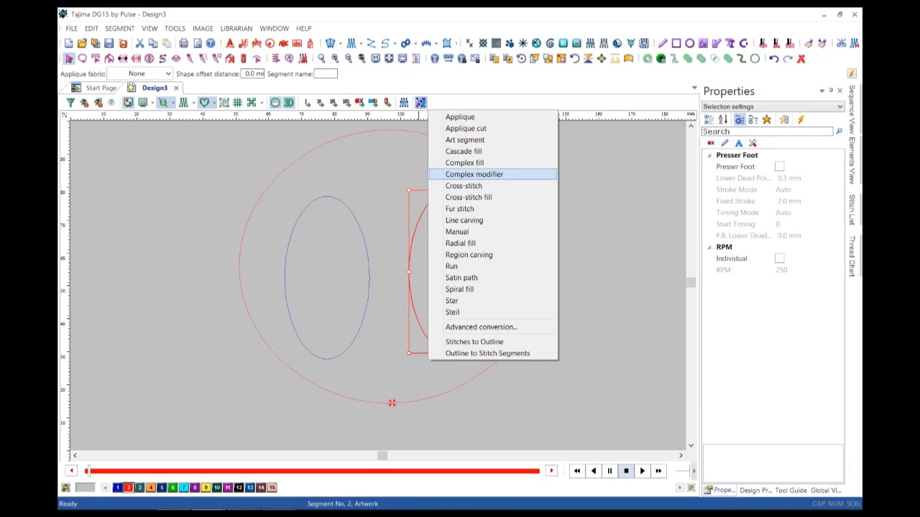
click(475, 174)
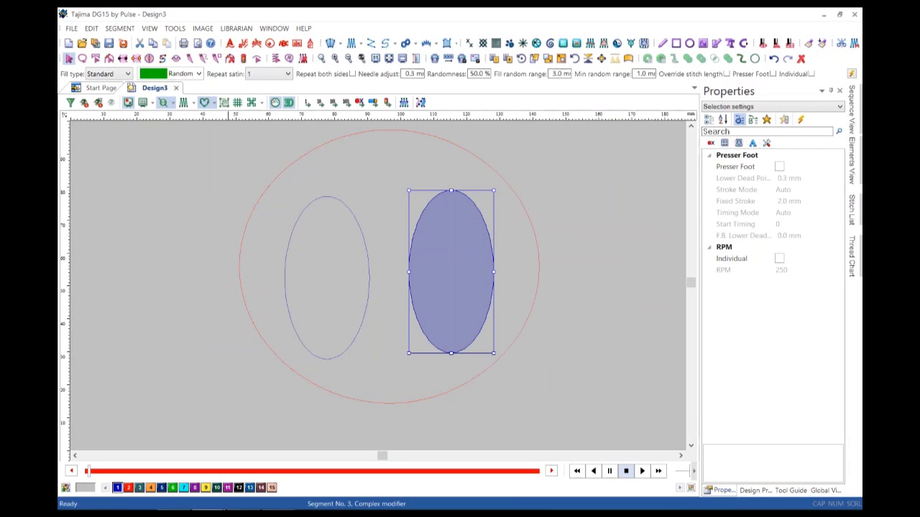
click(127, 73)
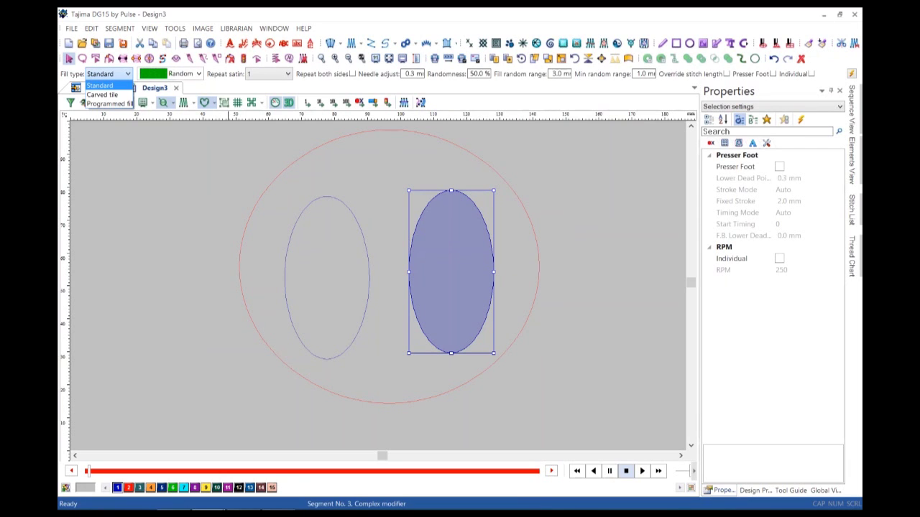
click(102, 95)
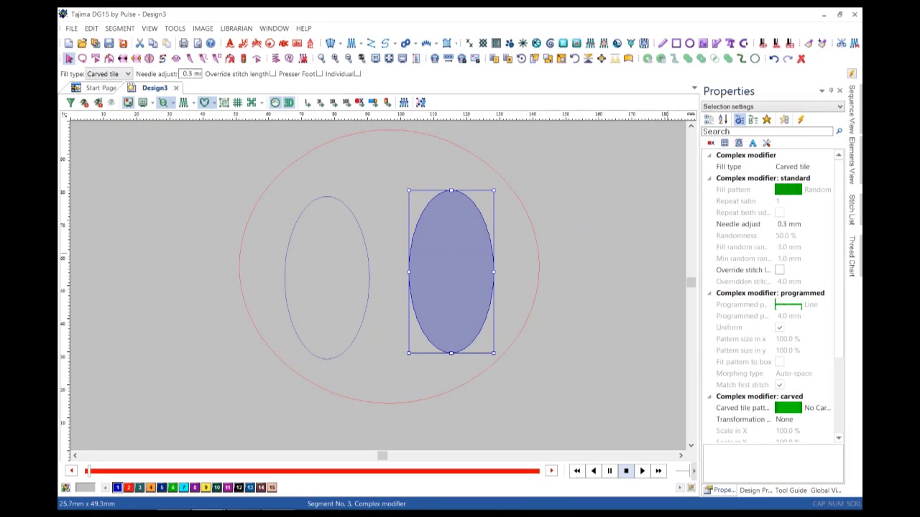
click(798, 408)
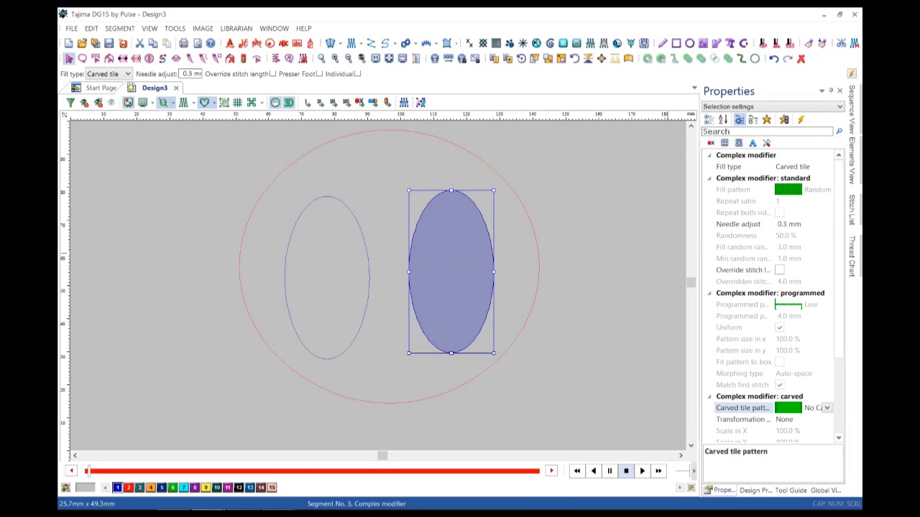
click(826, 408)
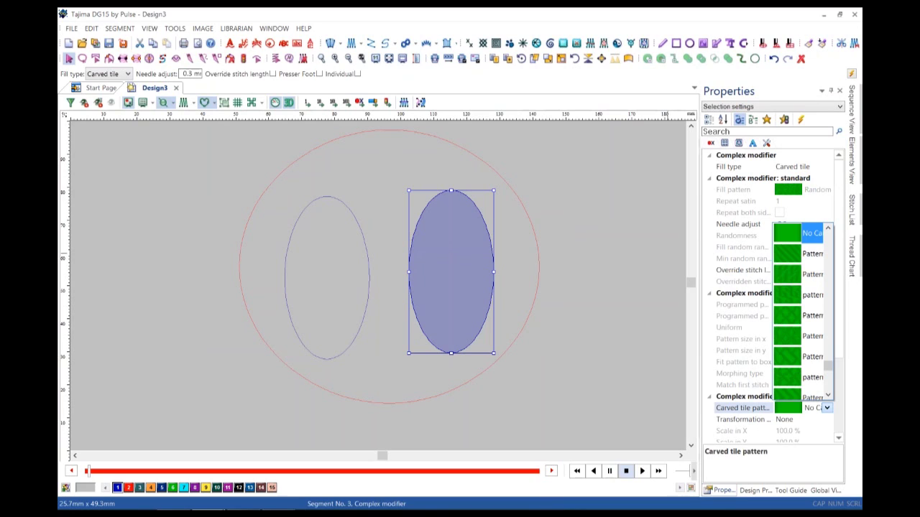
drag(828, 367, 827, 370)
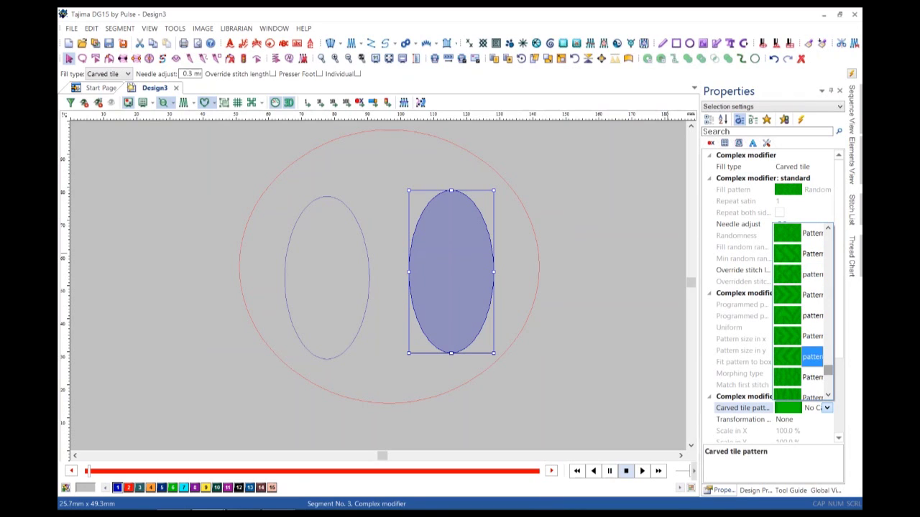
click(809, 335)
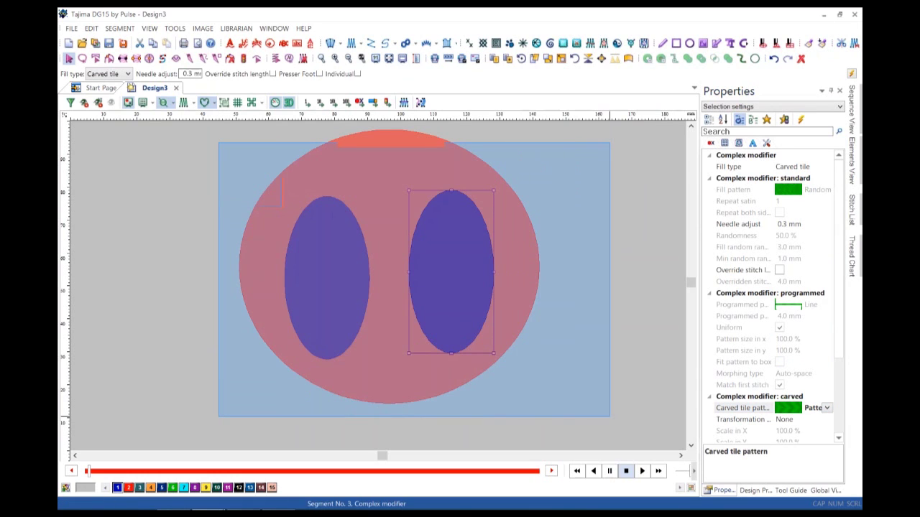
key(ctrl+a)
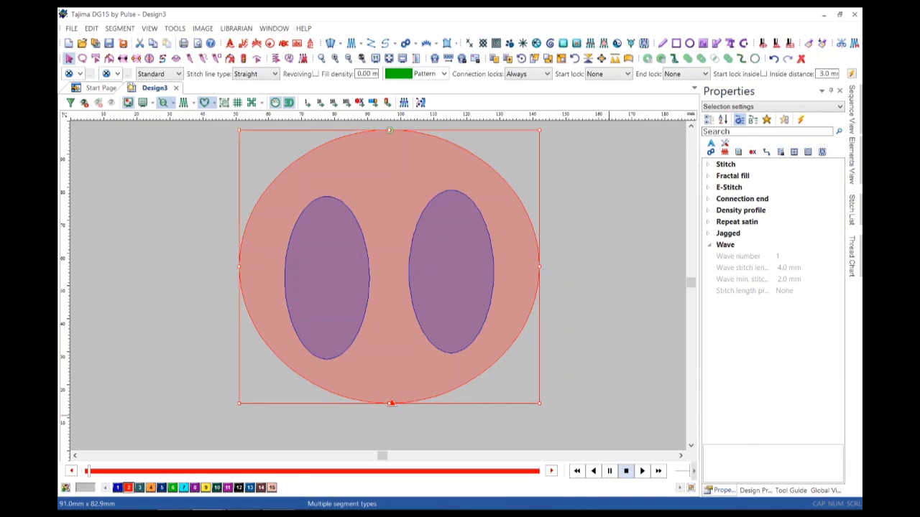
Replay the stitch-out, showing the 8833-stitch red fill embossed by both inner textures.
key(Escape)
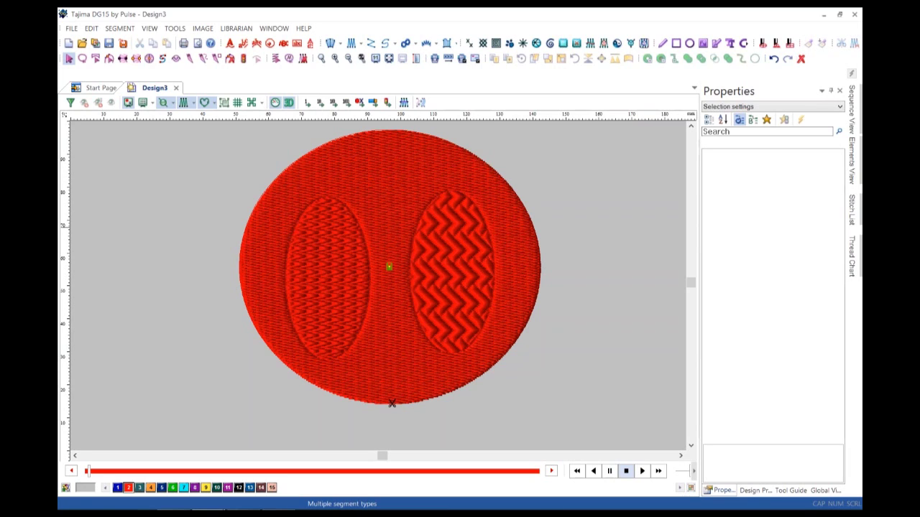
click(642, 471)
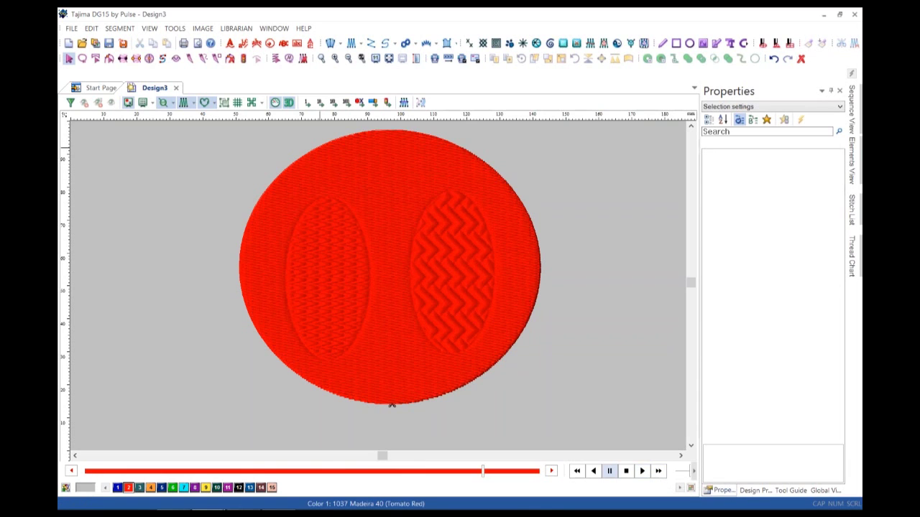
click(392, 404)
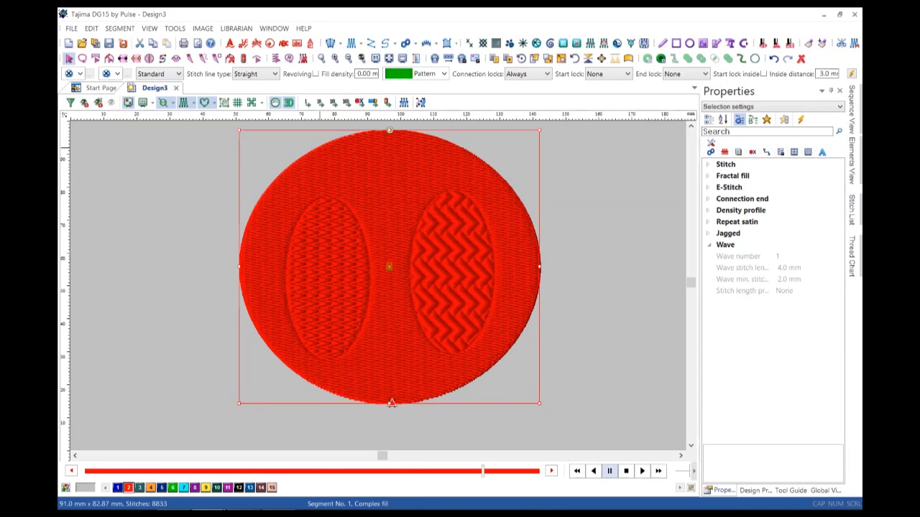
Give the big oval Wave stitch lines with a curved guide and wave number 2.
click(274, 74)
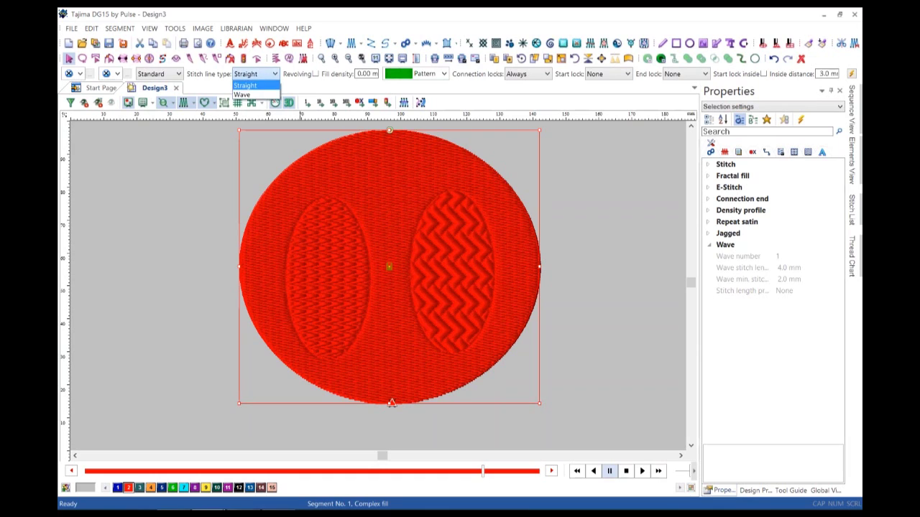
click(247, 96)
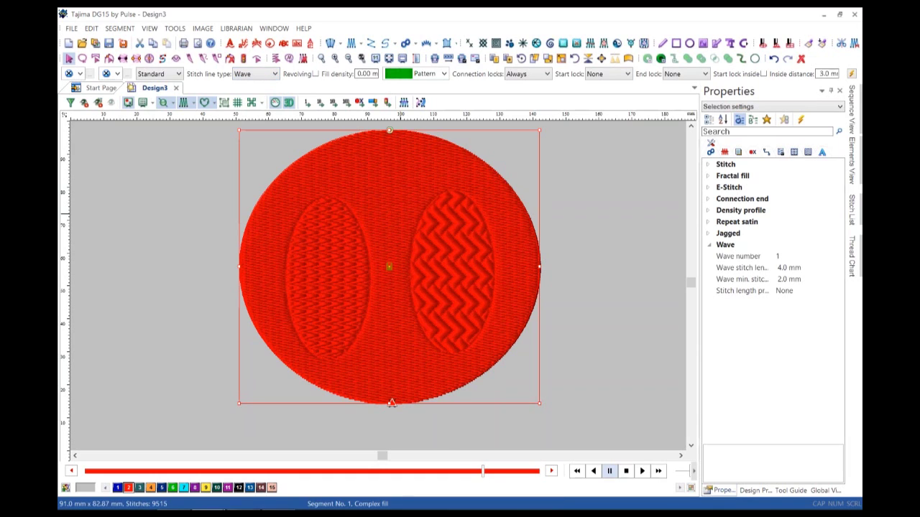
click(176, 58)
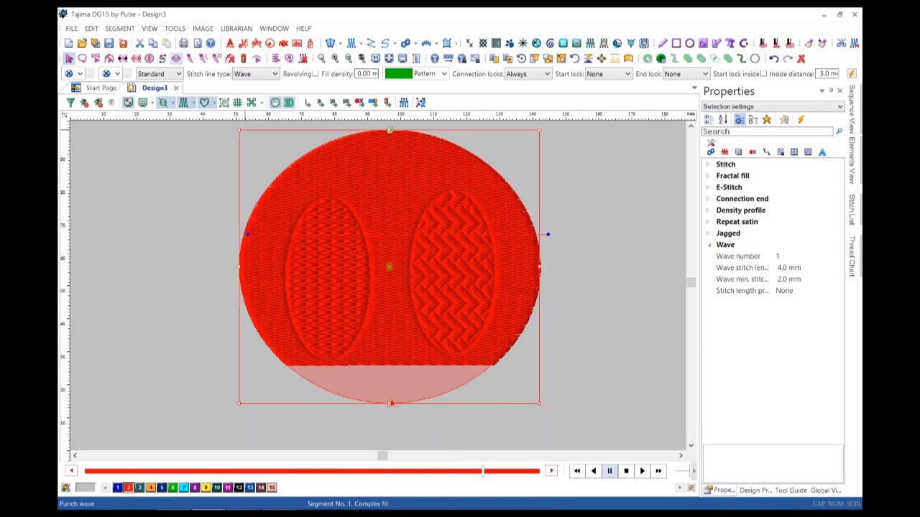
drag(382, 194, 458, 186)
click(622, 281)
key(Return)
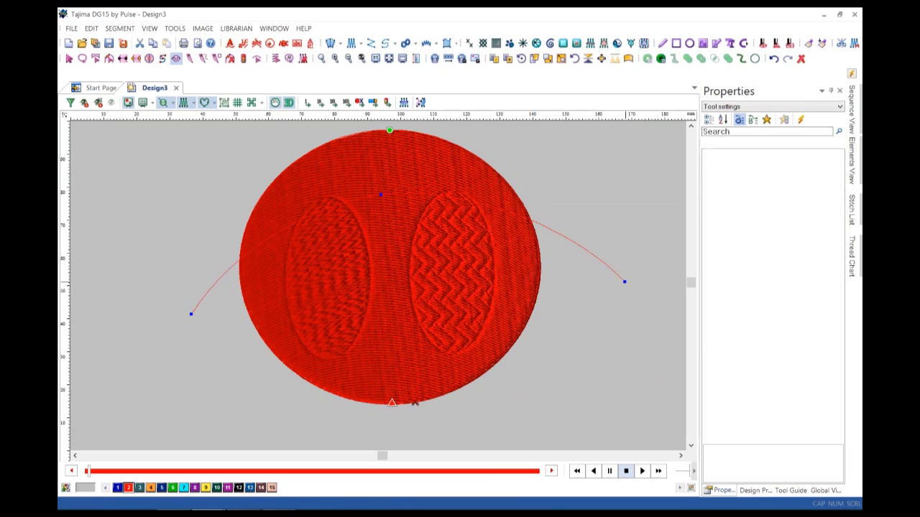
key(Escape)
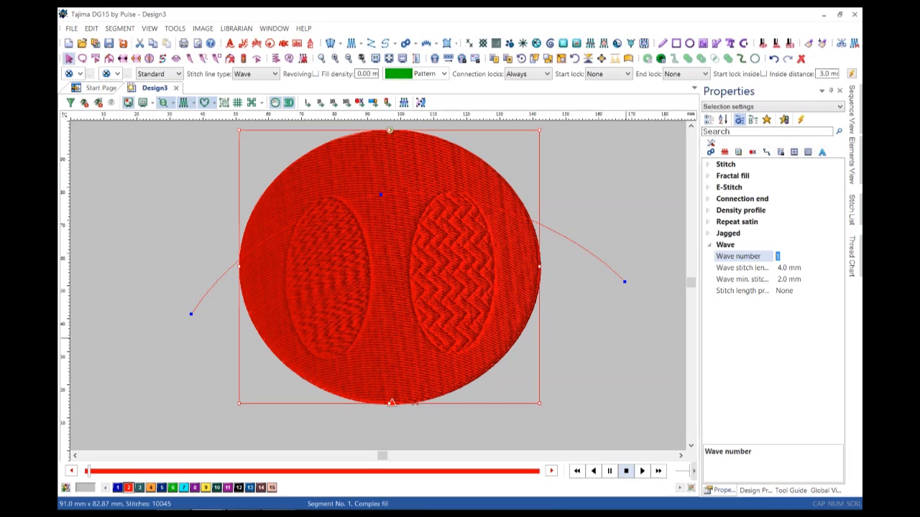
key(Return)
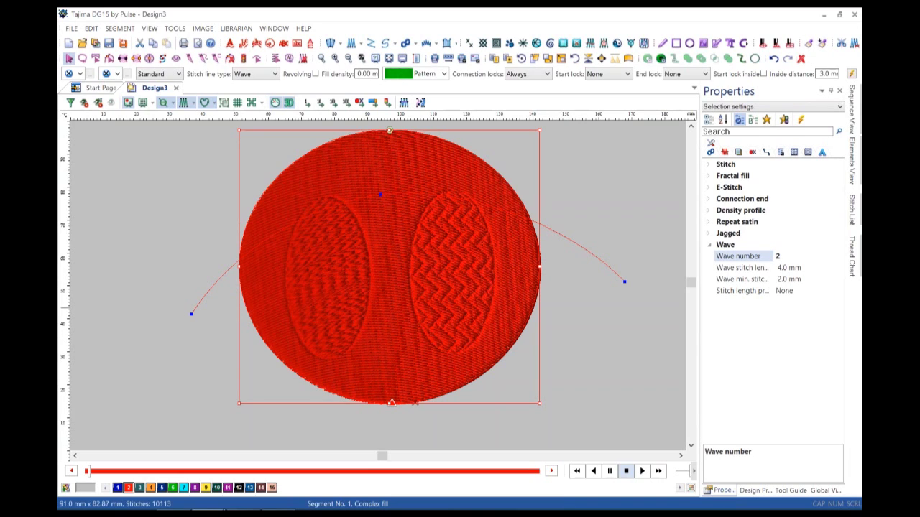
Redraw the upper arching and lower sagging guide curves, regenerating 10113 stitches.
click(176, 58)
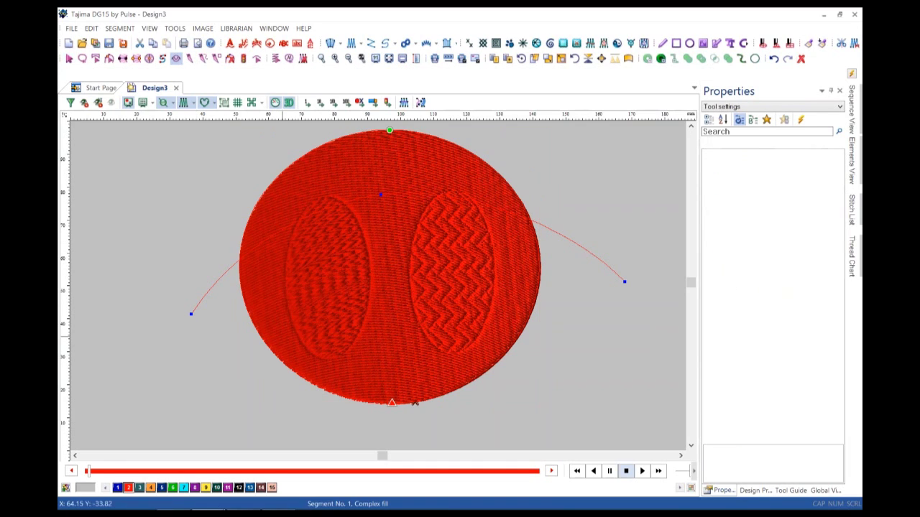
key(Escape)
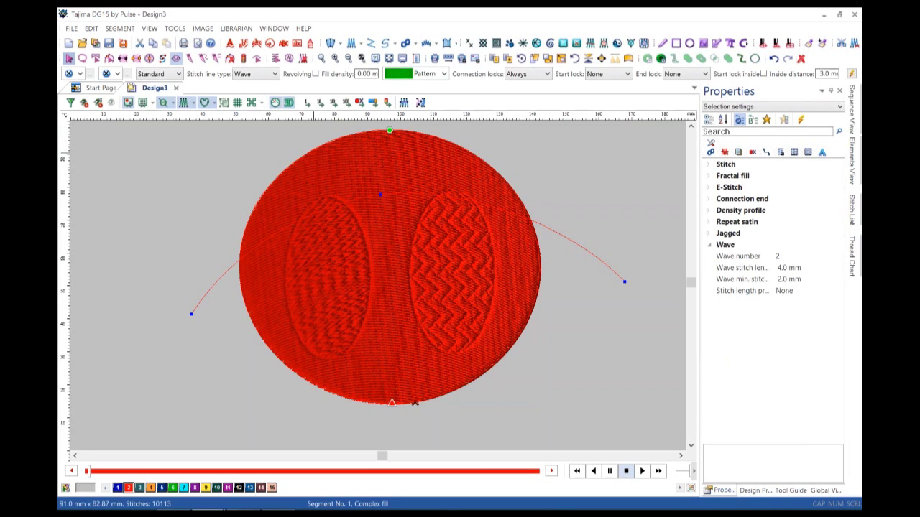
click(415, 403)
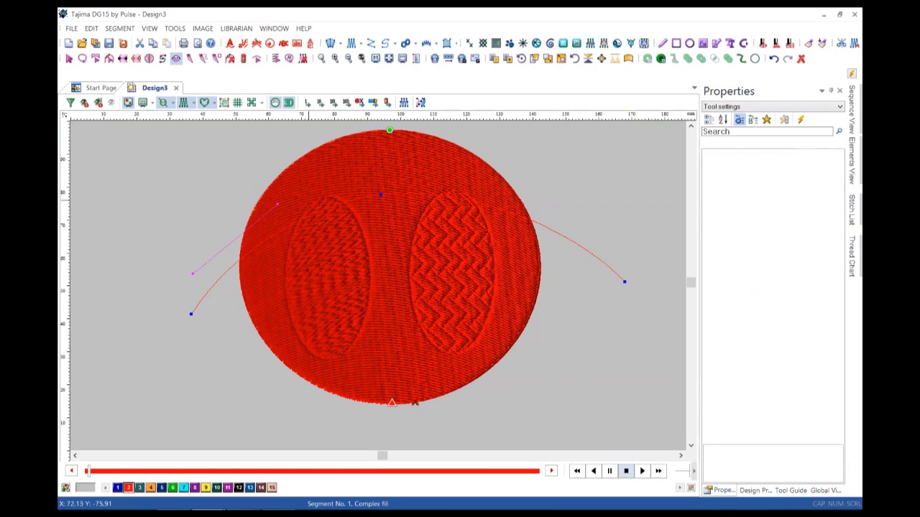
click(361, 168)
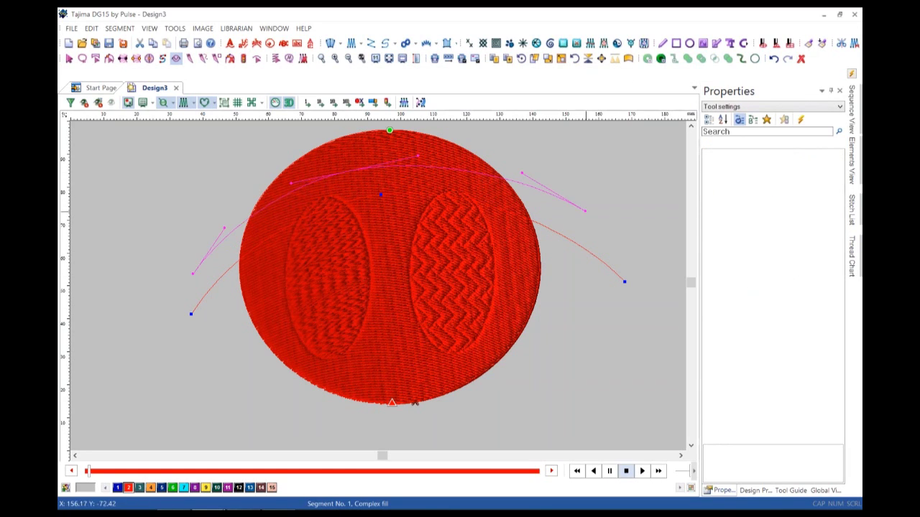
click(616, 260)
click(397, 376)
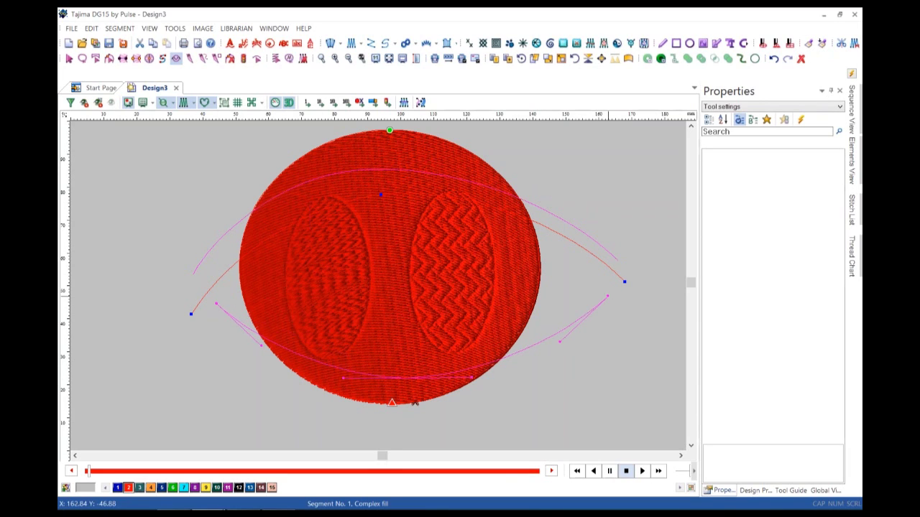
key(Return)
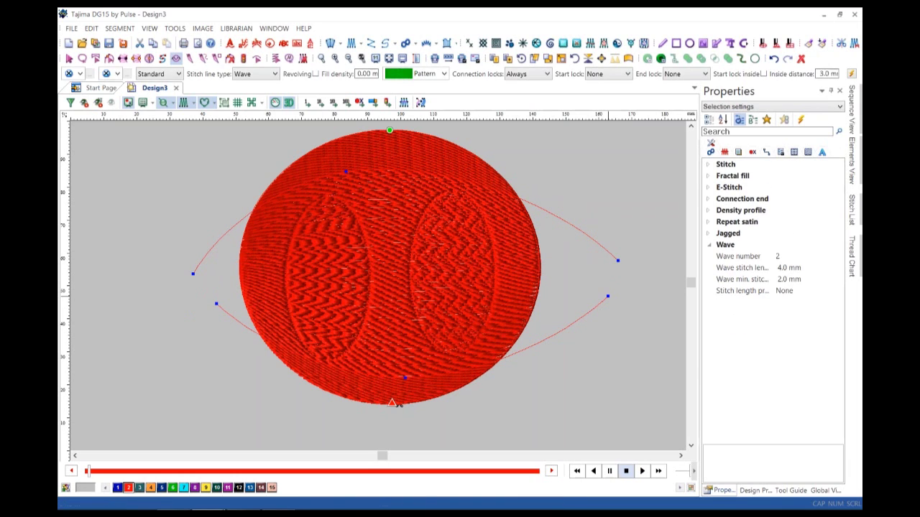
click(642, 471)
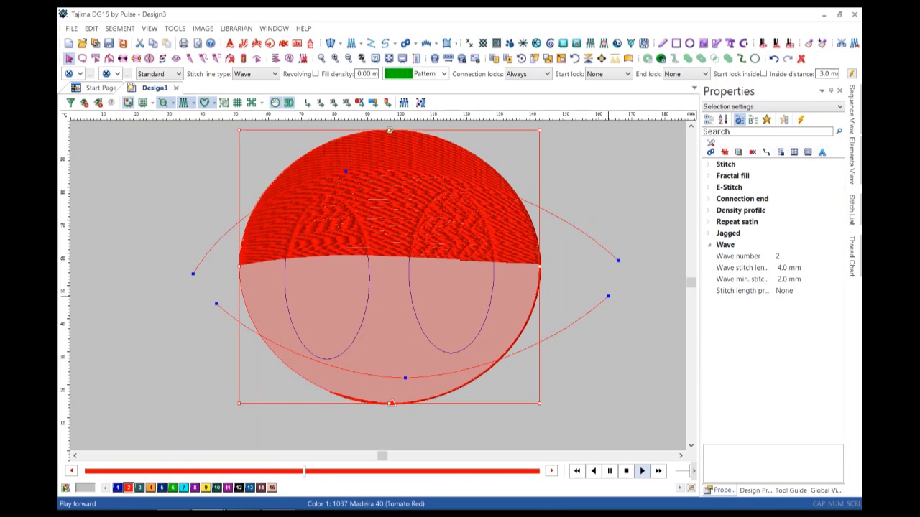
click(658, 471)
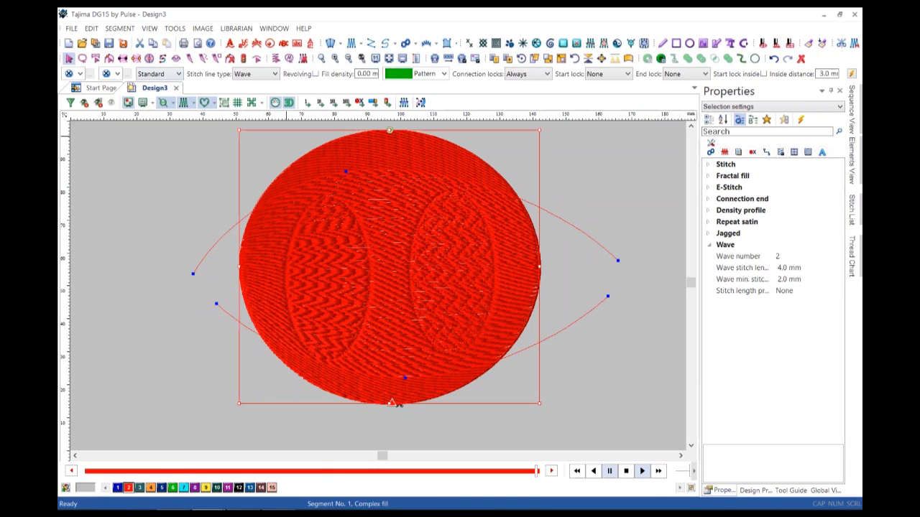
key(alt+Down)
key(Down)
key(Down)
Give the outer oval a programmed fill with the arrow Pattern stitch line.
key(Return)
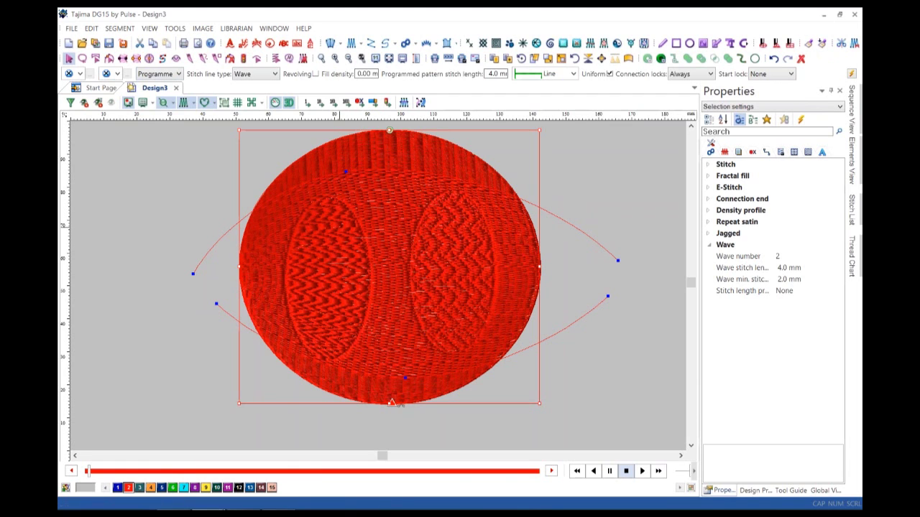
key(alt+Down)
key(Down)
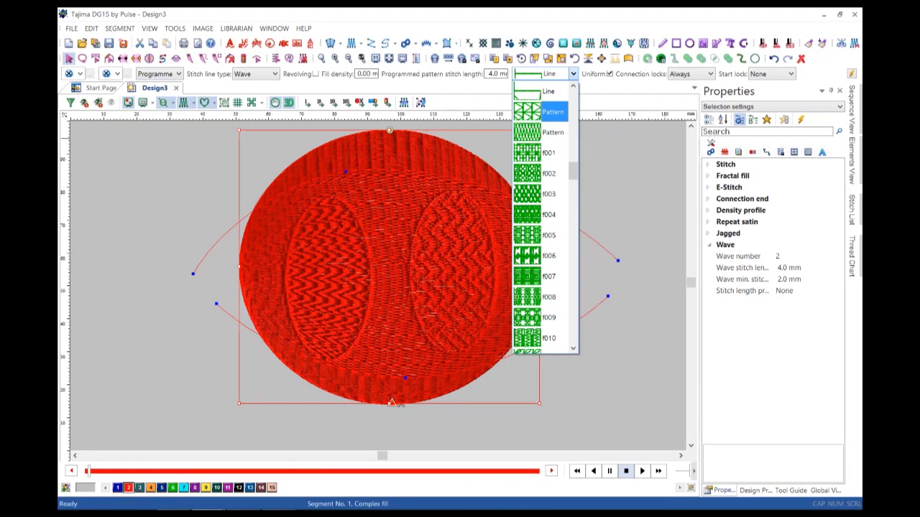
key(Return)
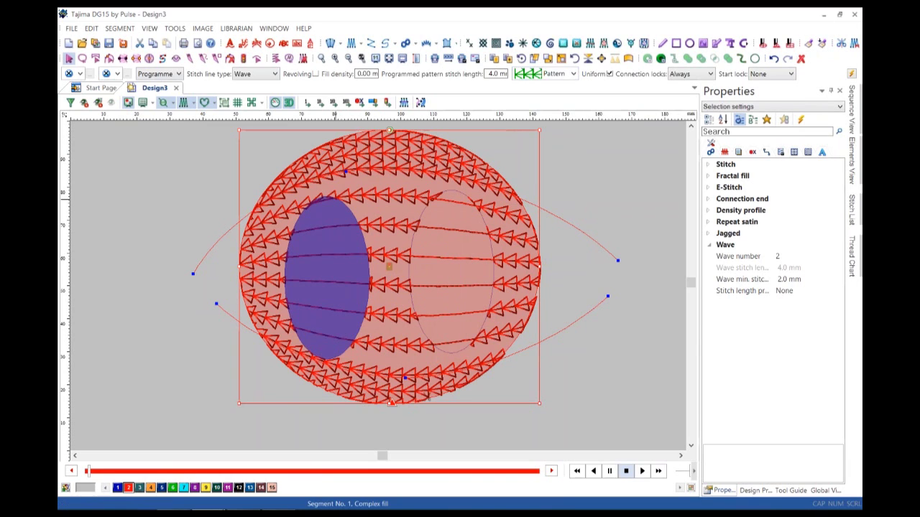
Set the left inner oval to programmed fill with pattern f010.
click(327, 276)
key(alt+Down)
key(Down)
key(Return)
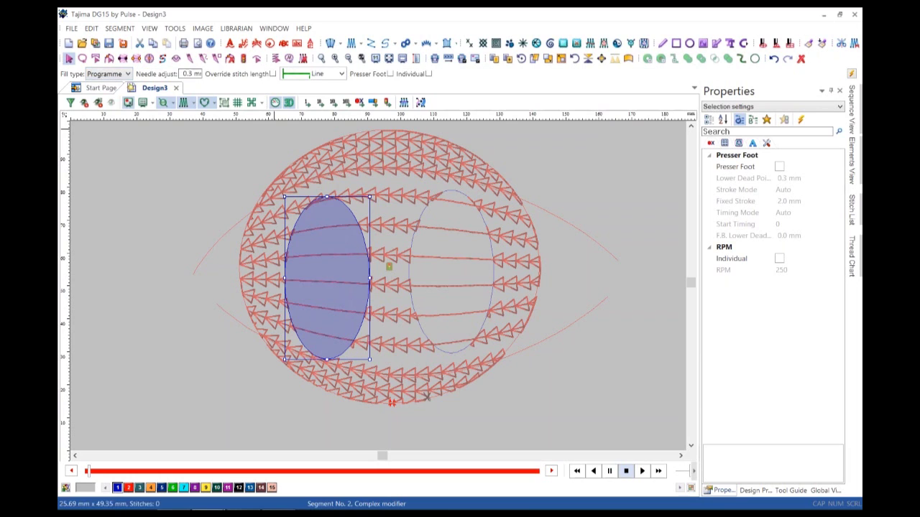
key(alt+Down)
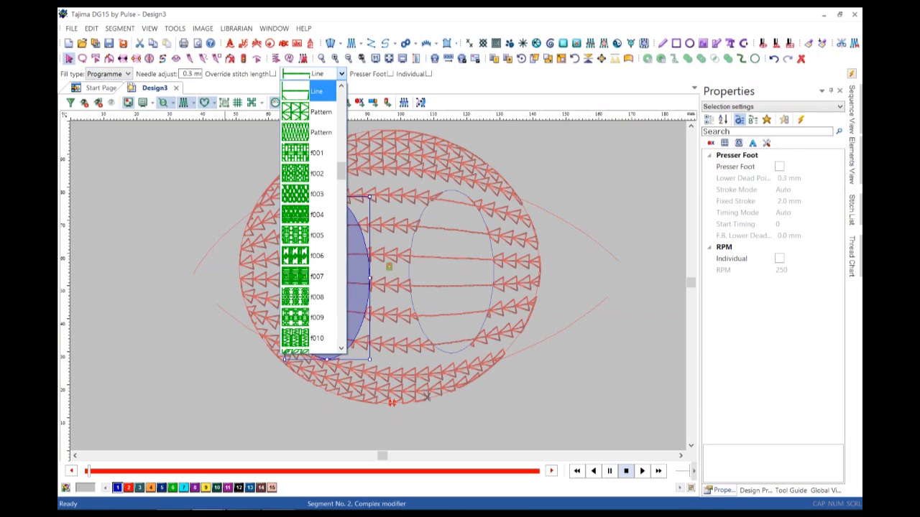
key(Down)
key(Down)
key(Down)
key(Down)
key(Down)
key(Down)
key(Down)
key(Down)
key(Down)
key(Down)
key(Down)
key(Down)
key(Down)
key(Down)
key(Down)
key(Down)
key(Down)
key(Down)
key(Down)
key(Down)
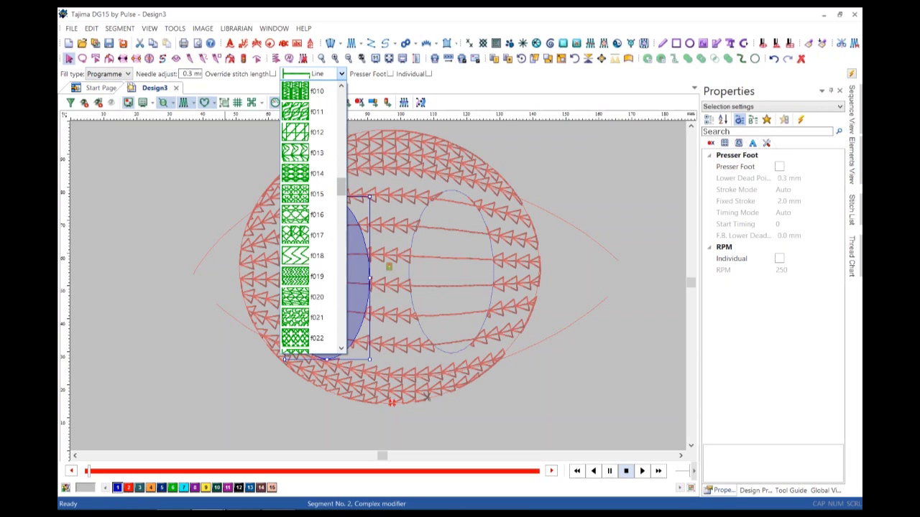
key(Up)
key(Up)
key(Up)
key(Up)
key(Up)
key(Up)
key(Up)
key(Up)
click(315, 91)
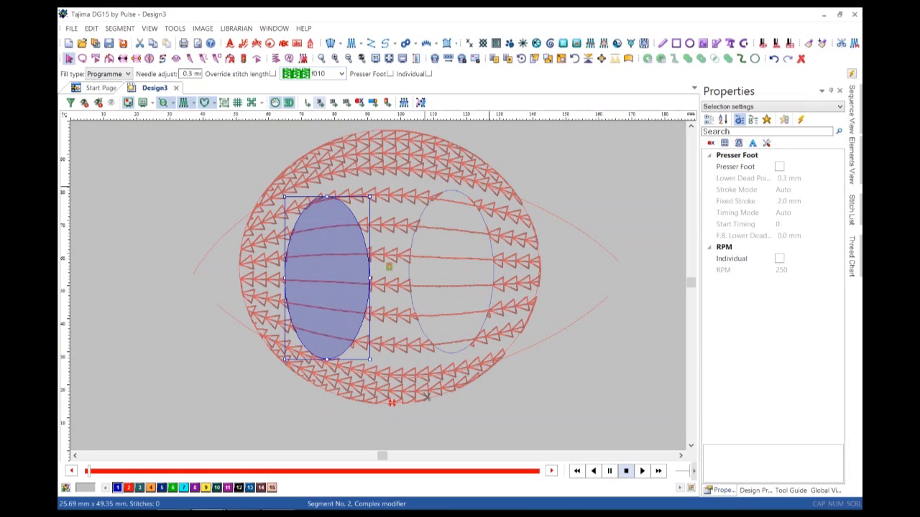
Set the right inner oval to programmed fill f006 and replay the stitch-out.
click(449, 190)
click(115, 74)
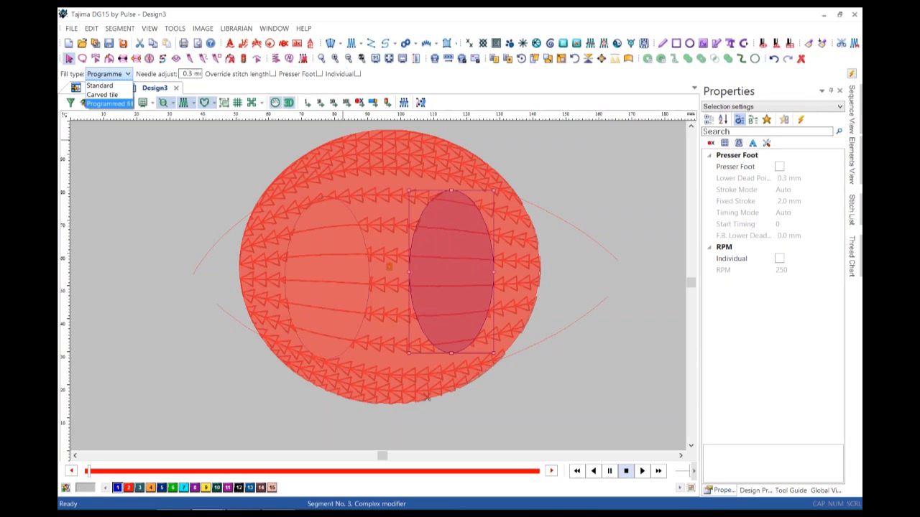
click(109, 104)
click(341, 73)
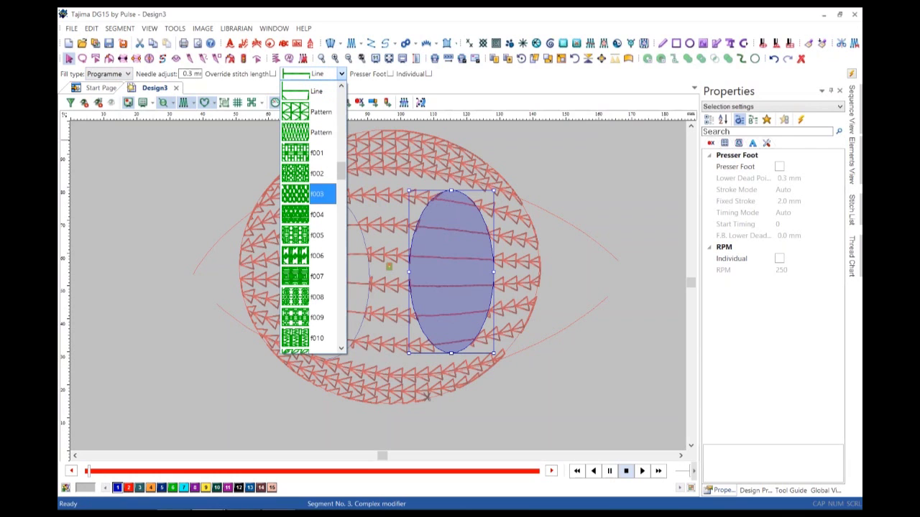
click(317, 256)
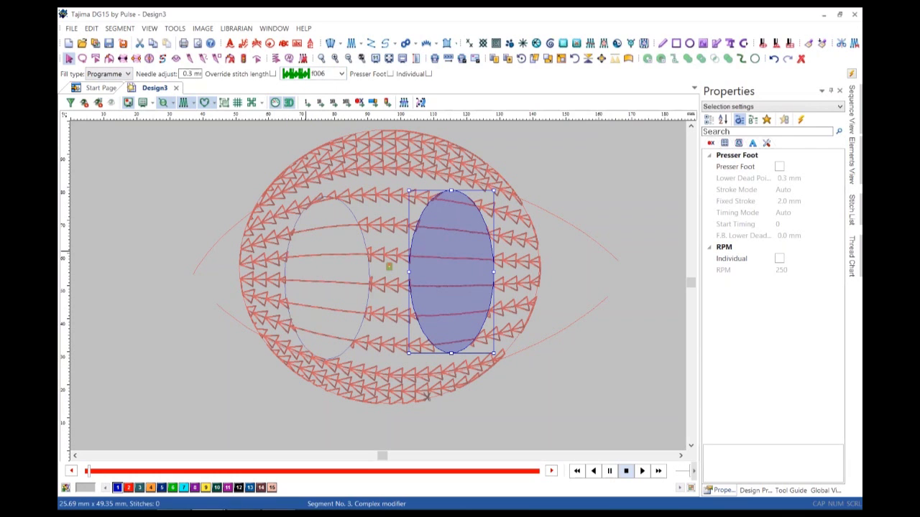
key(Escape)
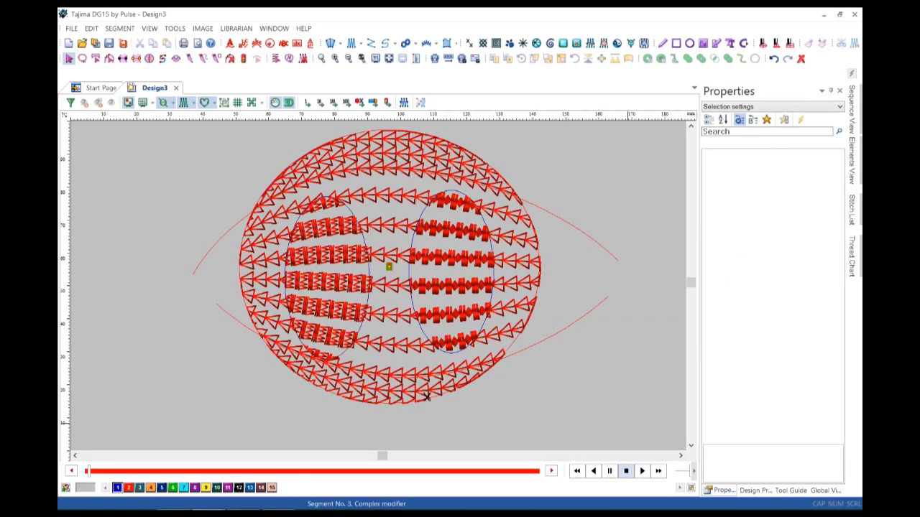
click(642, 470)
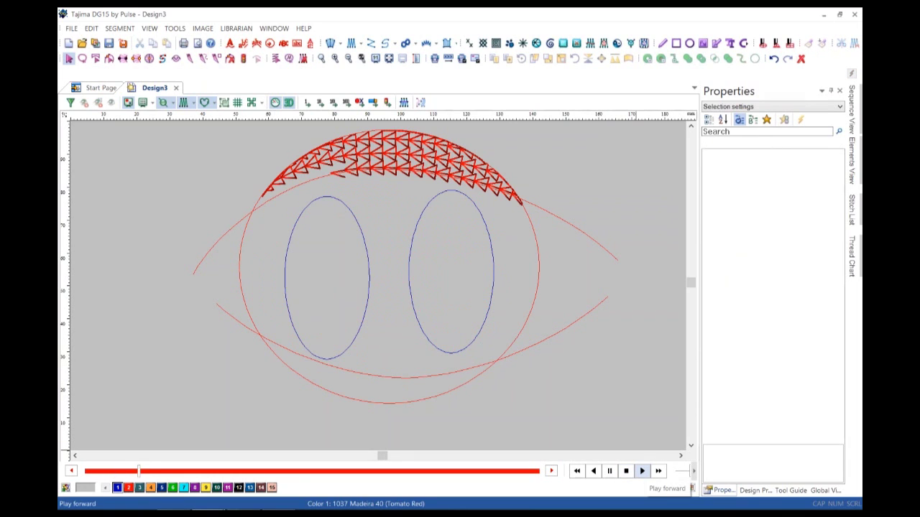
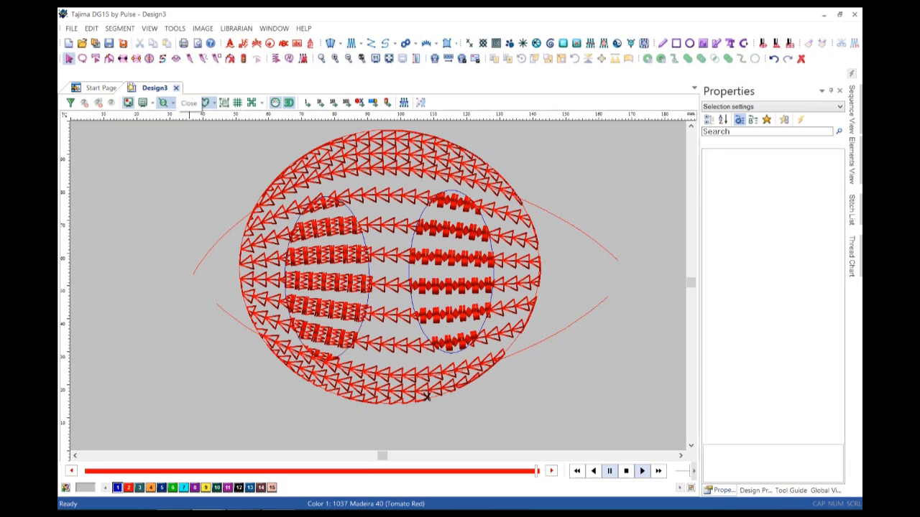
Close Design3, discarding its changes, and create a new Monogram document.
click(176, 87)
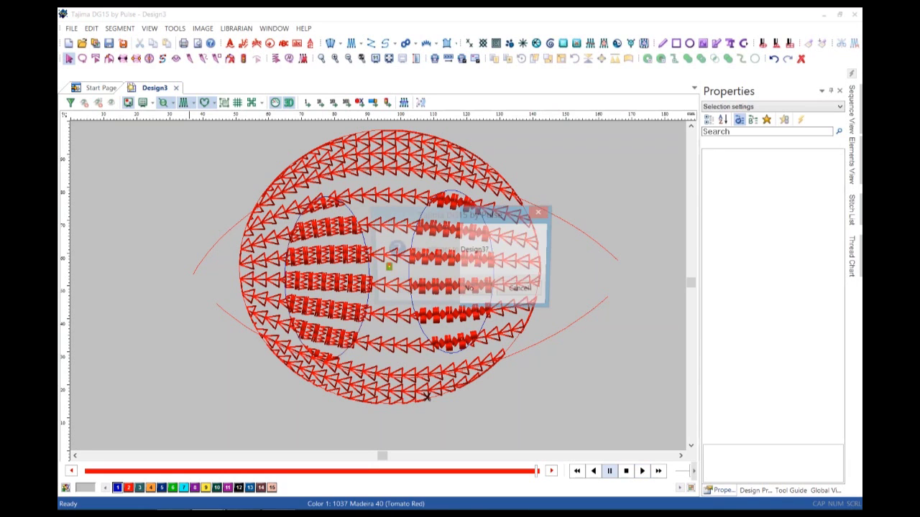
key(n)
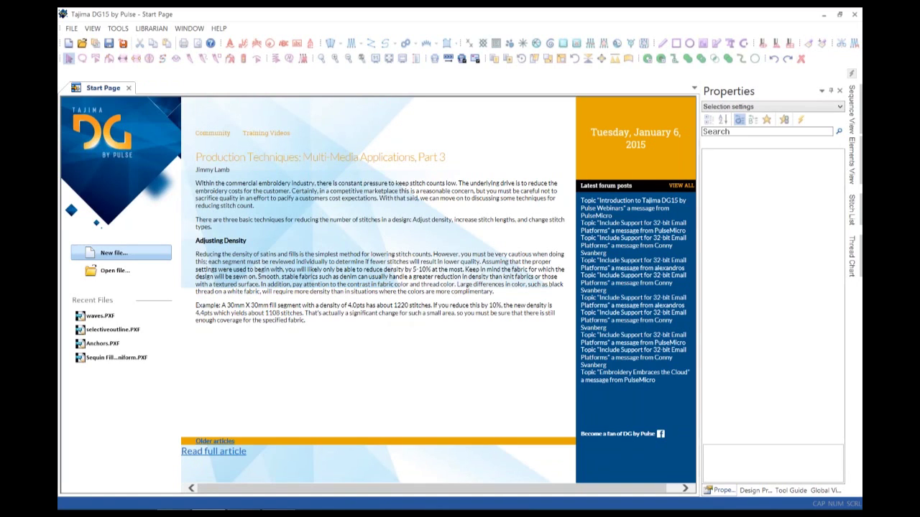
key(ctrl+n)
click(305, 259)
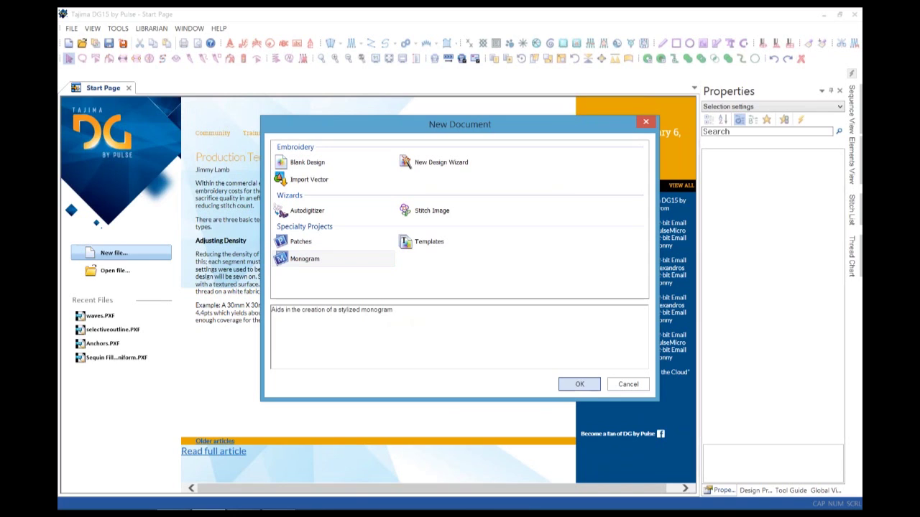
key(Return)
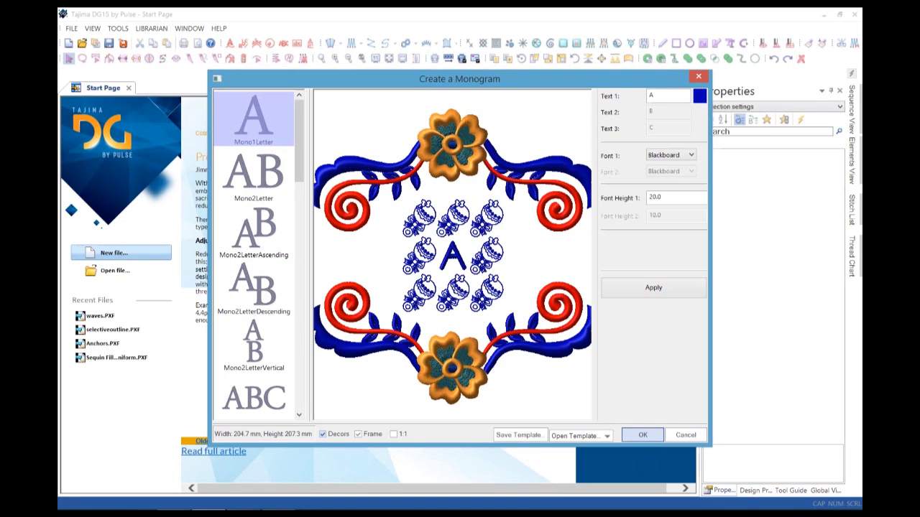
Toggle the Decors and Frame options, pick the three-letter ABC template, and generate the monogram.
click(323, 434)
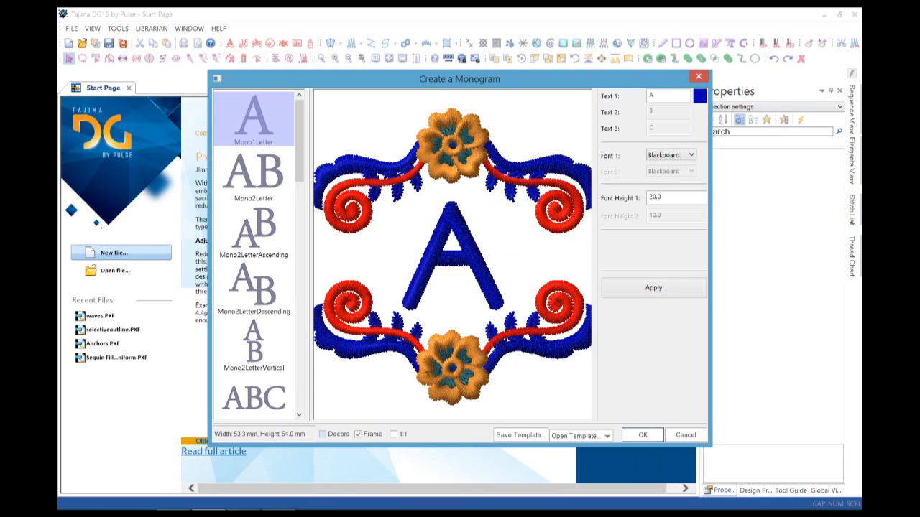
click(357, 434)
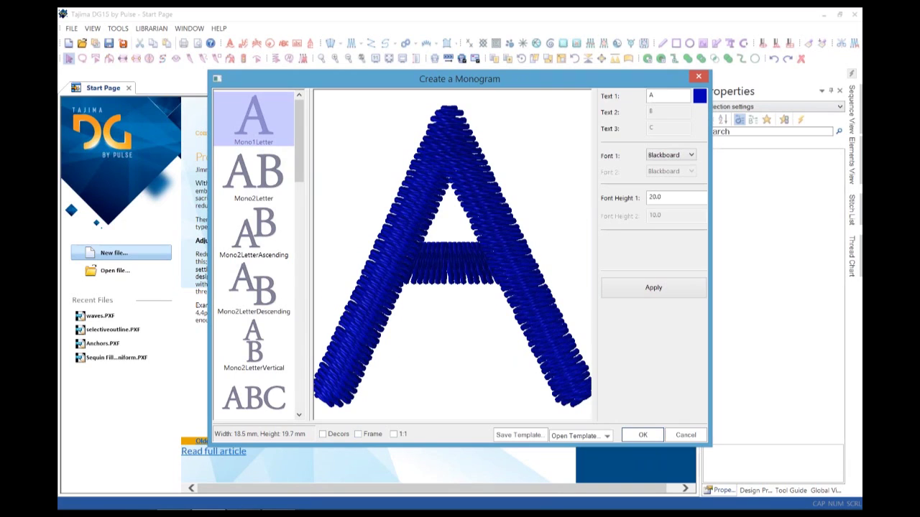
click(254, 398)
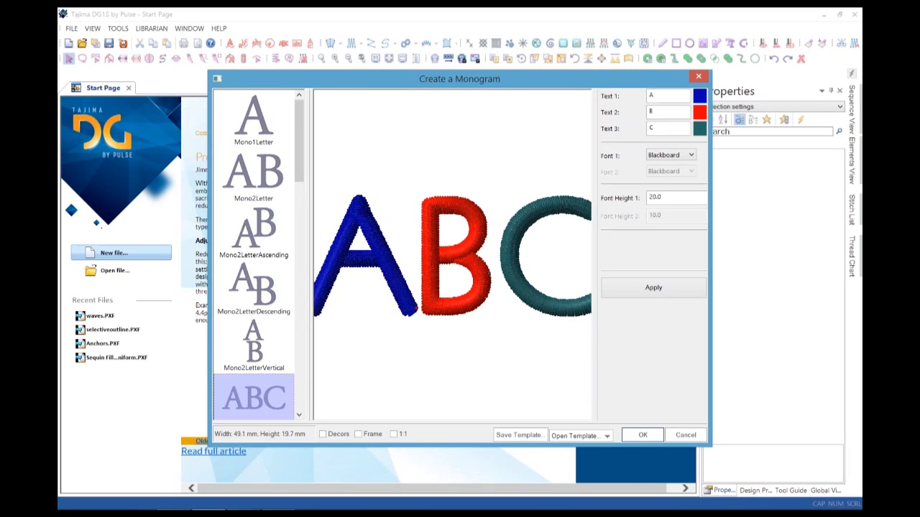
click(643, 435)
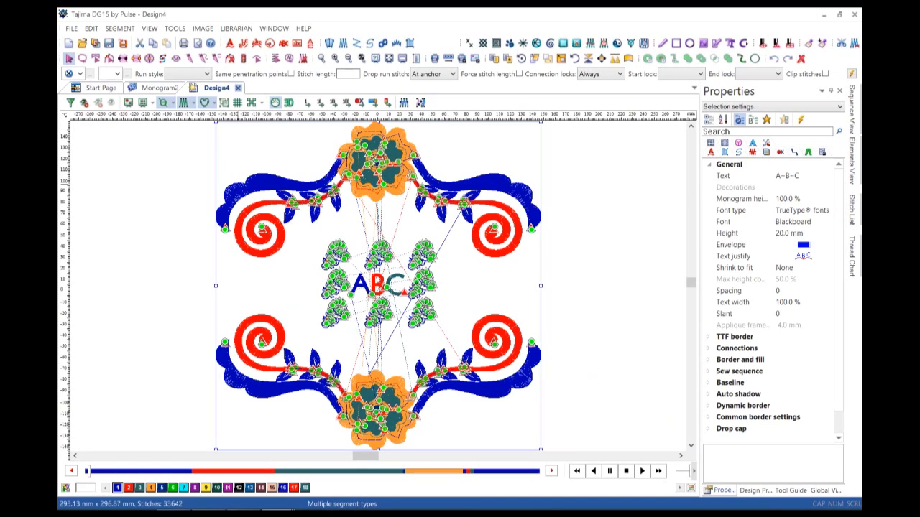
Close Design4 without saving and close Monogram2, then start a new Blank Design.
click(237, 87)
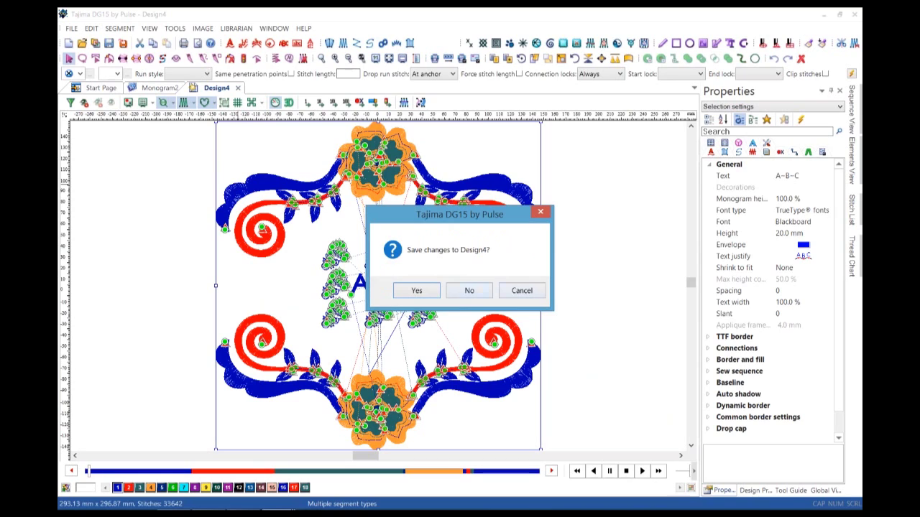
click(469, 291)
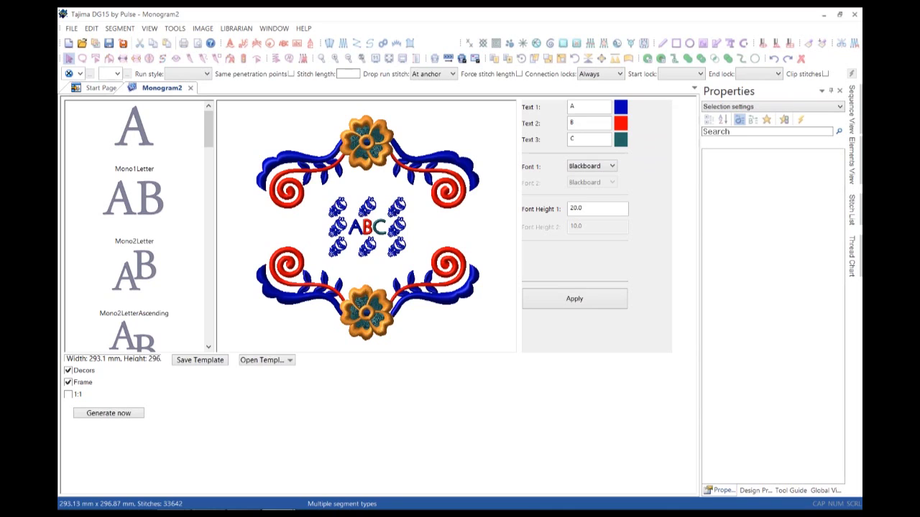
click(190, 88)
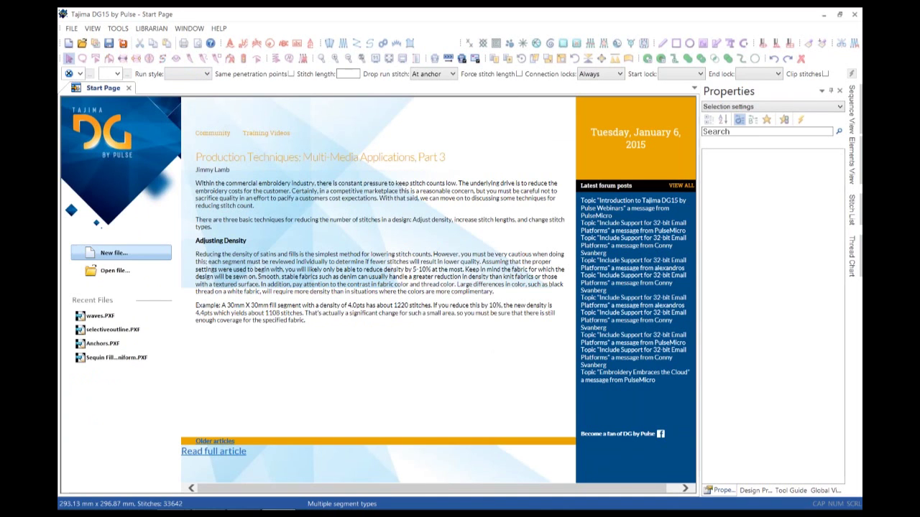
click(120, 253)
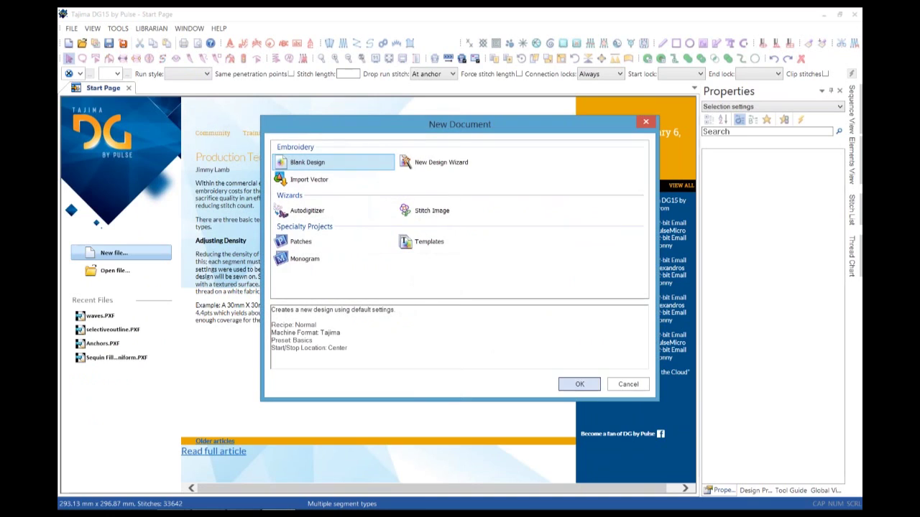
click(579, 385)
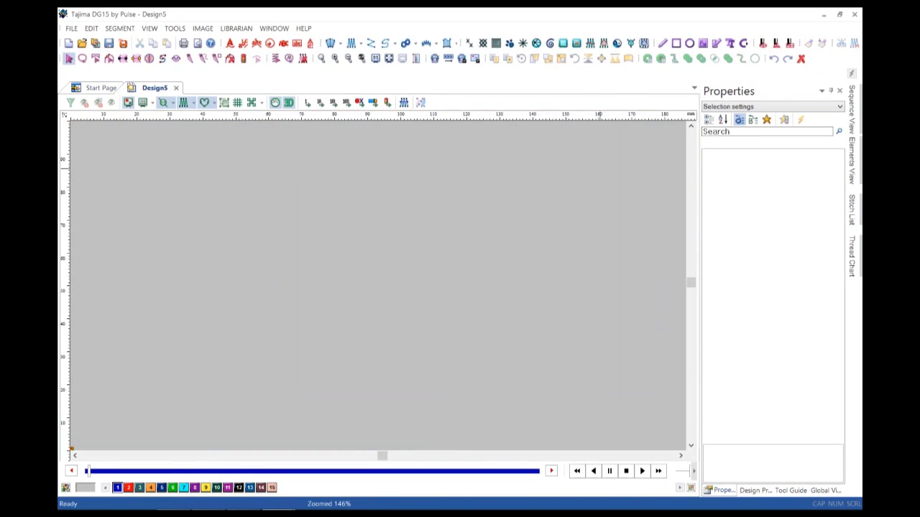
Draw a rectangle in the upper-left canvas and convert it to a Complex fill.
click(676, 43)
mouse_move(259, 196)
mouse_down()
mouse_move(356, 264)
mouse_move(390, 261)
mouse_move(367, 251)
mouse_up()
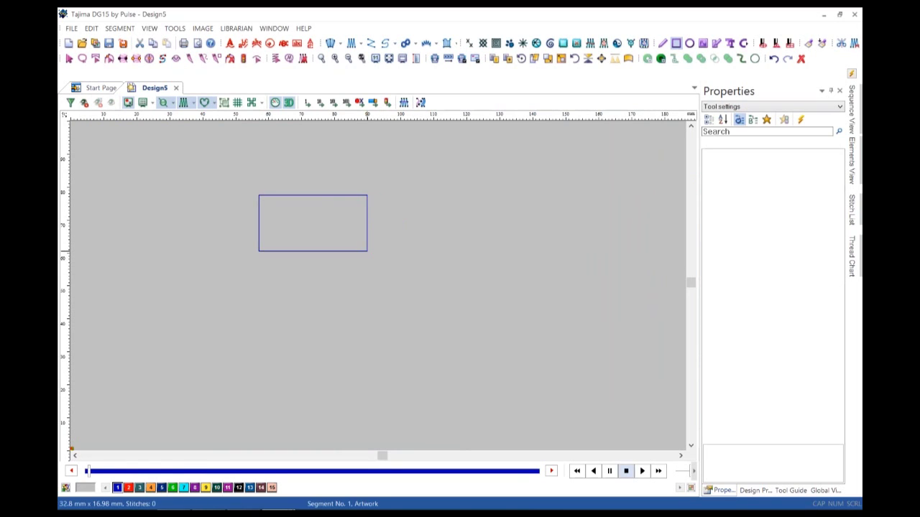
right_click(259, 195)
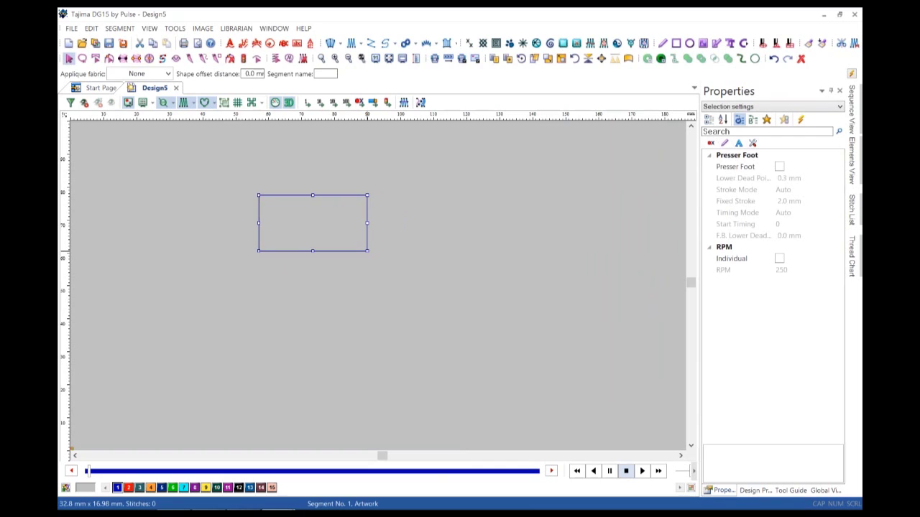
right_click(259, 195)
click(295, 248)
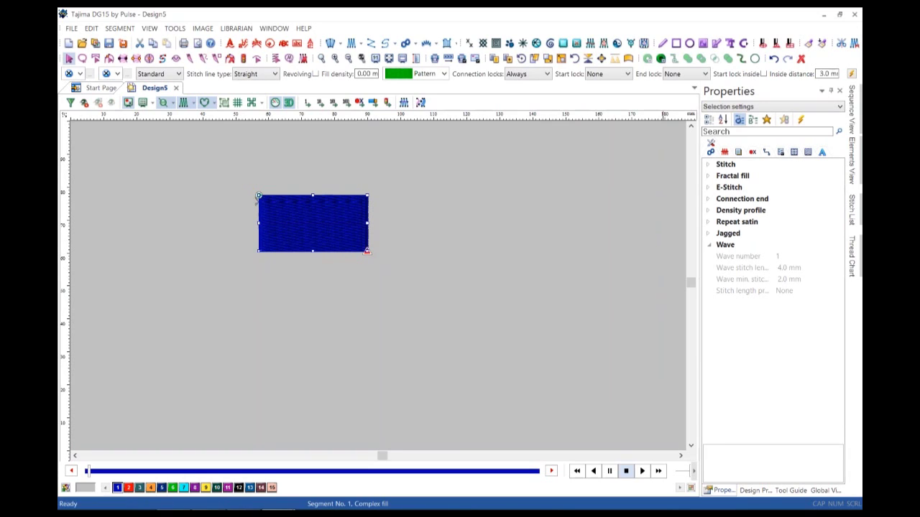
Place a Star 01 symbol to the right of the rectangle.
click(616, 45)
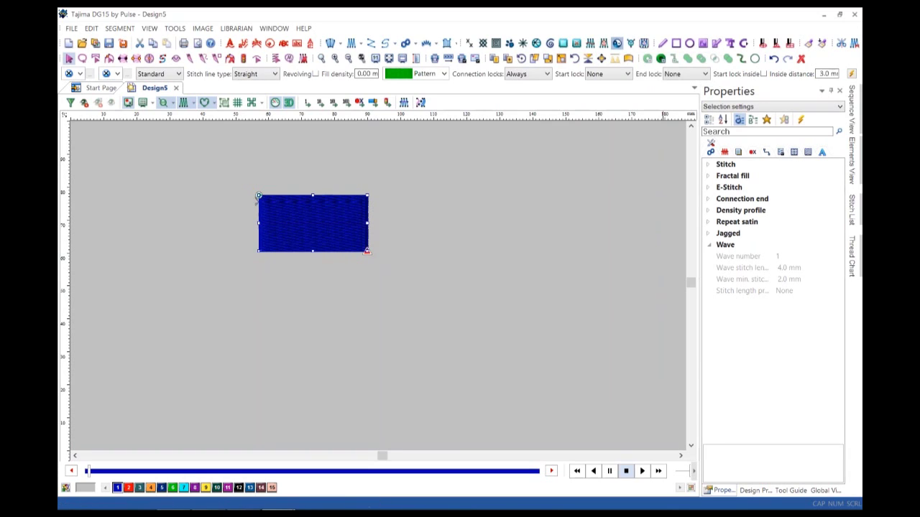
click(146, 74)
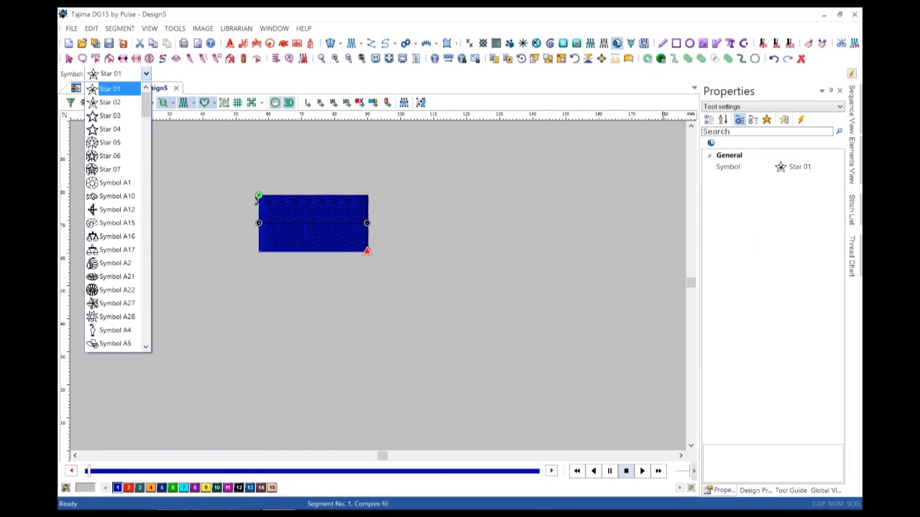
click(146, 74)
mouse_move(457, 263)
mouse_down()
mouse_move(463, 296)
mouse_move(462, 251)
mouse_up()
key(Escape)
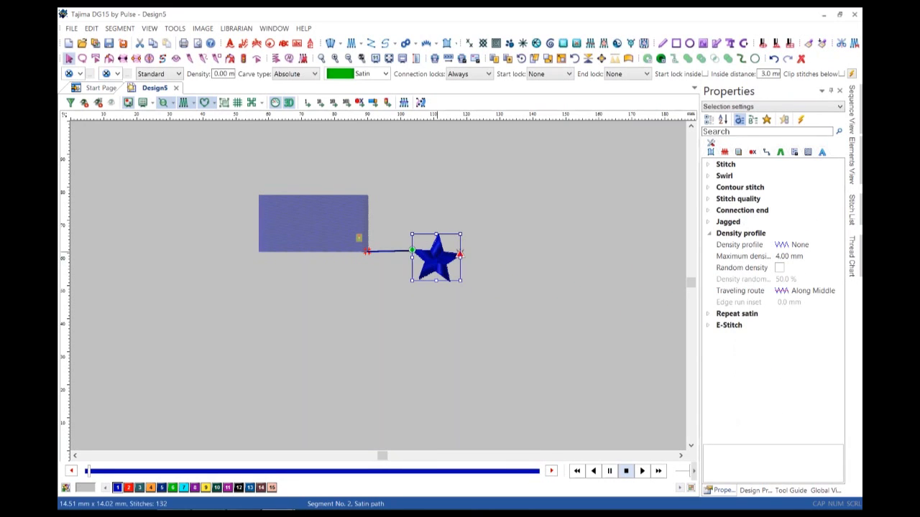
Align the star to the rectangle's middle right with offsets X 30 and Y 0.
right_click(437, 254)
mouse_move(469, 261)
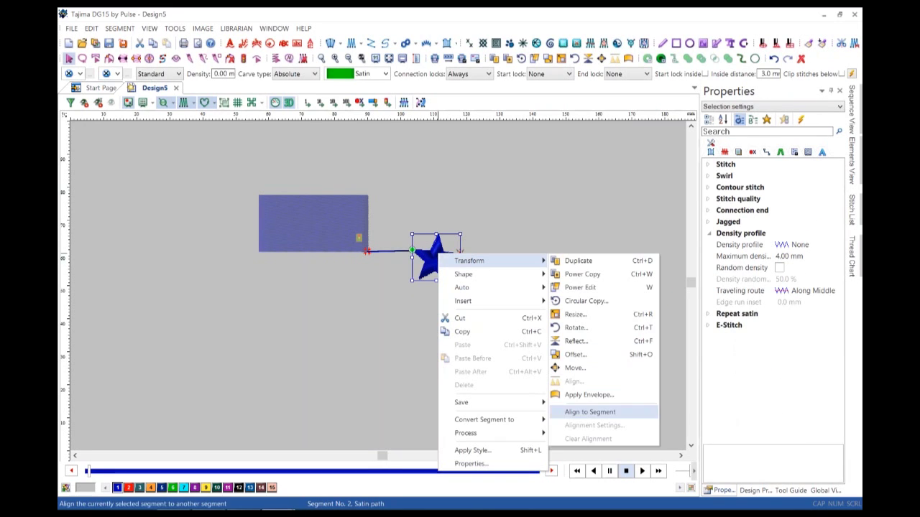
click(589, 412)
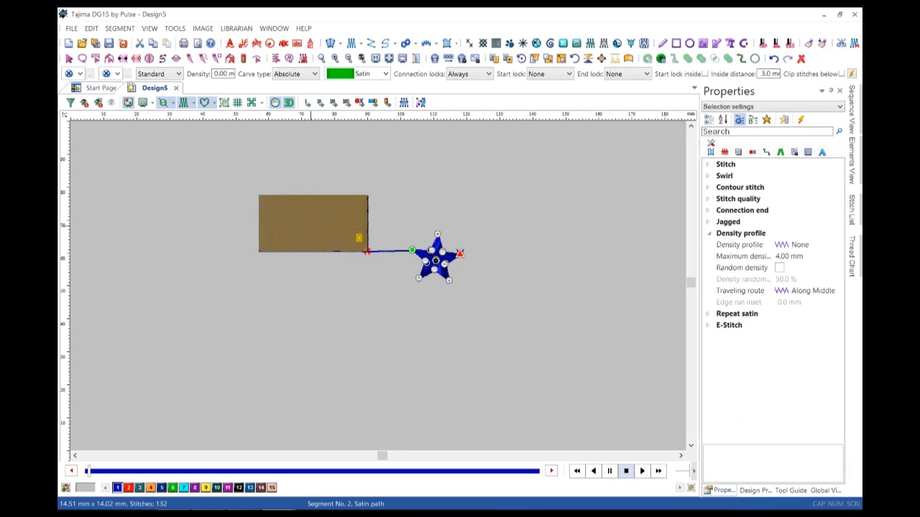
click(367, 252)
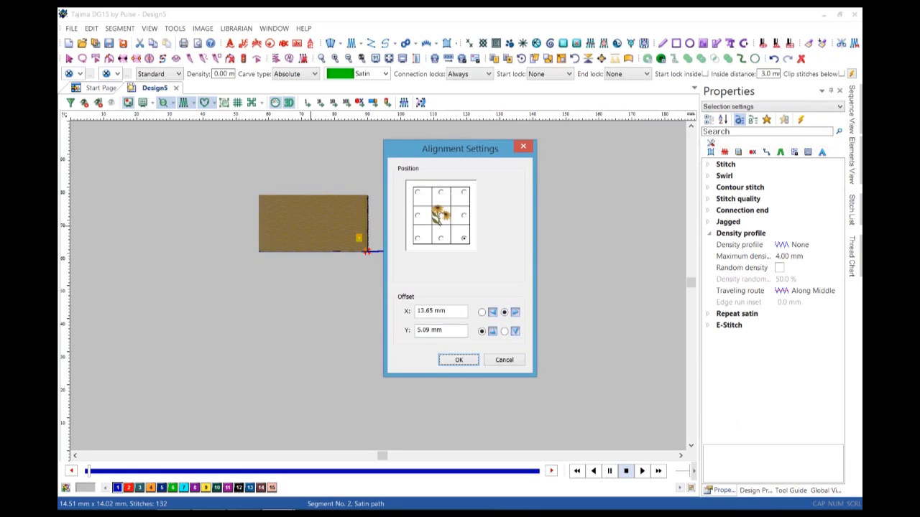
key(Up)
key(Tab)
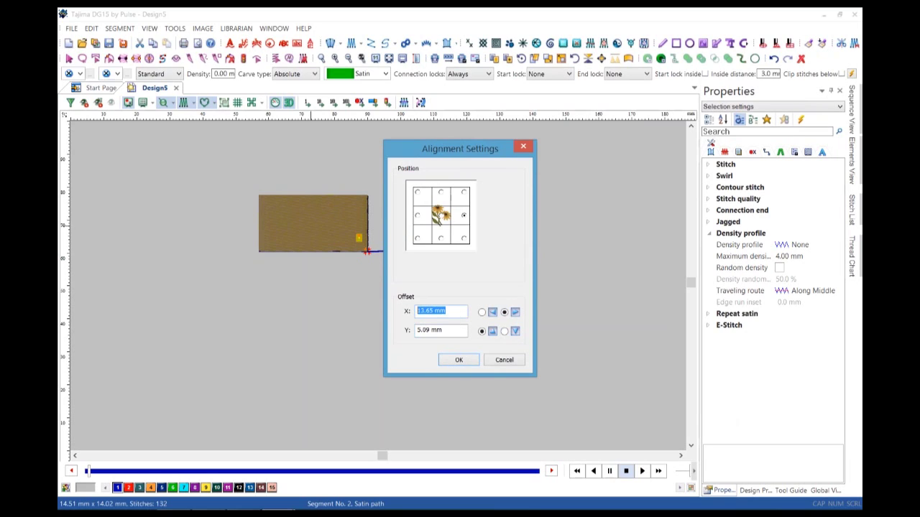
text(30)
key(Tab)
text(0)
key(Return)
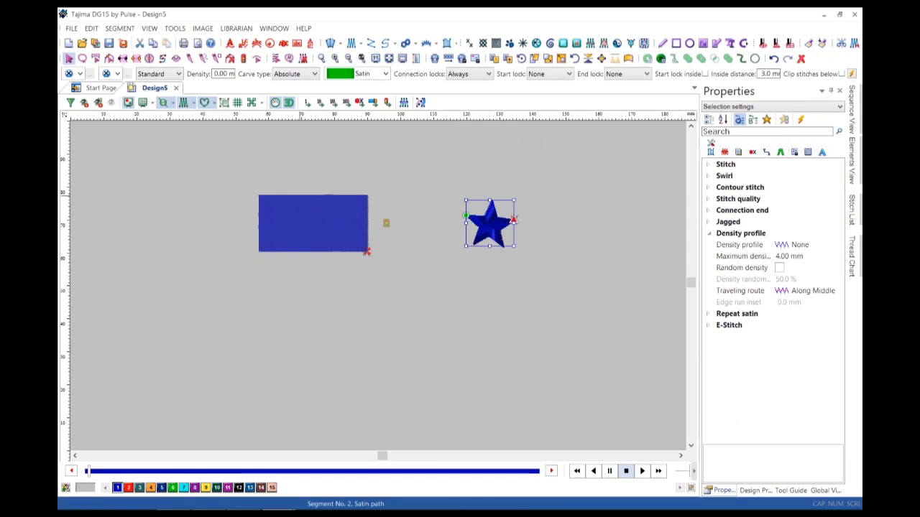
Move the rectangle with its aligned star, then clear the star's alignment.
click(313, 223)
drag(313, 222, 359, 210)
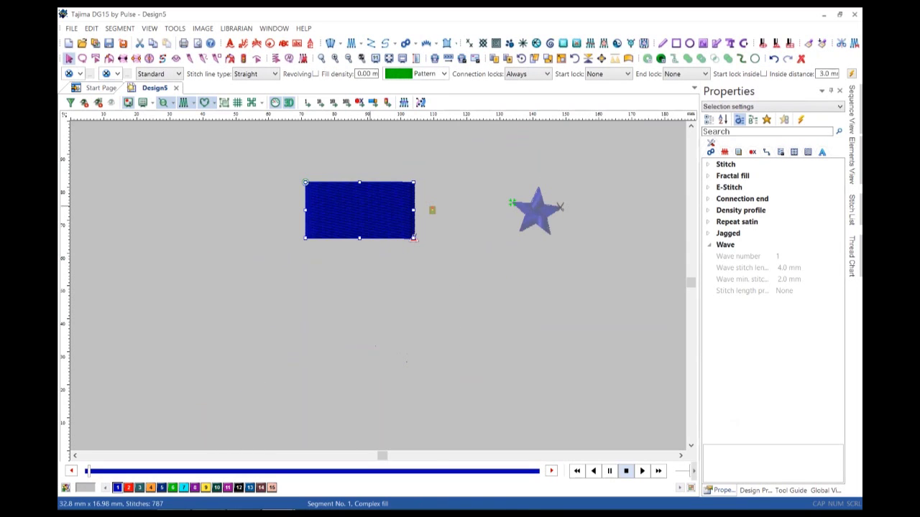
click(555, 207)
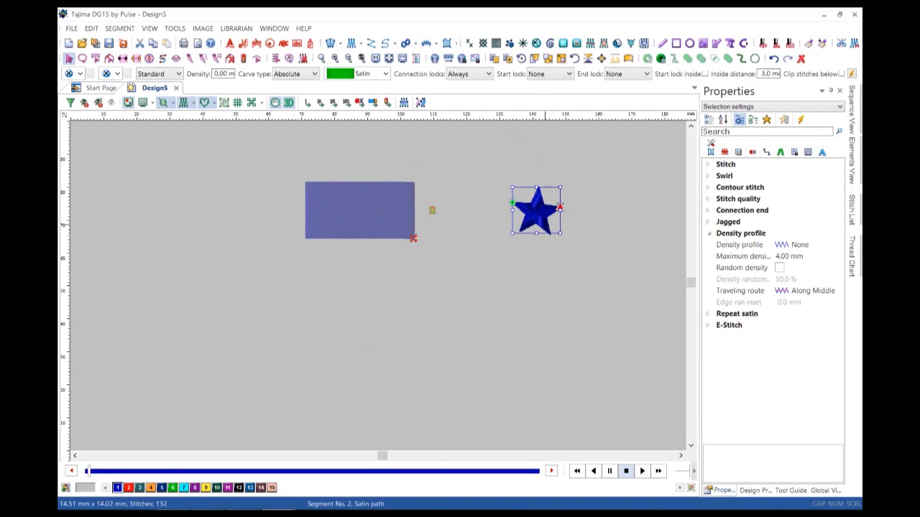
right_click(545, 195)
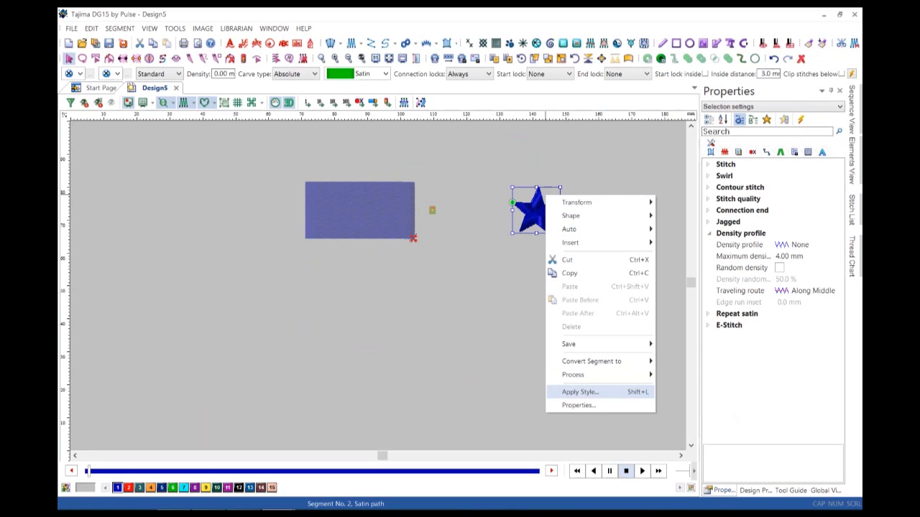
mouse_move(577, 202)
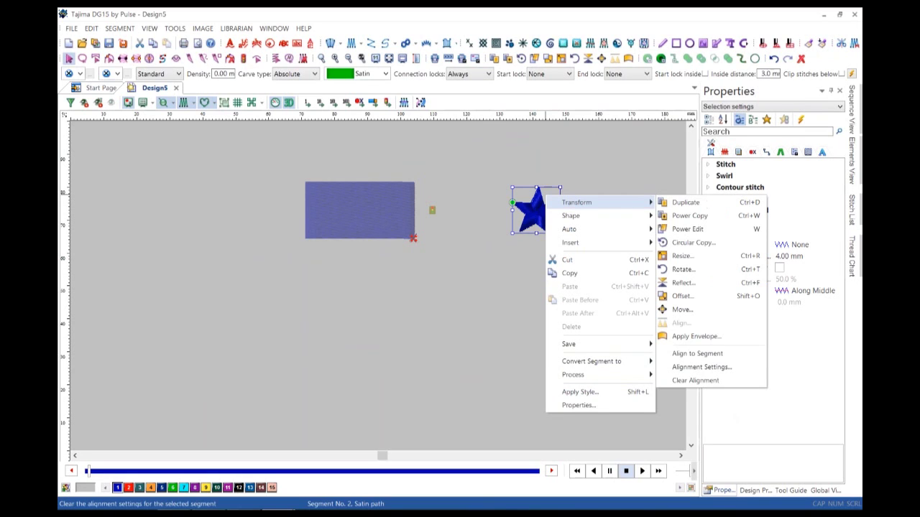
click(695, 380)
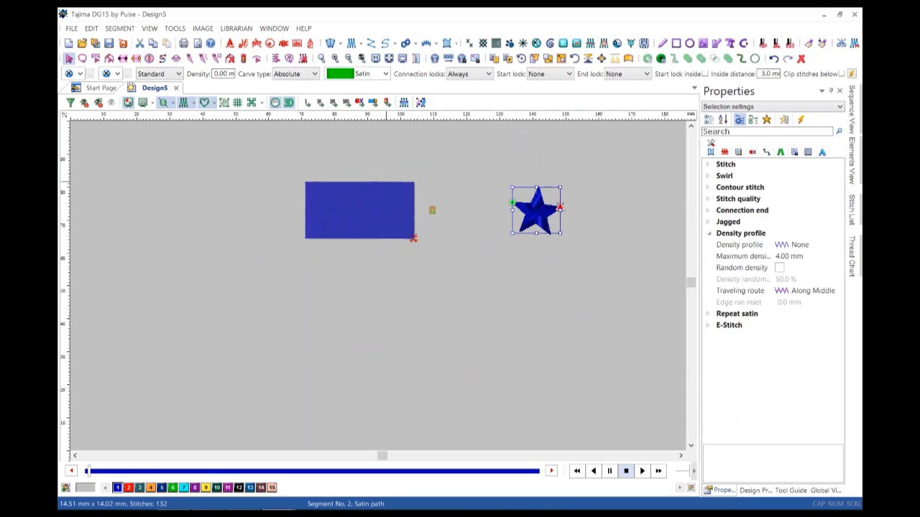
Reposition the blue rectangle slightly after undoing two trial moves, then close Design5.
click(378, 199)
drag(378, 199, 256, 339)
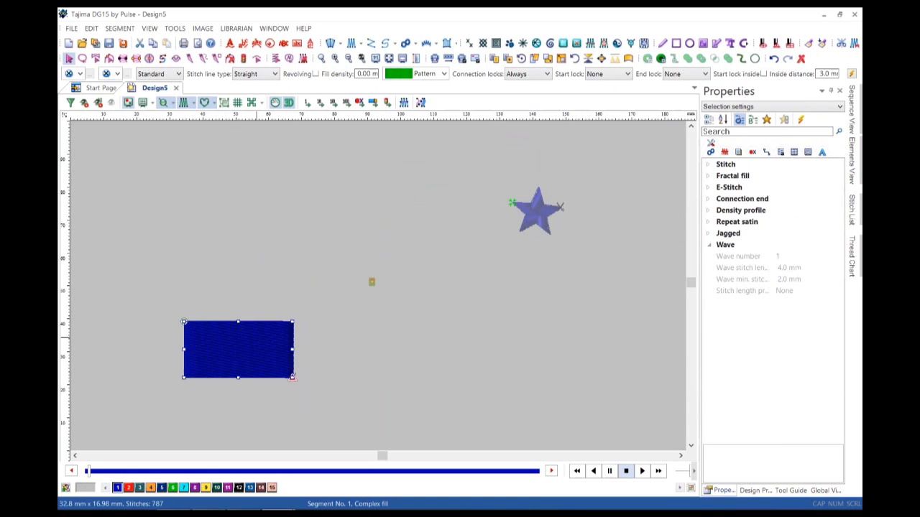
key(ctrl+z)
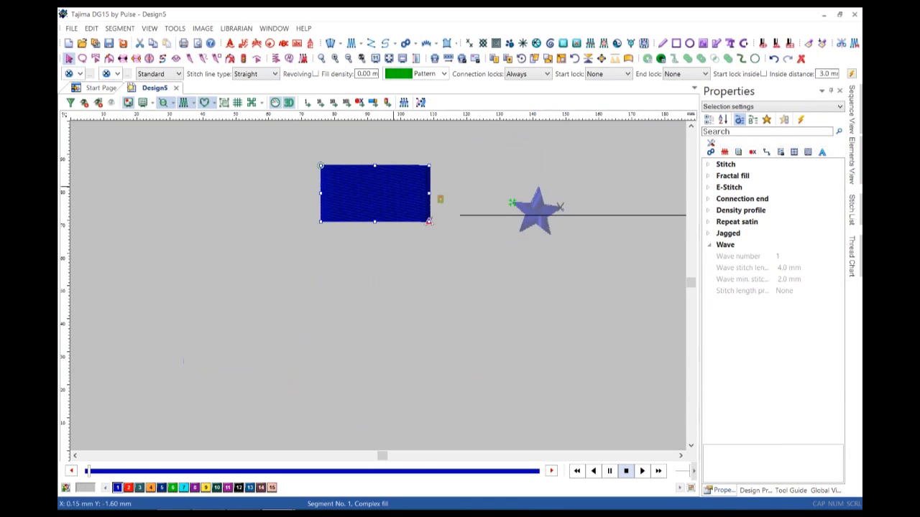
drag(375, 193, 462, 376)
key(ctrl+z)
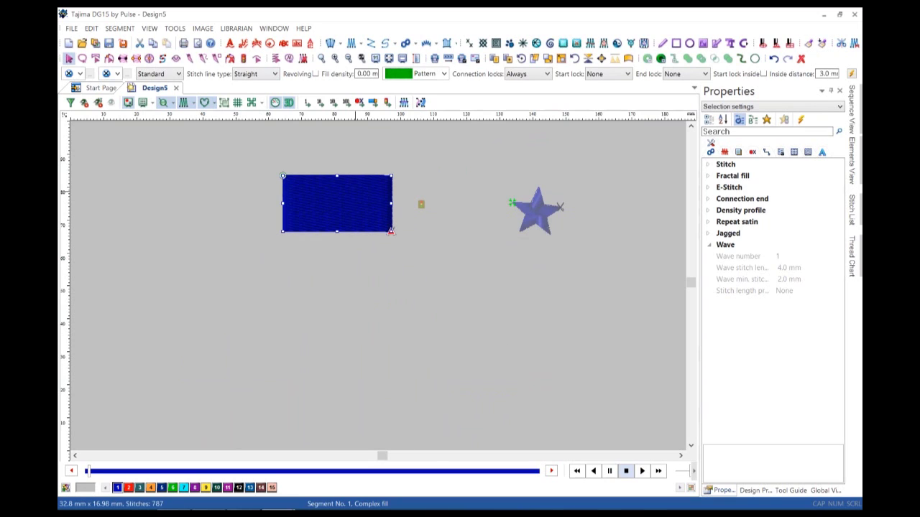
drag(337, 203, 366, 233)
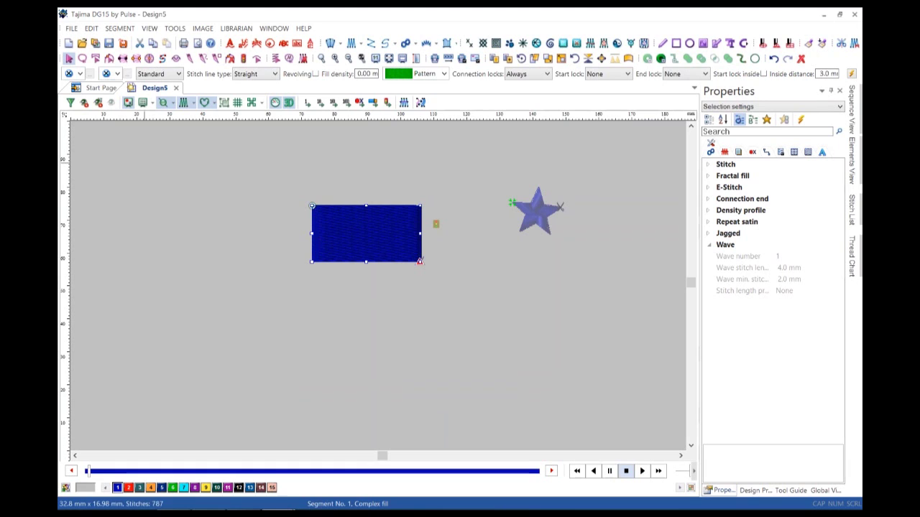
click(176, 88)
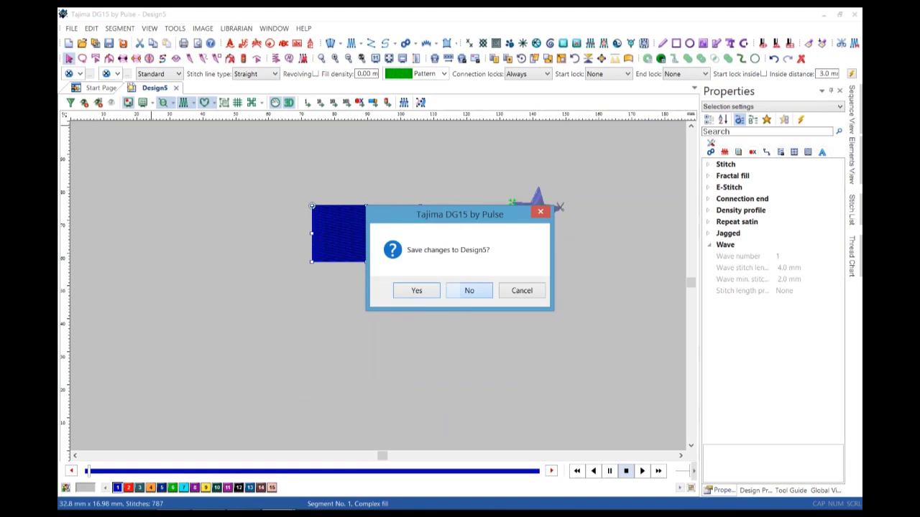
Discard Design5, create a blank Design6, and close it again.
click(469, 291)
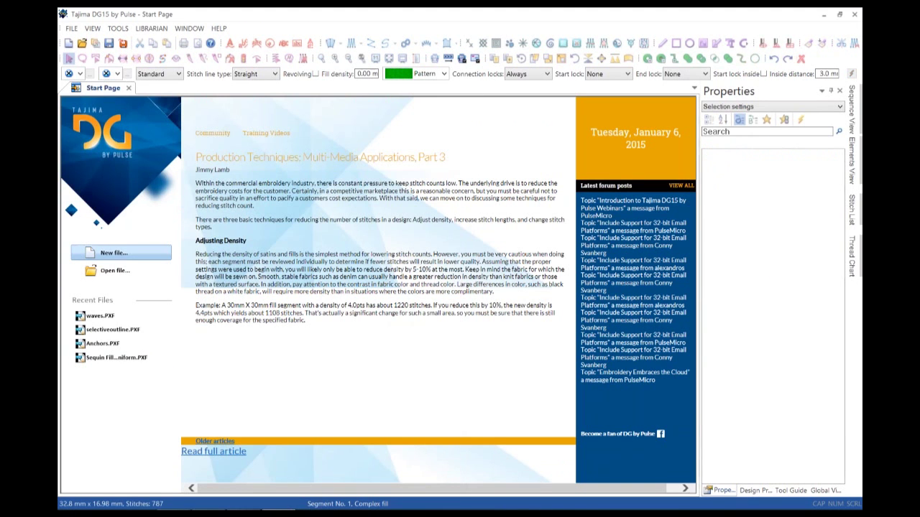
key(ctrl+n)
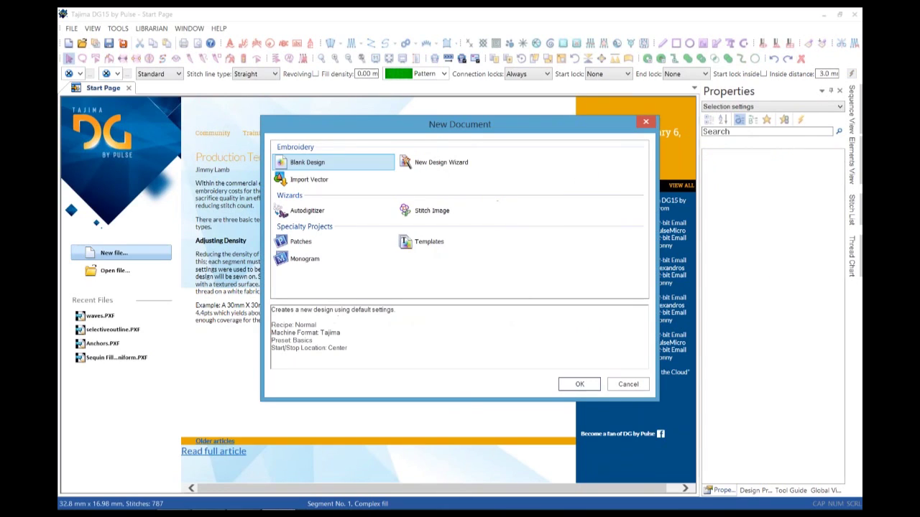
key(Return)
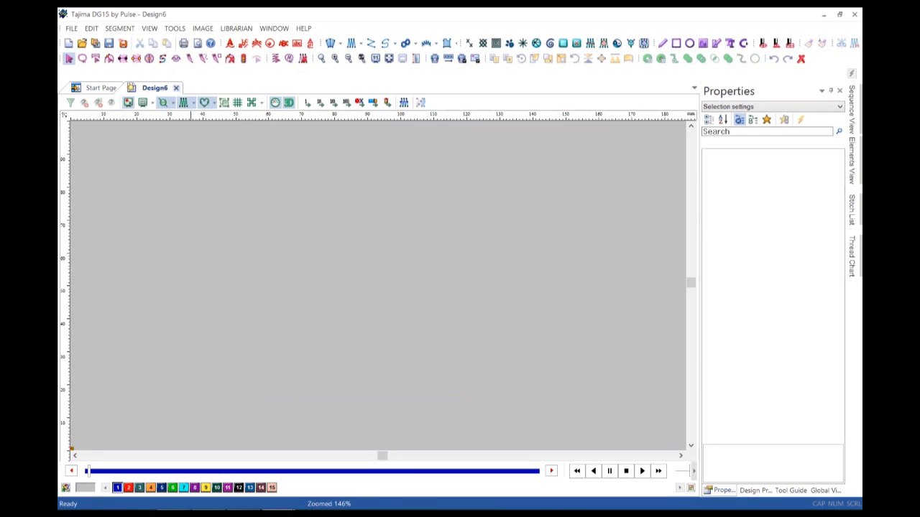
click(175, 88)
Start a new Monogram document to open the monogram creator.
click(114, 253)
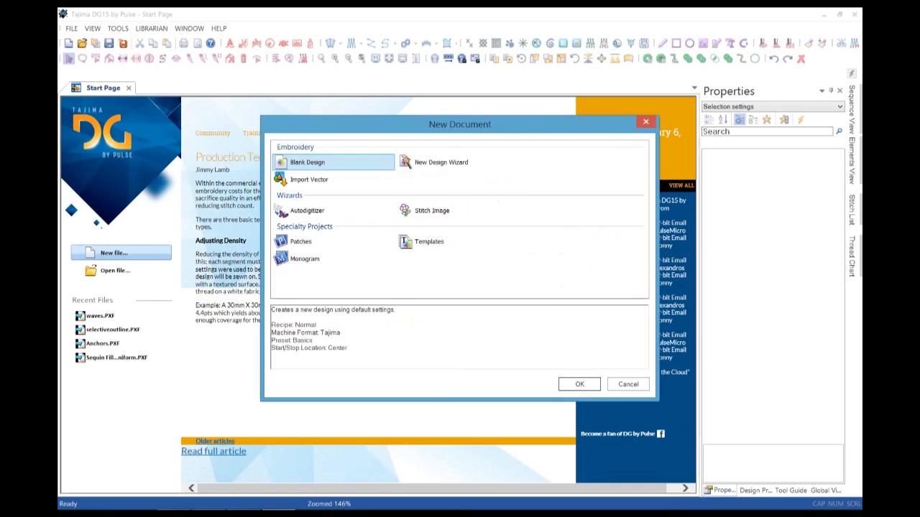
click(305, 258)
key(Tab)
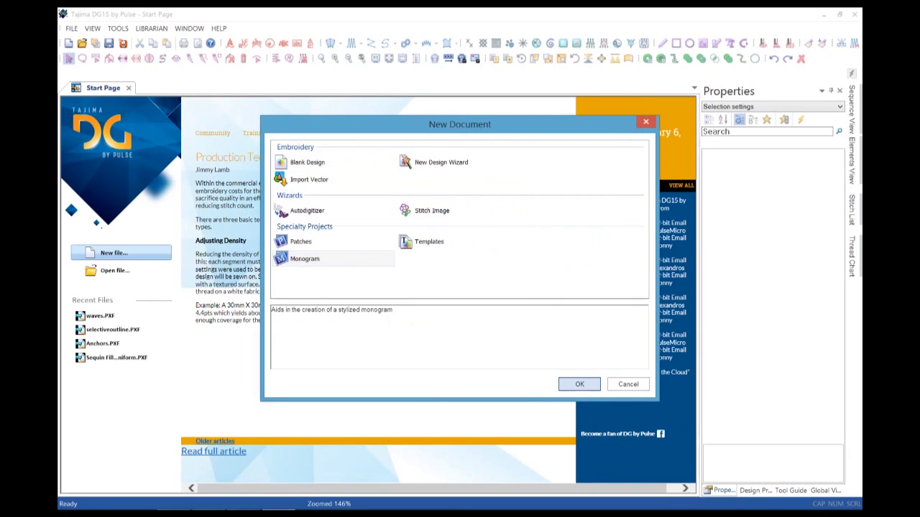
key(Return)
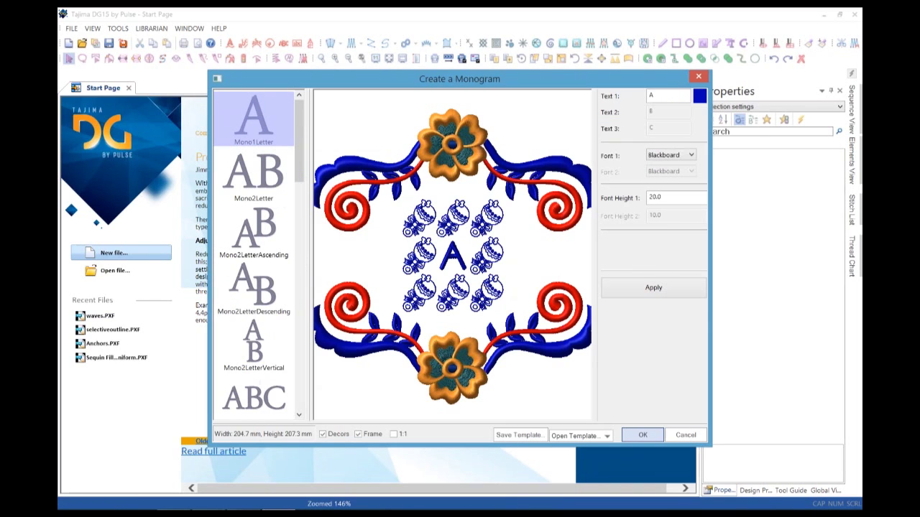
Turn Decors and Frame off, then re-enable Decors so rattles ring the unframed letter A.
click(322, 434)
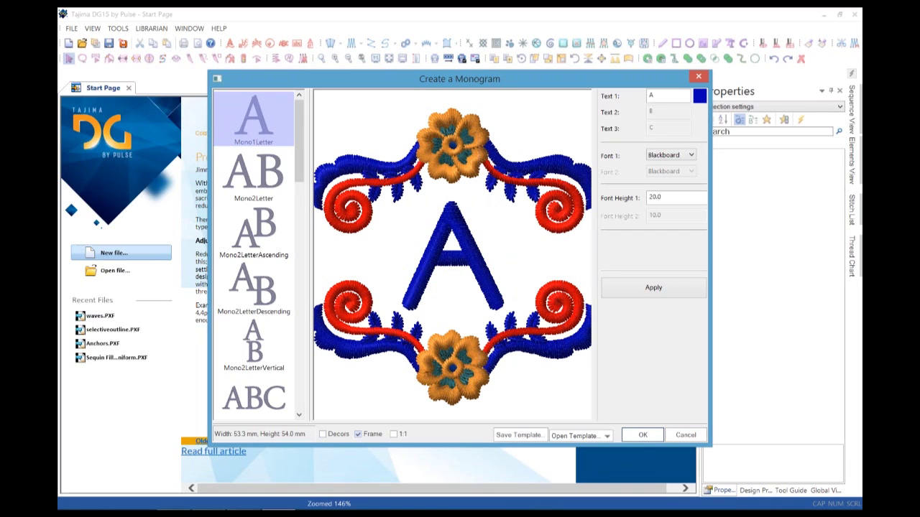
click(357, 434)
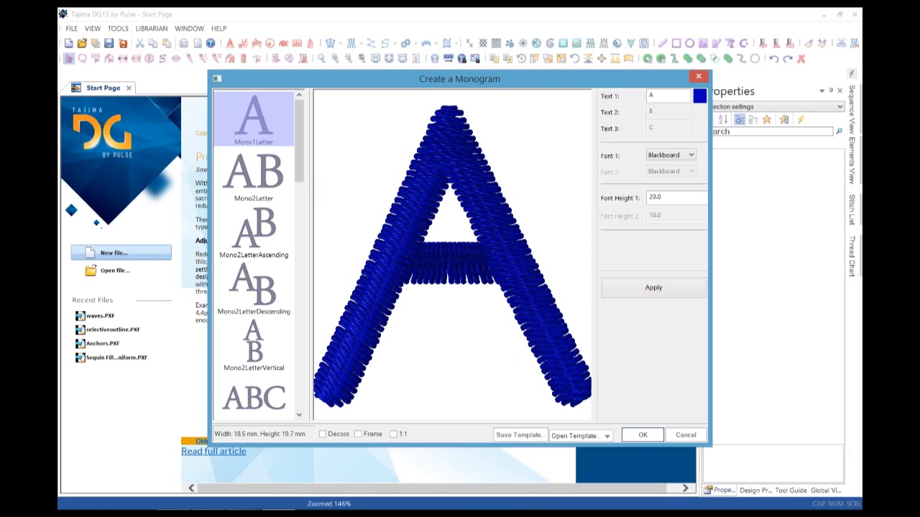
click(322, 434)
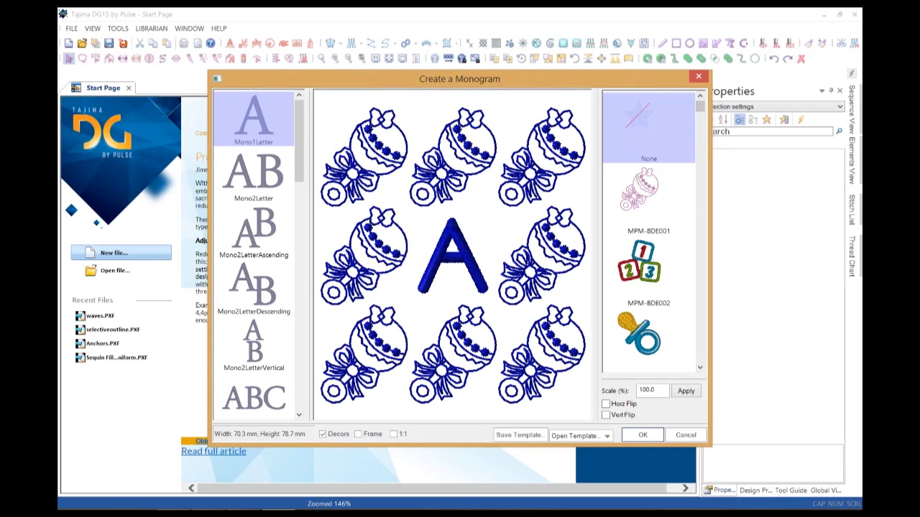
Try the MPM-BDE002 number-blocks and pacifier decors, reset to None, disable Decors, and close the creator.
click(648, 272)
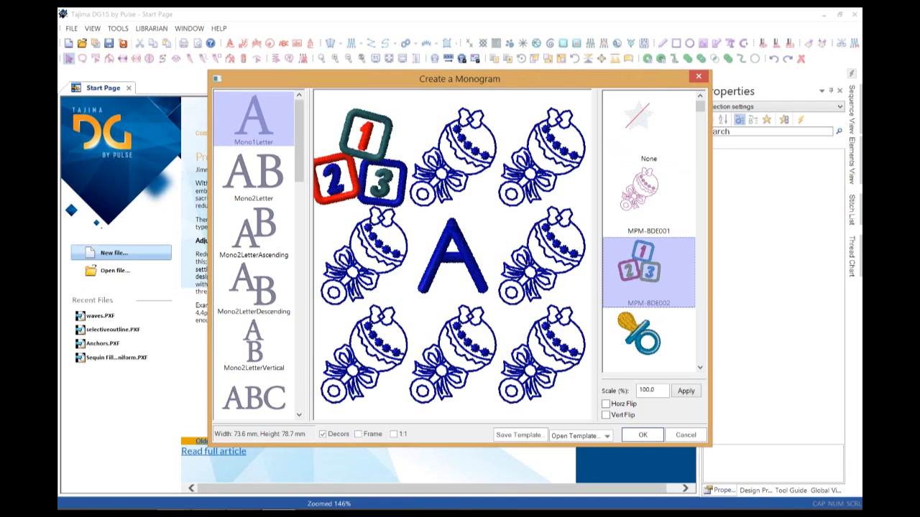
click(648, 126)
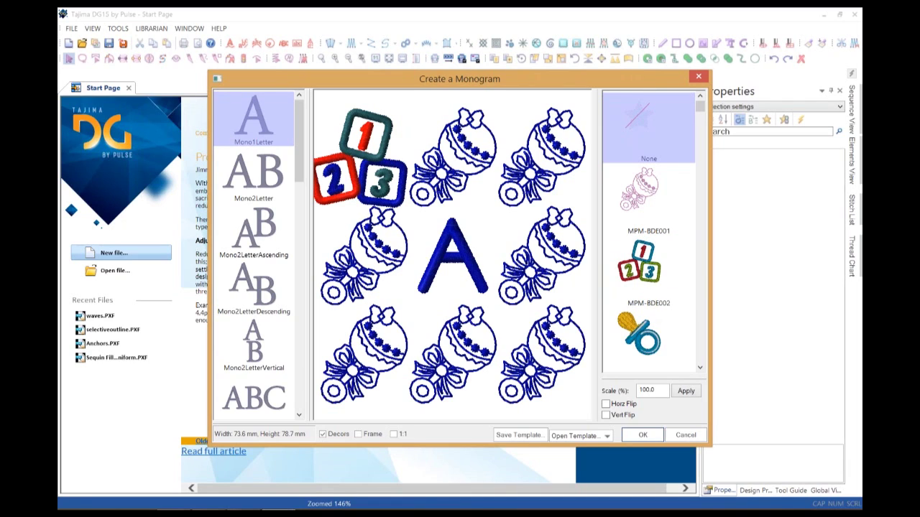
click(648, 341)
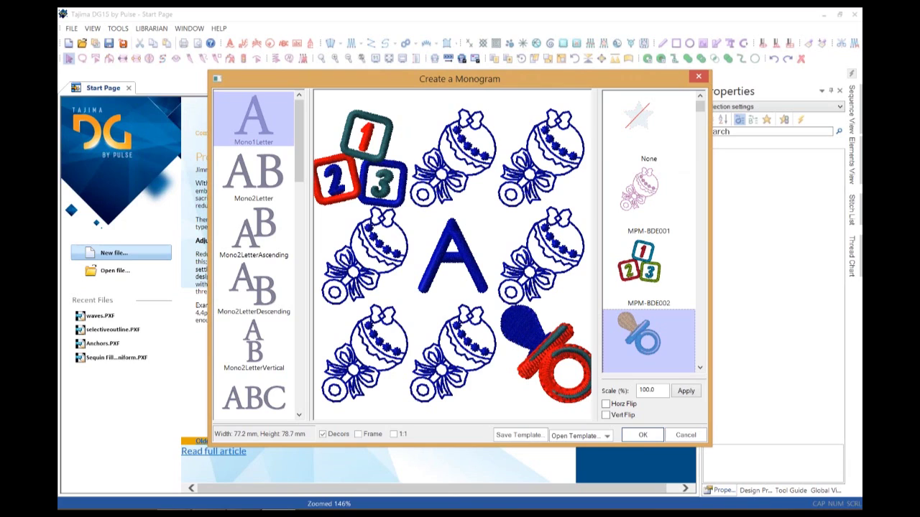
click(648, 126)
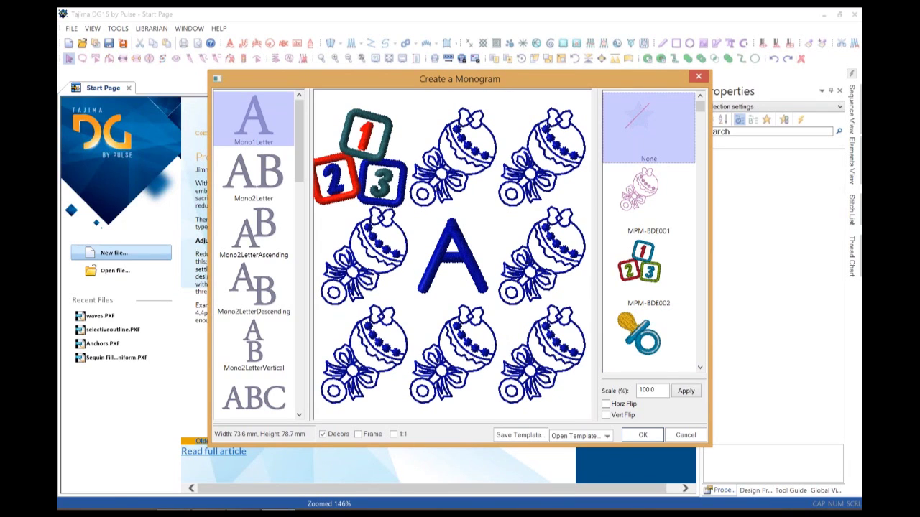
click(322, 434)
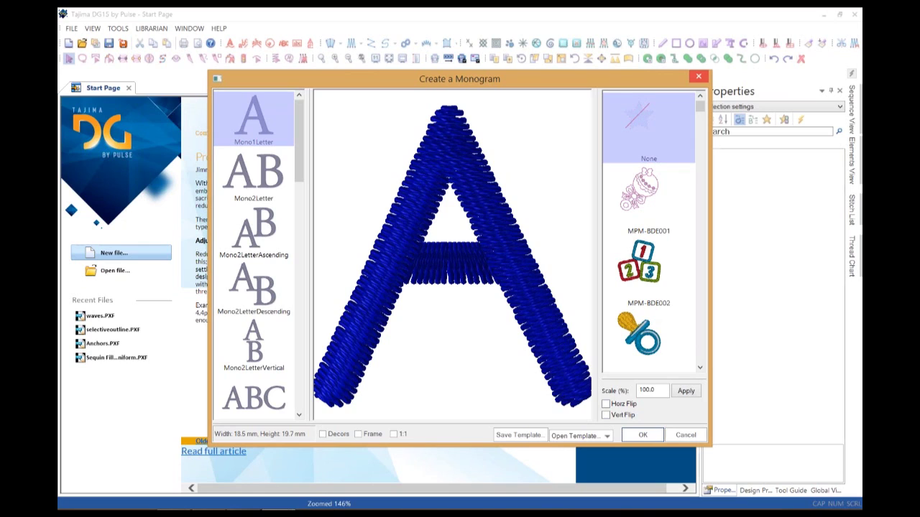
click(698, 76)
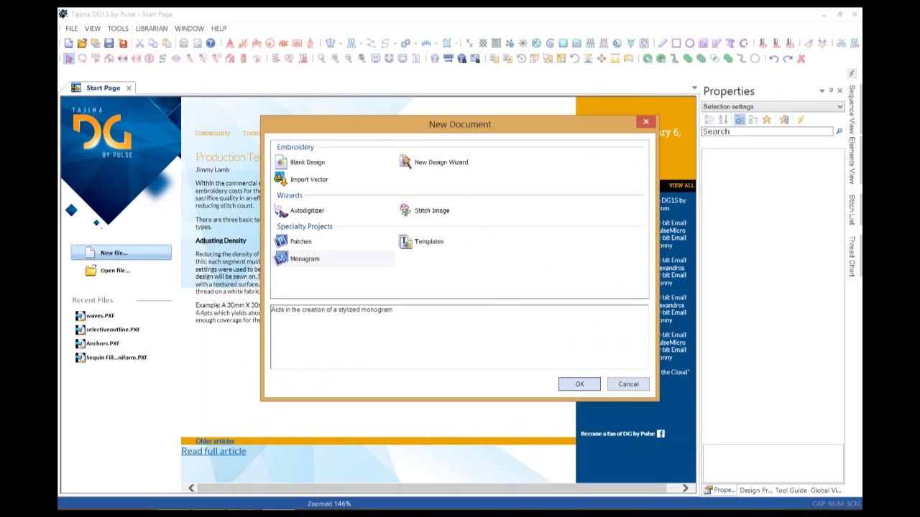
key(Escape)
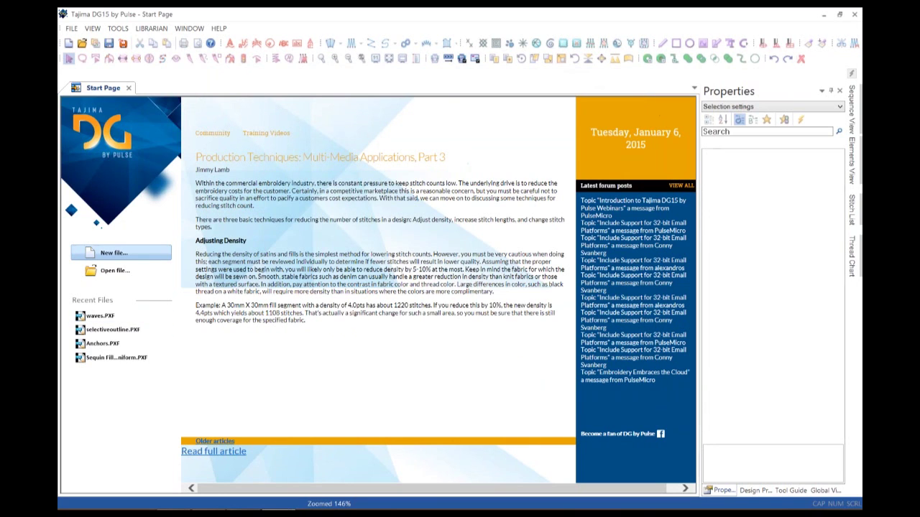
click(113, 253)
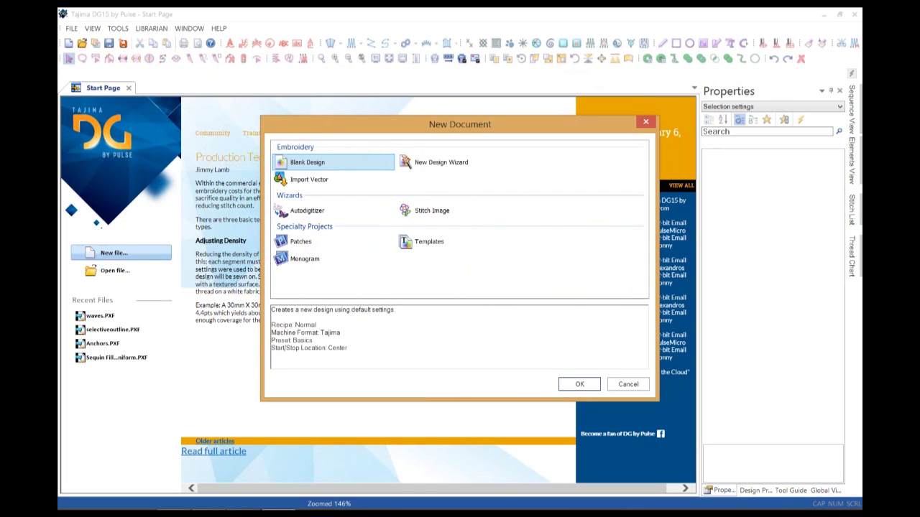
click(579, 385)
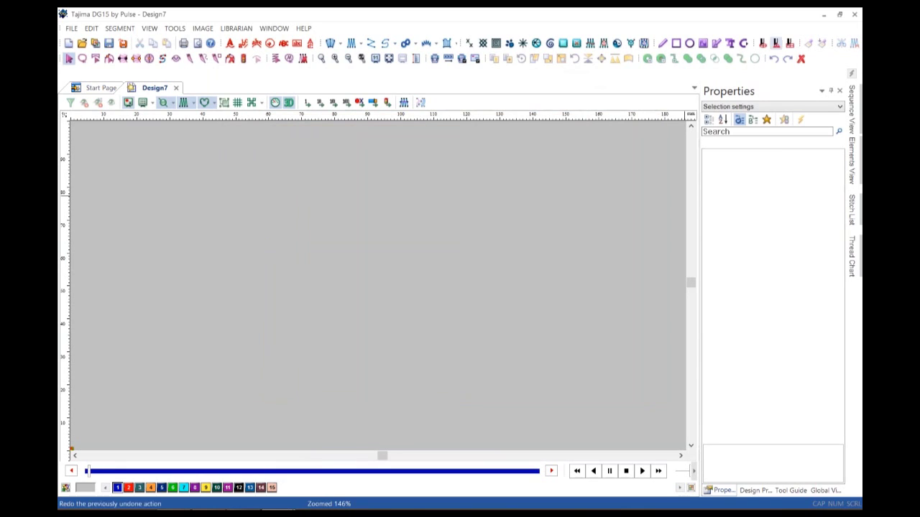
click(730, 43)
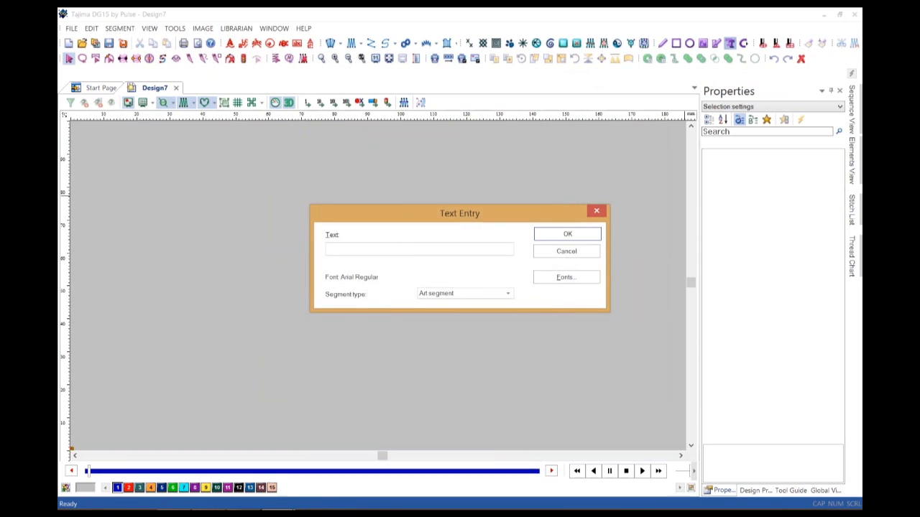
text(T)
key(Return)
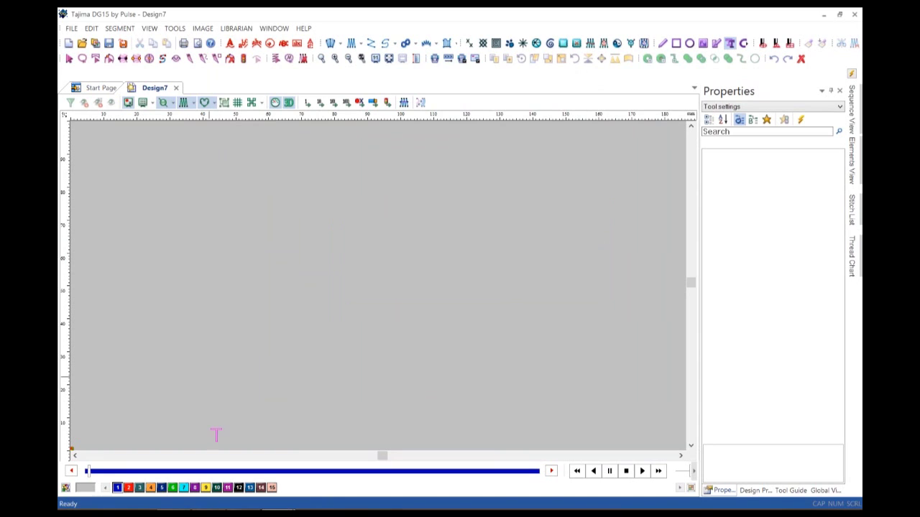
click(406, 308)
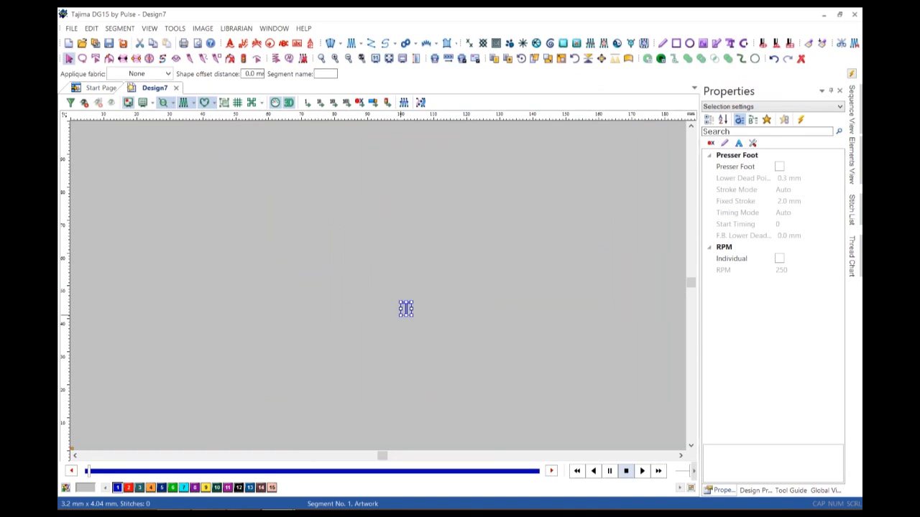
drag(413, 316, 466, 384)
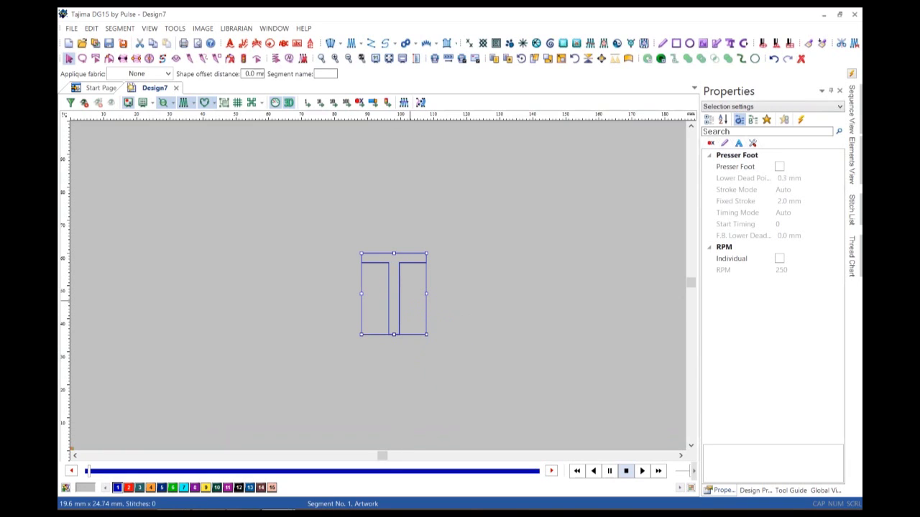
key(Return)
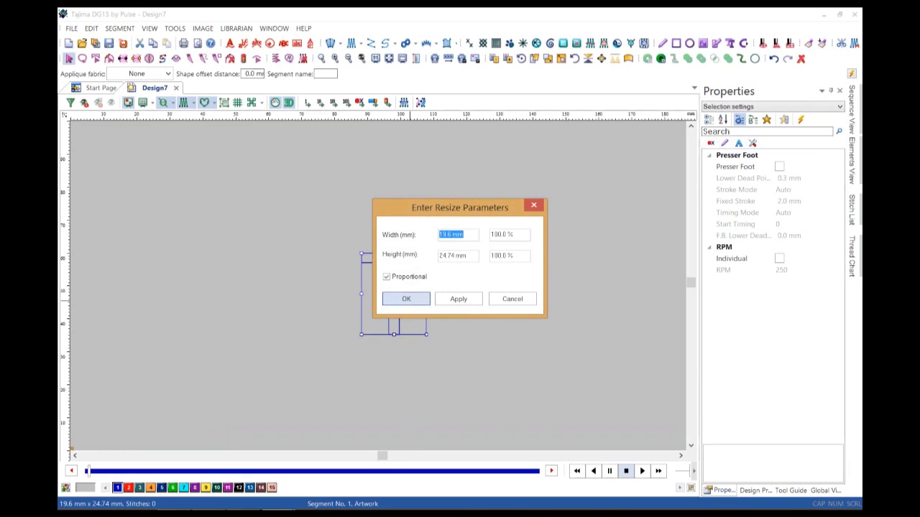
key(Return)
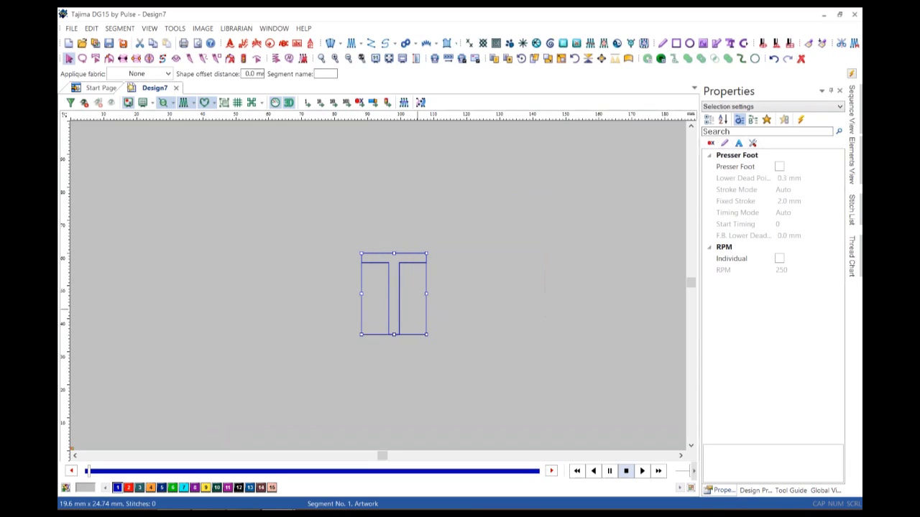
click(321, 58)
Zoom in on the T outline and slice it at the stem's two top corners.
drag(343, 238, 463, 355)
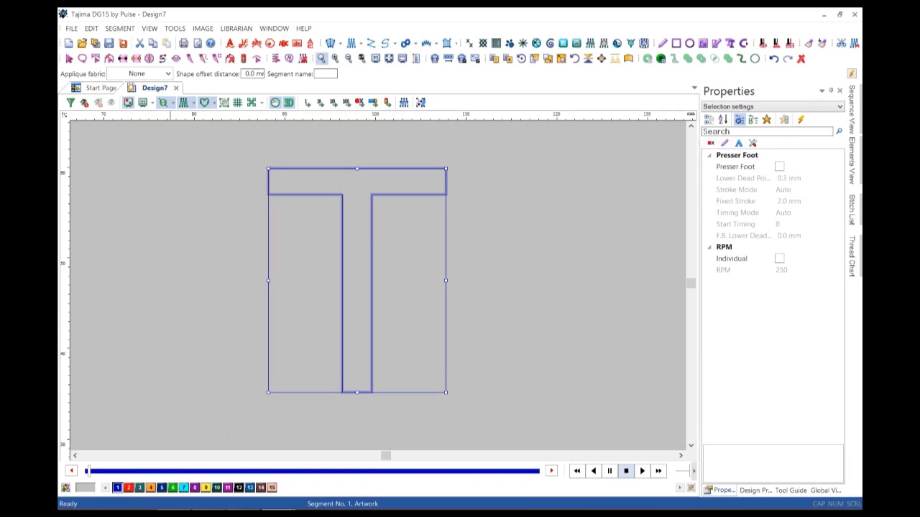
click(136, 58)
click(341, 194)
click(371, 194)
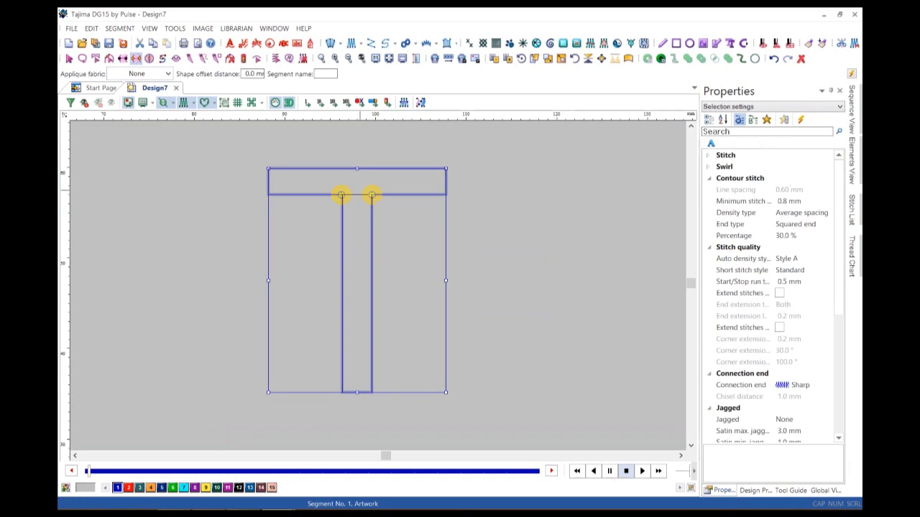
key(Return)
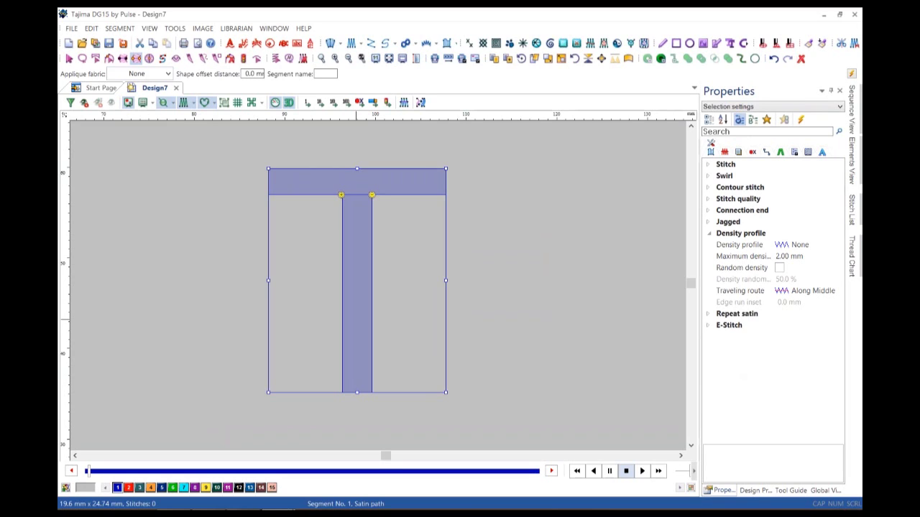
Digitise a satin path around the T's bar and stem corners.
click(268, 168)
click(268, 194)
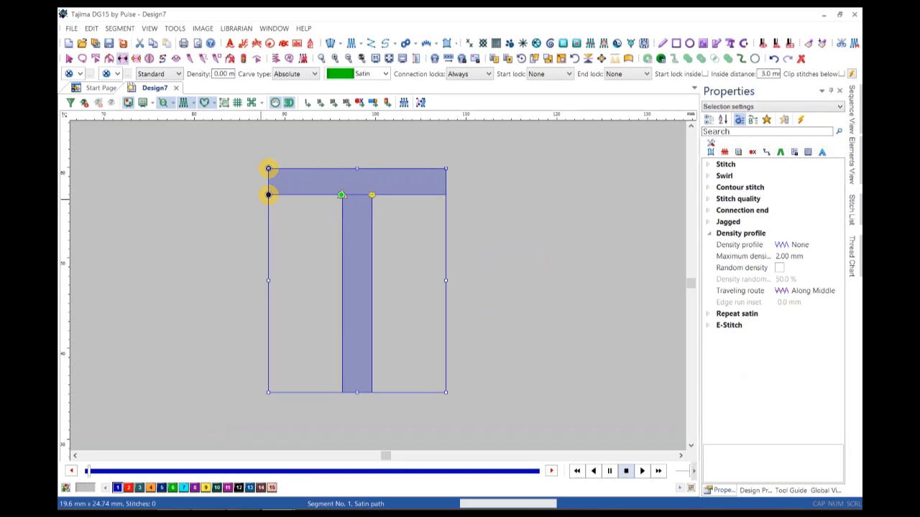
click(446, 168)
click(445, 194)
click(342, 391)
click(372, 392)
click(307, 195)
click(268, 194)
key(Return)
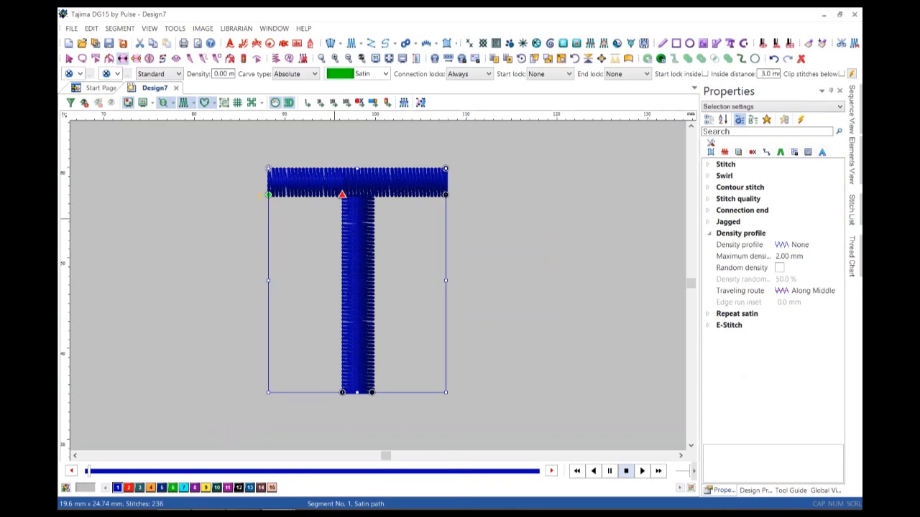
Drag the satin's stitching end point to the bar's right corner and check the junction.
drag(342, 194, 446, 194)
click(321, 59)
drag(326, 174, 392, 224)
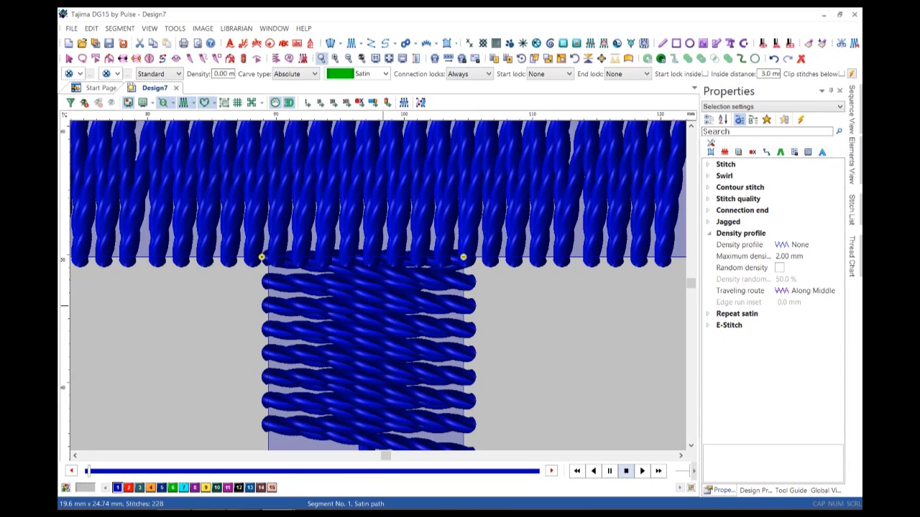
key(0)
key(Escape)
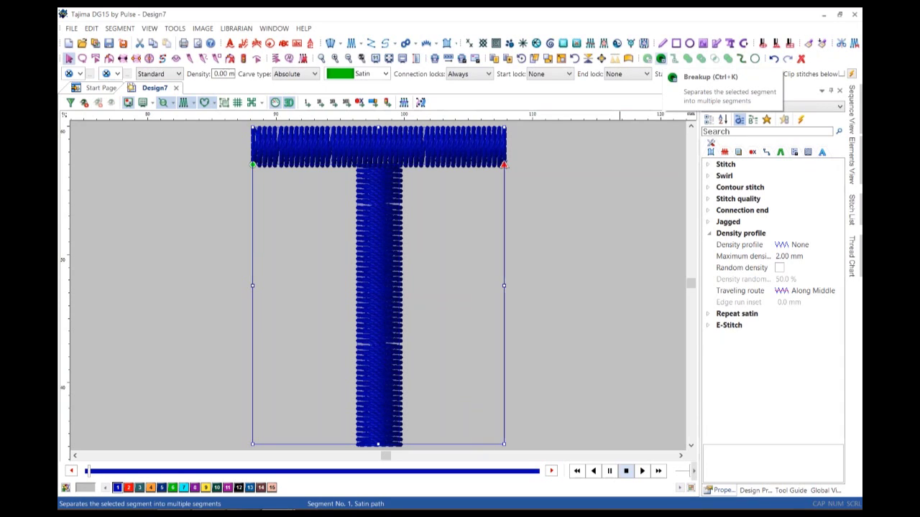
Break up the satin T into separate top-bar and stem segments.
click(661, 58)
click(503, 164)
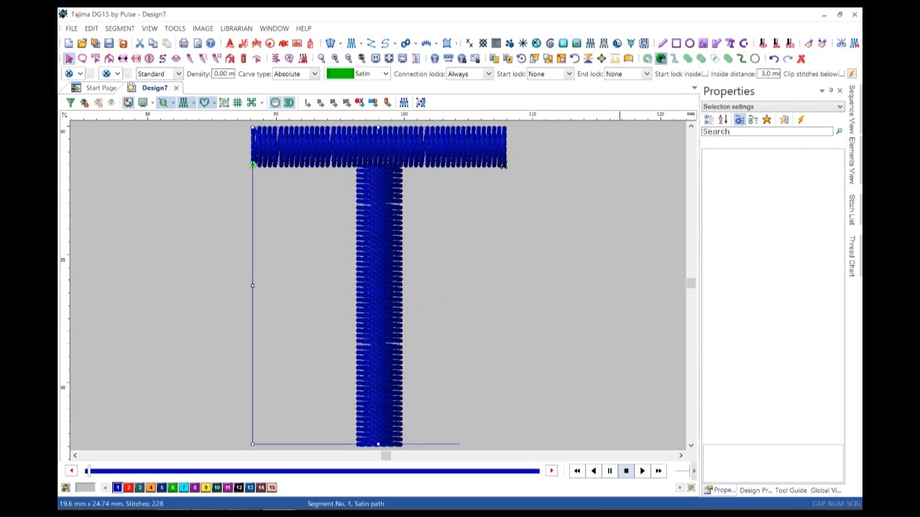
click(503, 165)
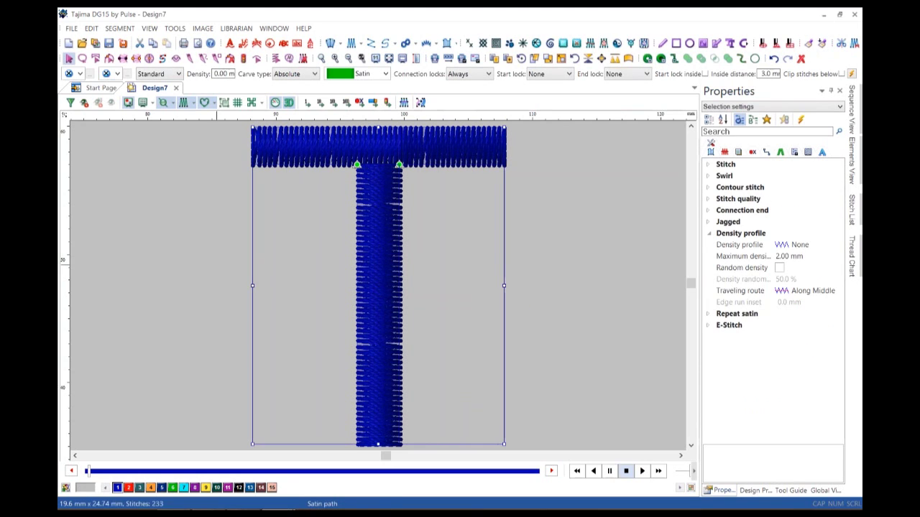
key(Return)
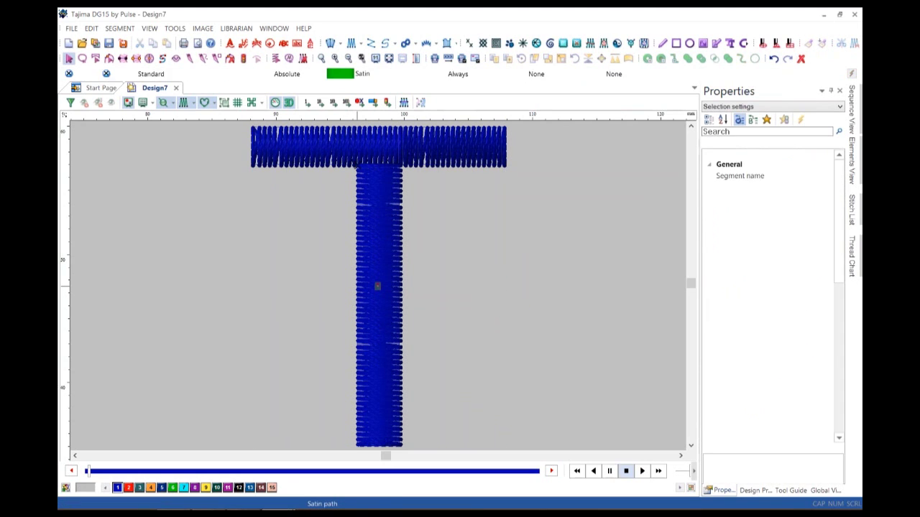
Stretch the stem segment upward into the bar to 105% height.
click(377, 286)
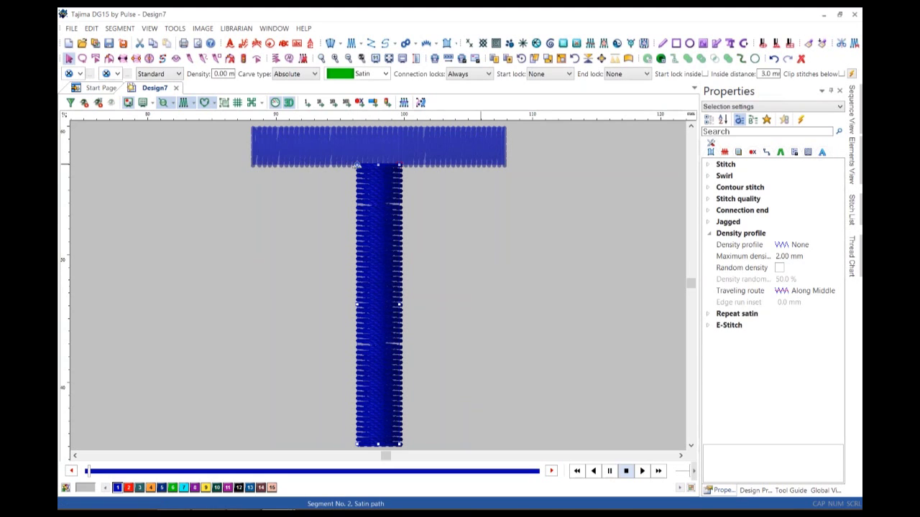
click(357, 164)
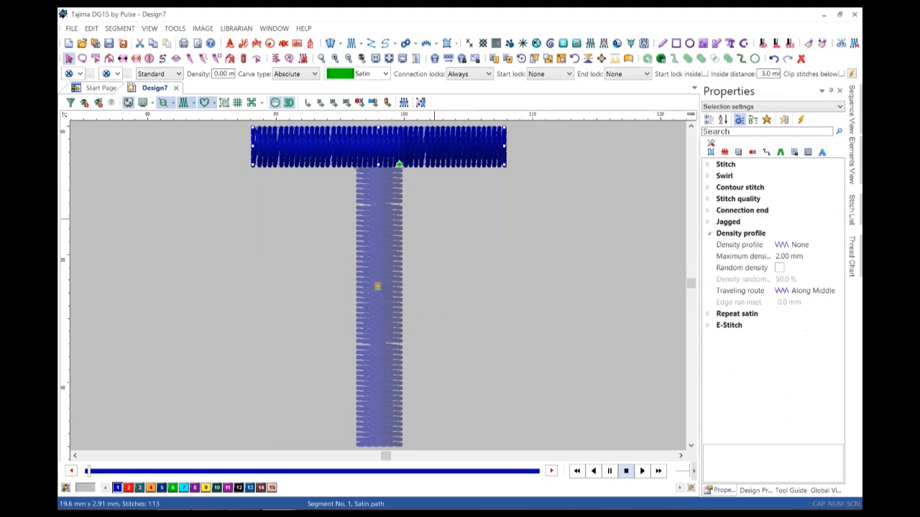
click(357, 164)
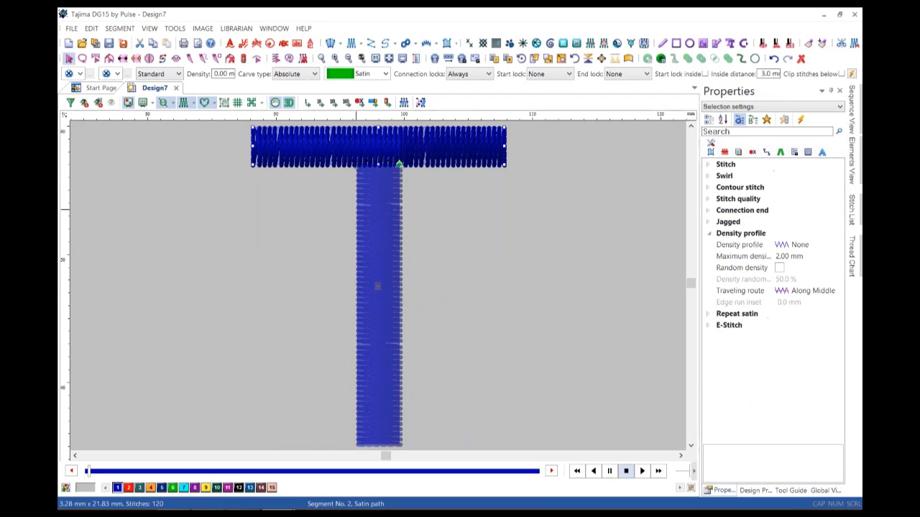
drag(378, 165, 379, 146)
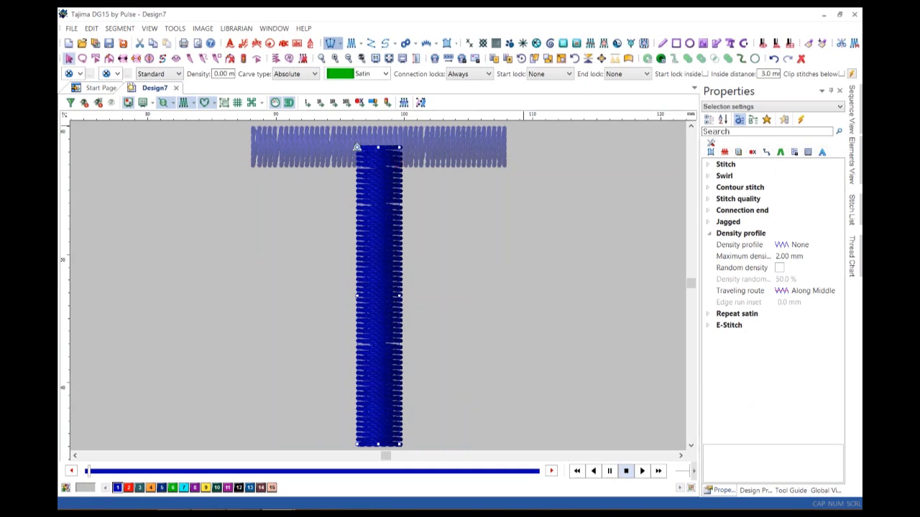
click(330, 43)
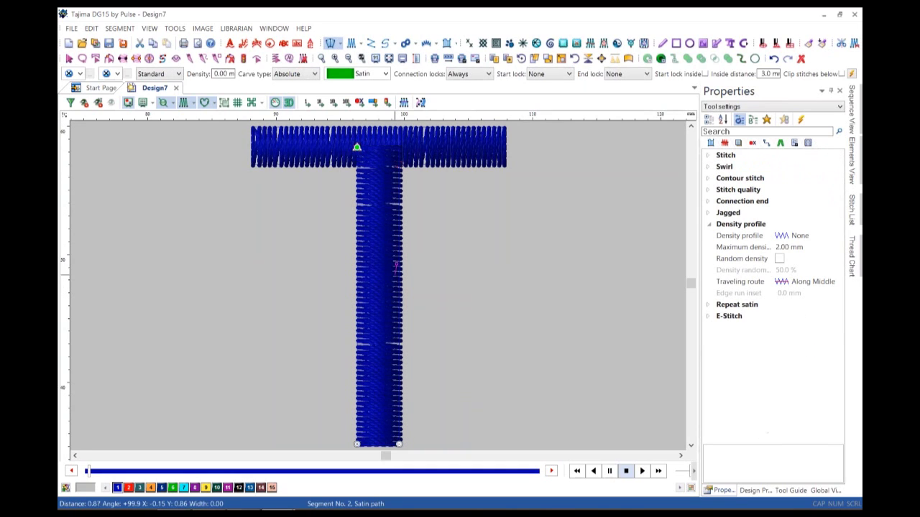
Digitise the satin arc to the right of the T's stem, from its left start to its right end.
click(396, 288)
click(510, 205)
click(499, 231)
click(634, 258)
click(629, 267)
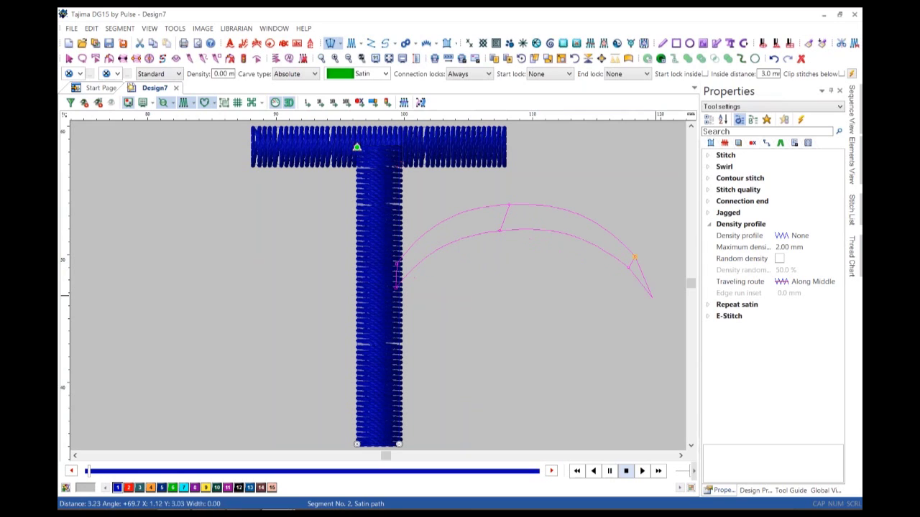
click(670, 325)
Add the descending satin leg and finish the 21.56 × 17.2 mm, 206-stitch third segment.
click(503, 227)
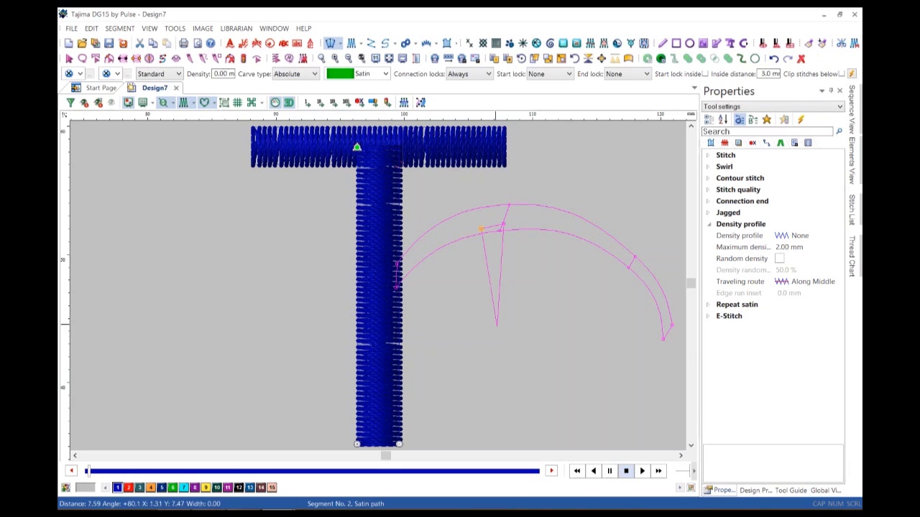
click(488, 342)
click(506, 332)
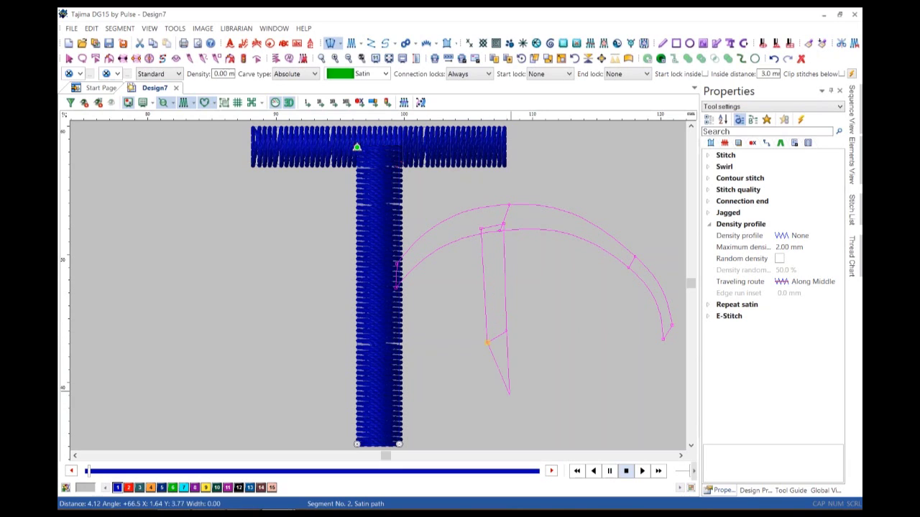
click(519, 424)
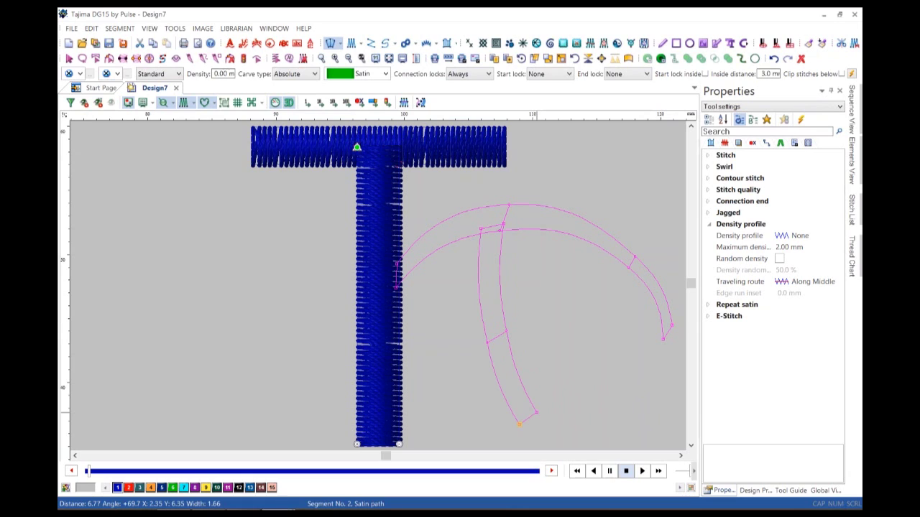
key(Return)
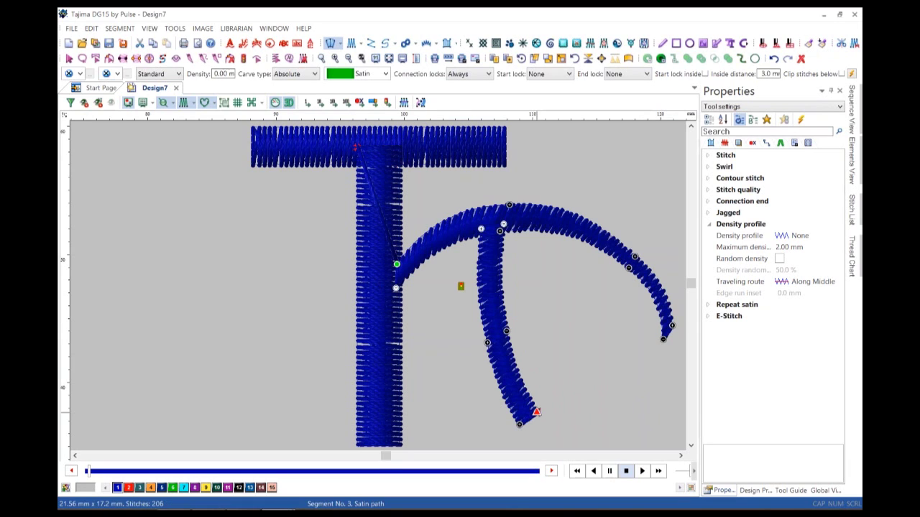
click(536, 413)
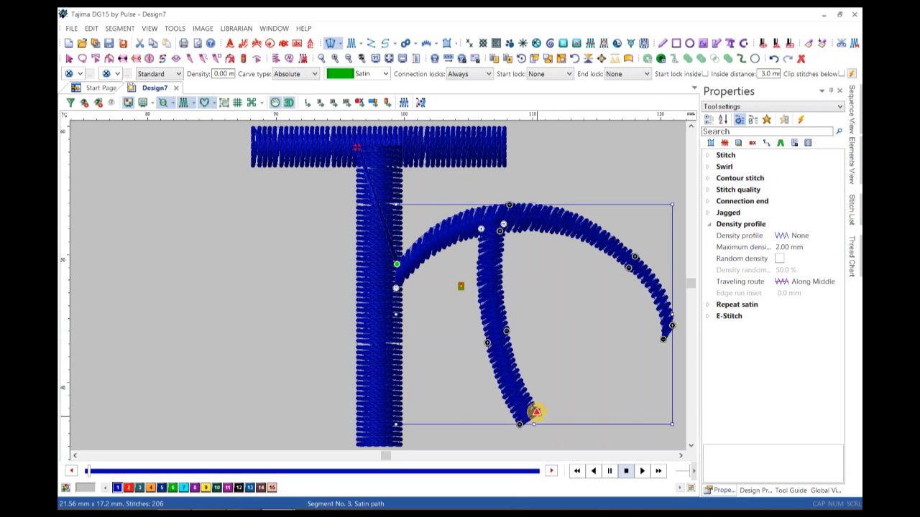
key(Escape)
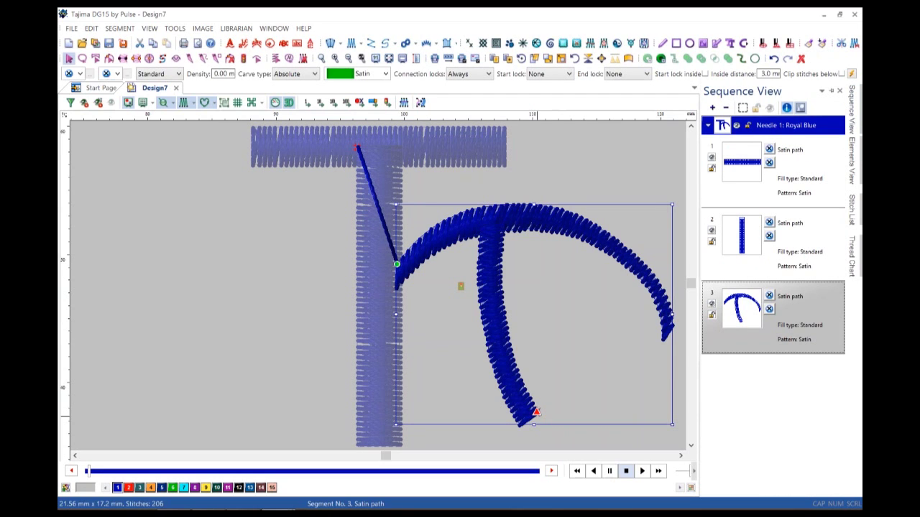
Check the T's top bar, stem and arc segments, deselect them, and marquee the canvas.
click(378, 147)
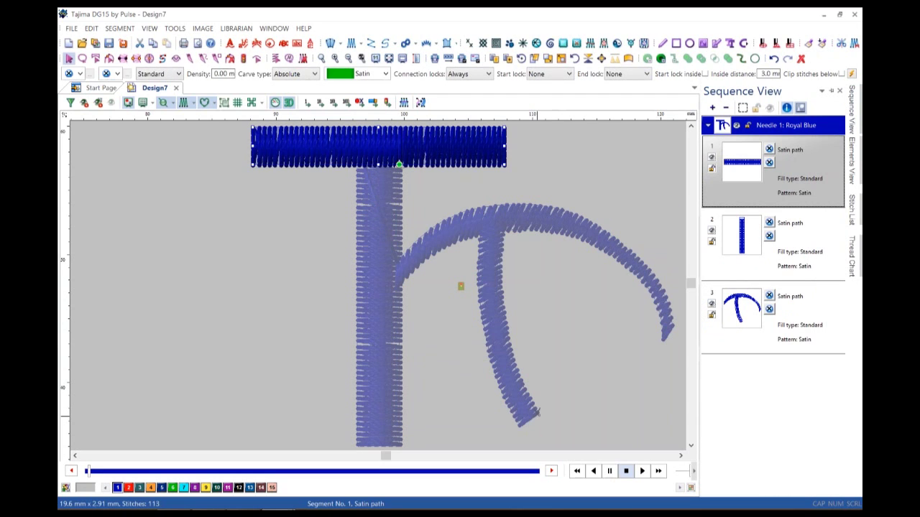
click(378, 294)
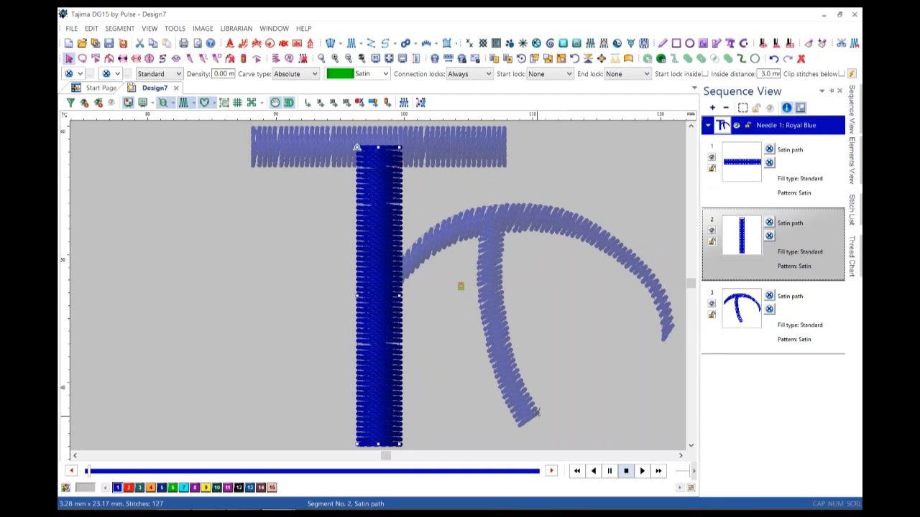
click(532, 216)
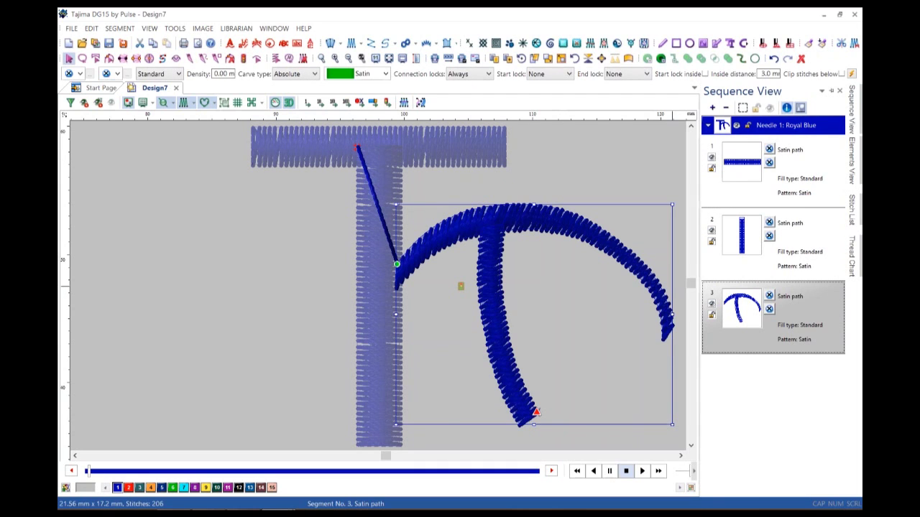
key(Escape)
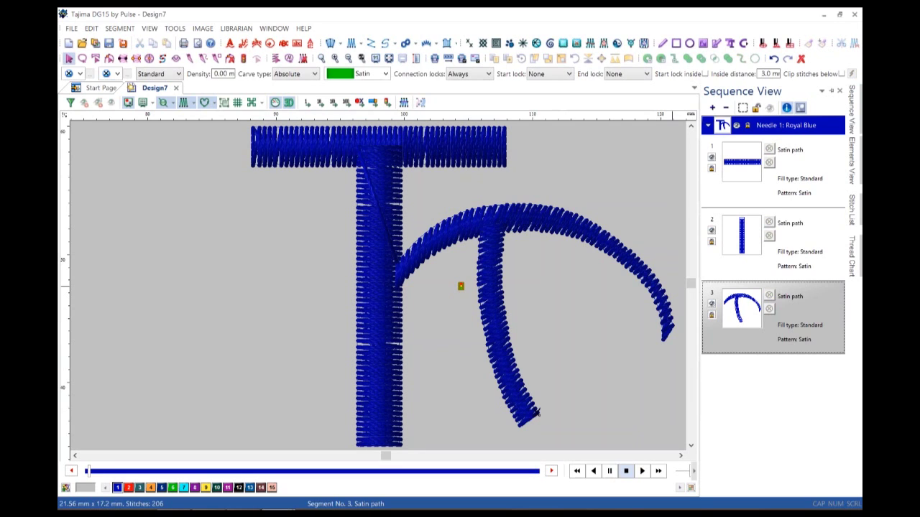
key(Escape)
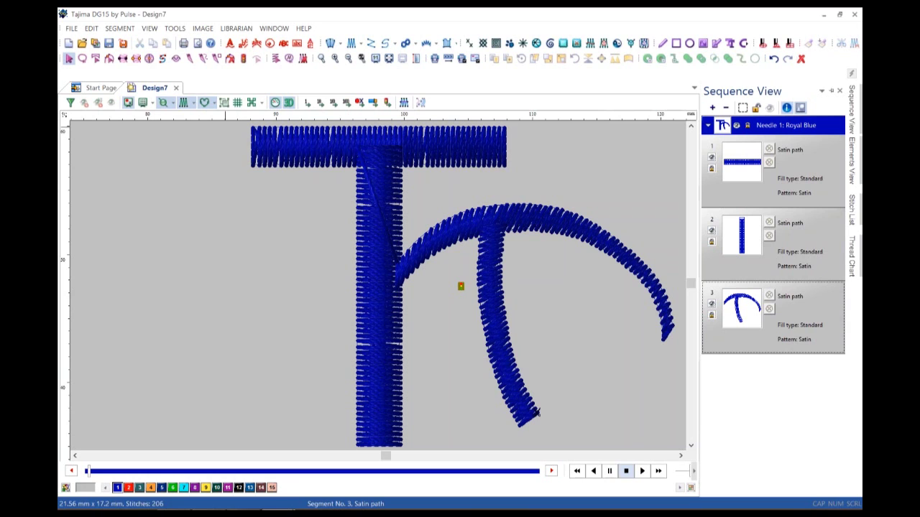
scroll(378, 287, right, 2)
drag(142, 125, 631, 442)
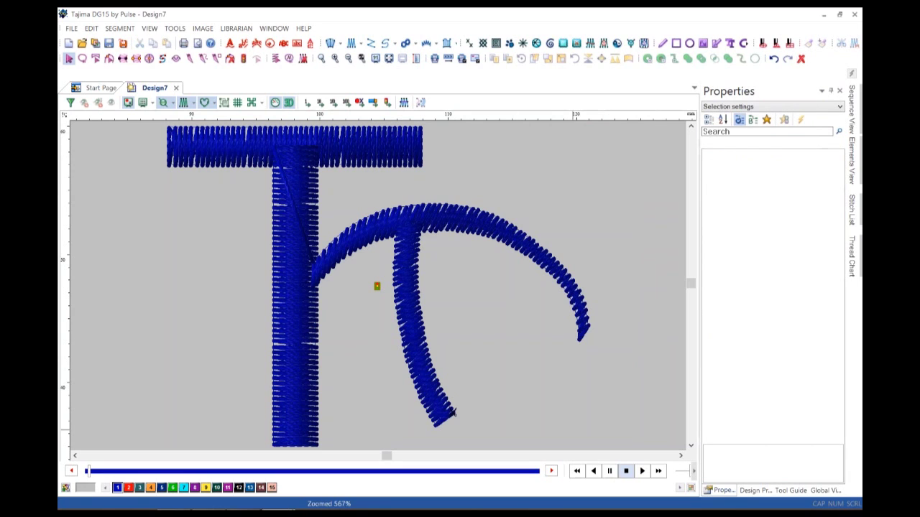
View the design at 100%, zoom in on the T and arc, and select it.
key(1)
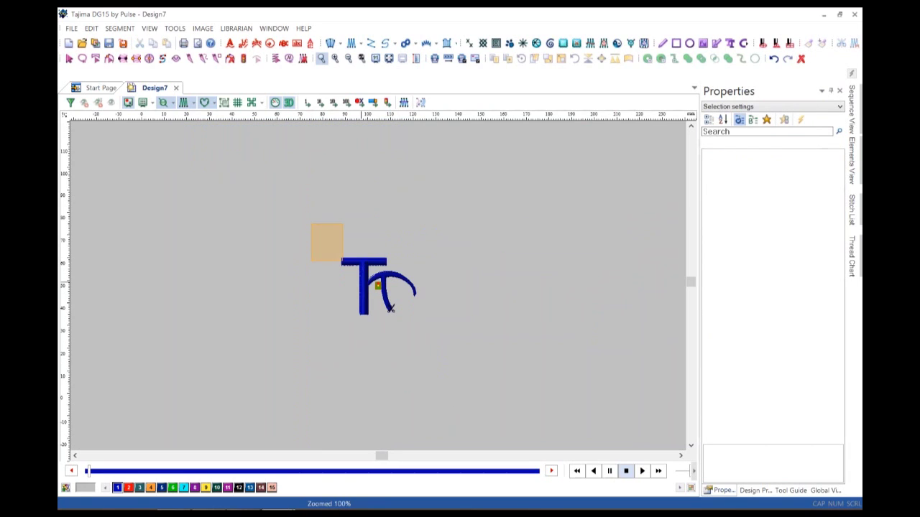
drag(343, 261, 503, 382)
click(69, 58)
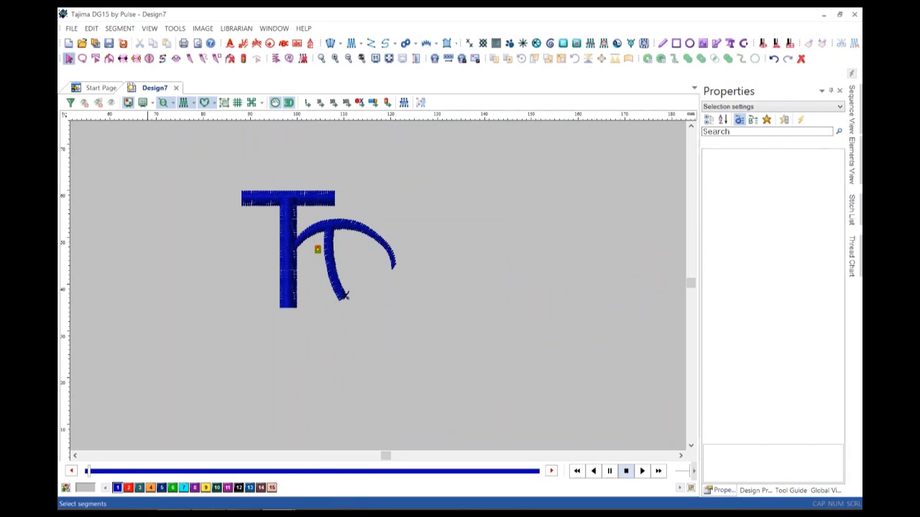
drag(206, 151, 434, 351)
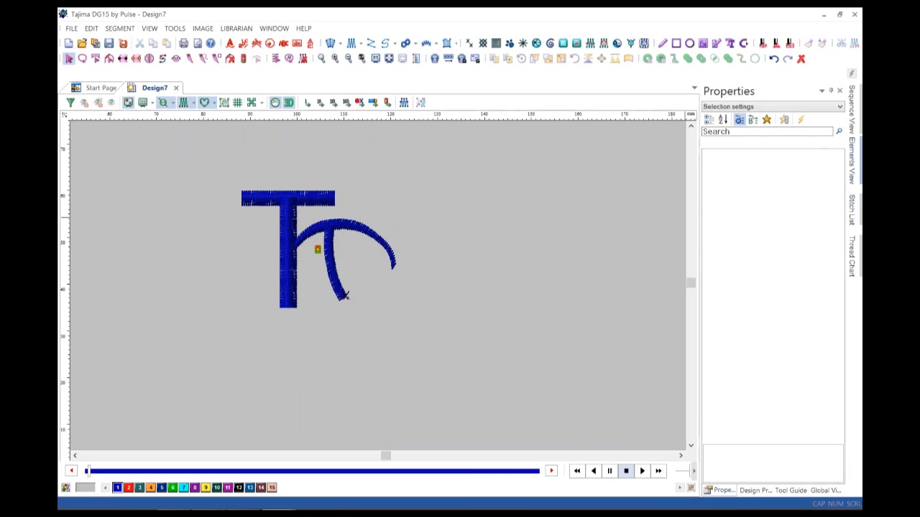
In Sequence View, select all three satin paths, fit to window, deselect, and replay the stitch-out.
click(852, 110)
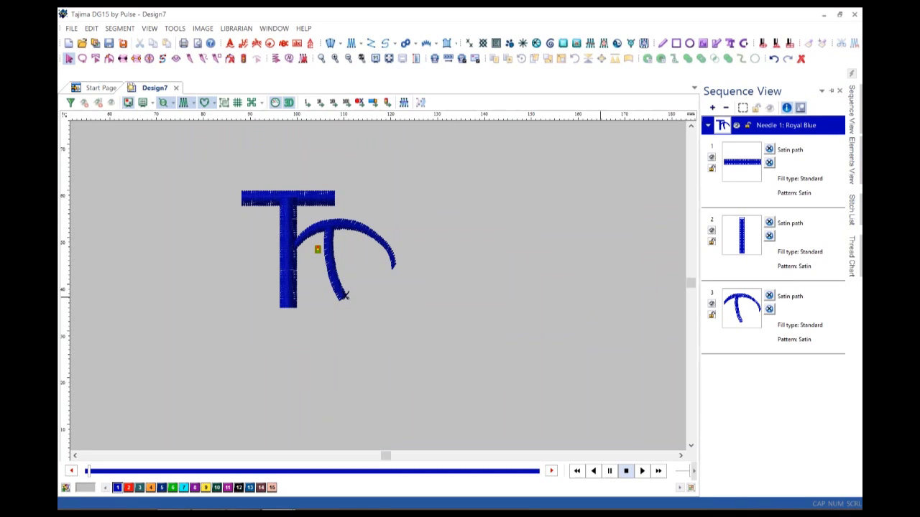
drag(214, 173, 431, 343)
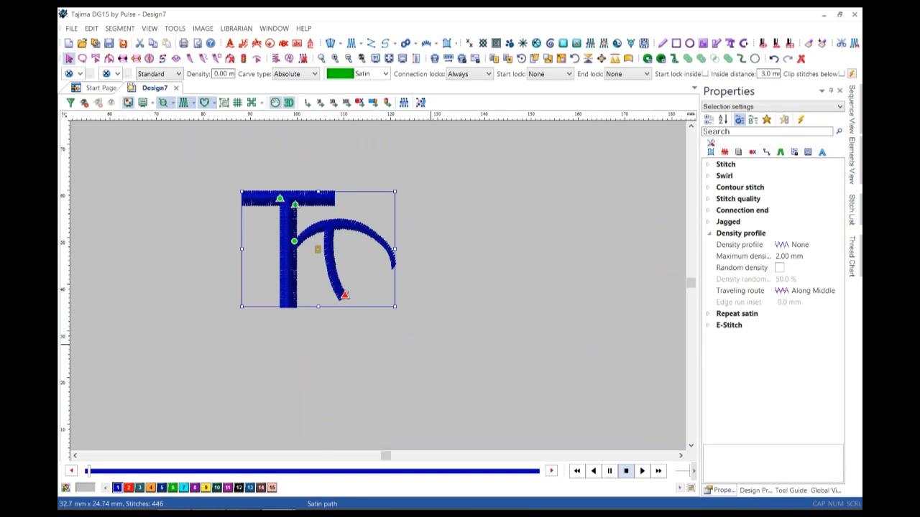
key(0)
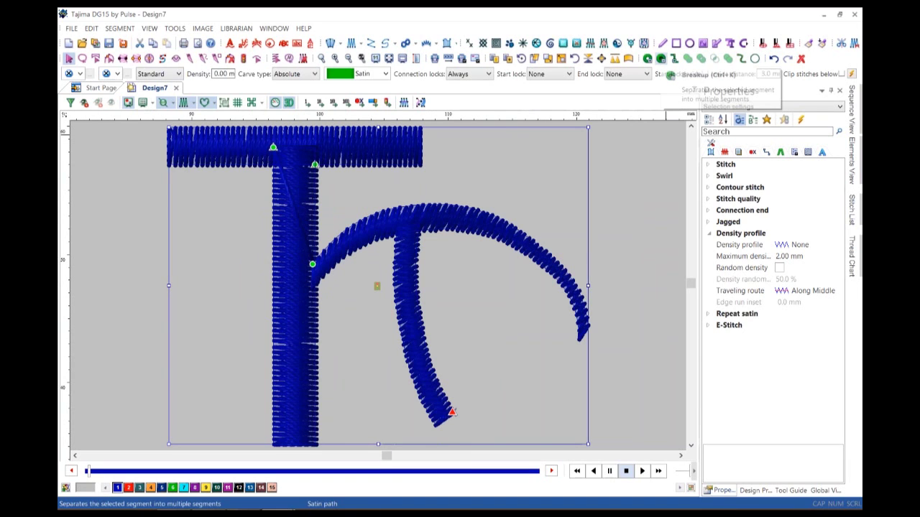
click(648, 59)
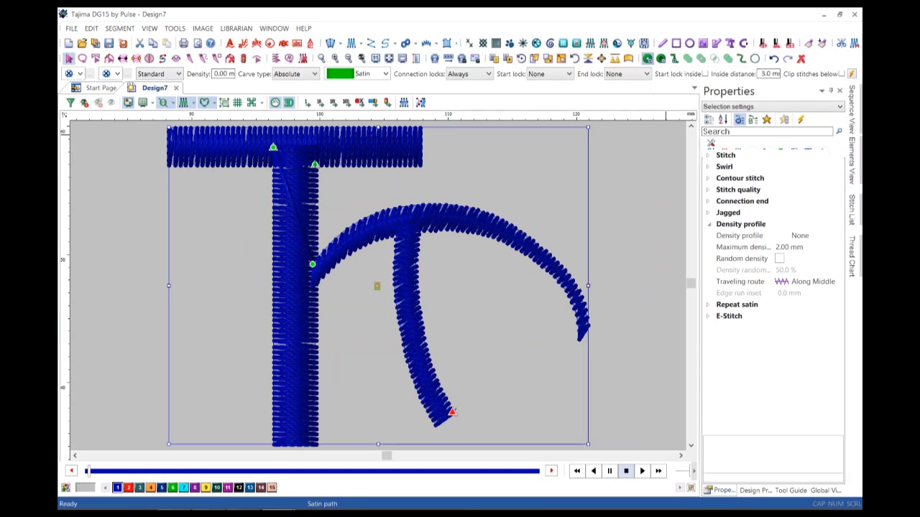
click(453, 413)
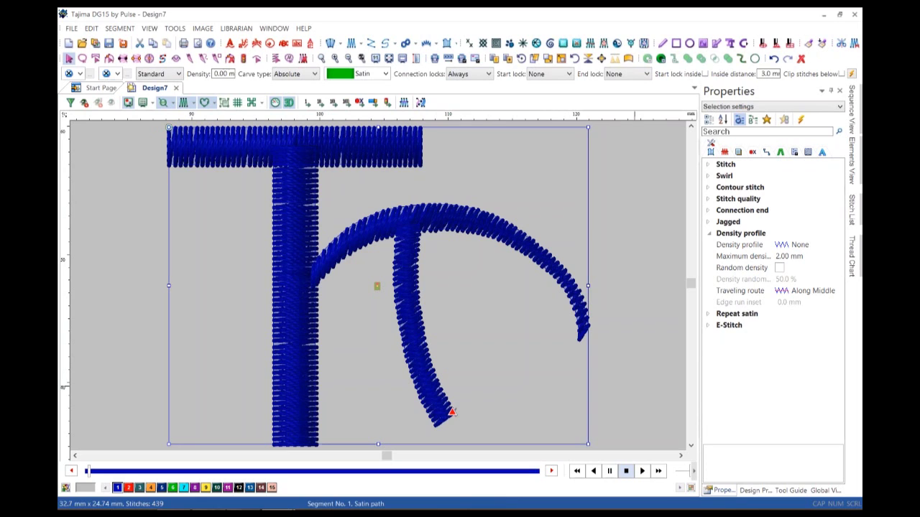
click(561, 386)
click(642, 471)
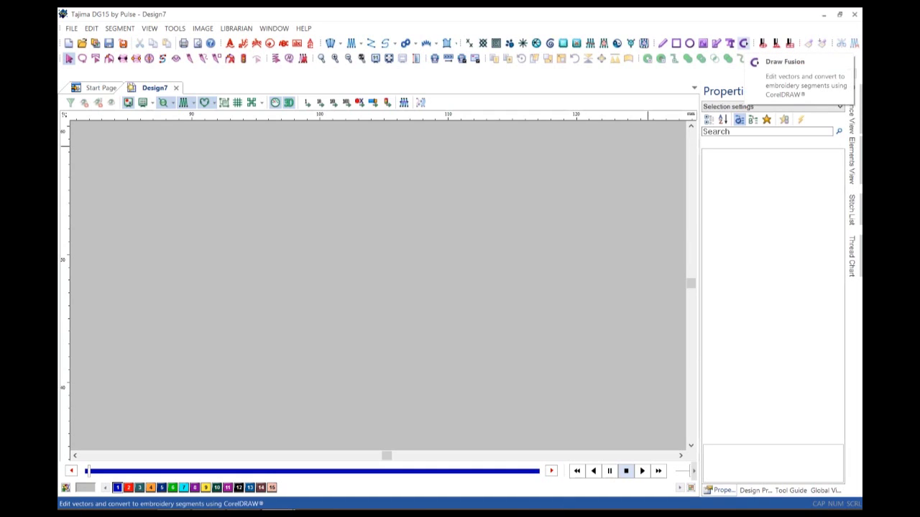
Open Draw Fusion and import the glove.cdr vector file of the Lahti boxing glove.
click(743, 43)
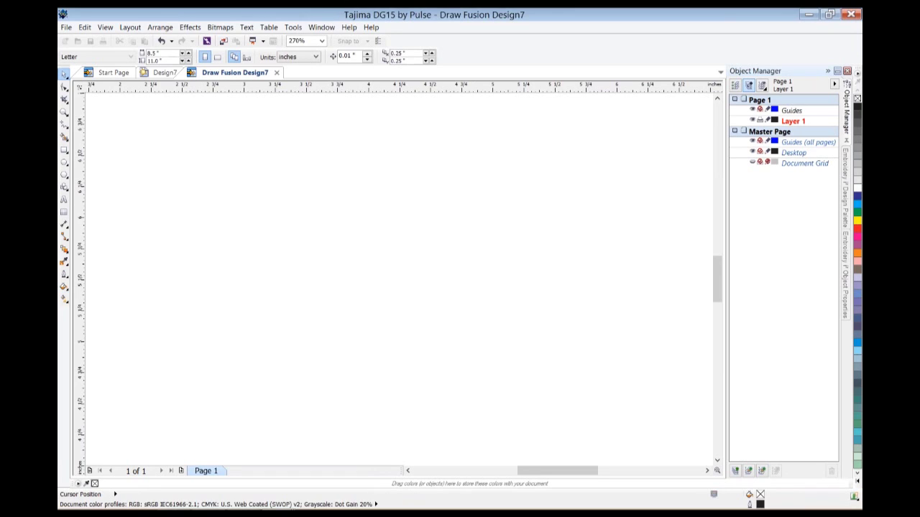
click(65, 27)
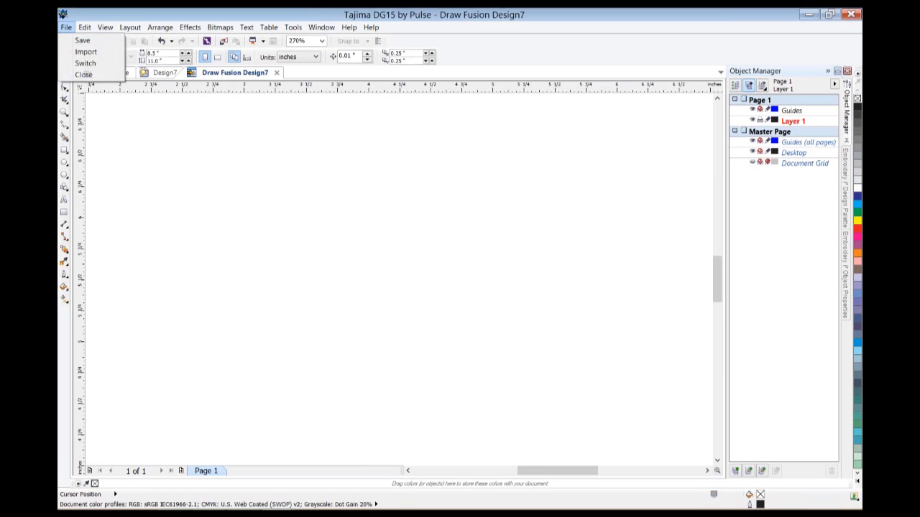
key(Return)
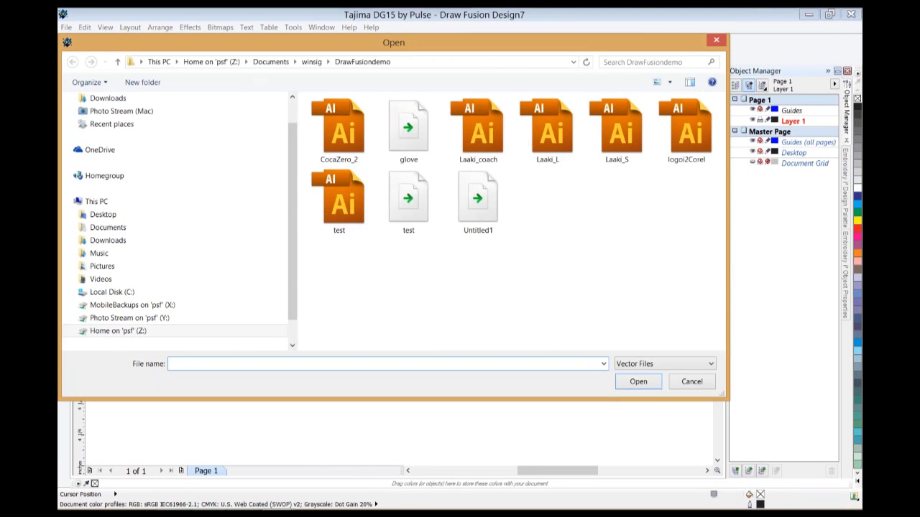
click(408, 129)
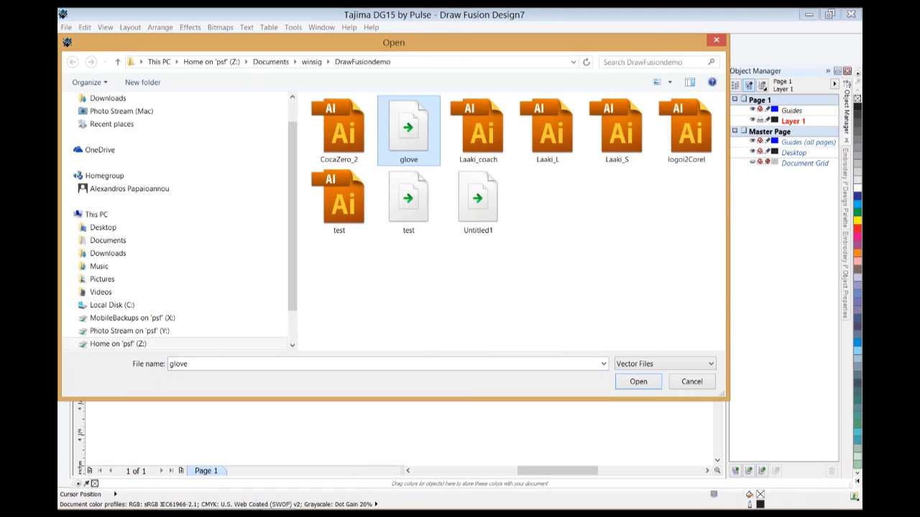
key(Return)
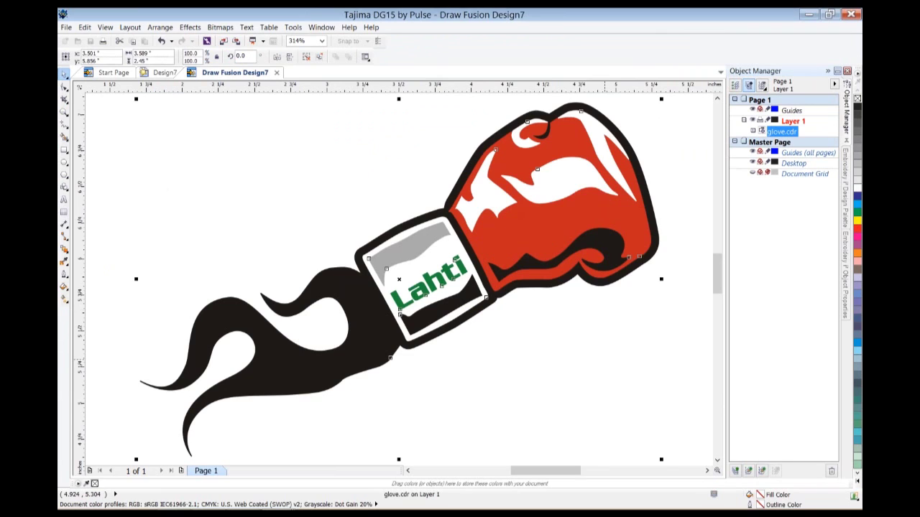
Select the imported glove artwork and ungroup it into 16 separate curves.
key(Escape)
key(ctrl+a)
key(Escape)
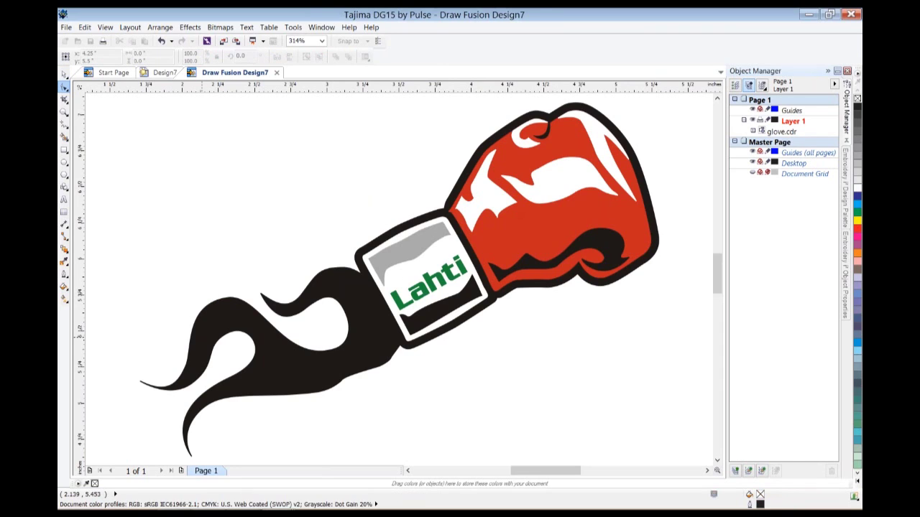
click(64, 99)
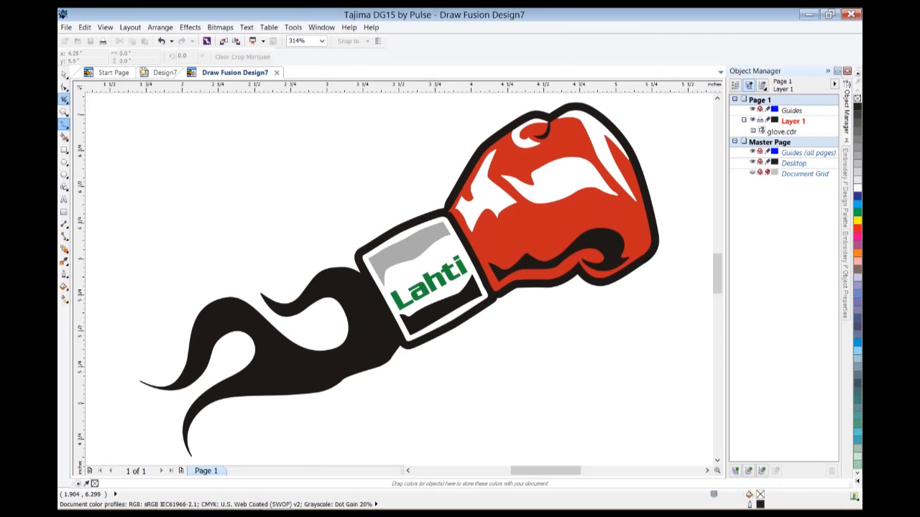
click(64, 123)
click(64, 87)
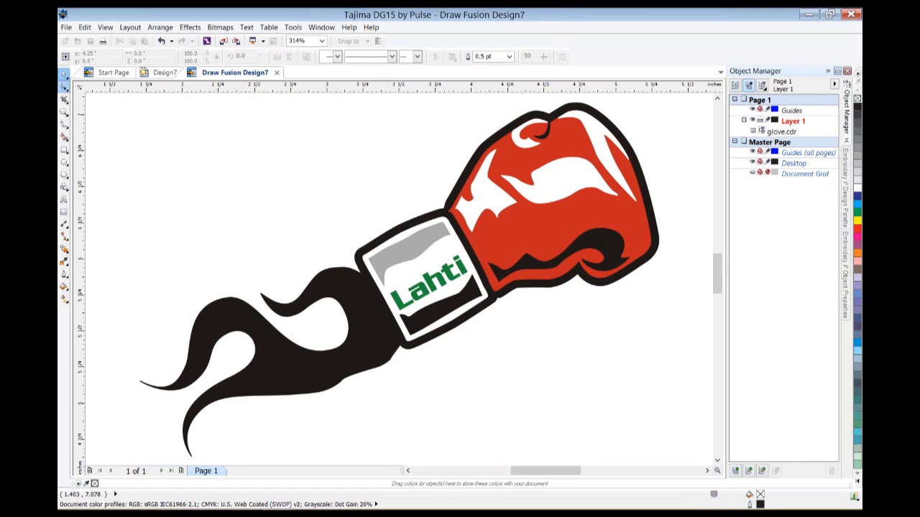
click(566, 281)
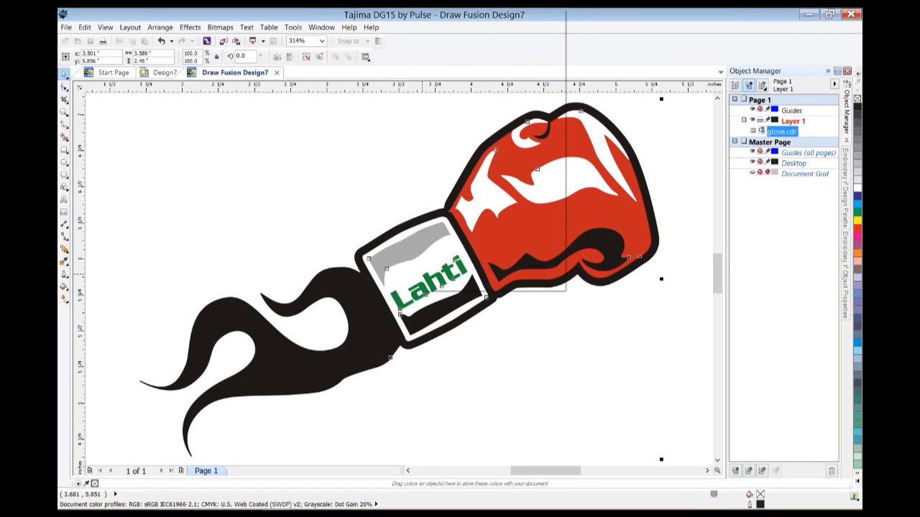
right_click(566, 290)
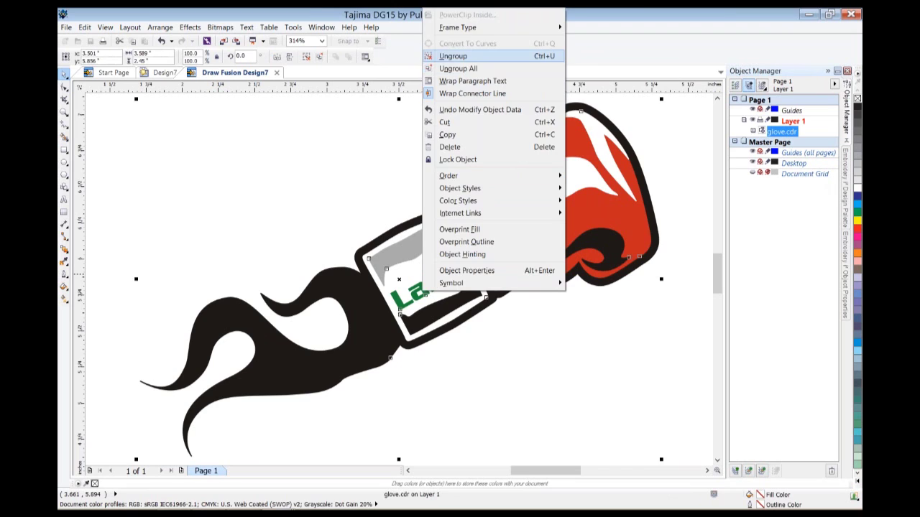
click(452, 56)
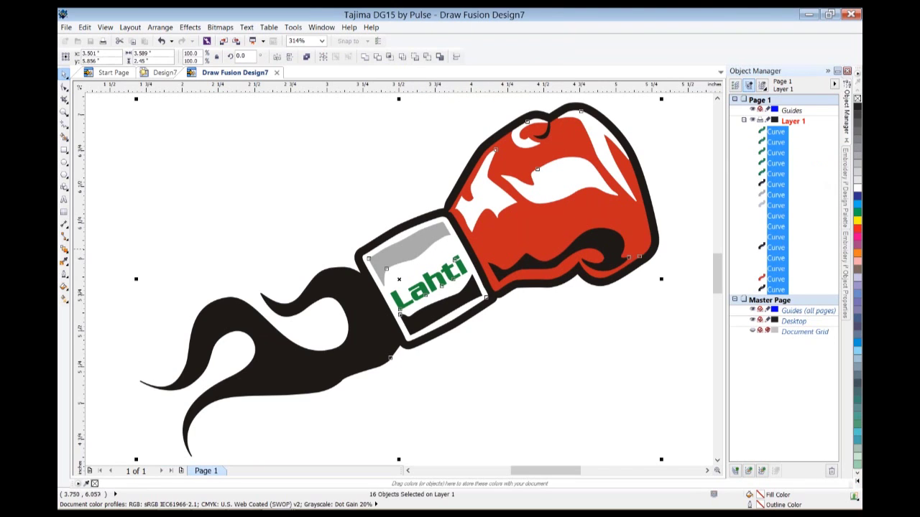
With the Shape tool, nudge a node on the black flame curve.
key(F10)
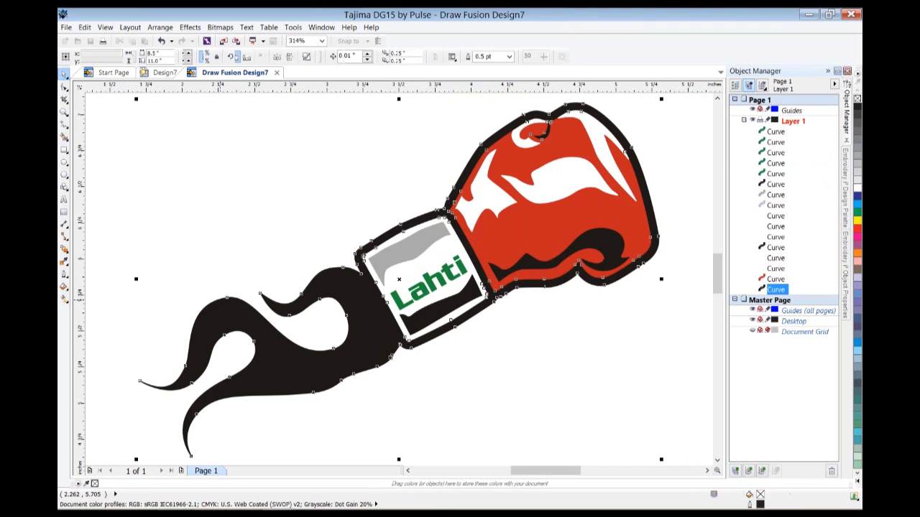
key(F10)
click(221, 294)
drag(222, 288, 217, 286)
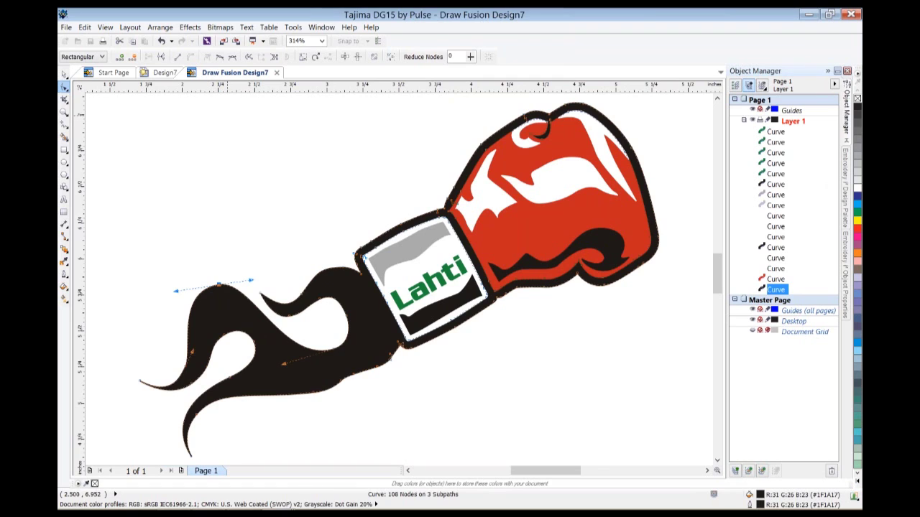
Send the glove back to Design7 with Complex fill, Run outlines and Steil thick outlines, then select everything.
click(65, 26)
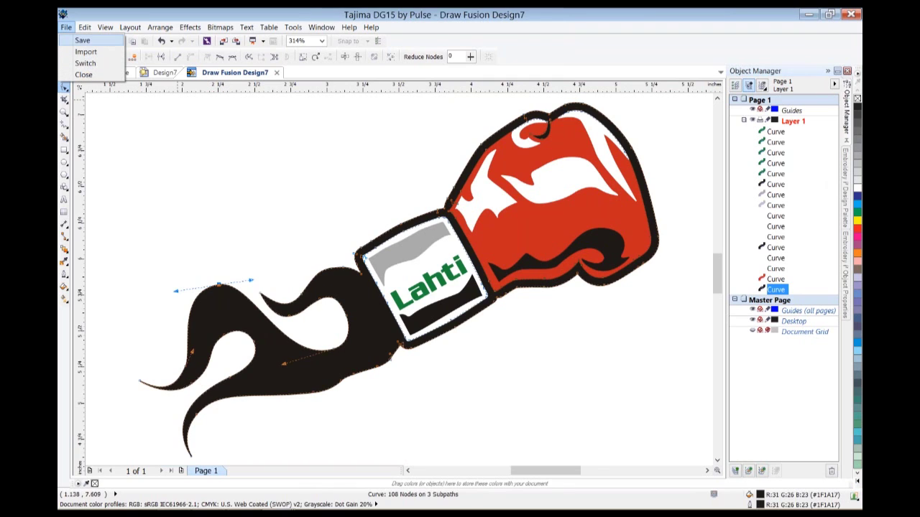
key(Escape)
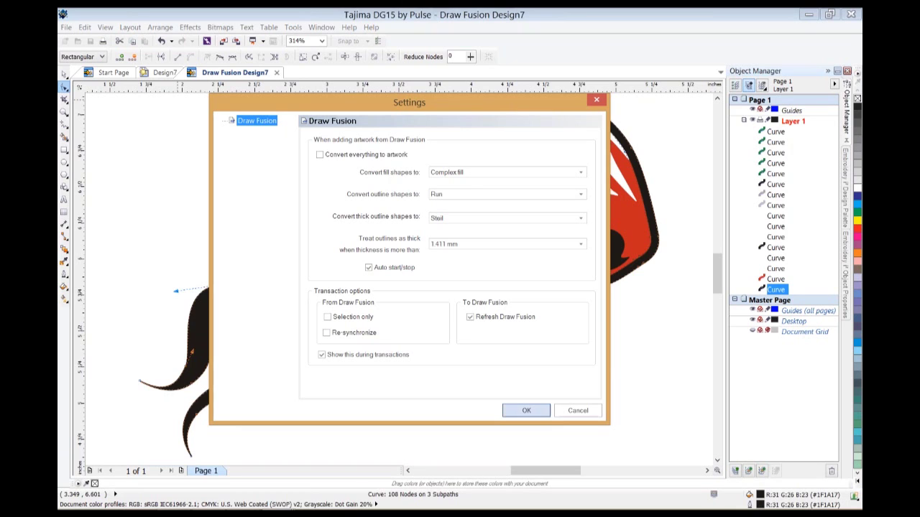
click(526, 410)
key(space)
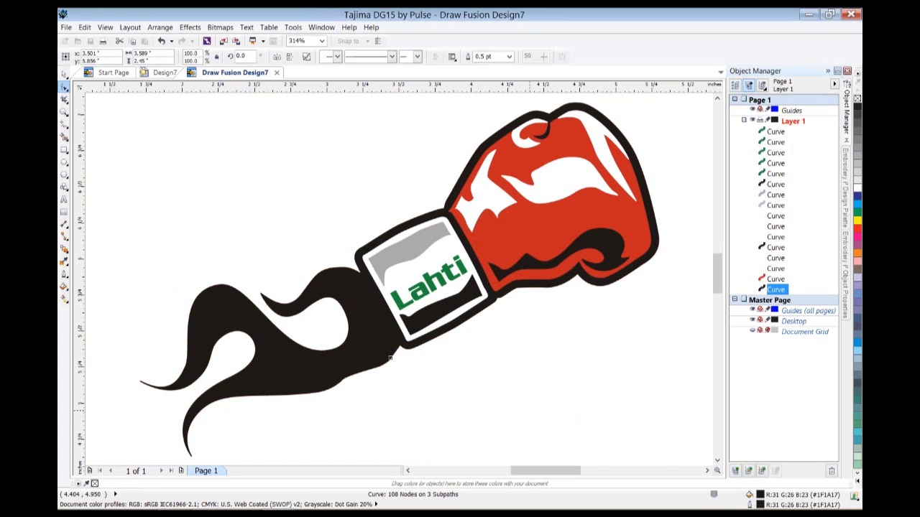
key(ctrl+a)
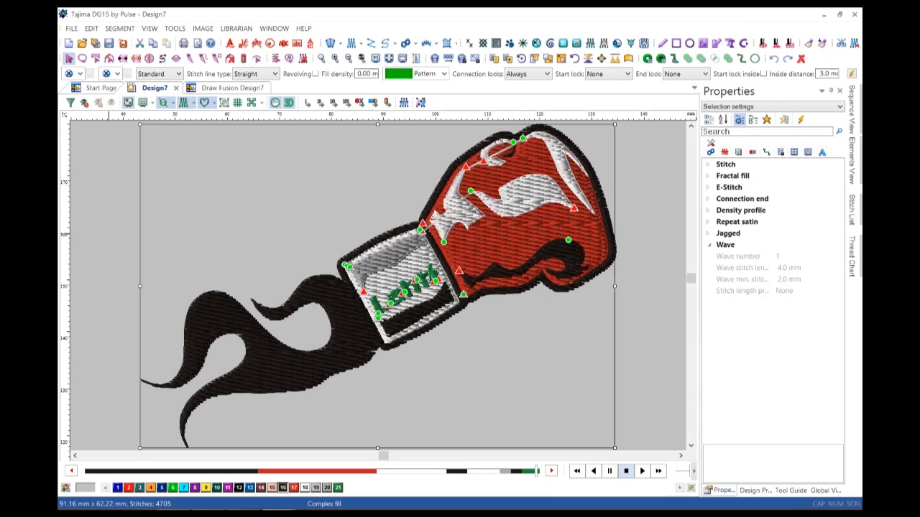
In outline view, slice across the glove's cuff edge and delete the separated flame tail segment.
key(Escape)
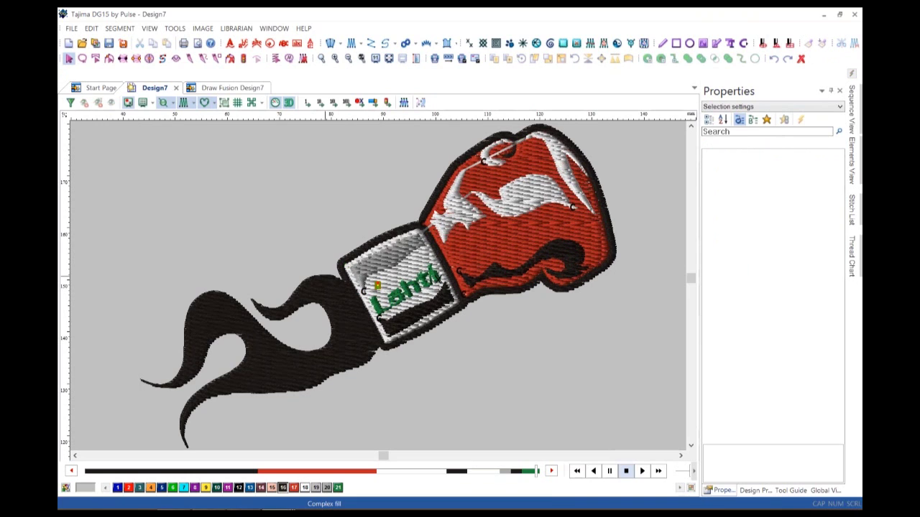
key(Tab)
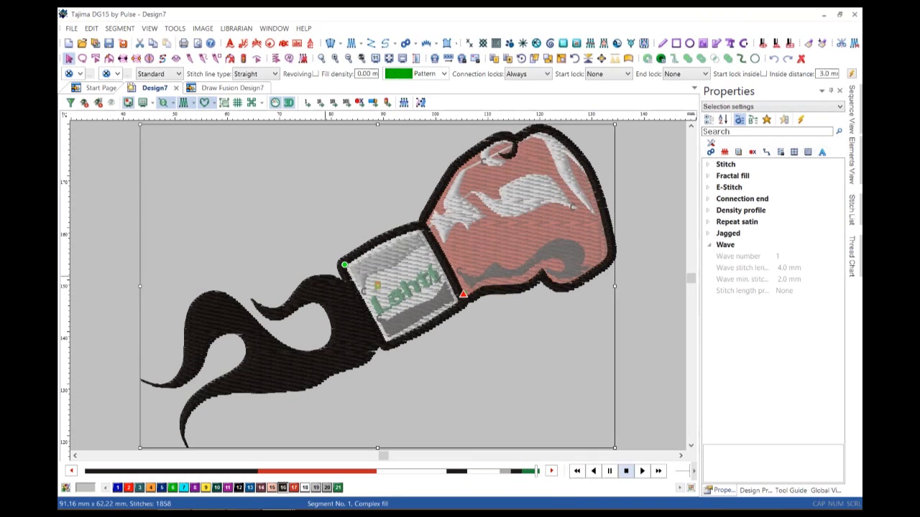
key(t)
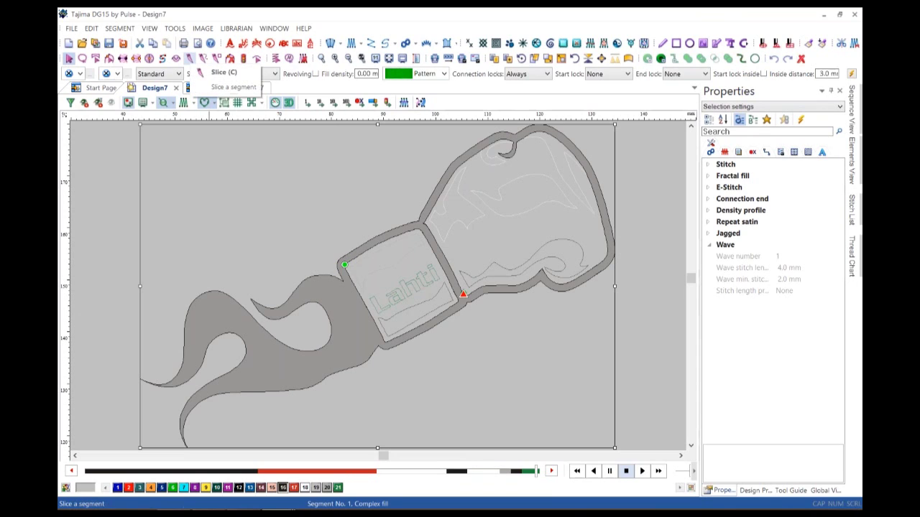
click(190, 58)
click(343, 283)
click(378, 346)
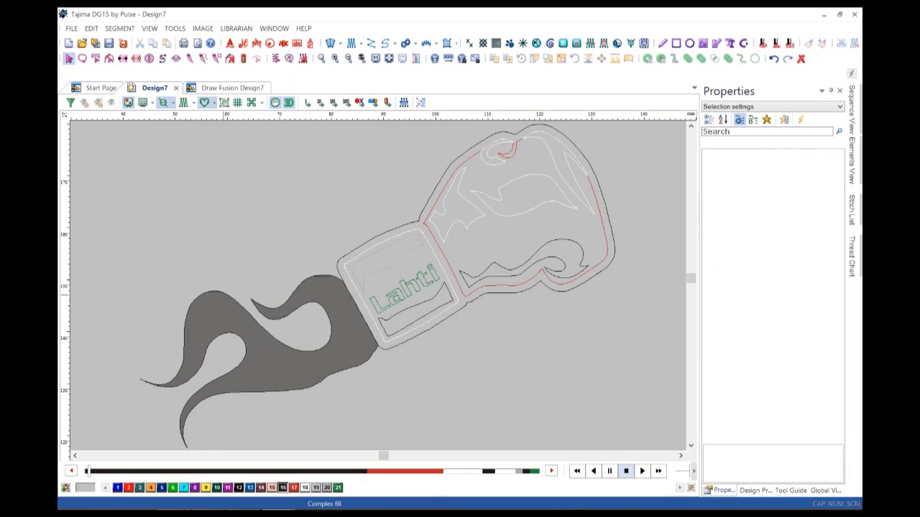
click(280, 345)
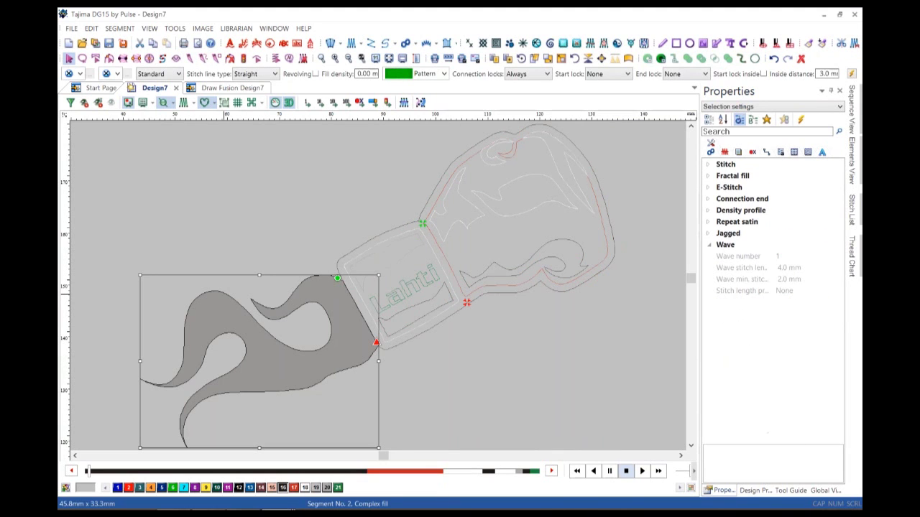
key(Delete)
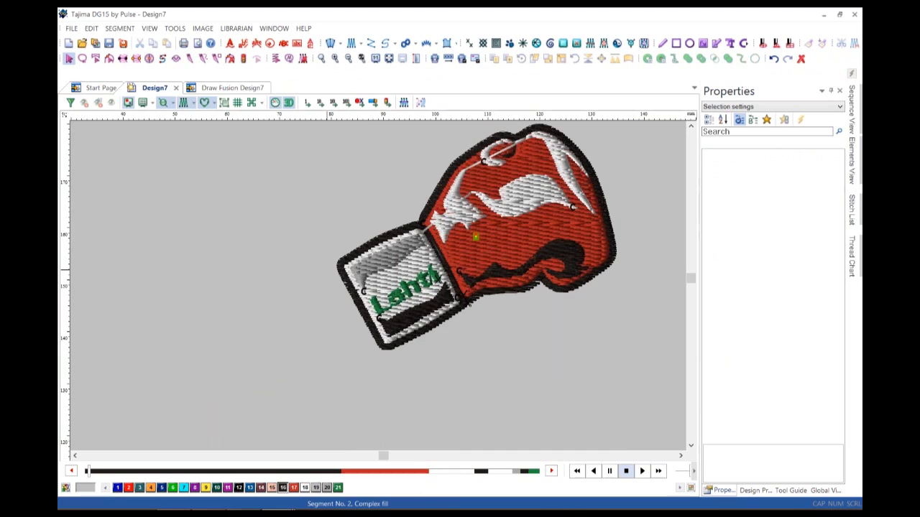
Merge black fill segments 1, 2 and 3 in Sequence View, then zoom to fit the glove.
mouse_move(852, 109)
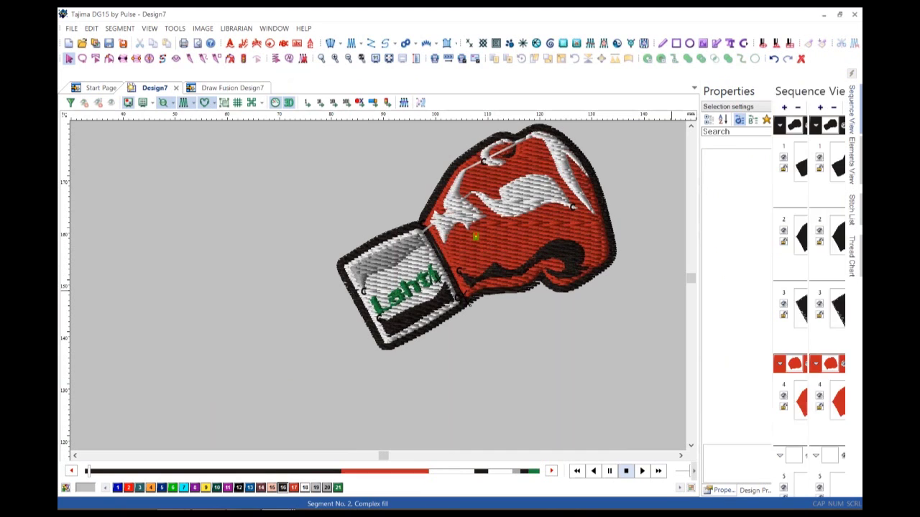
click(742, 162)
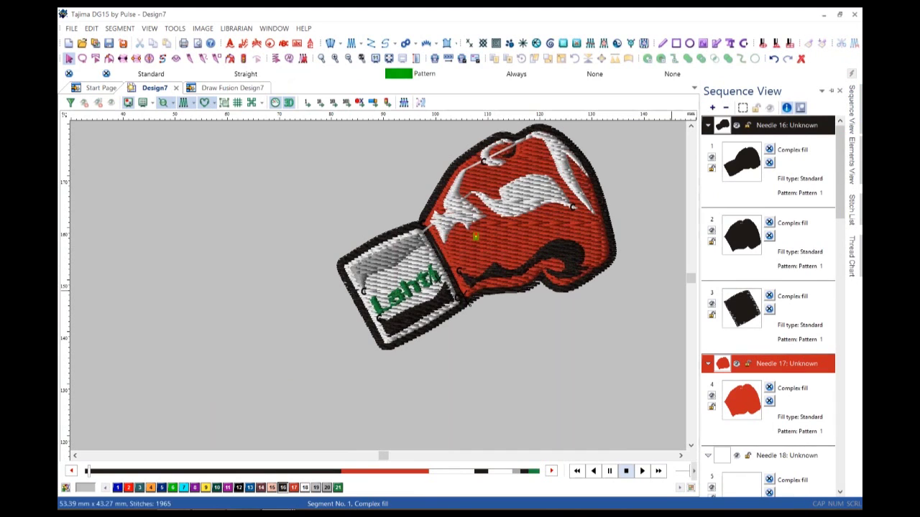
ctrl+click(742, 236)
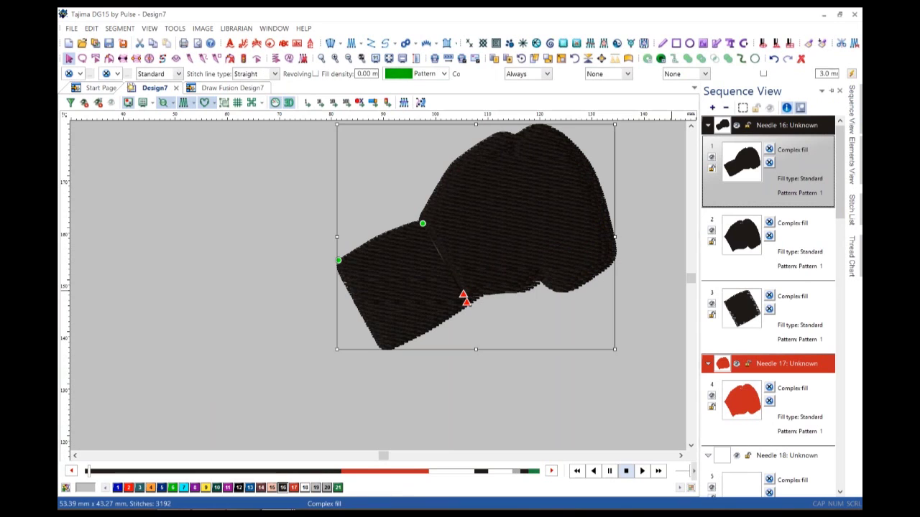
ctrl+click(742, 307)
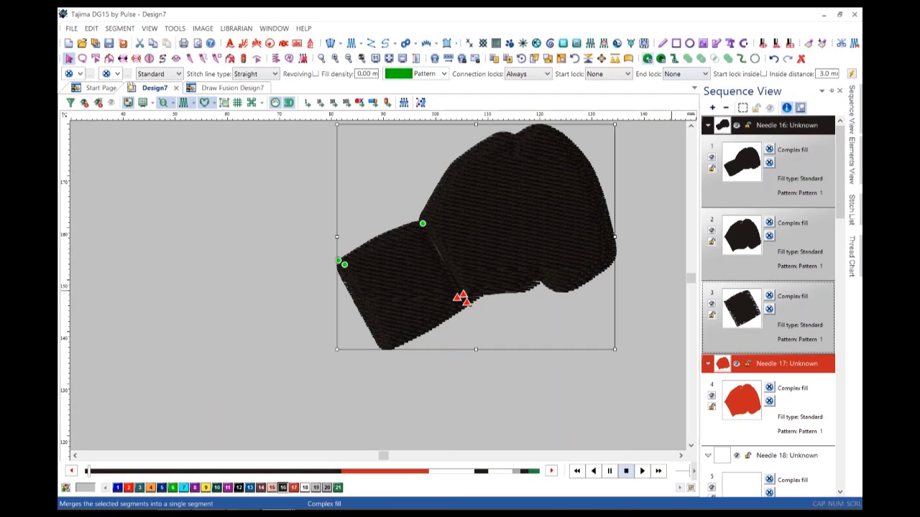
click(661, 59)
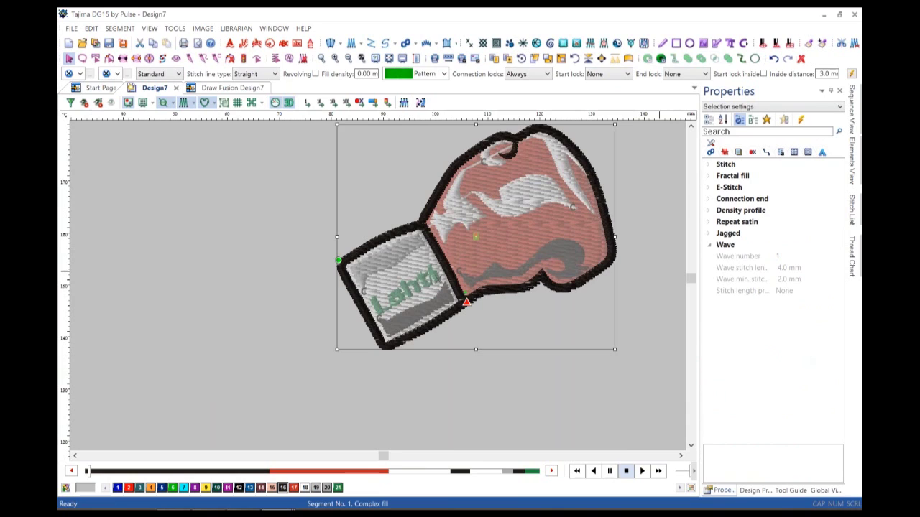
key(0)
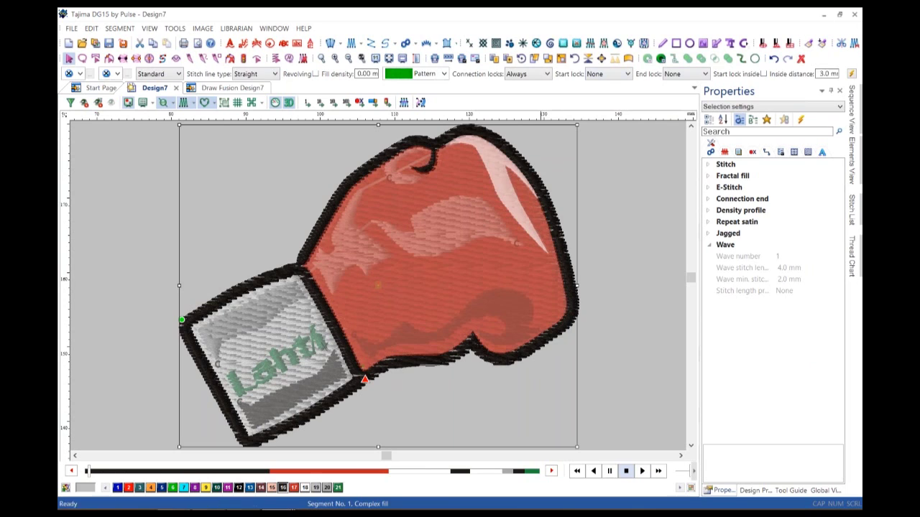
Reopen the glove artwork in Draw Fusion, accepting the Draw Fusion Settings with OK.
click(743, 44)
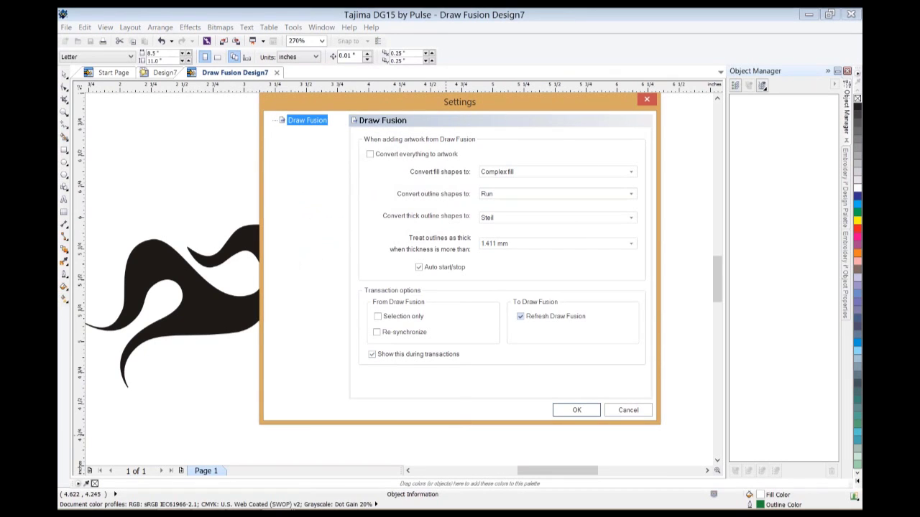
click(576, 409)
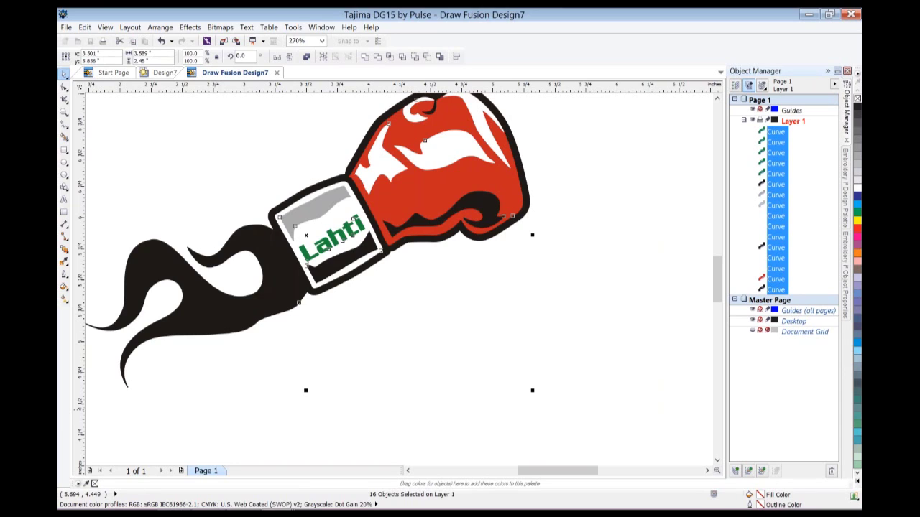
Delete the glove curves, then undo five times to restore highlights, cuff bands and Lahti lettering.
key(Delete)
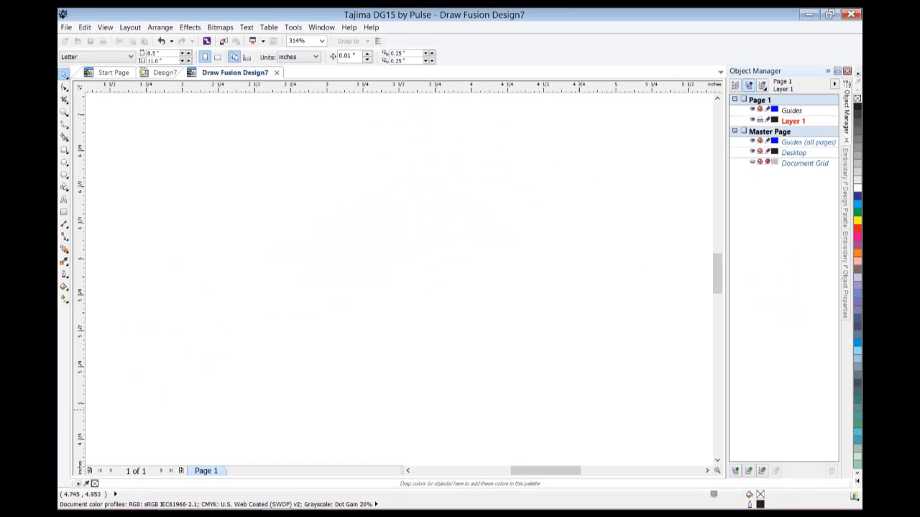
key(ctrl+z)
key(ctrl+z)
key(ctrl+z)
key(ctrl+z)
key(ctrl+z)
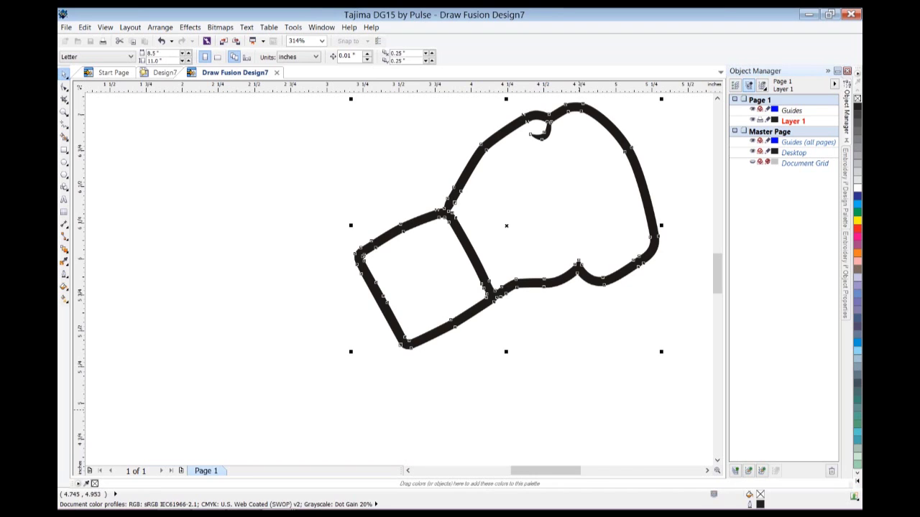
key(ctrl+z)
key(ctrl+z)
key(ctrl+z)
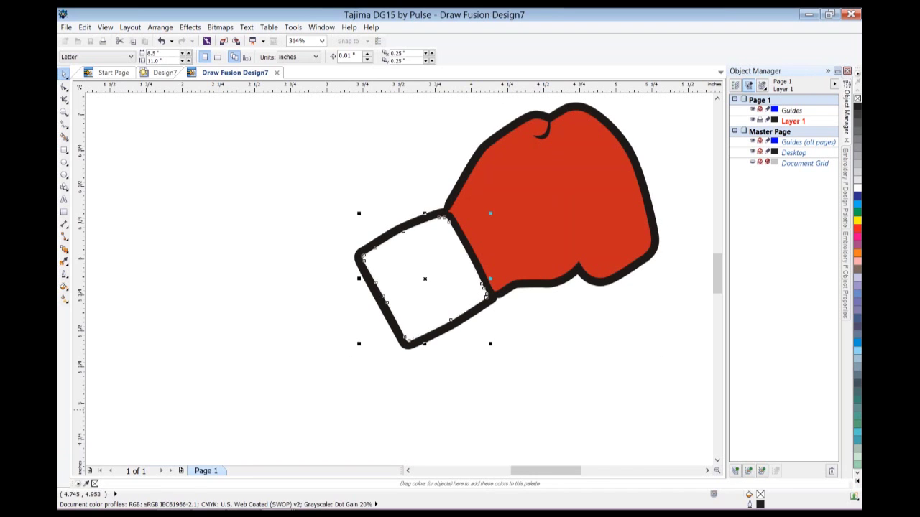
key(ctrl+z)
key(ctrl+z)
key(ctrl+z)
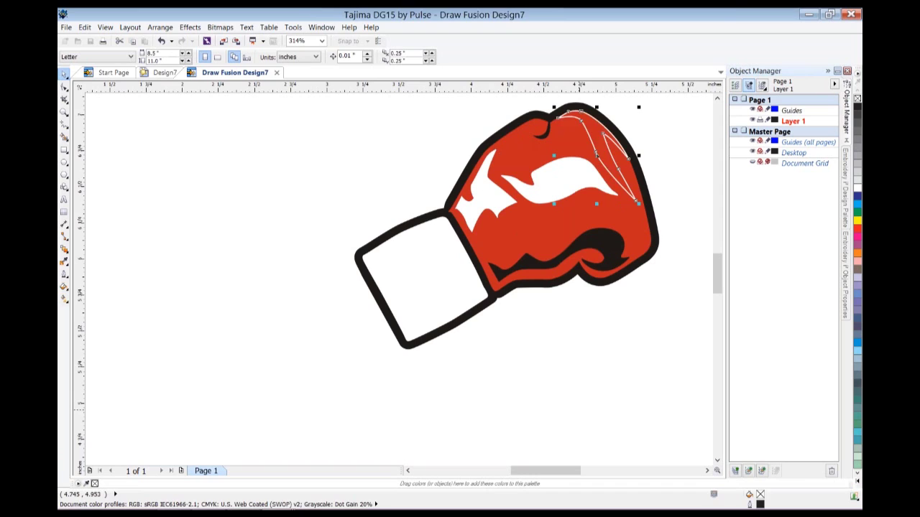
key(ctrl+z)
key(ctrl+z)
key(ctrl+z)
key(ctrl+z)
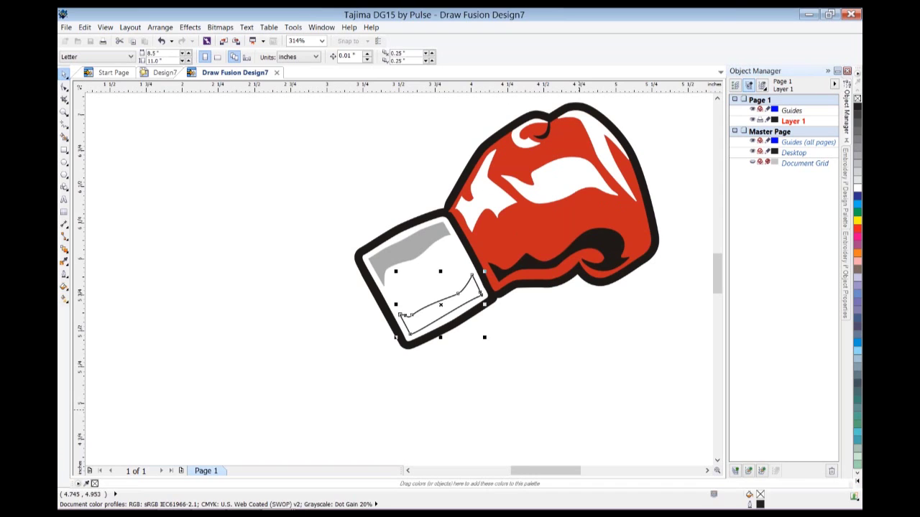
key(ctrl+z)
key(ctrl+z)
key(ctrl+z)
key(ctrl+z)
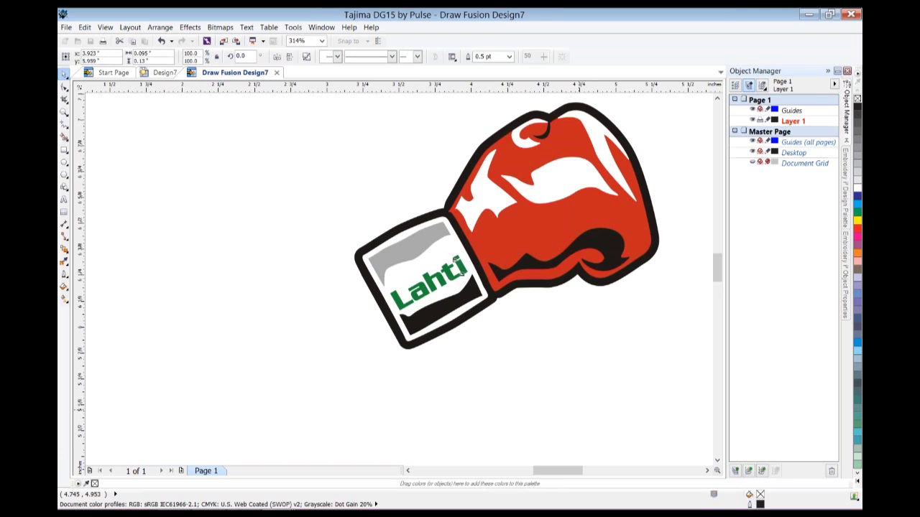
Drag the glove's black outline curve up above the cuff with the Shape tool, then return to Design7.
click(462, 272)
scroll(462, 271, up, 1)
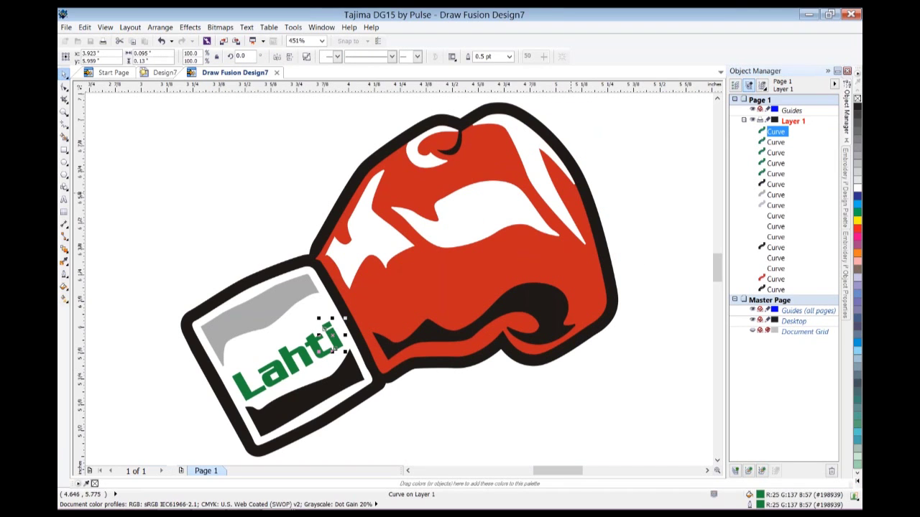
key(F10)
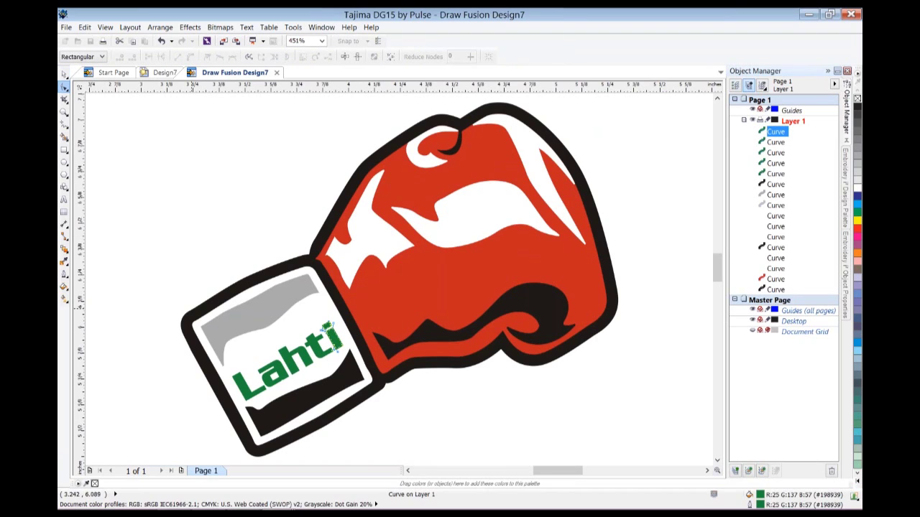
click(191, 319)
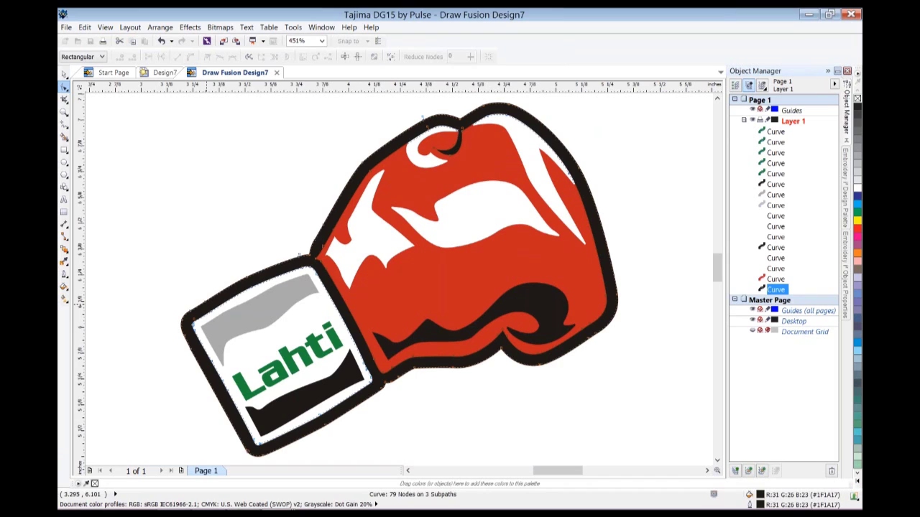
drag(246, 277, 238, 254)
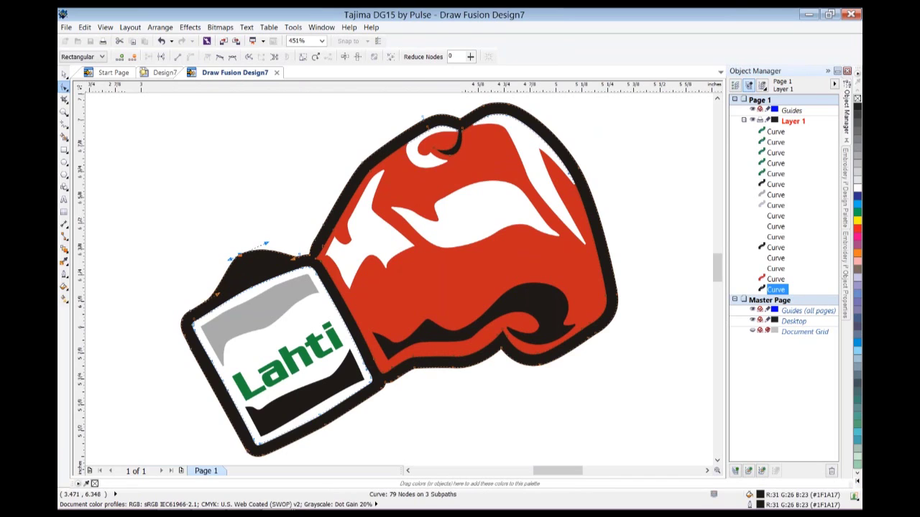
key(ctrl+Tab)
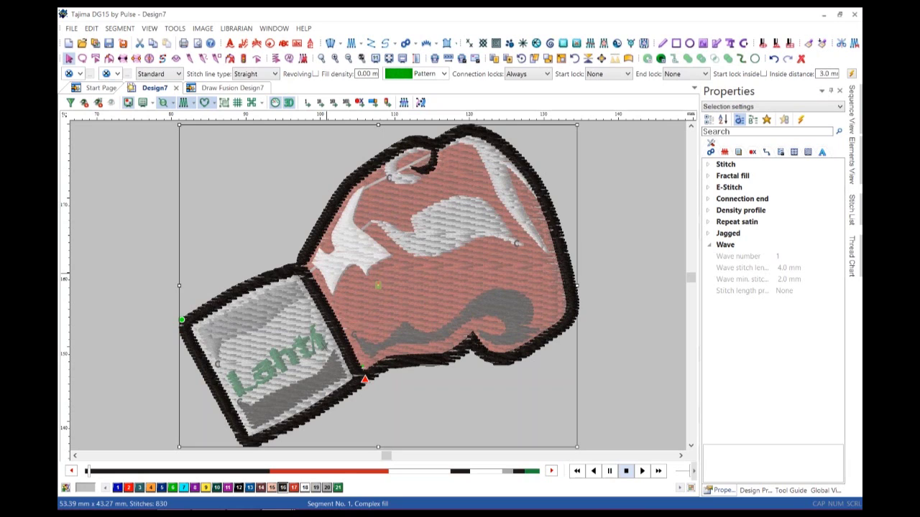
click(852, 210)
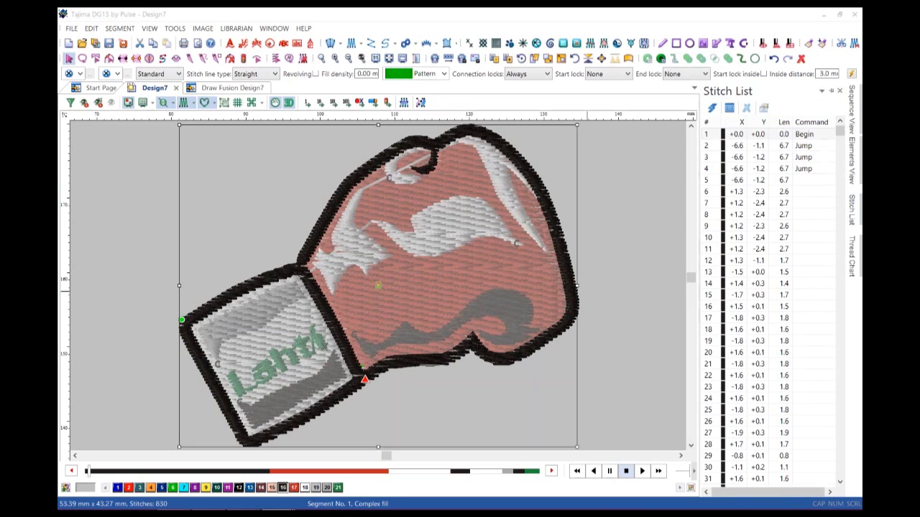